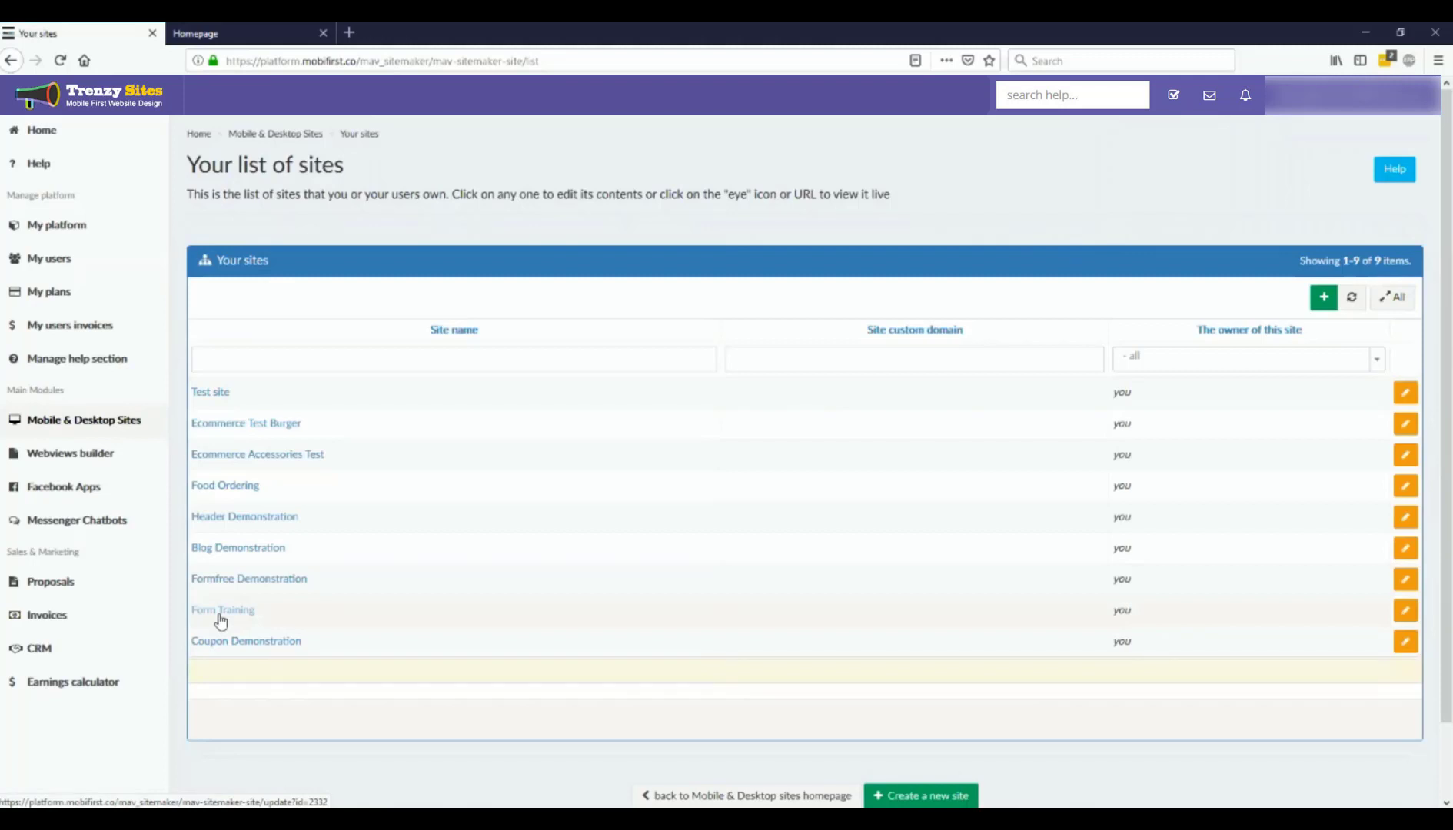
Open the Formfree widget on the Home page of the Form Training site for editing.
{"action": "left_click", "coordinate": [220, 615]}
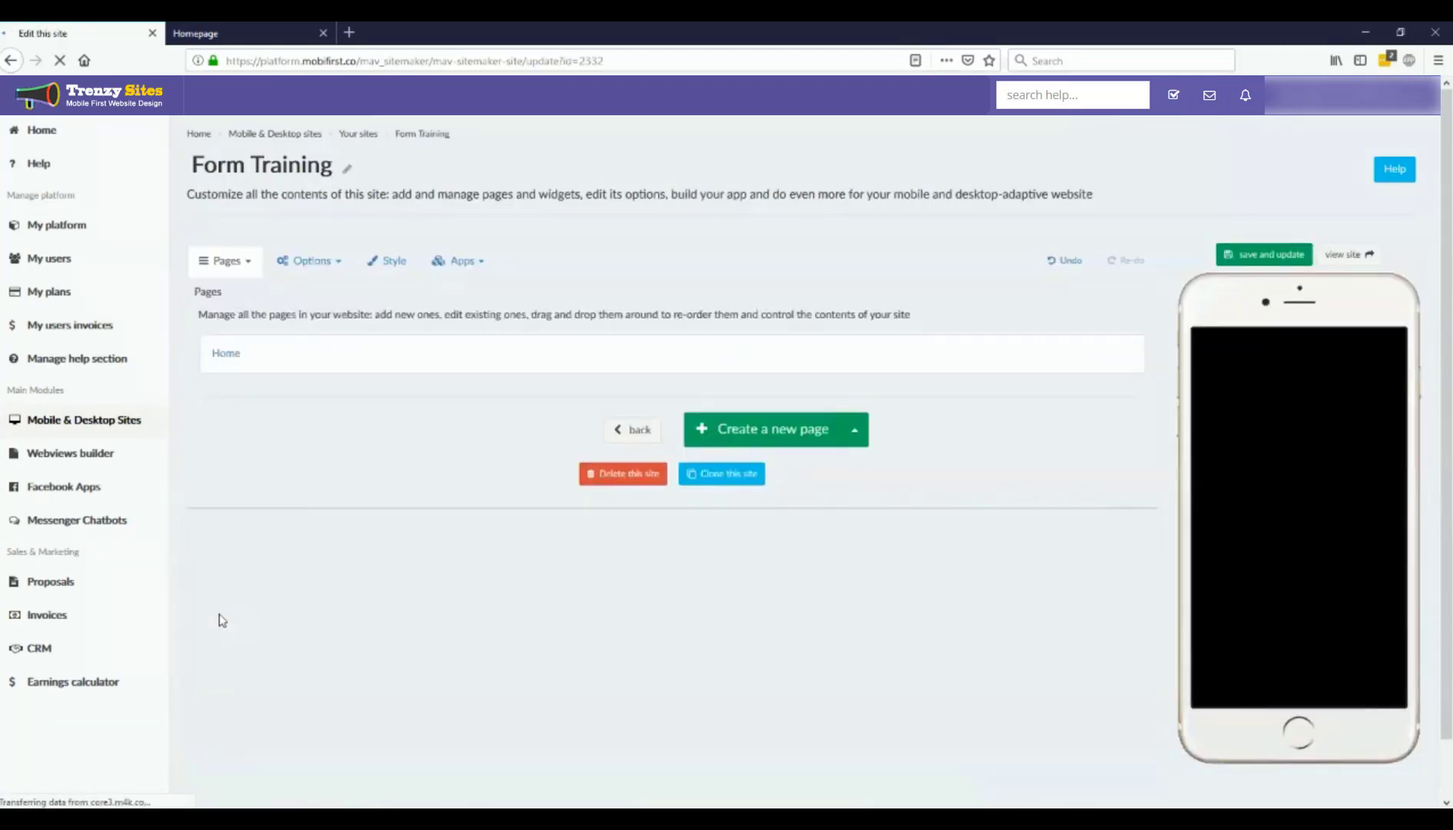
{"action": "left_click", "coordinate": [243, 356]}
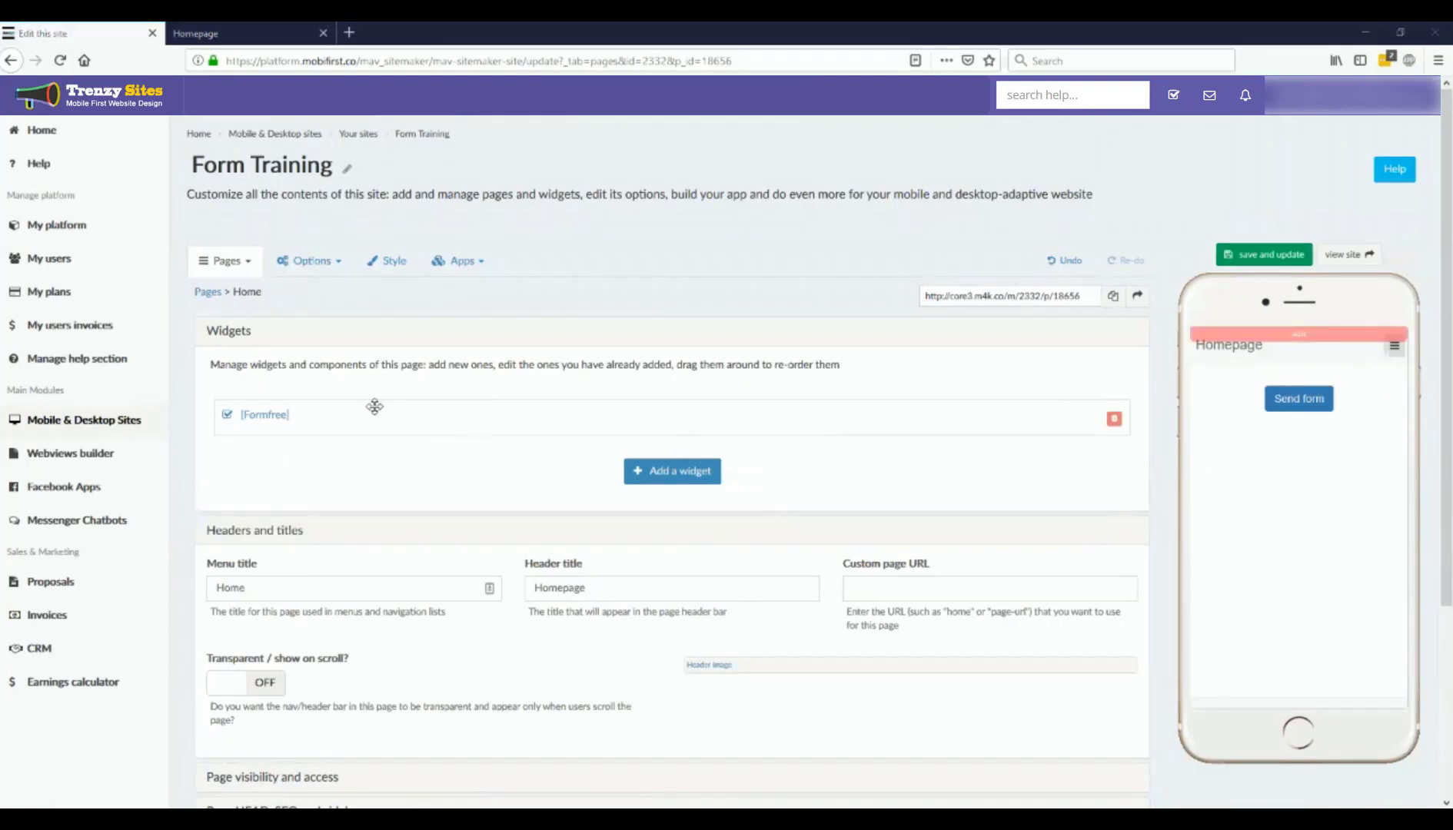
{"action": "left_click", "coordinate": [280, 422]}
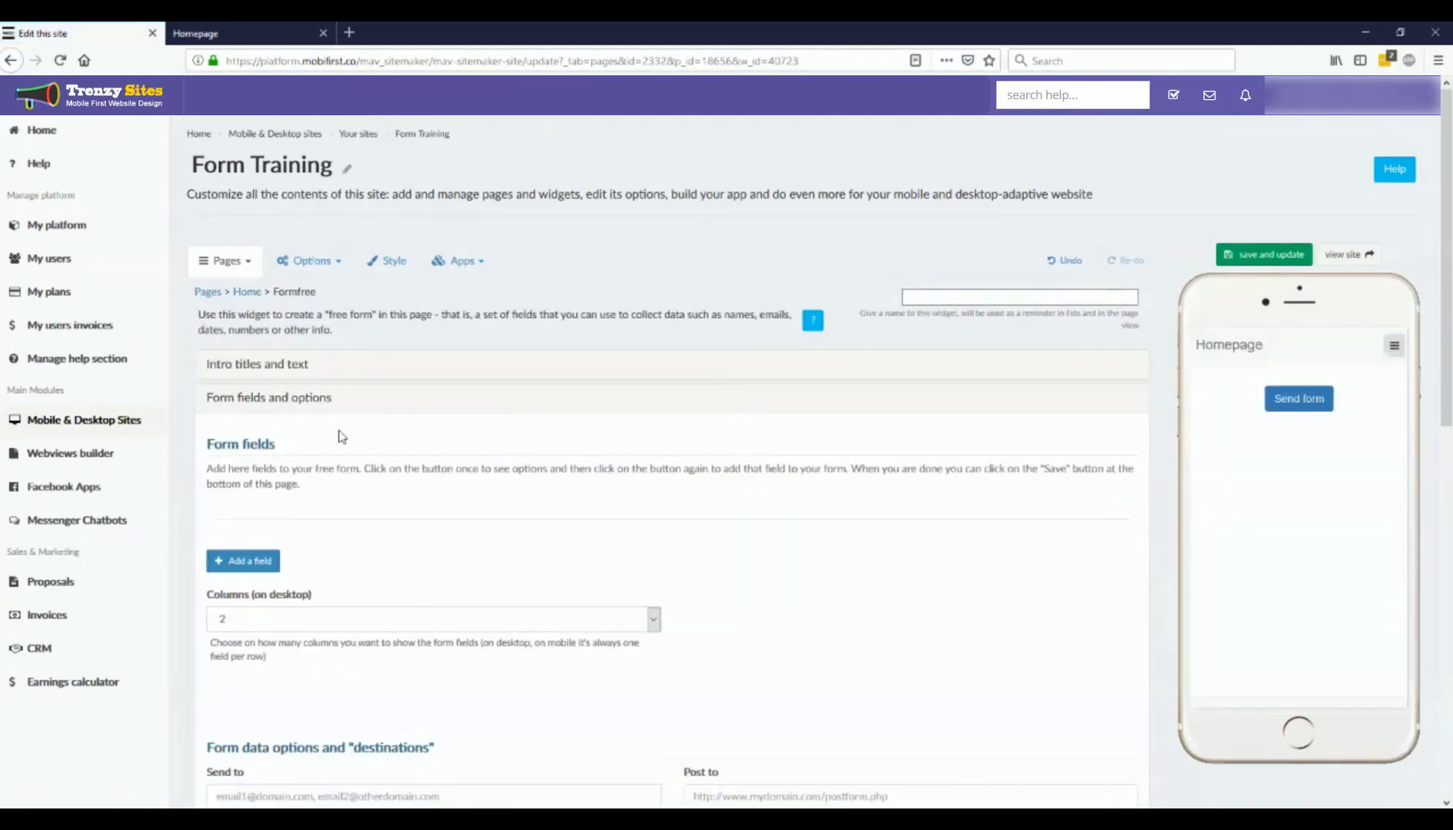
Set the main title of the Formfree widget's intro section to "Title".
{"action": "scroll", "coordinate": [342, 437], "scroll_direction": "down", "scroll_amount": 4}
{"action": "scroll", "coordinate": [396, 392], "scroll_direction": "up", "scroll_amount": 4}
{"action": "scroll", "coordinate": [457, 392], "scroll_direction": "down", "scroll_amount": 2}
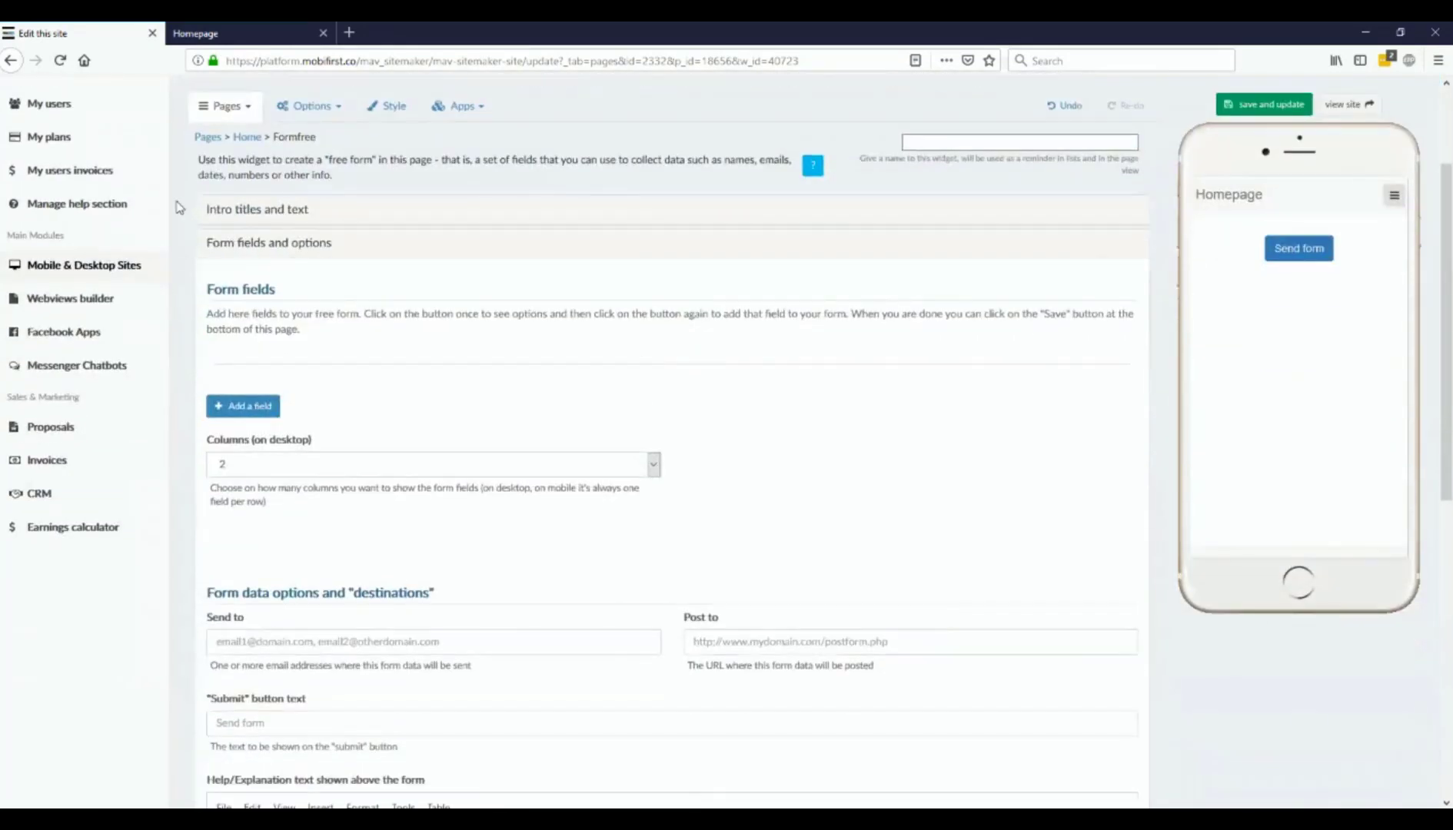
{"action": "left_click", "coordinate": [243, 210]}
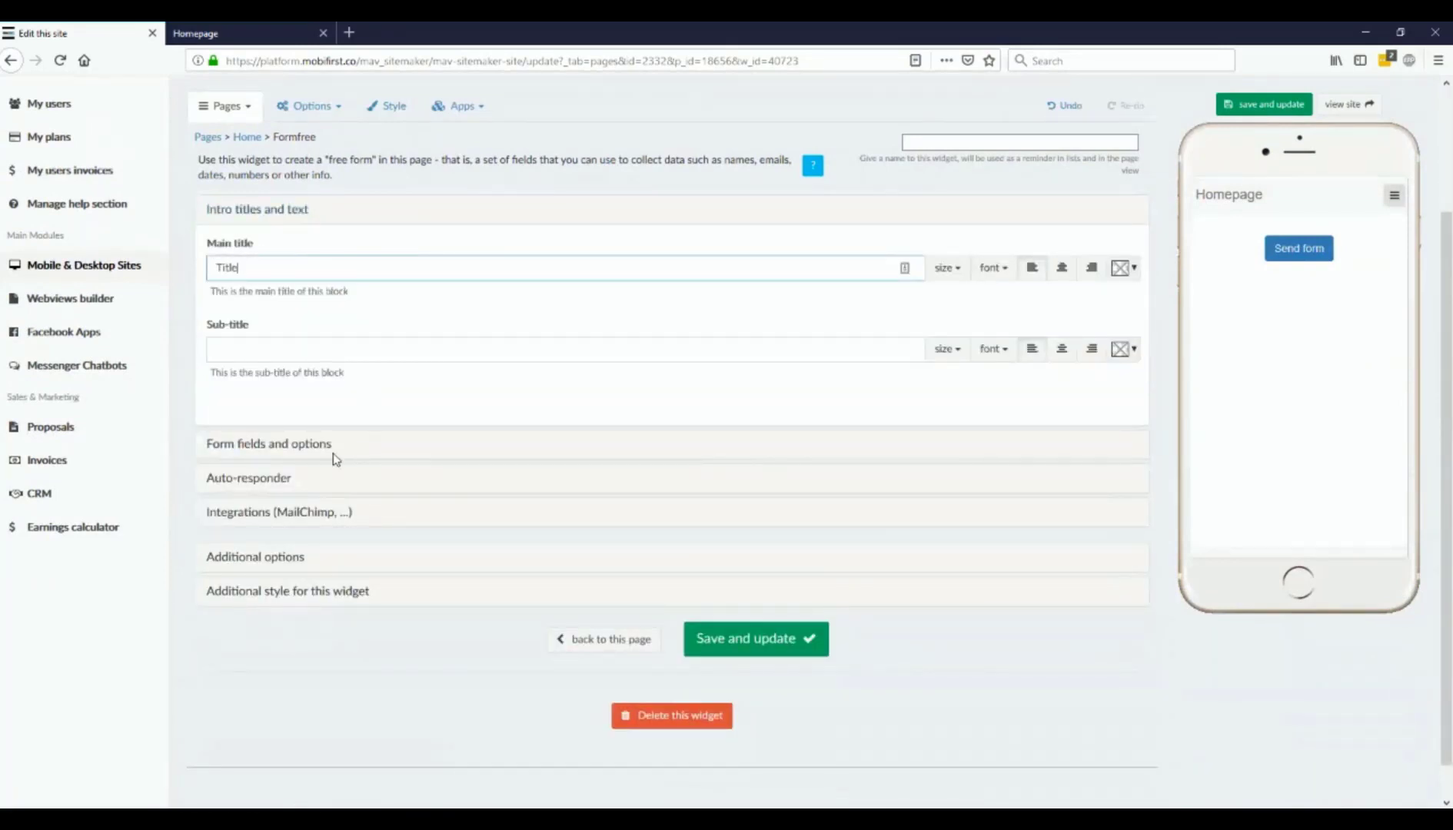
Add a form field of type text field labelled "Text Field" and save the widget.
{"action": "left_click", "coordinate": [308, 451]}
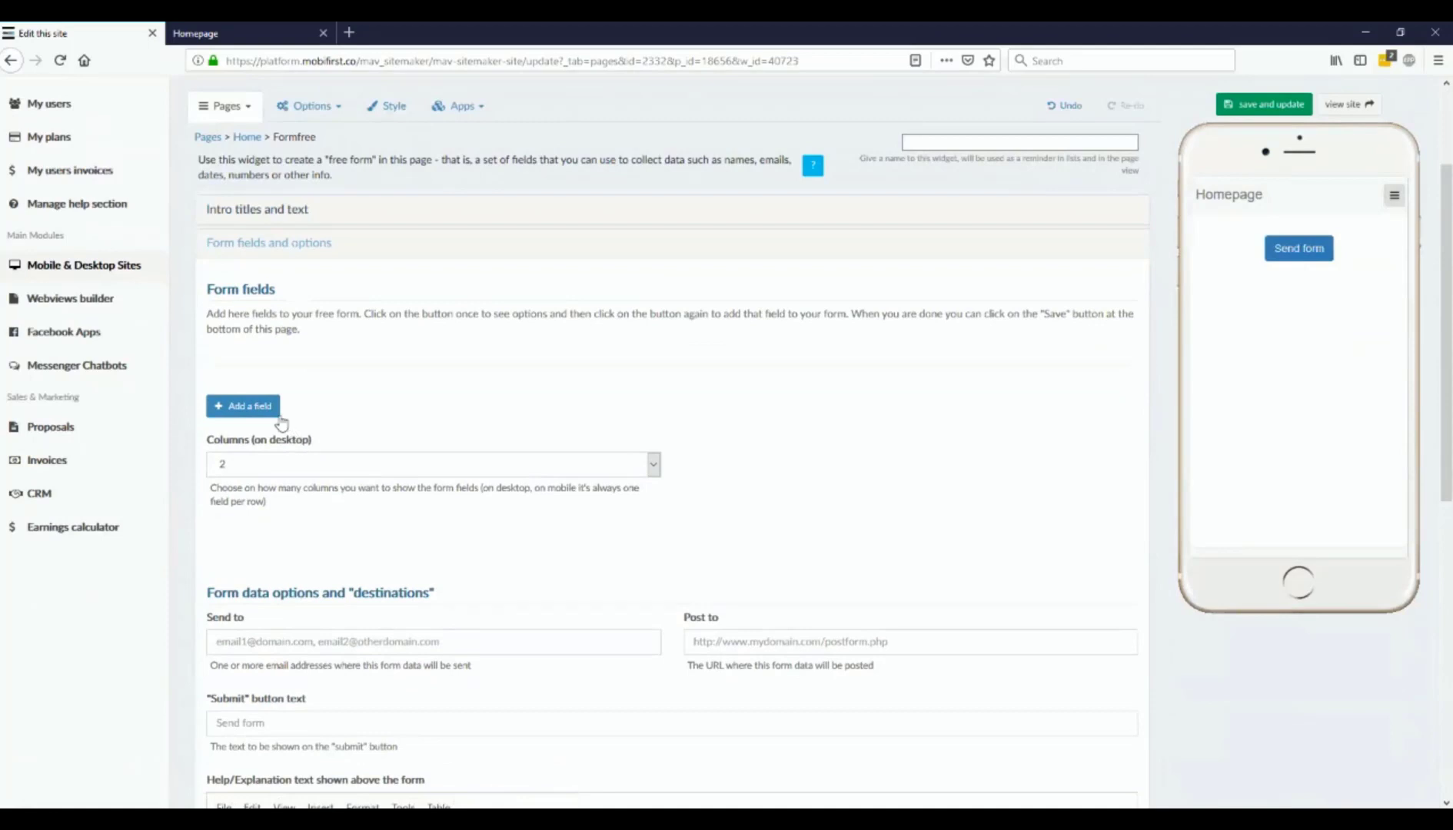
{"action": "left_click", "coordinate": [272, 412]}
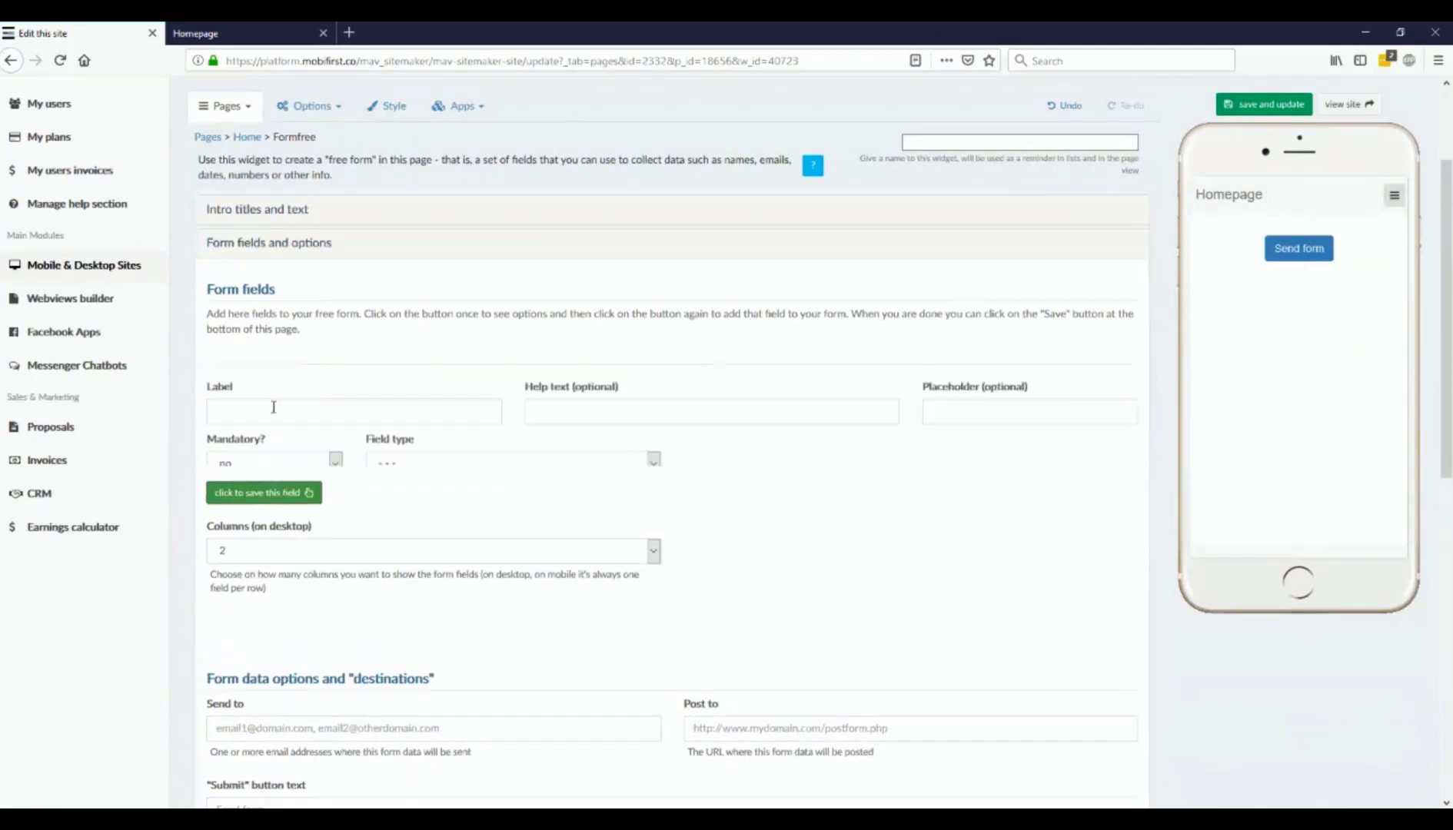
{"action": "left_click", "coordinate": [365, 407]}
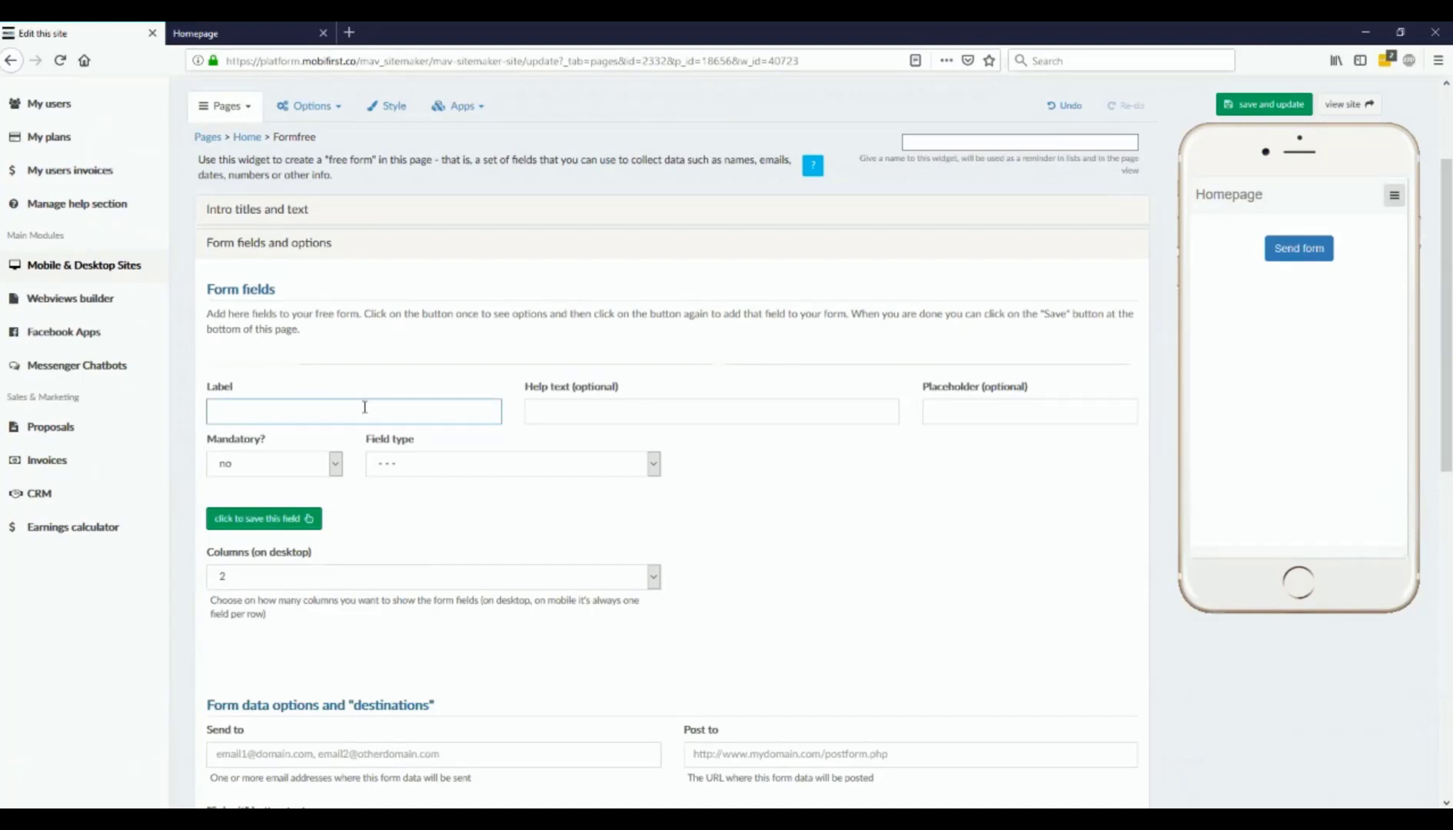
{"action": "left_click", "coordinate": [579, 404]}
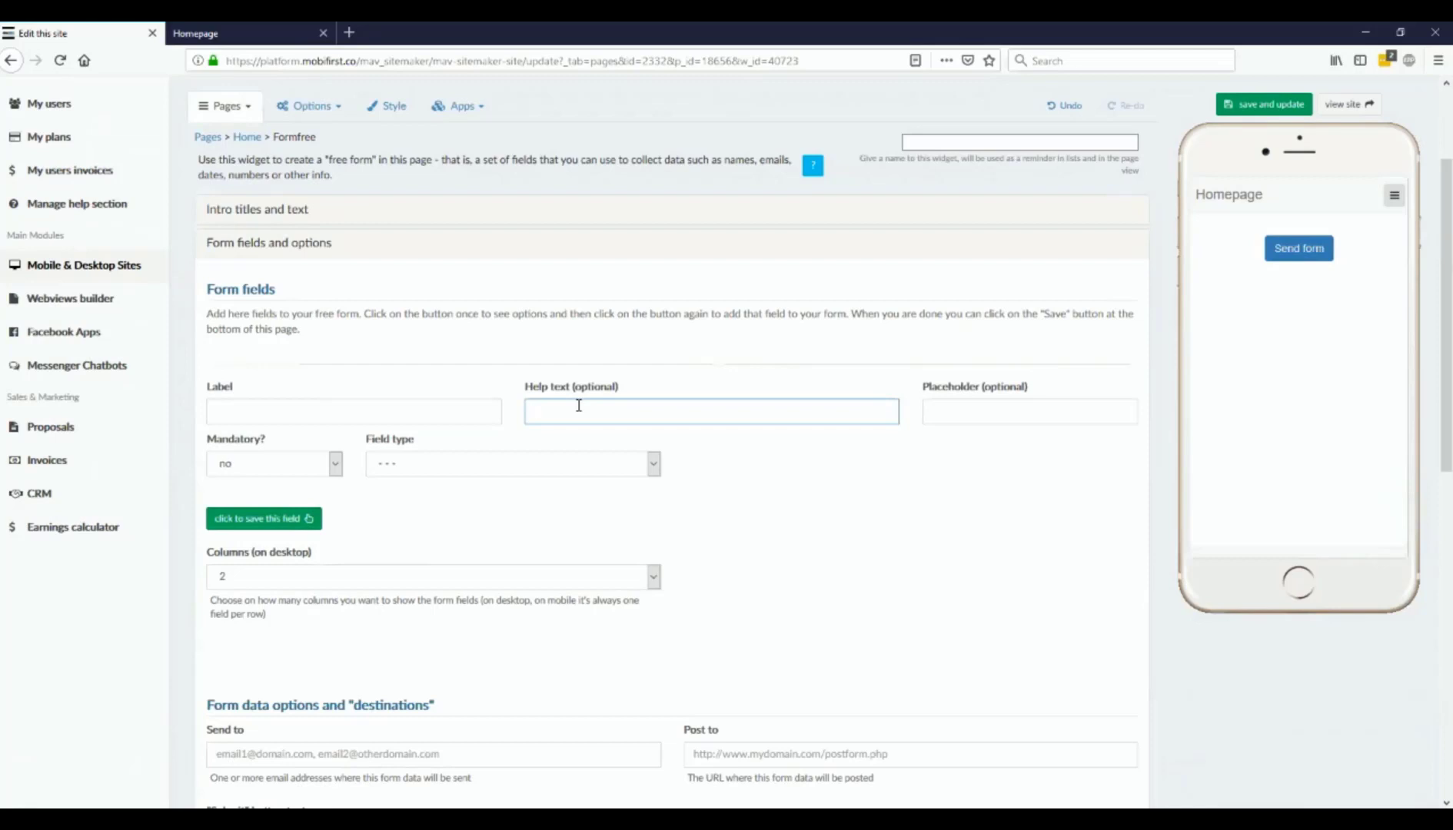
{"action": "left_click", "coordinate": [547, 469]}
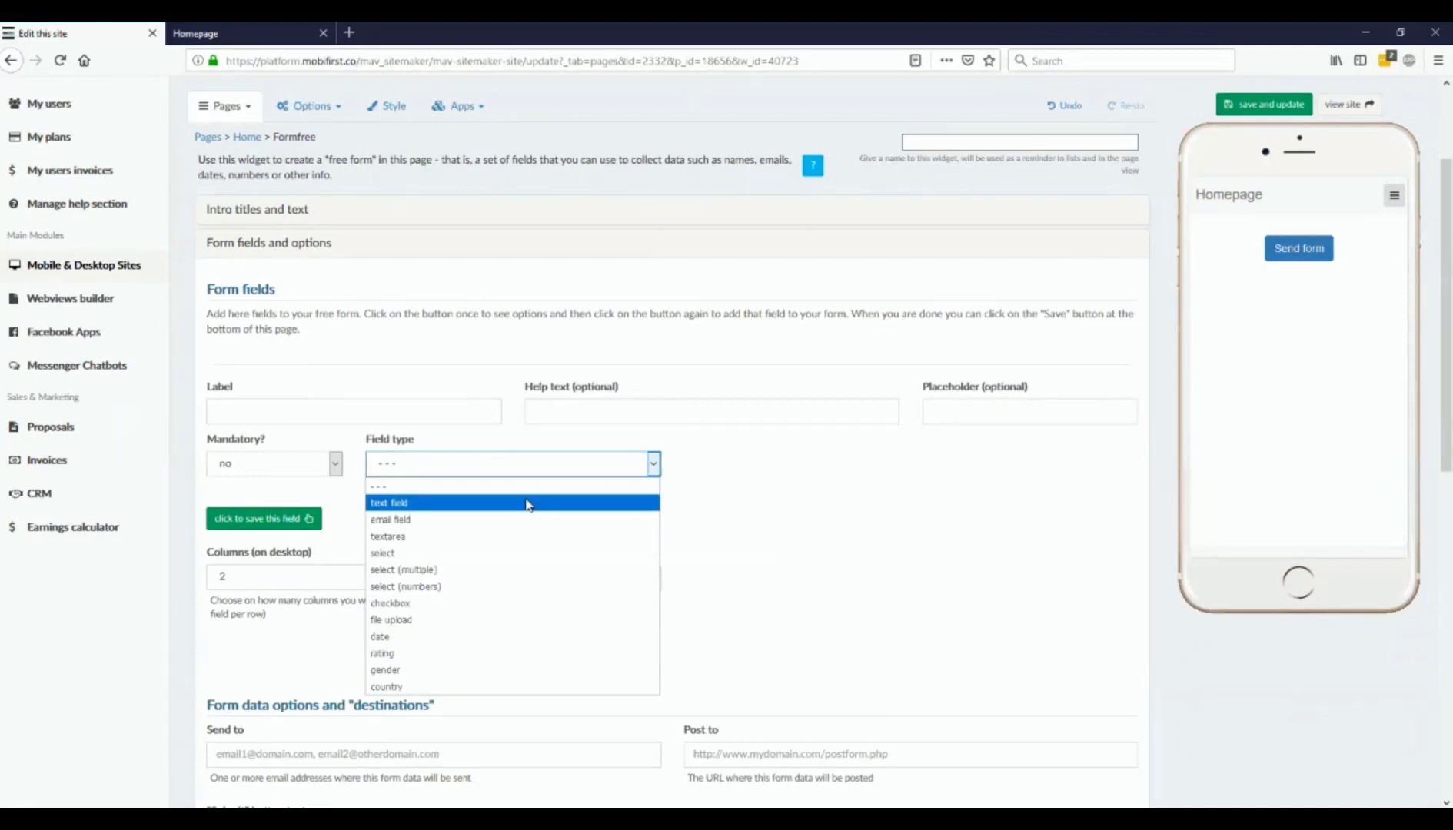
{"action": "left_click", "coordinate": [479, 504]}
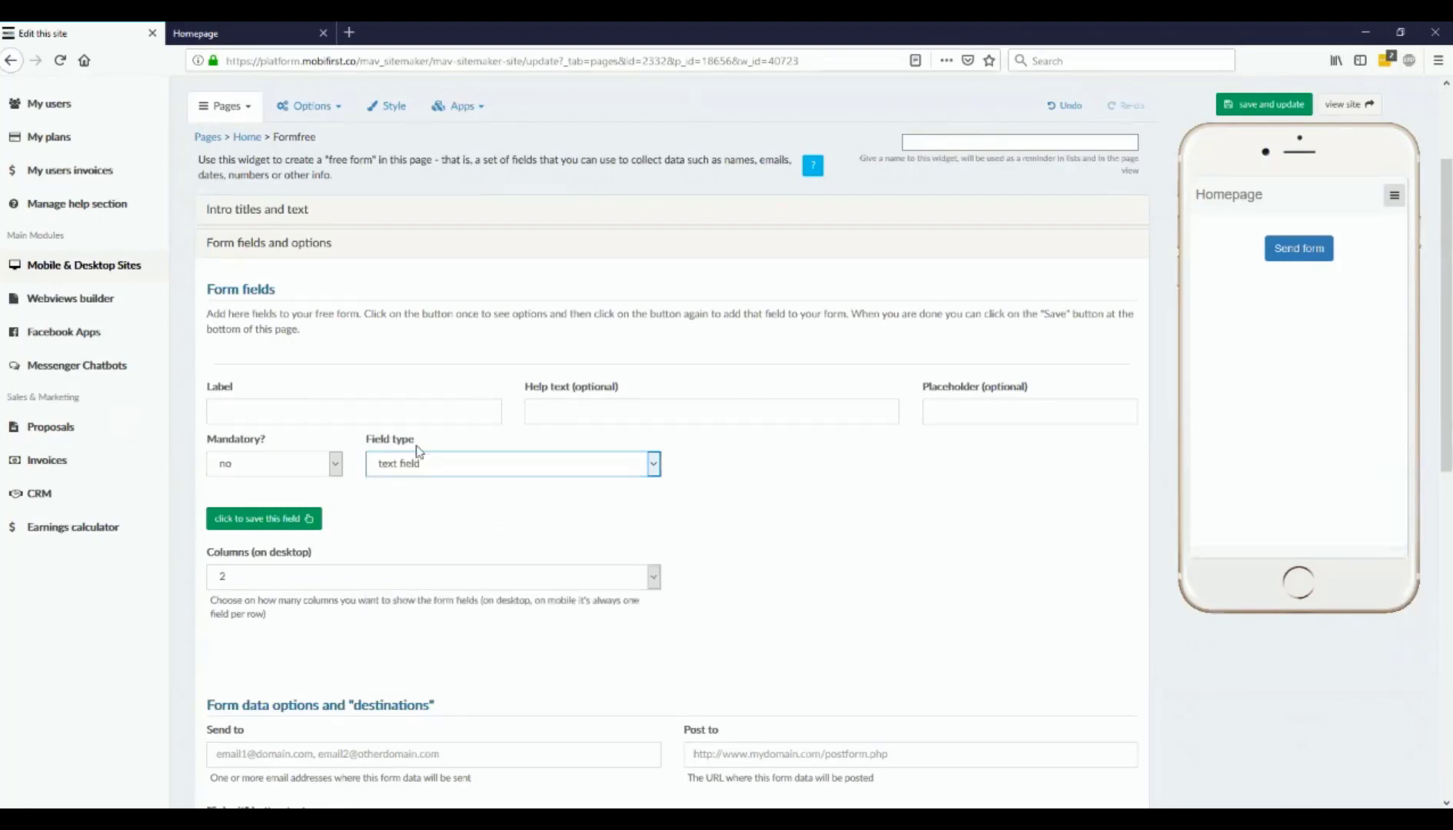
{"action": "left_click", "coordinate": [380, 414]}
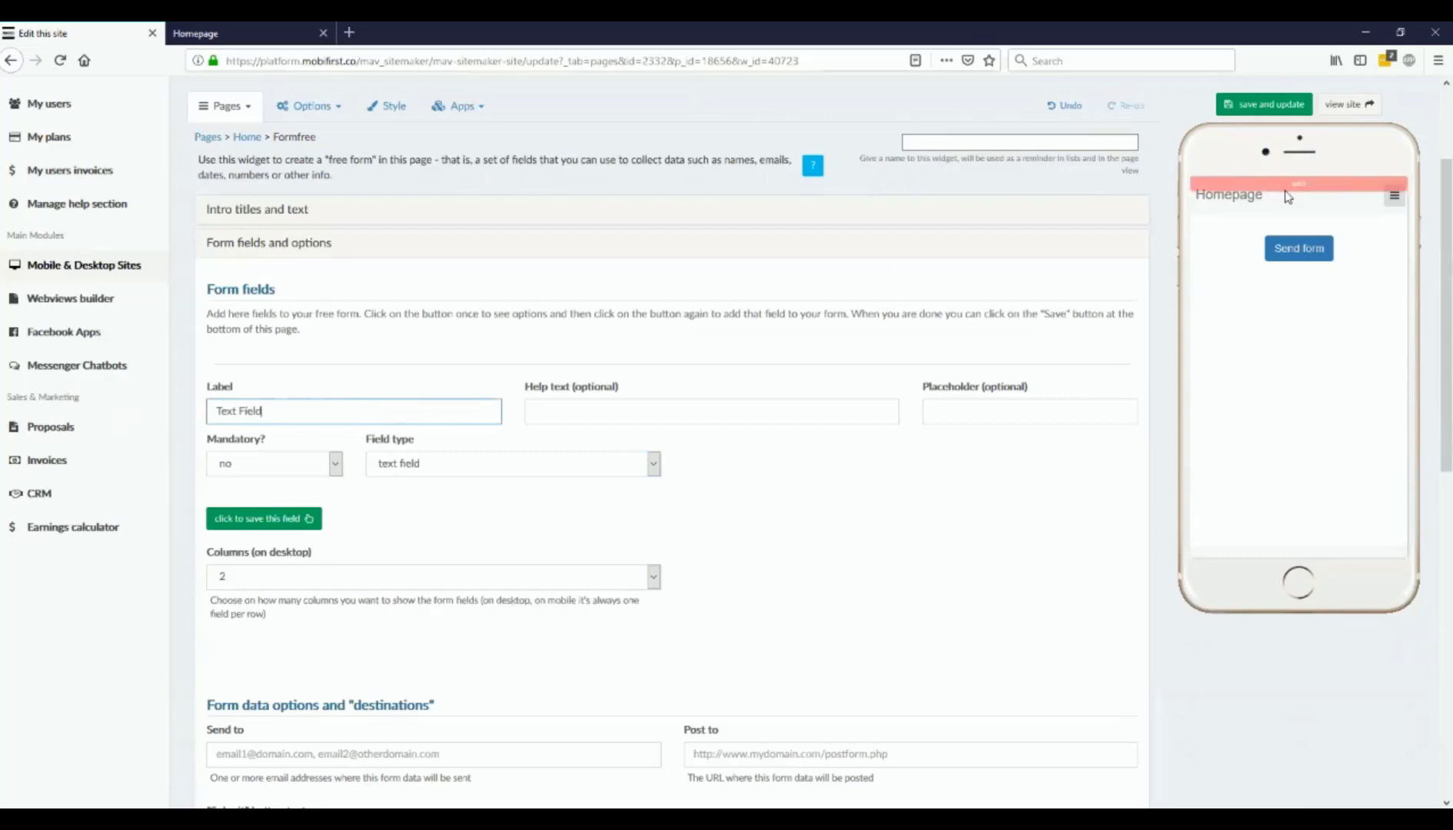
{"action": "left_click", "coordinate": [1254, 112]}
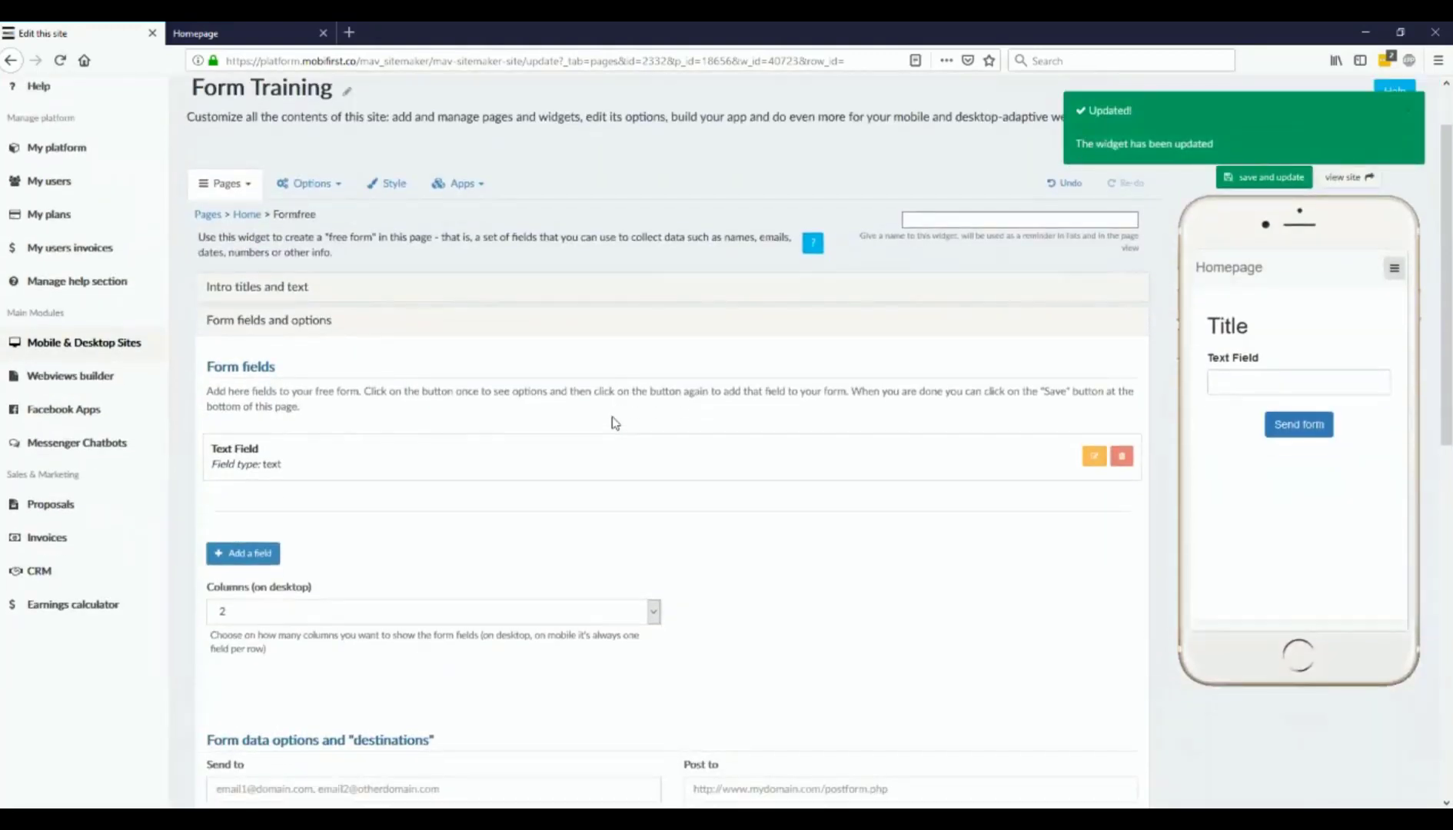
{"action": "mouse_move", "coordinate": [1301, 408]}
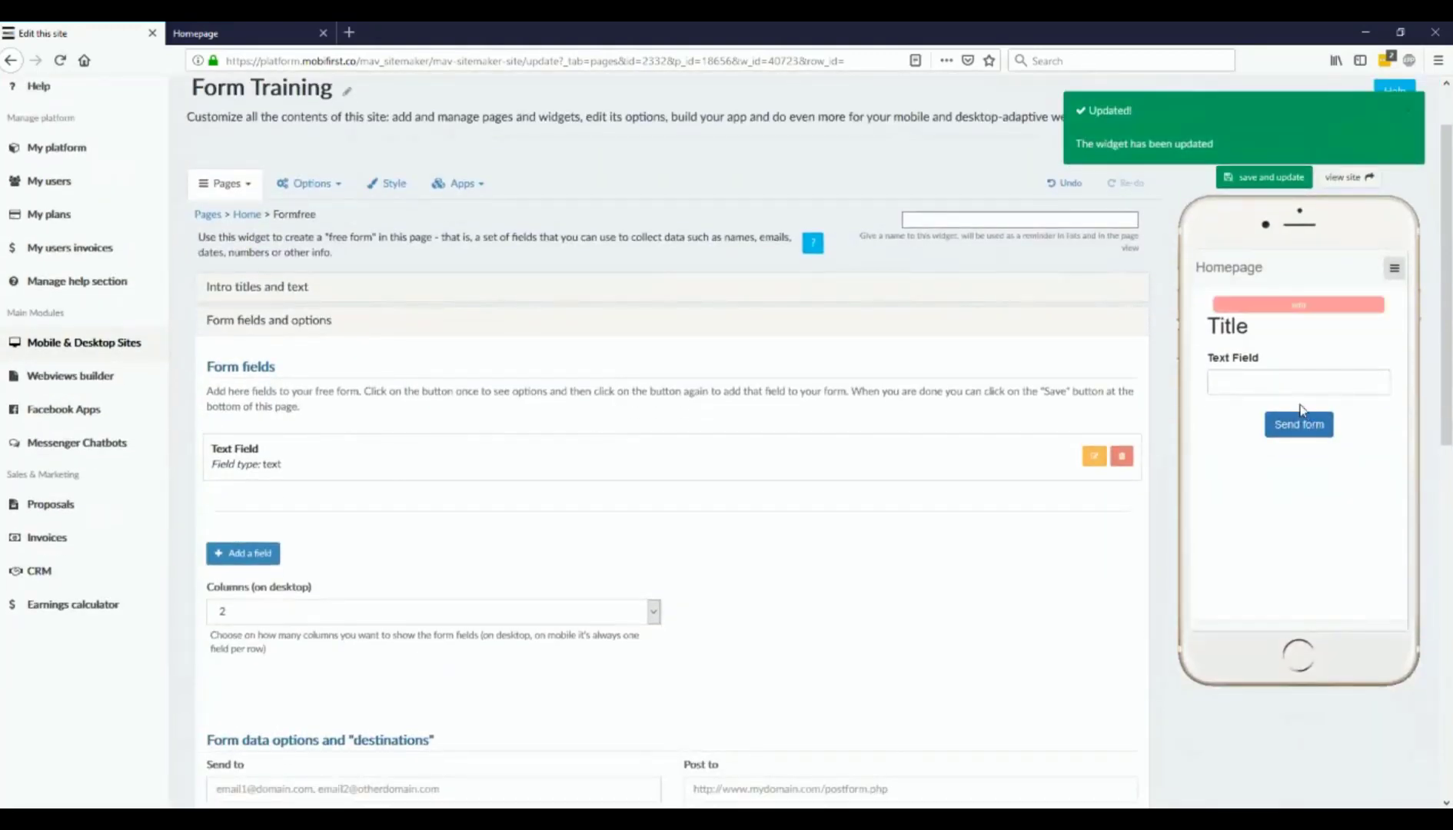
{"action": "left_click", "coordinate": [1245, 380]}
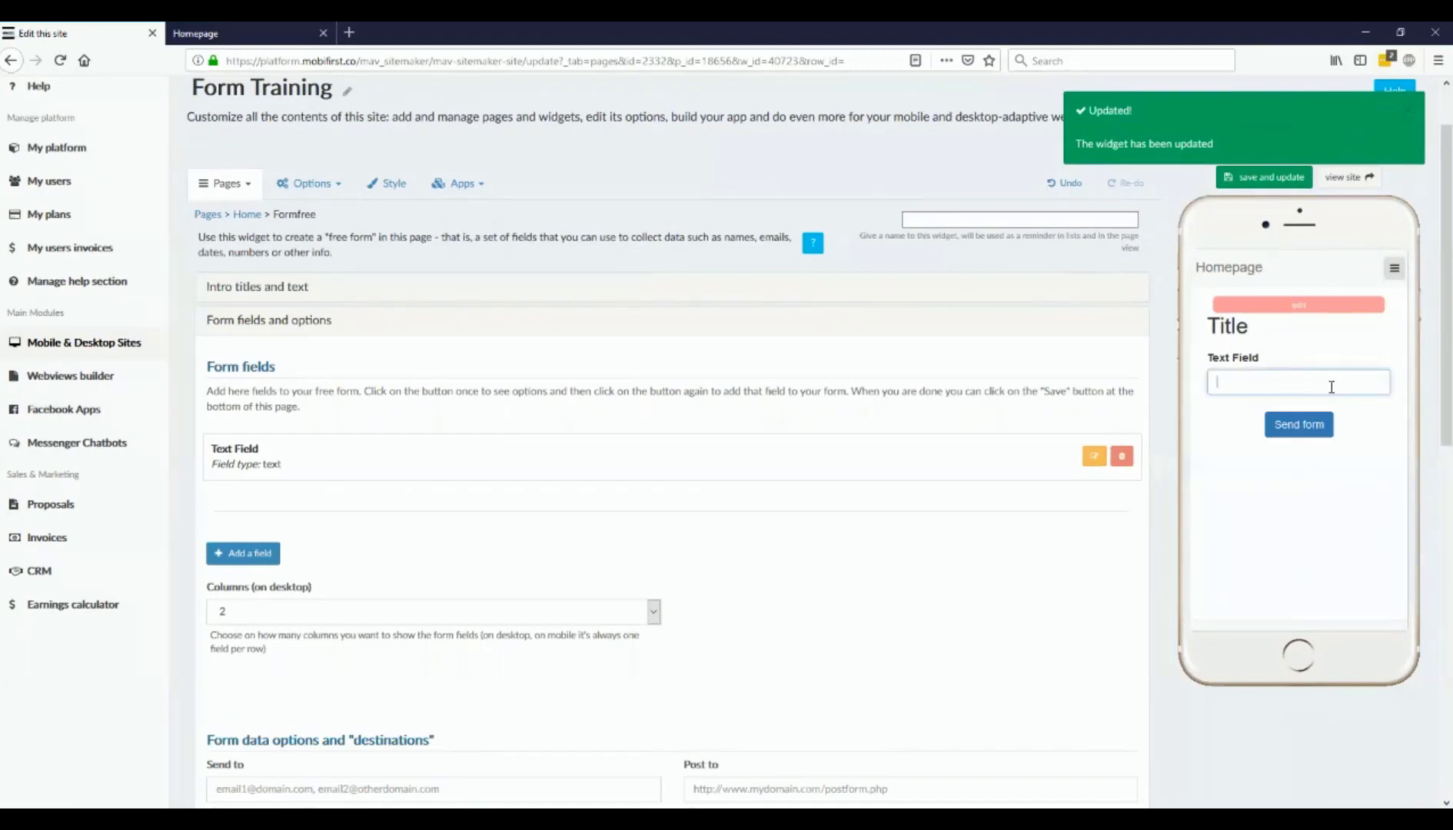
Start a second form field and set its field type to textarea.
{"action": "left_click", "coordinate": [240, 553]}
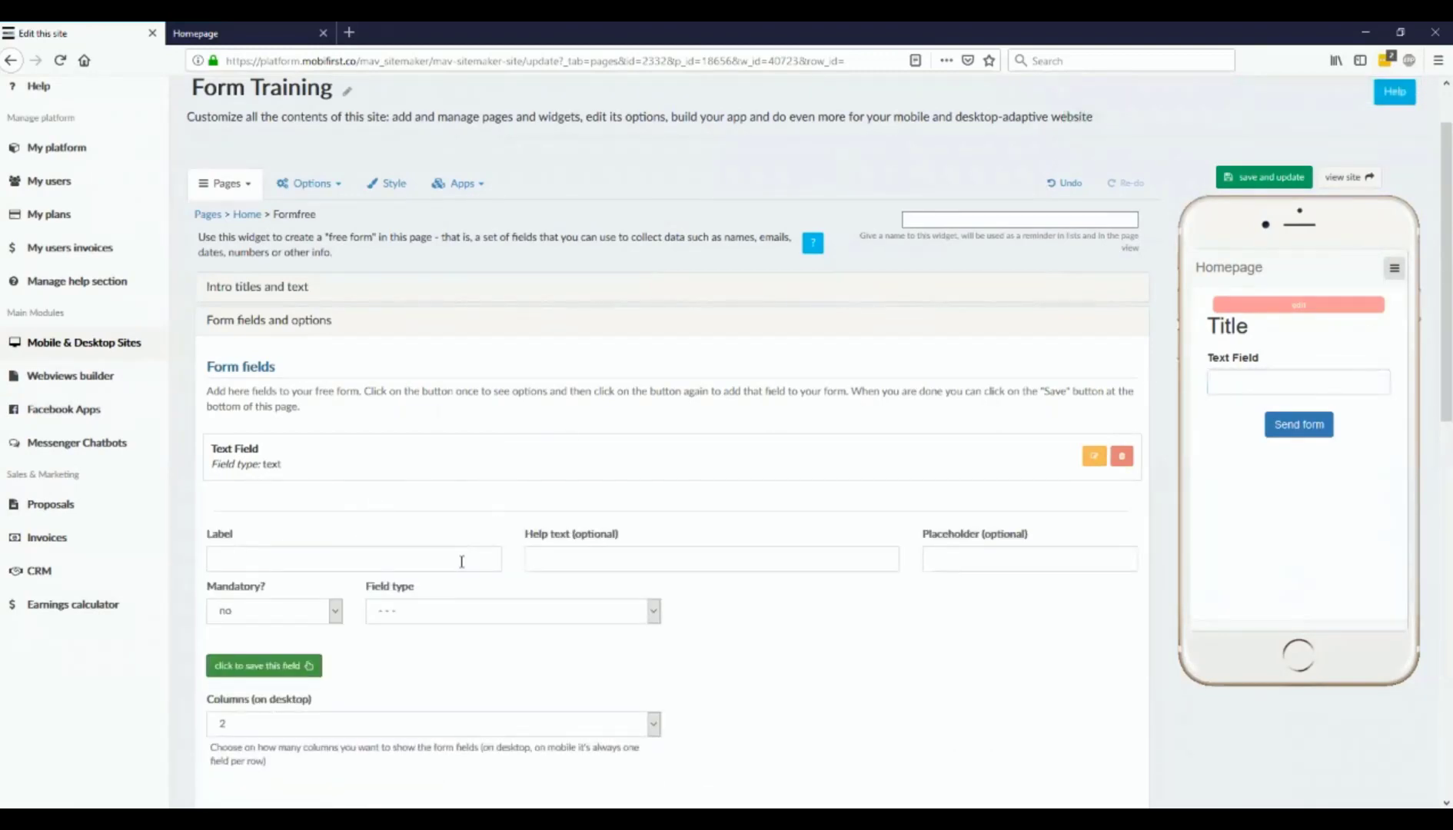
{"action": "left_click", "coordinate": [542, 612]}
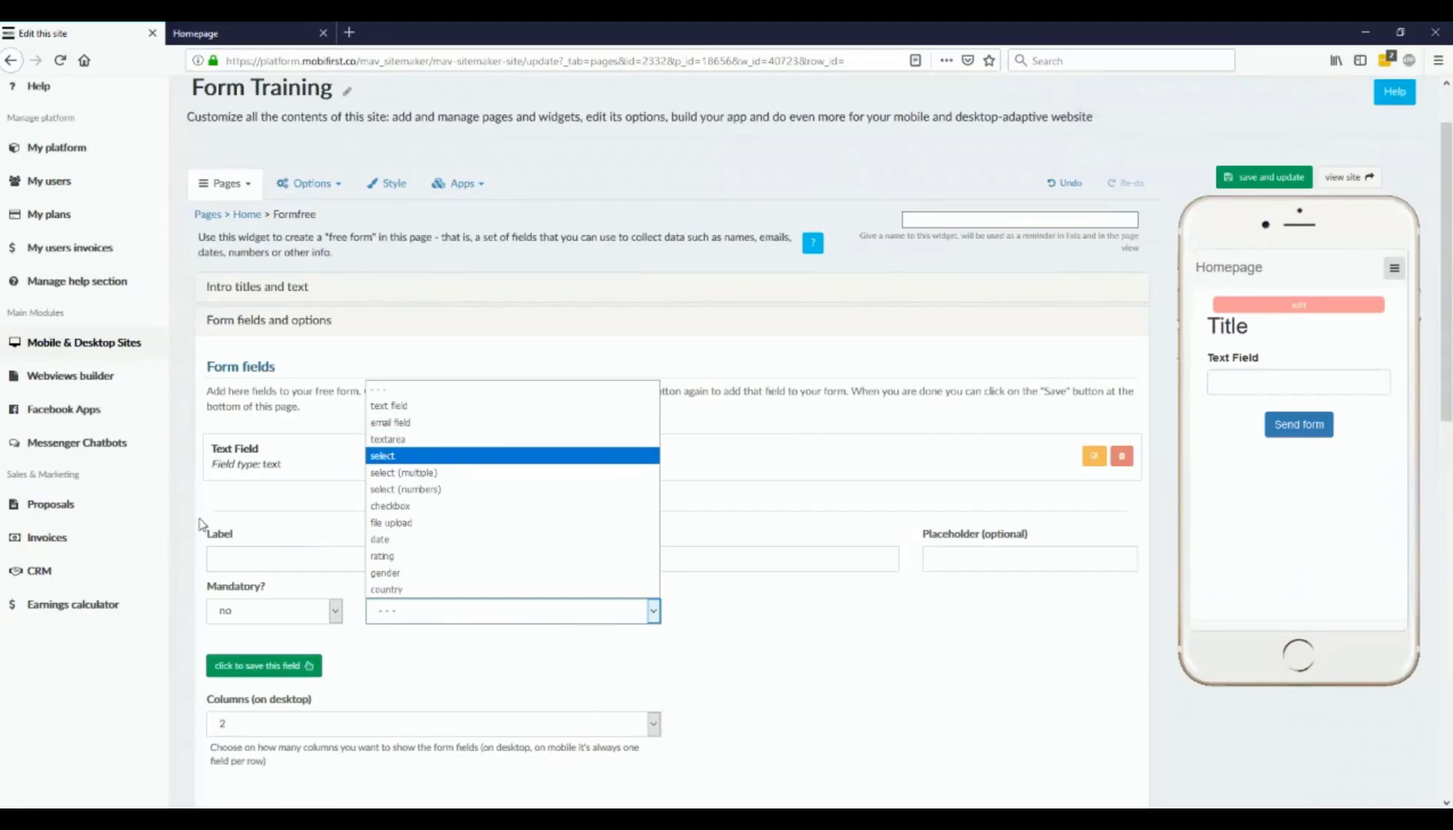
{"action": "left_click", "coordinate": [844, 718]}
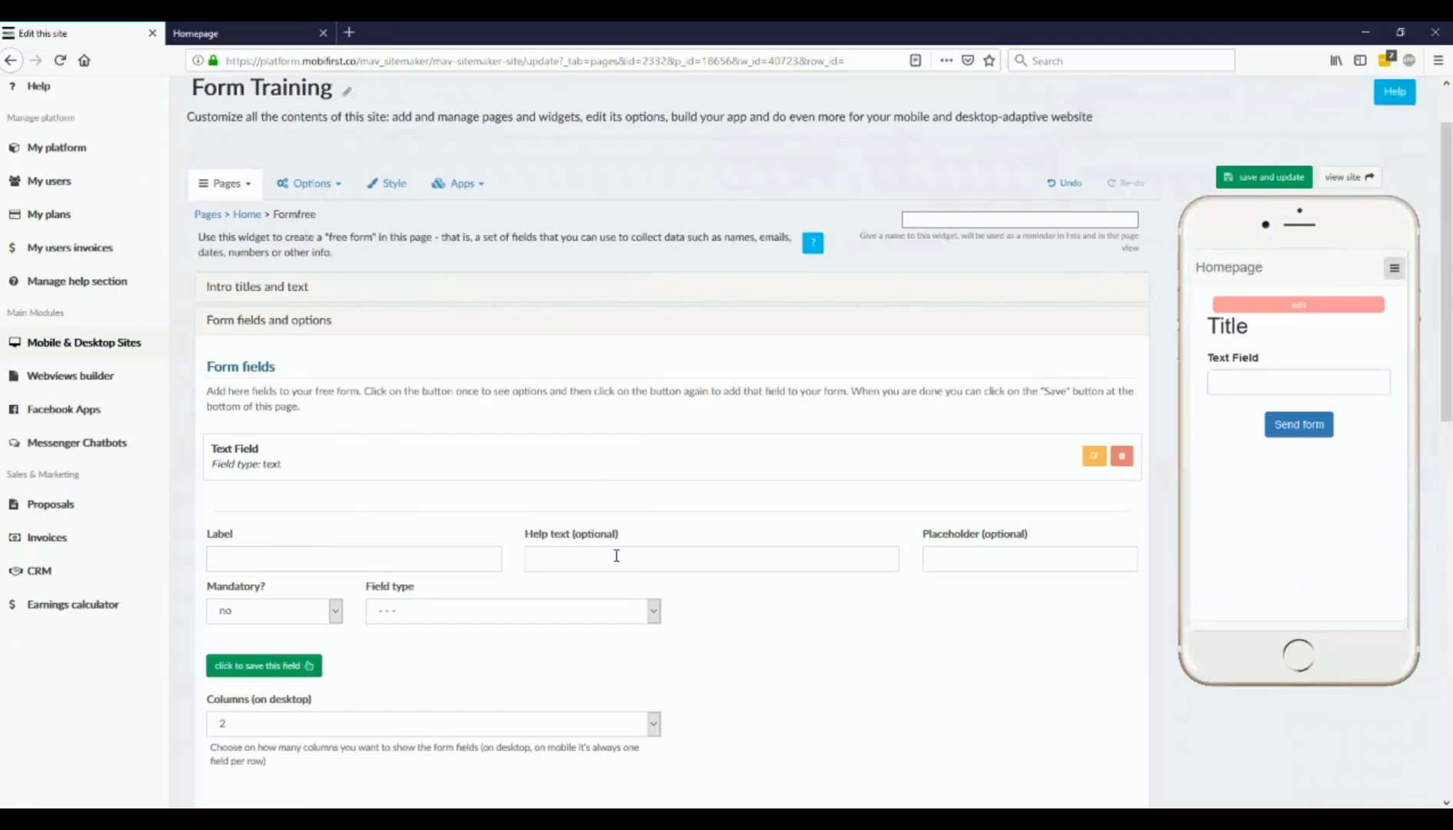
{"action": "left_click", "coordinate": [610, 611]}
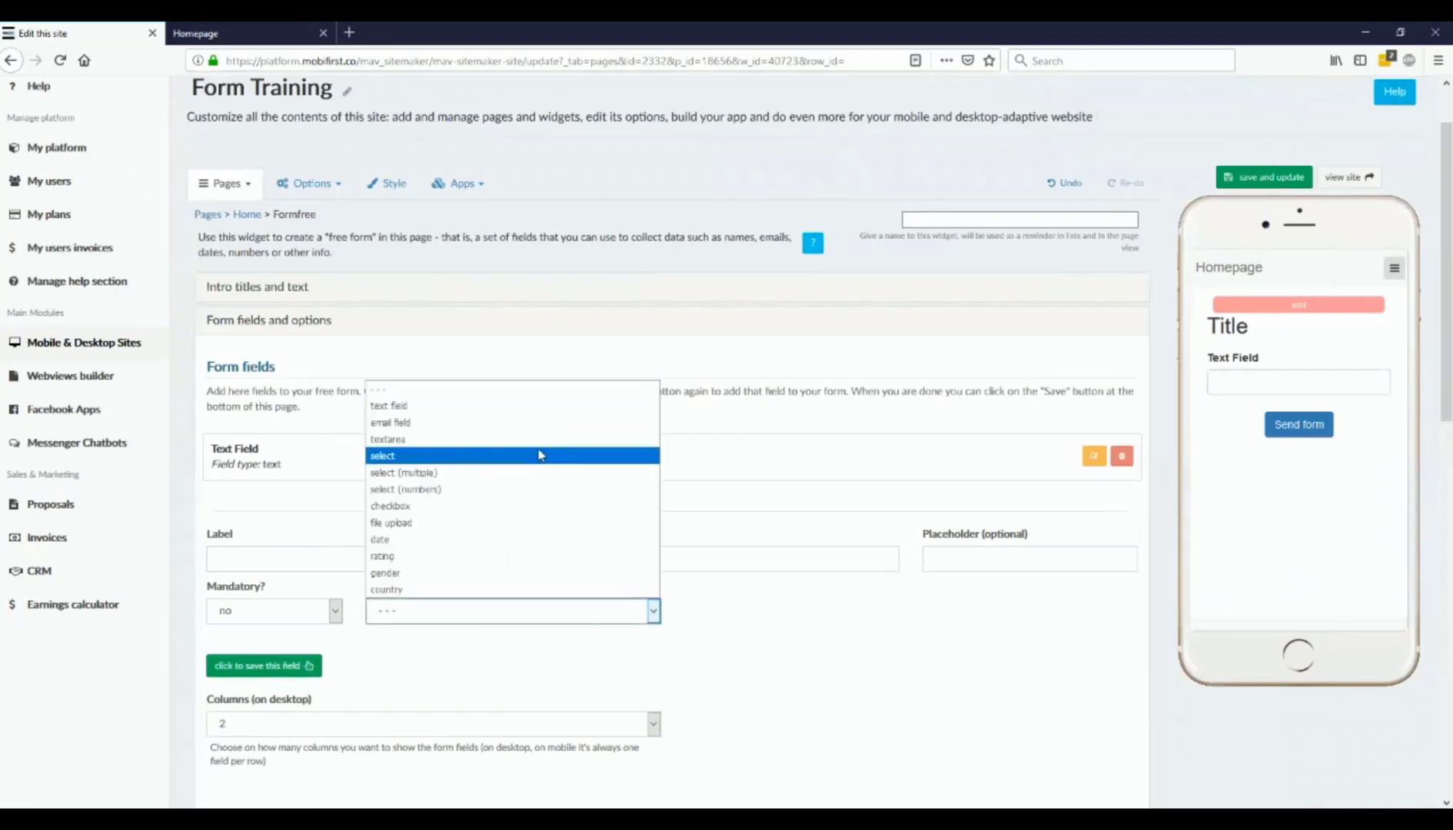
{"action": "left_click", "coordinate": [485, 442]}
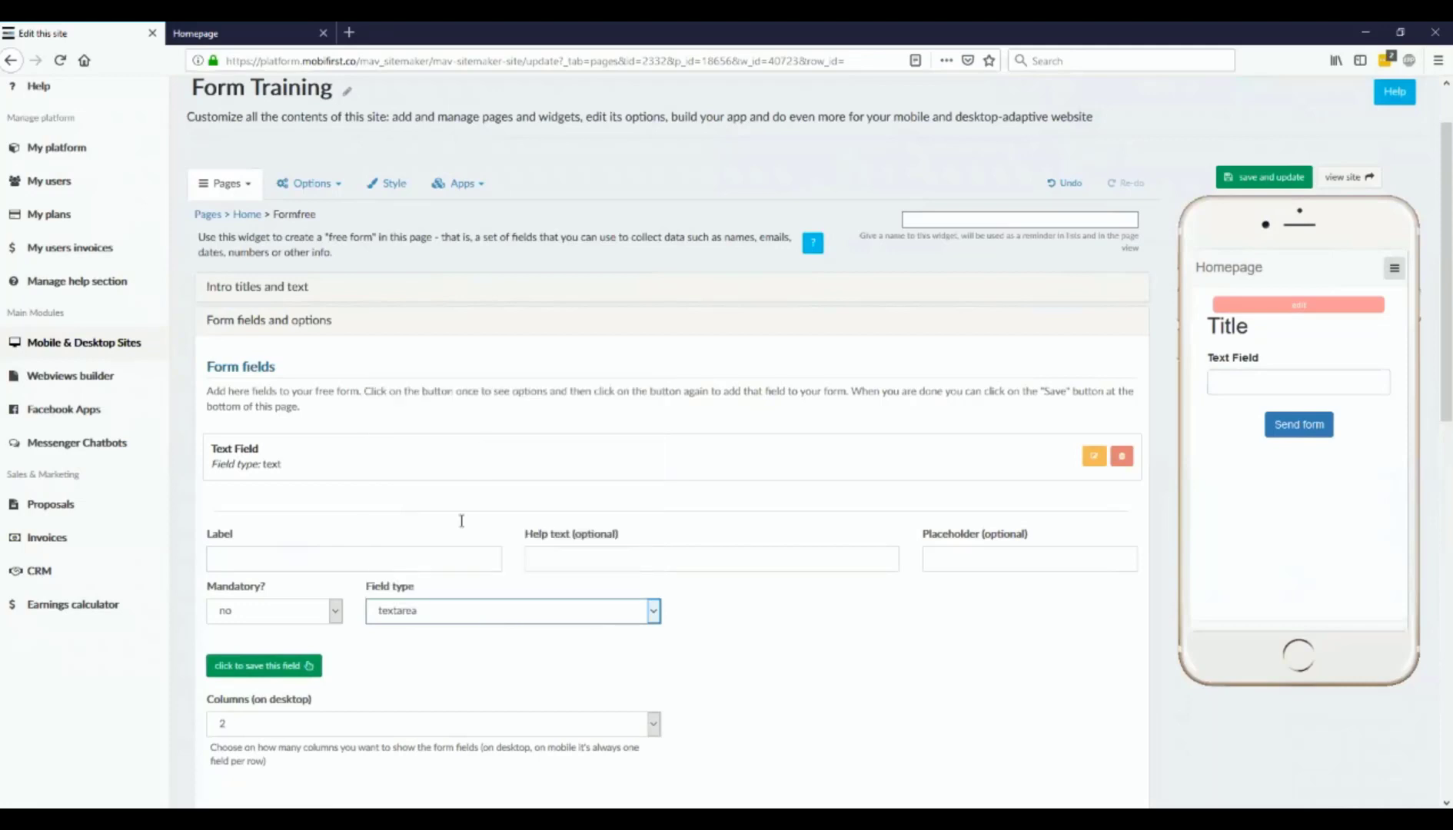
Label the new textarea field "Text Area", give it the help text "Larger" and save the widget.
{"action": "left_click", "coordinate": [430, 572]}
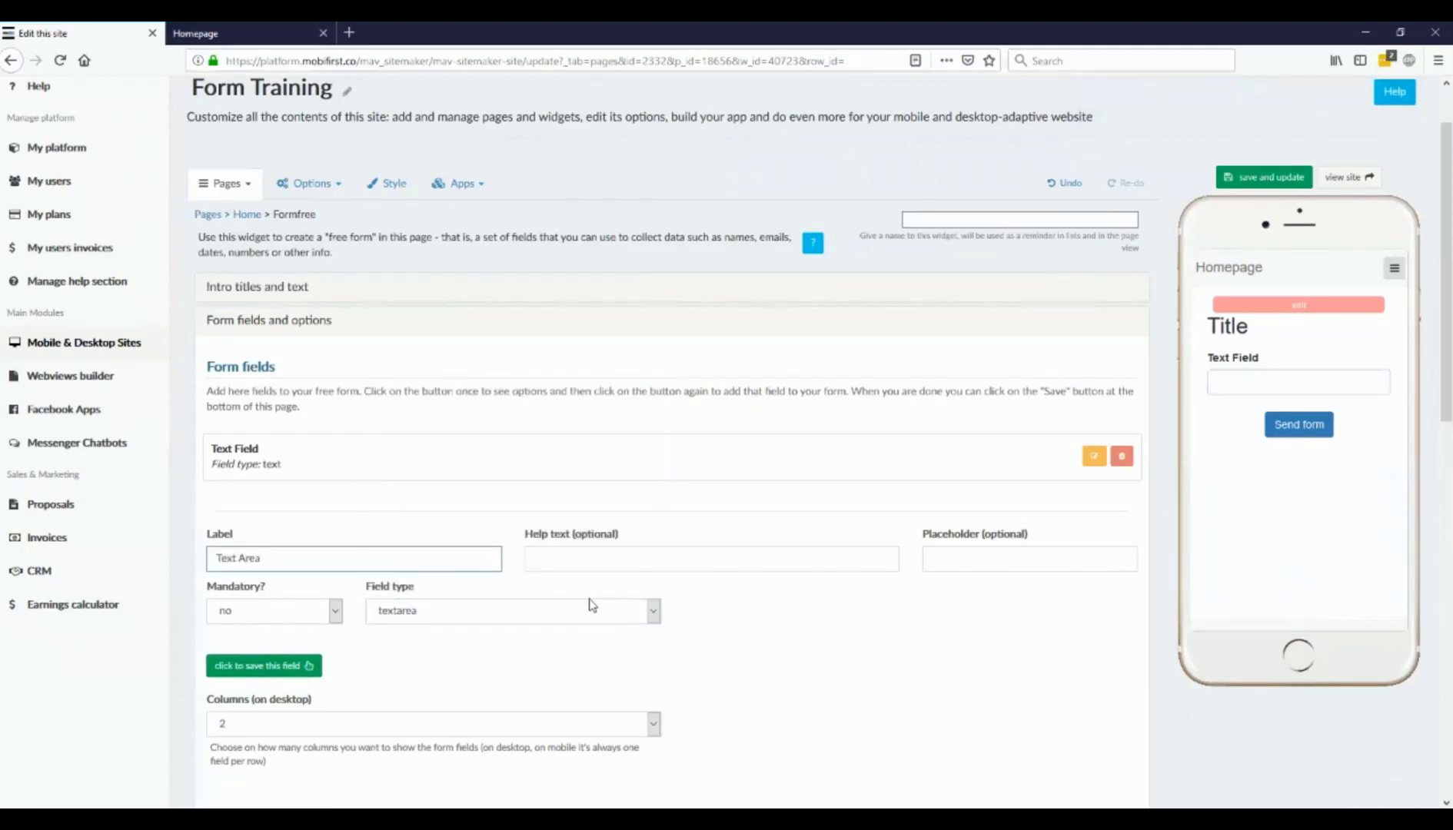
{"action": "left_click", "coordinate": [595, 563]}
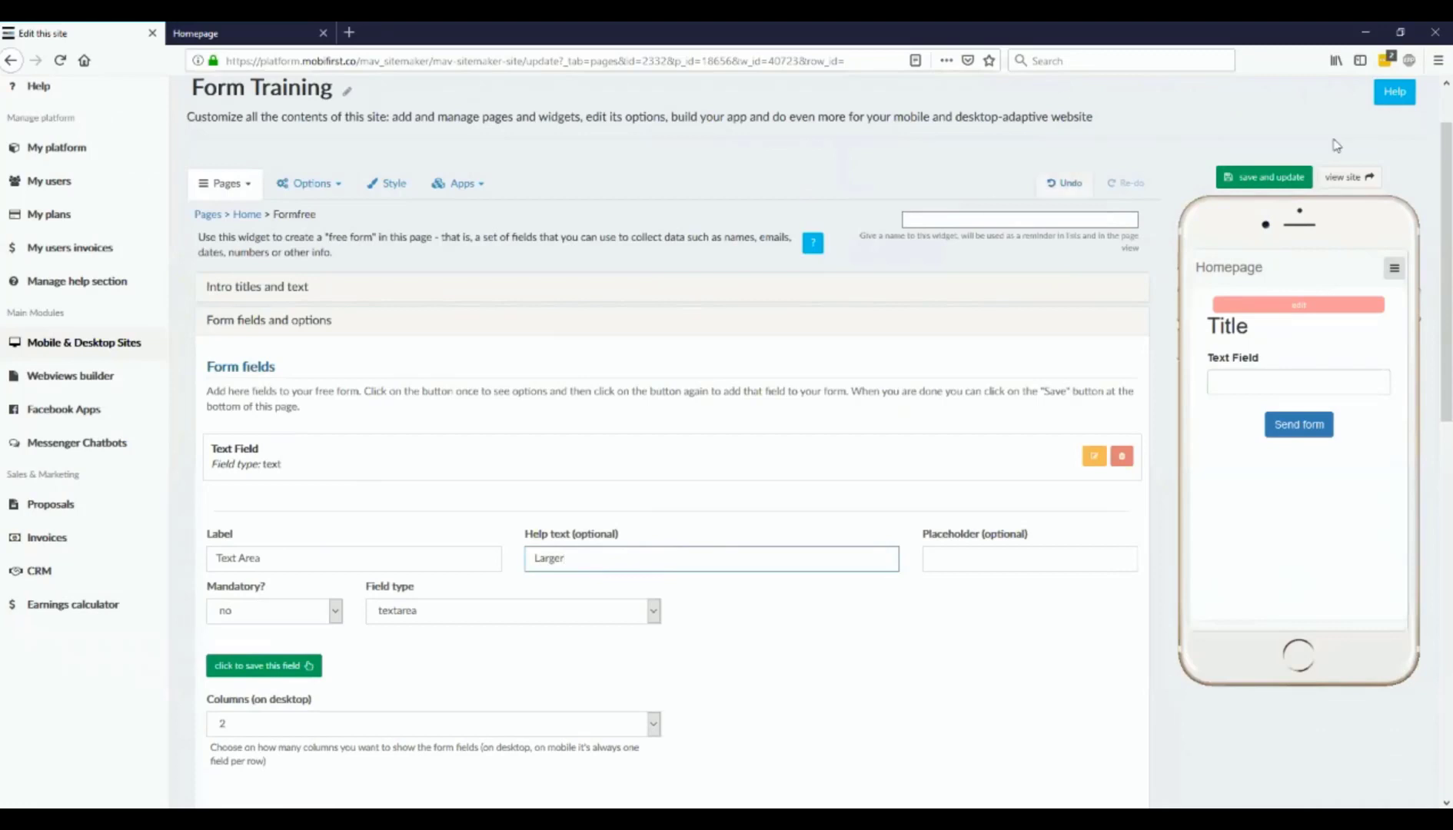
{"action": "left_click", "coordinate": [1299, 186]}
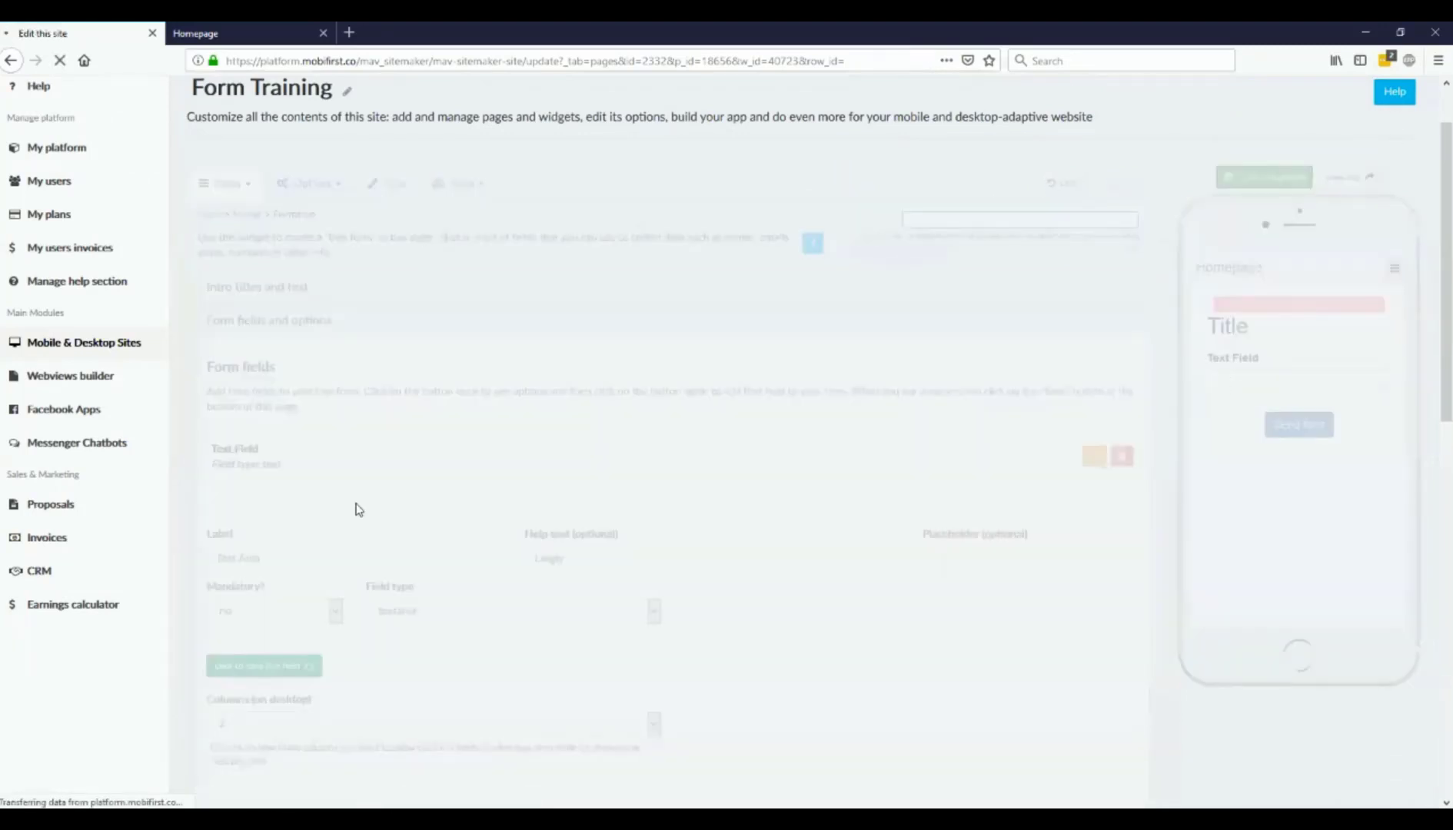
{"action": "scroll", "coordinate": [749, 354], "scroll_direction": "down", "scroll_amount": 2}
{"action": "scroll", "coordinate": [750, 354], "scroll_direction": "up", "scroll_amount": 3}
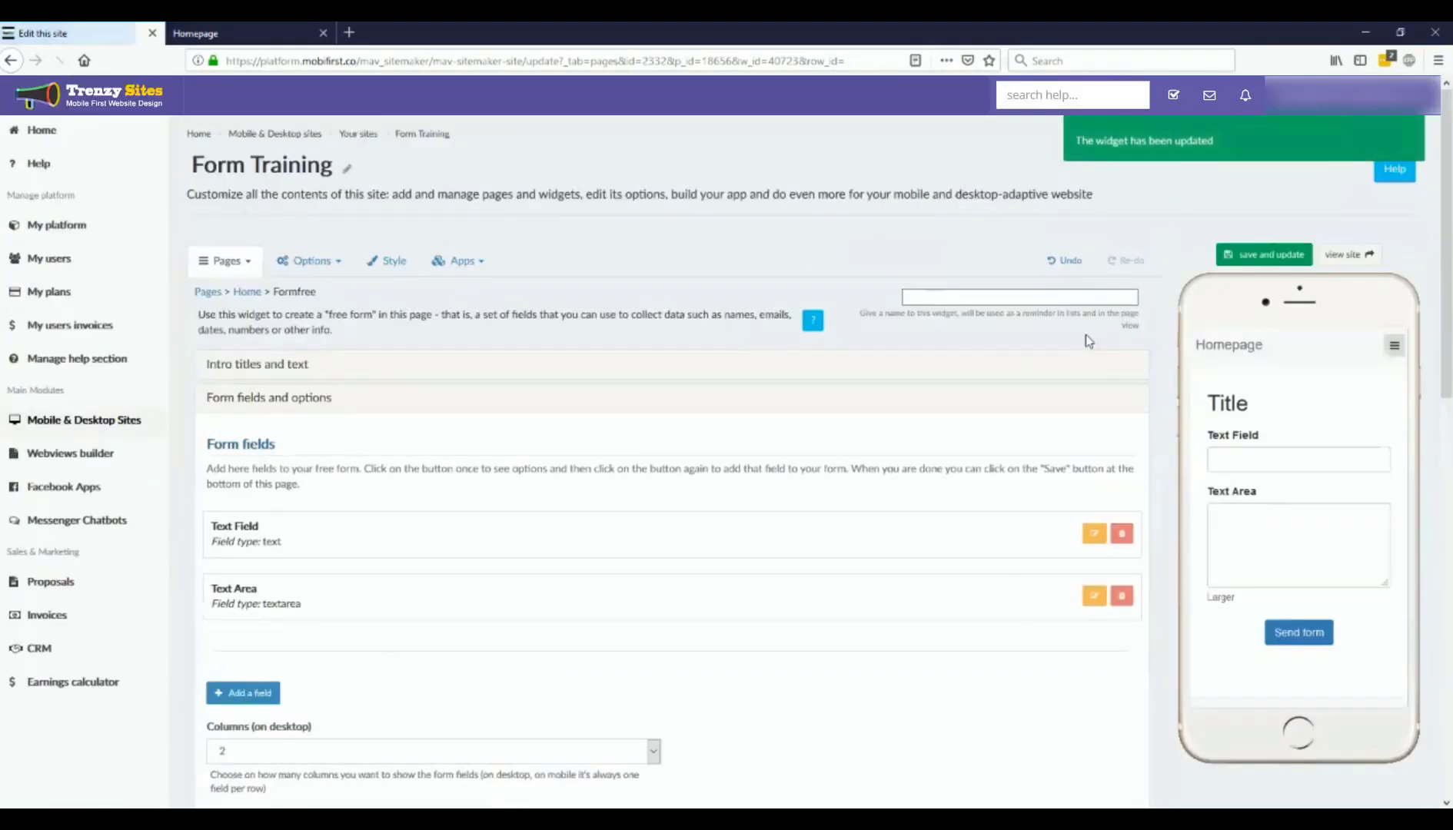
{"action": "scroll", "coordinate": [1103, 370], "scroll_direction": "down", "scroll_amount": 2}
{"action": "scroll", "coordinate": [1223, 399], "scroll_direction": "down", "scroll_amount": 2}
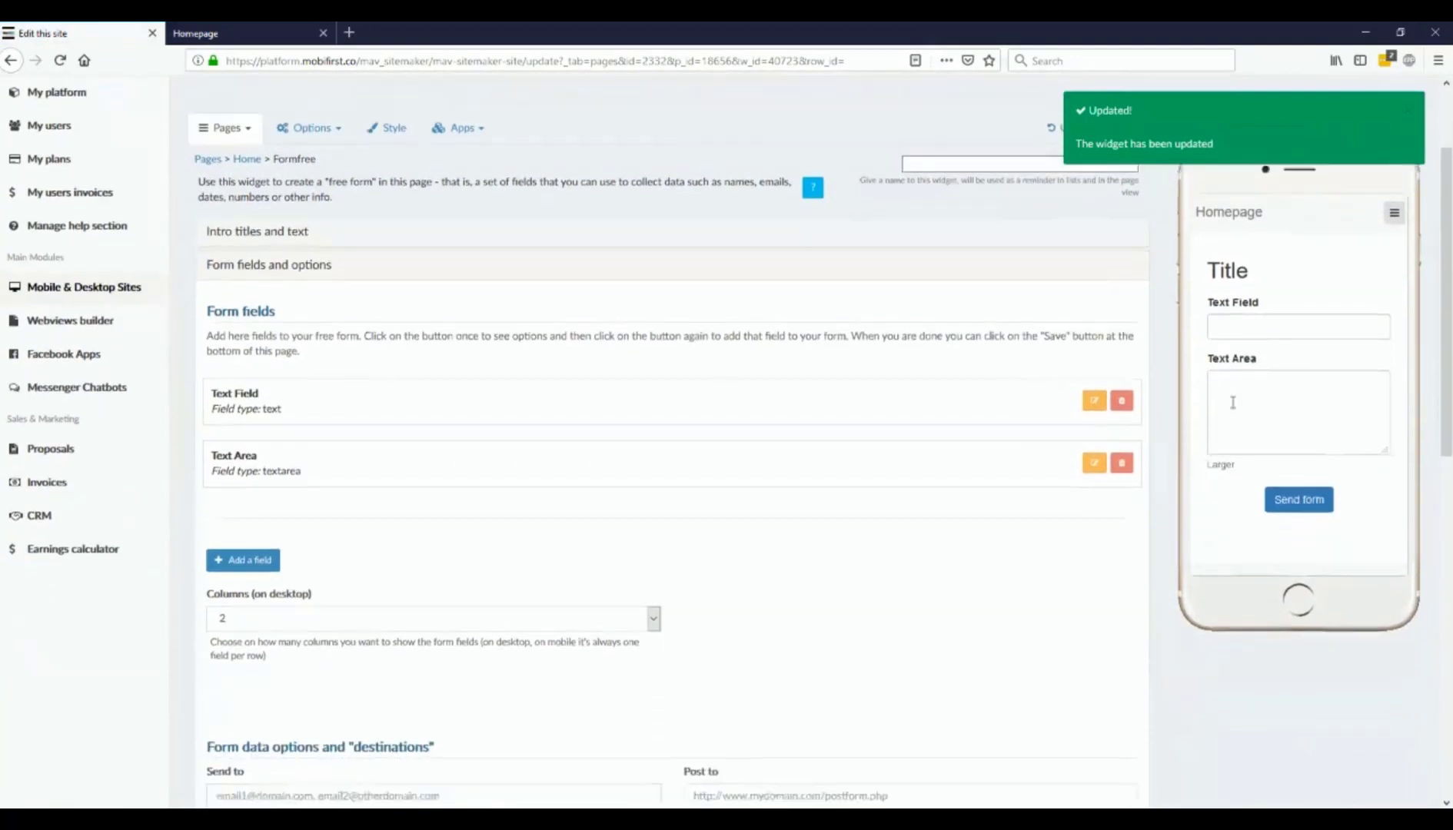
{"action": "double_click", "coordinate": [1227, 447]}
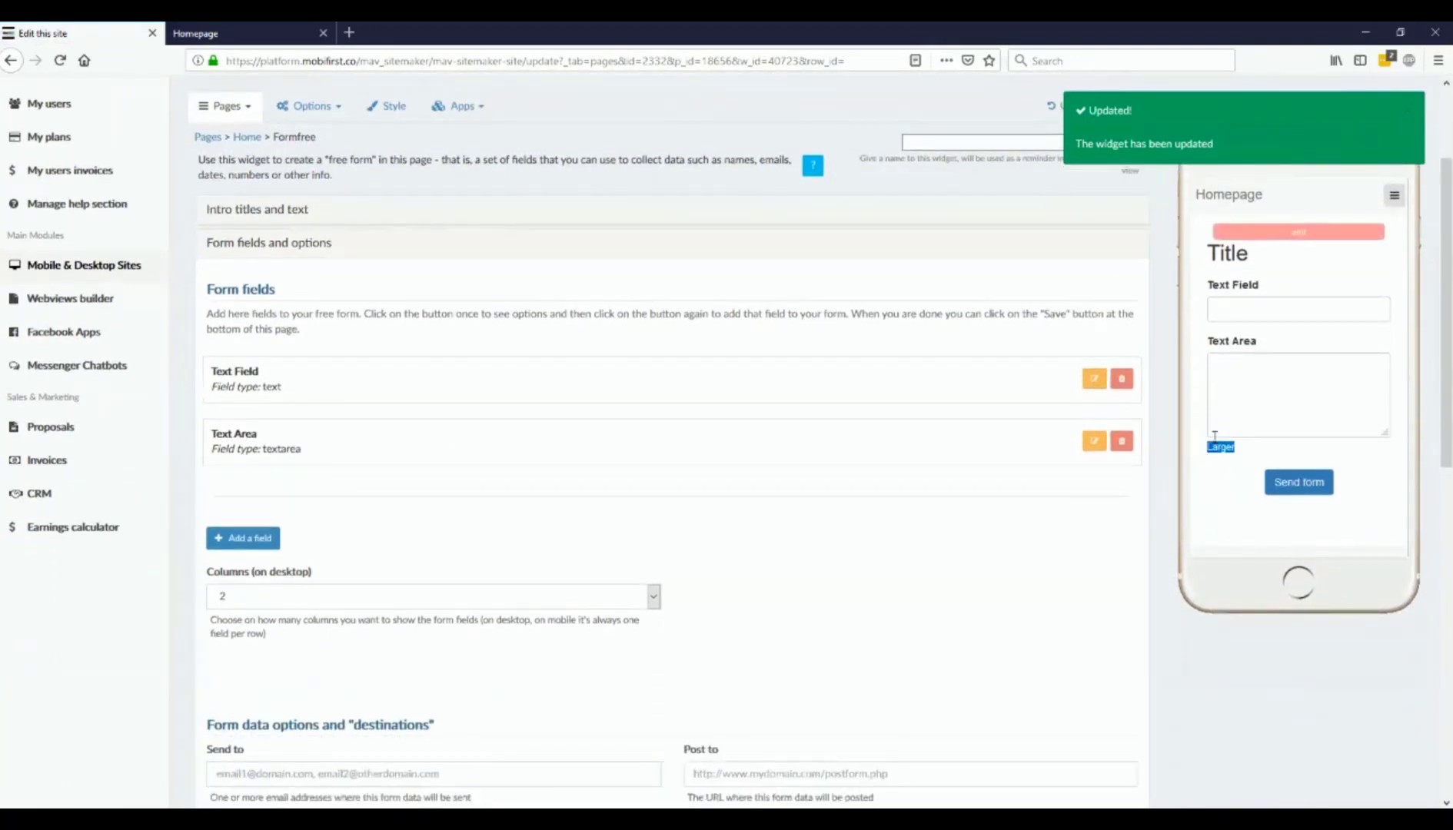
Try to add an unlabelled select field with the options 1, 2 and 3, one per row, and save the widget.
{"action": "left_click", "coordinate": [219, 541]}
{"action": "left_click", "coordinate": [411, 599]}
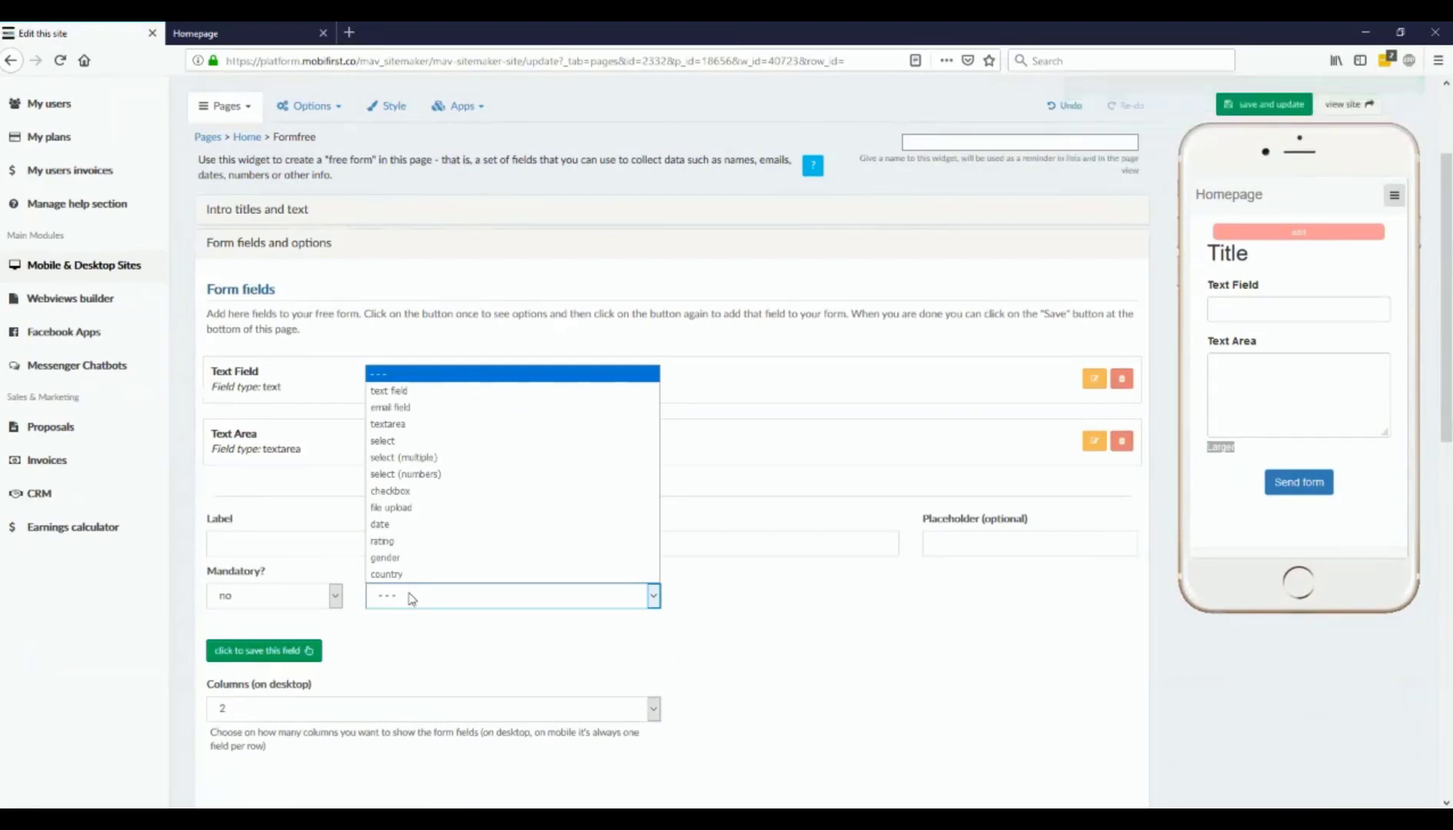
{"action": "left_click", "coordinate": [525, 440]}
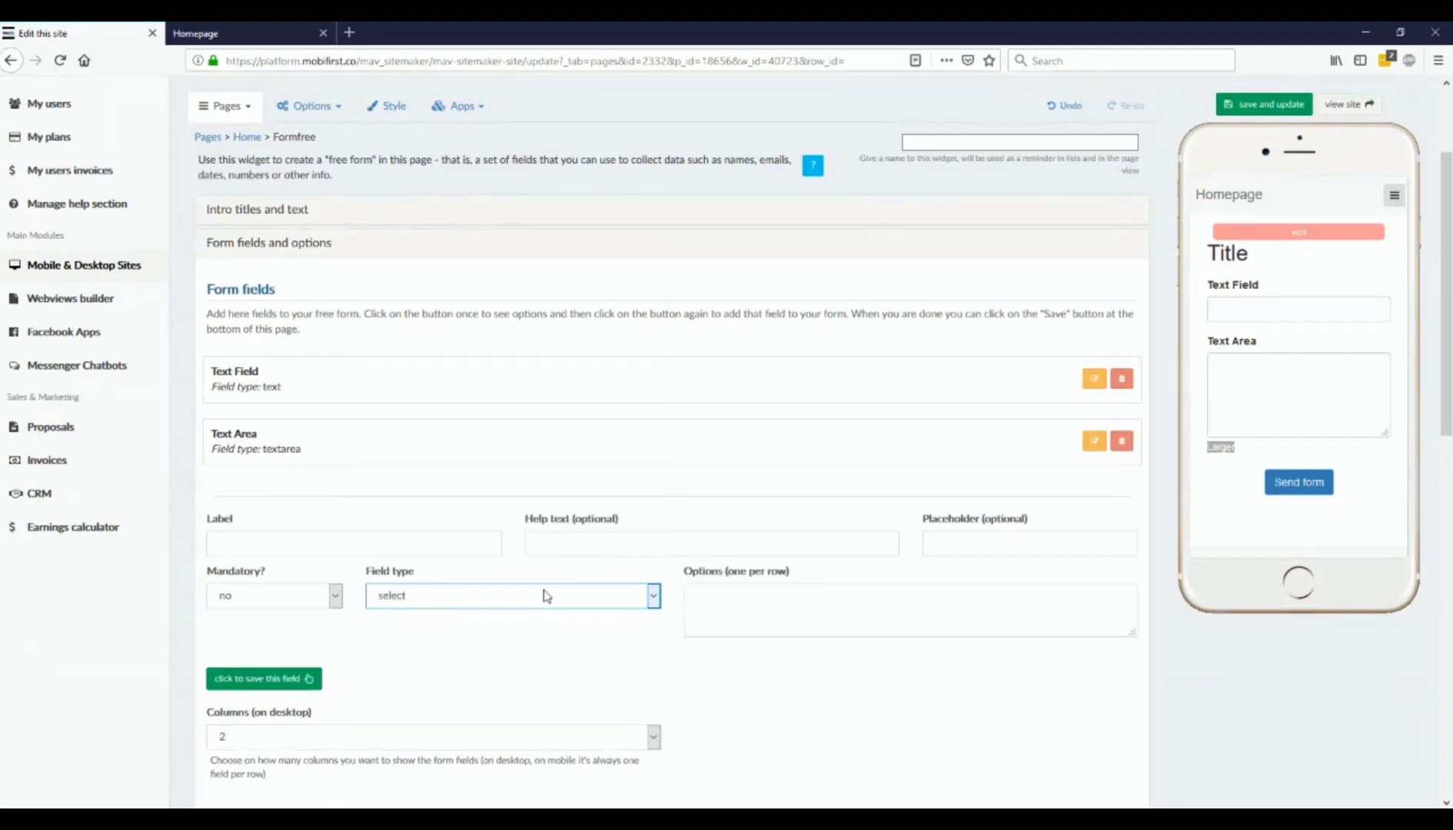
{"action": "scroll", "coordinate": [612, 535], "scroll_direction": "down", "scroll_amount": 2}
{"action": "scroll", "coordinate": [611, 535], "scroll_direction": "down", "scroll_amount": 3}
{"action": "left_click", "coordinate": [752, 440]}
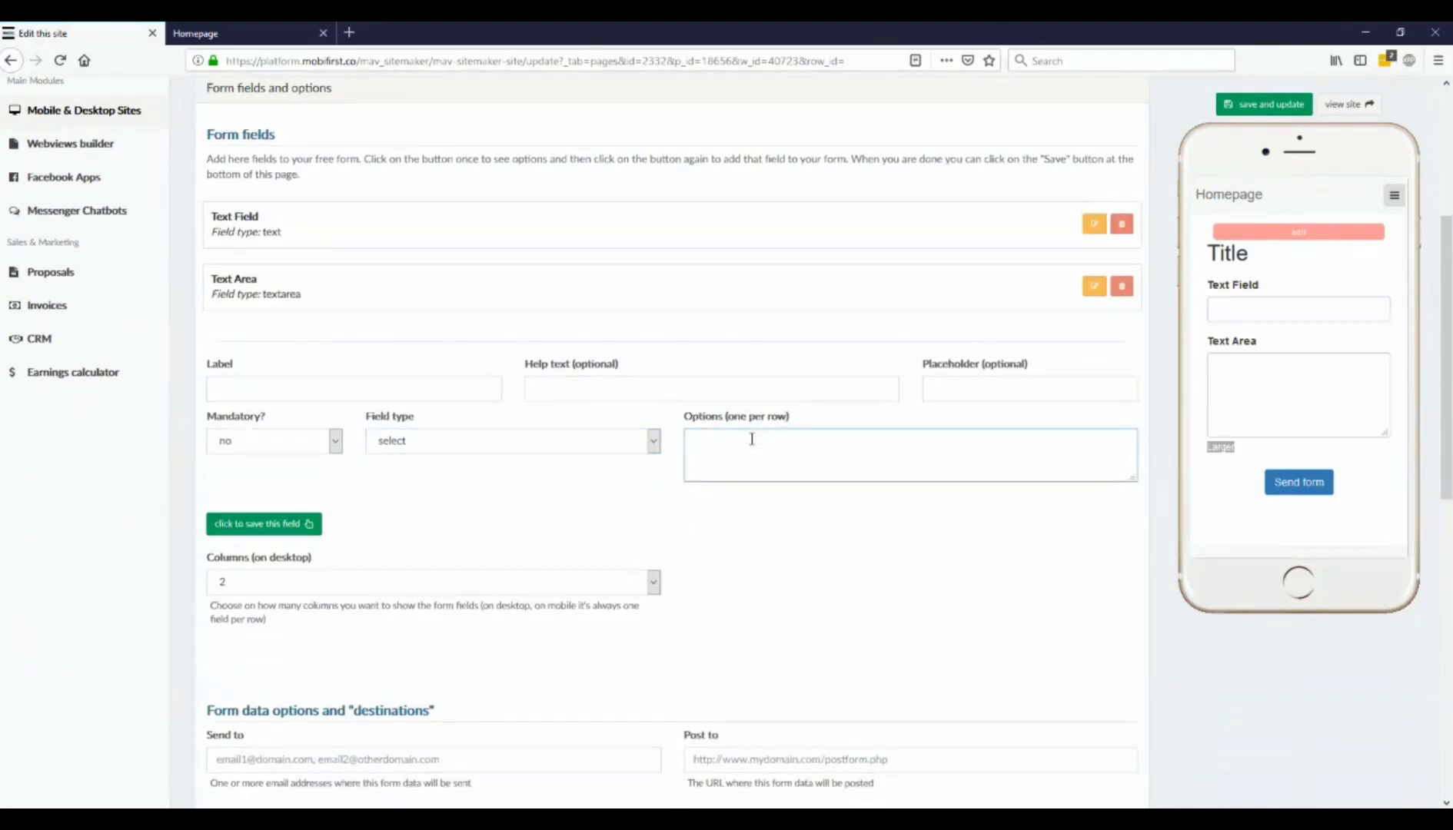
{"action": "type", "text": "1 2 3"}
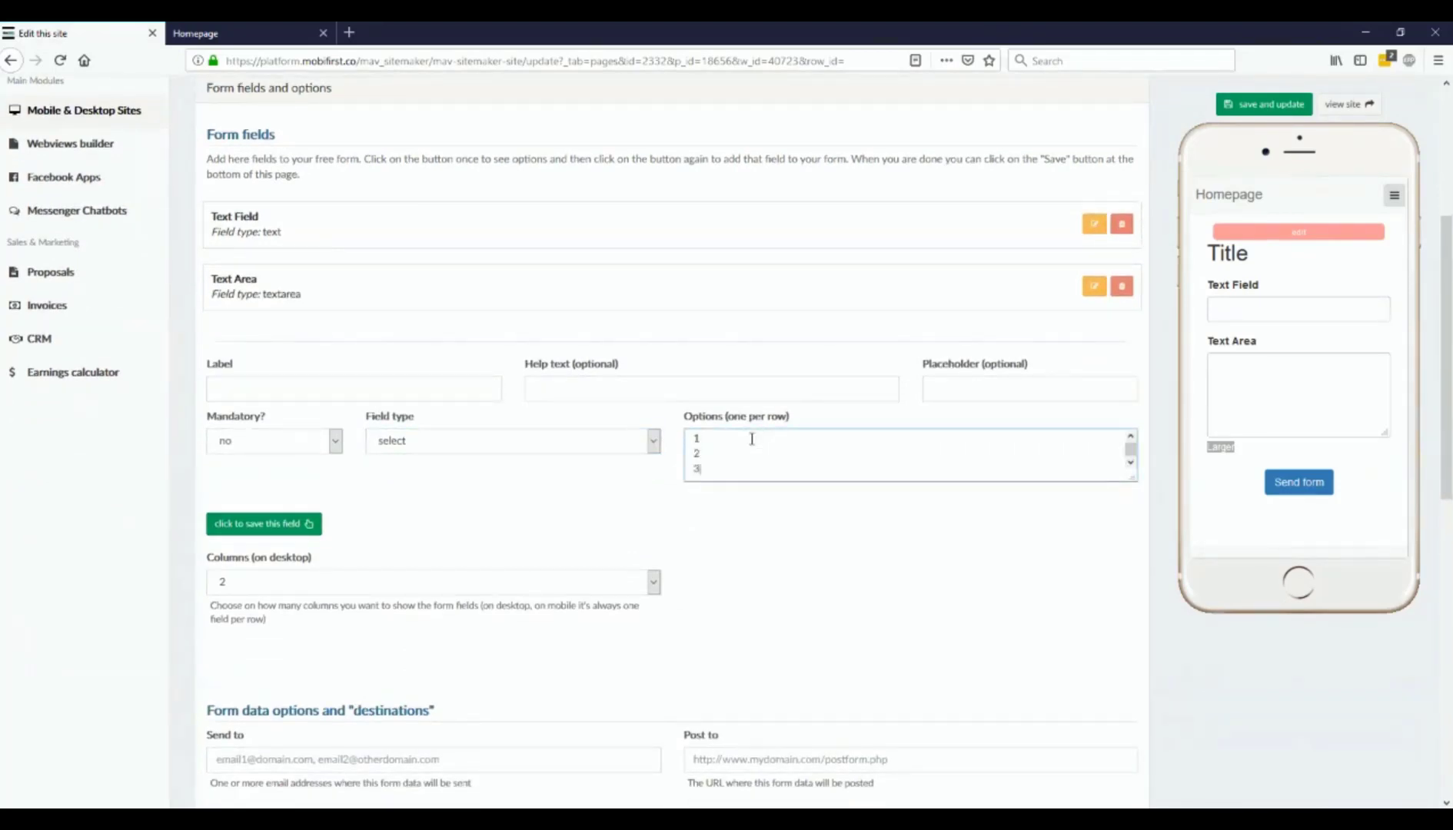
{"action": "left_click", "coordinate": [1307, 116]}
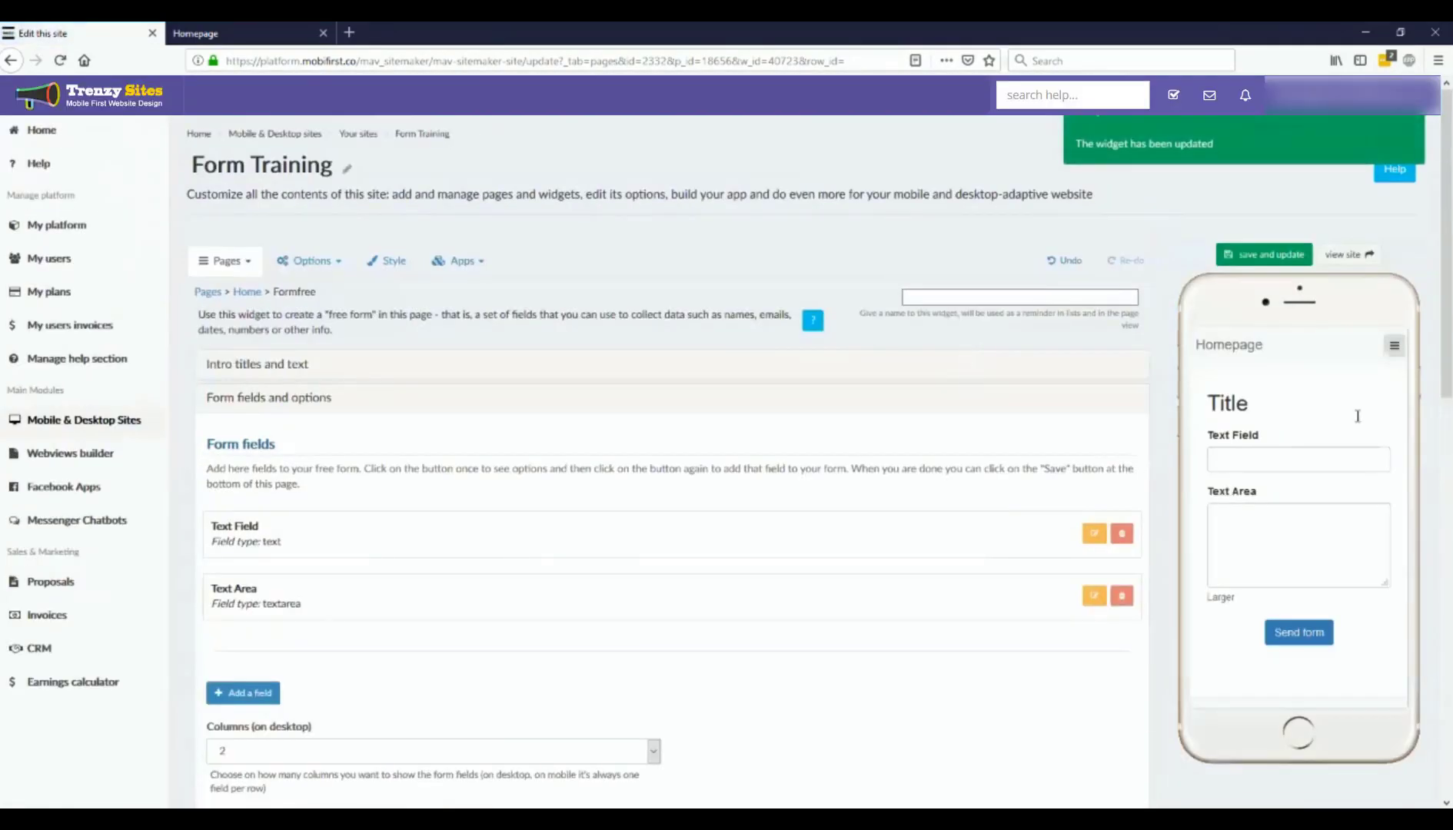
Start a new form field in the Formfree widget and set its field type to select (multiple).
{"action": "scroll", "coordinate": [1307, 392], "scroll_direction": "down", "scroll_amount": 6}
{"action": "scroll", "coordinate": [87, 380], "scroll_direction": "up", "scroll_amount": 2}
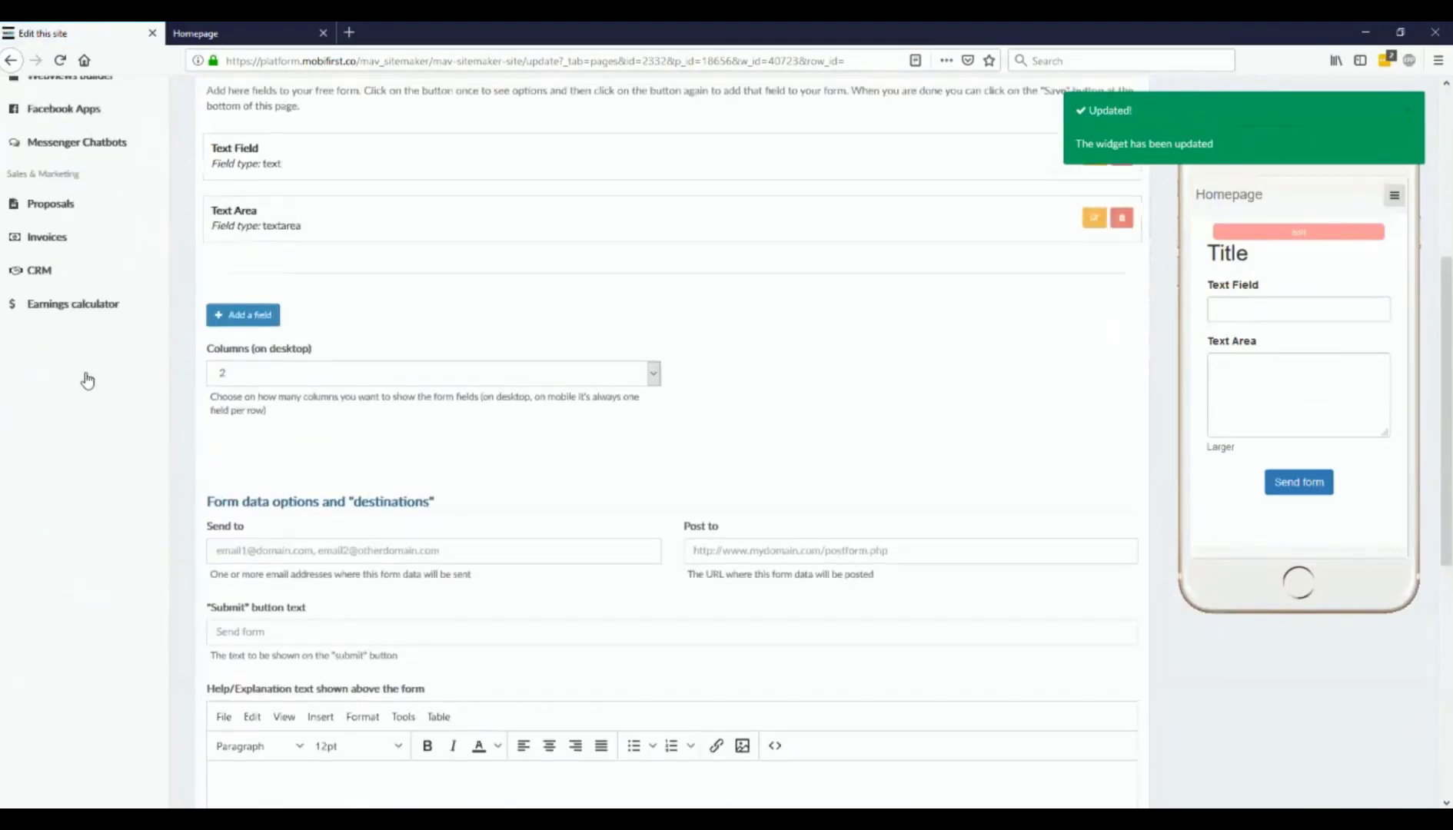
{"action": "scroll", "coordinate": [86, 380], "scroll_direction": "up", "scroll_amount": 1}
{"action": "left_click", "coordinate": [260, 381]}
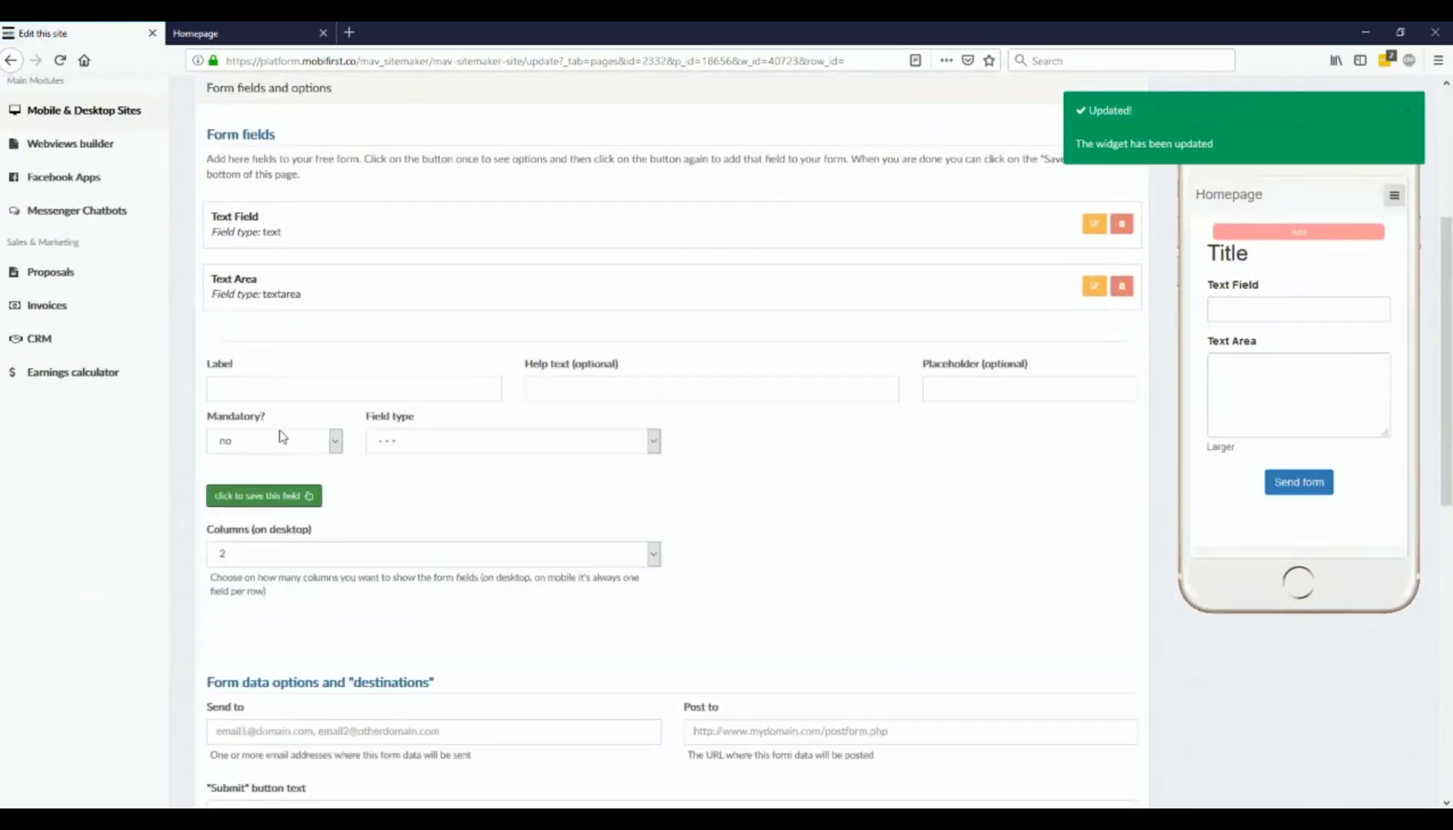
{"action": "left_click", "coordinate": [283, 438]}
{"action": "left_click", "coordinate": [283, 441]}
{"action": "left_click", "coordinate": [422, 442]}
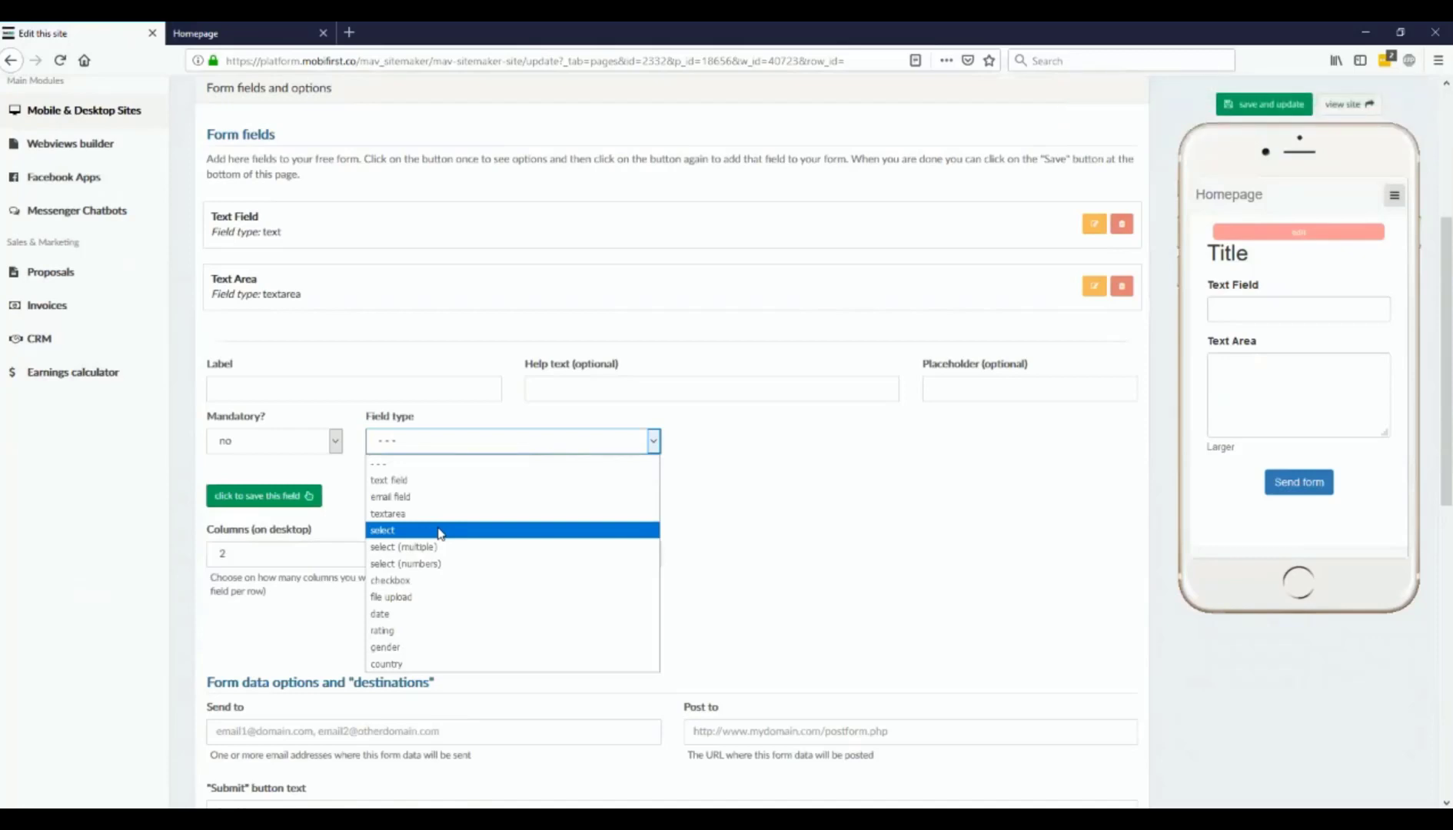
{"action": "left_click", "coordinate": [440, 531]}
{"action": "left_click", "coordinate": [616, 442]}
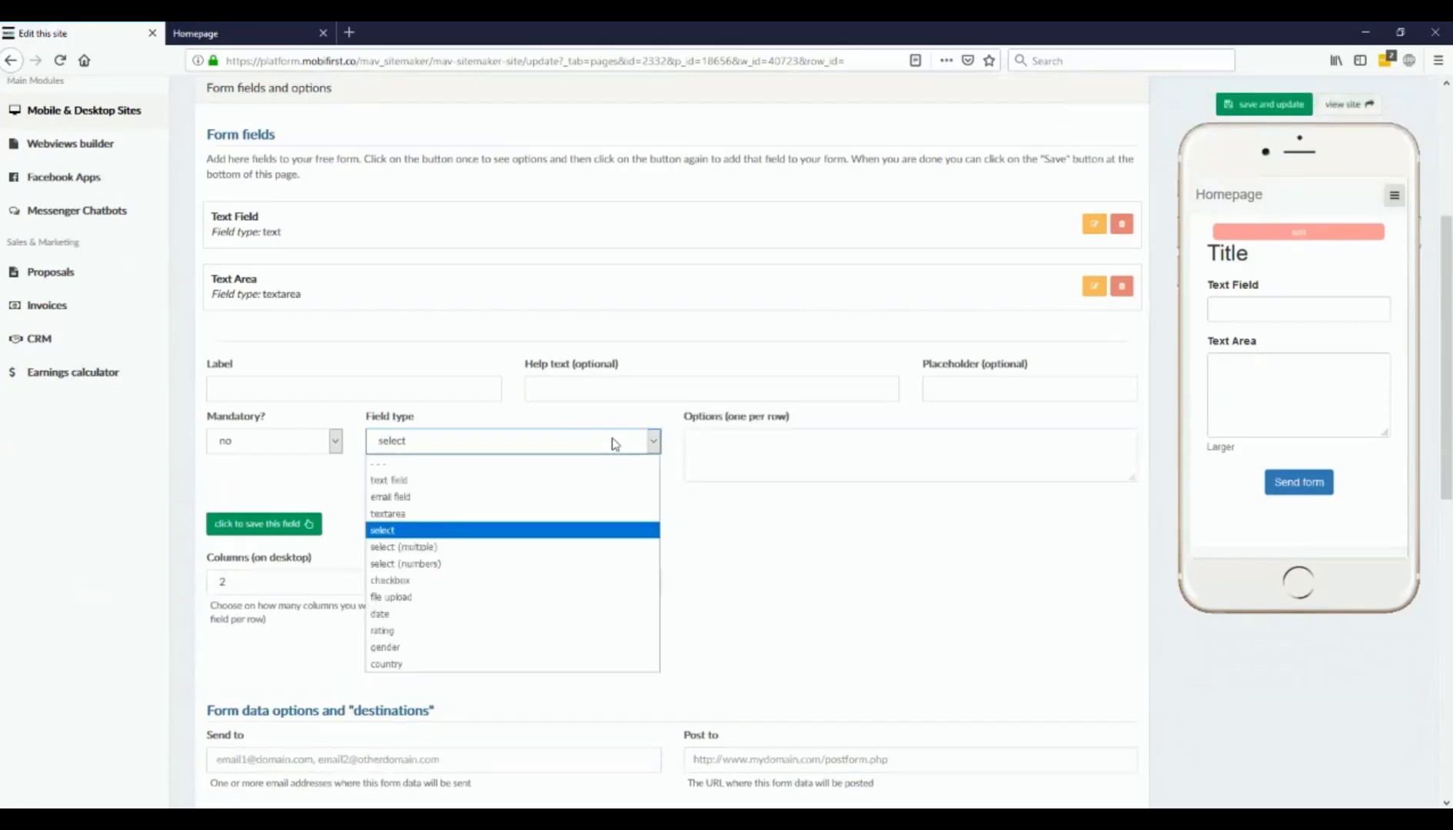
{"action": "left_click", "coordinate": [508, 548]}
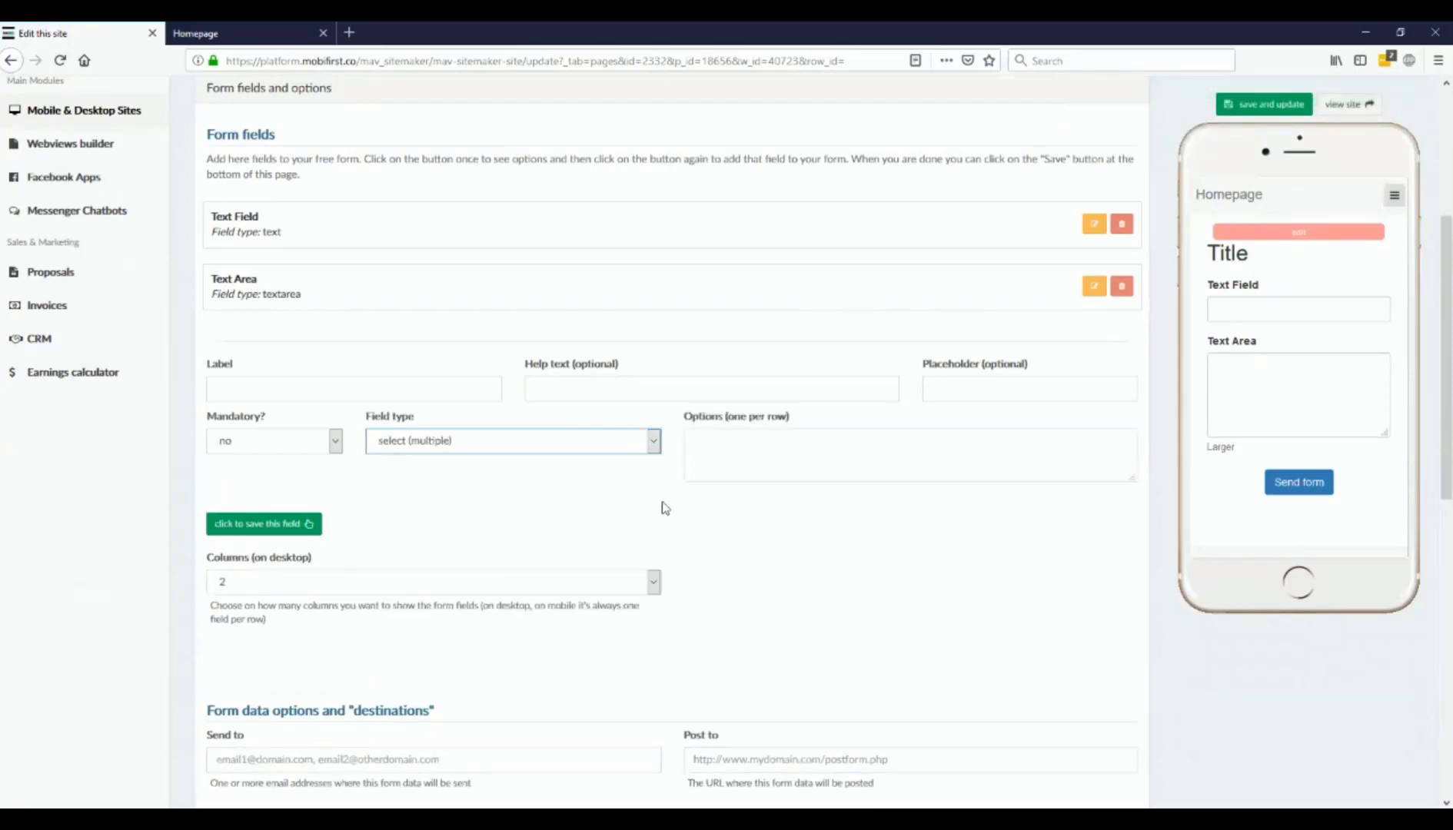
Give the multiple-select field the options 1, 2 and 3, one per row, label it "select" and save it.
{"action": "left_click", "coordinate": [748, 461]}
{"action": "type", "text": "1"}
{"action": "key", "text": "Return"}
{"action": "type", "text": "2"}
{"action": "key", "text": "Return"}
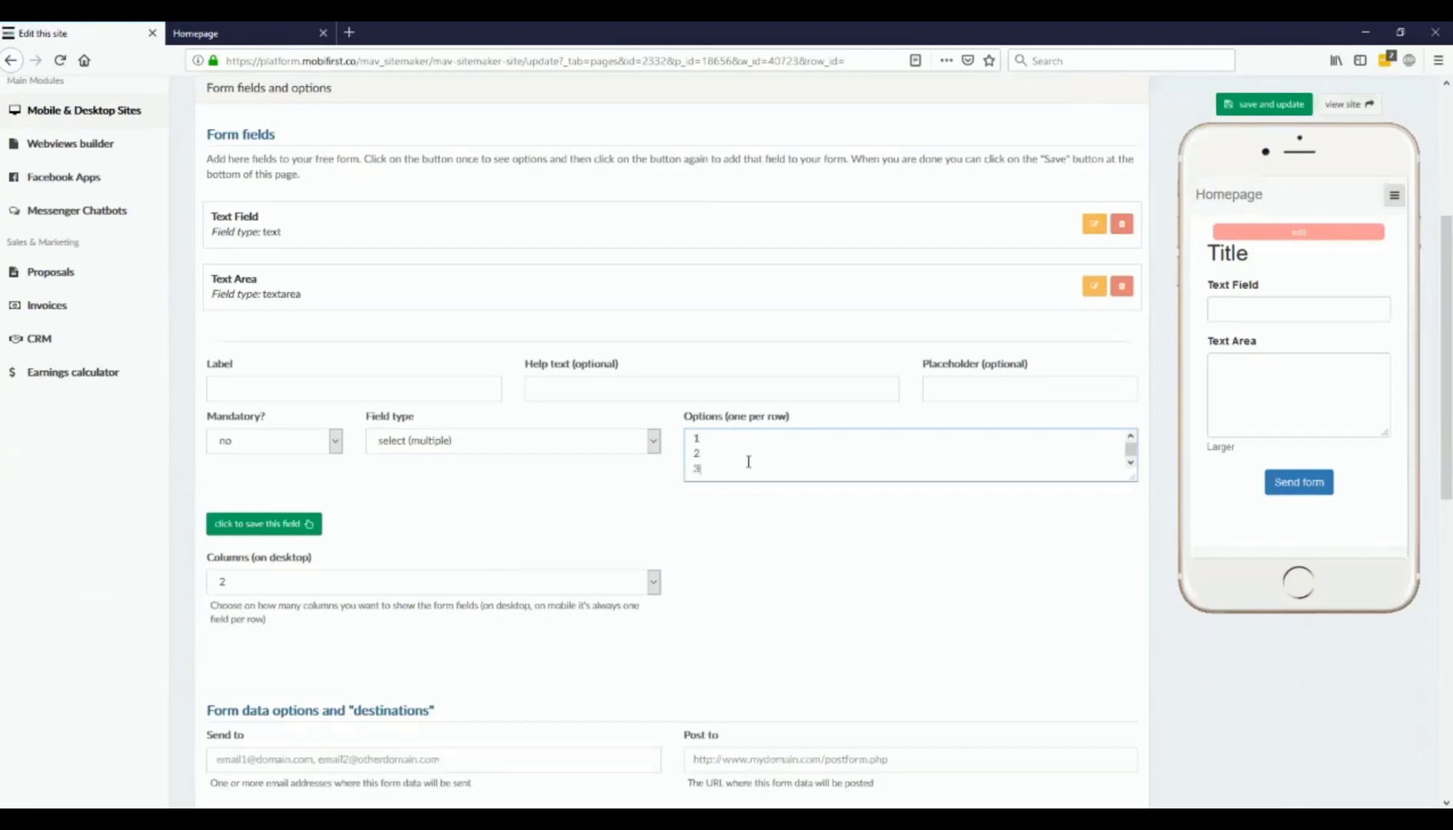
{"action": "type", "text": "3"}
{"action": "key", "text": "Return"}
{"action": "left_click", "coordinate": [270, 384]}
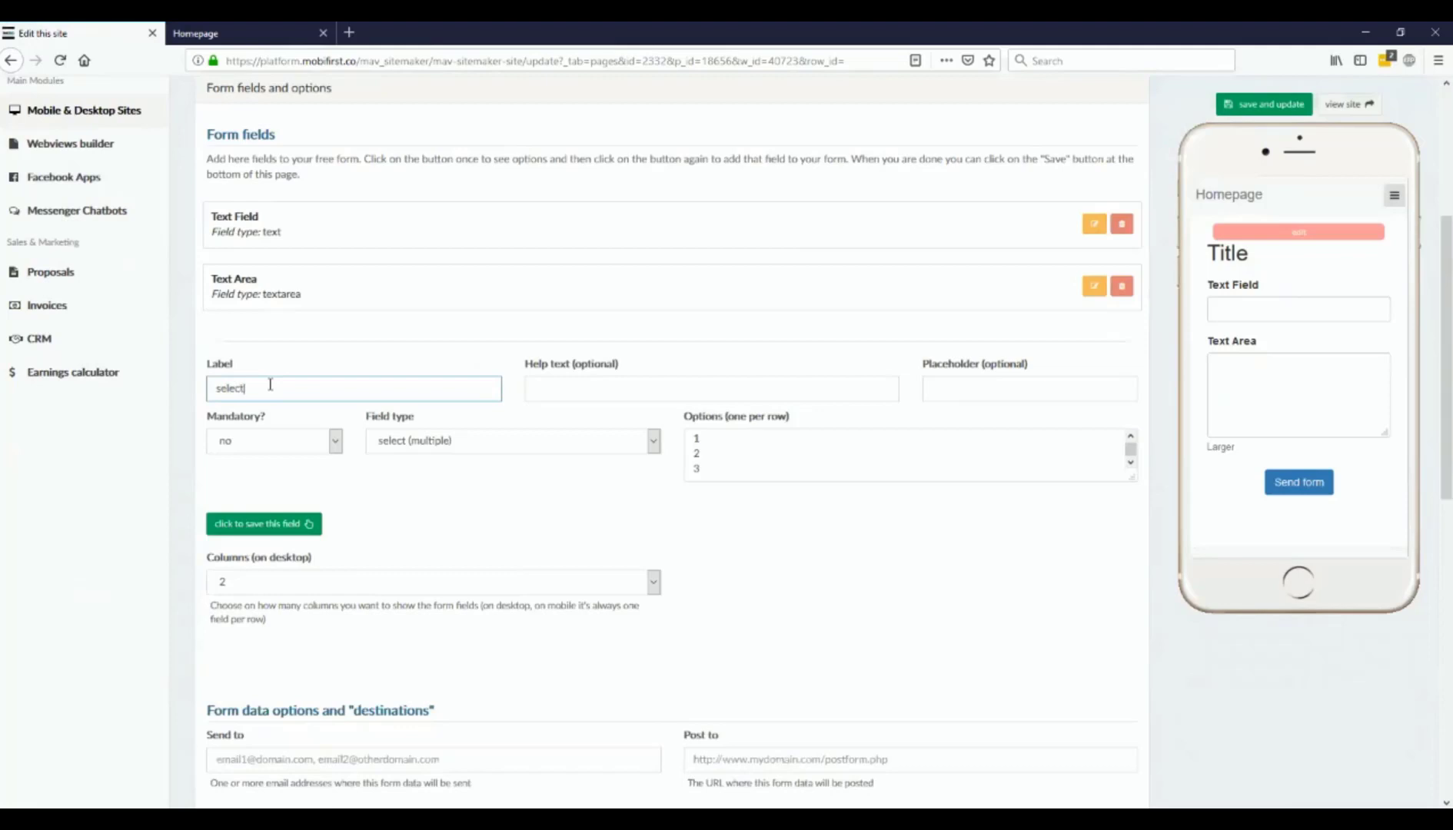
{"action": "scroll", "coordinate": [951, 419], "scroll_direction": "down", "scroll_amount": 2}
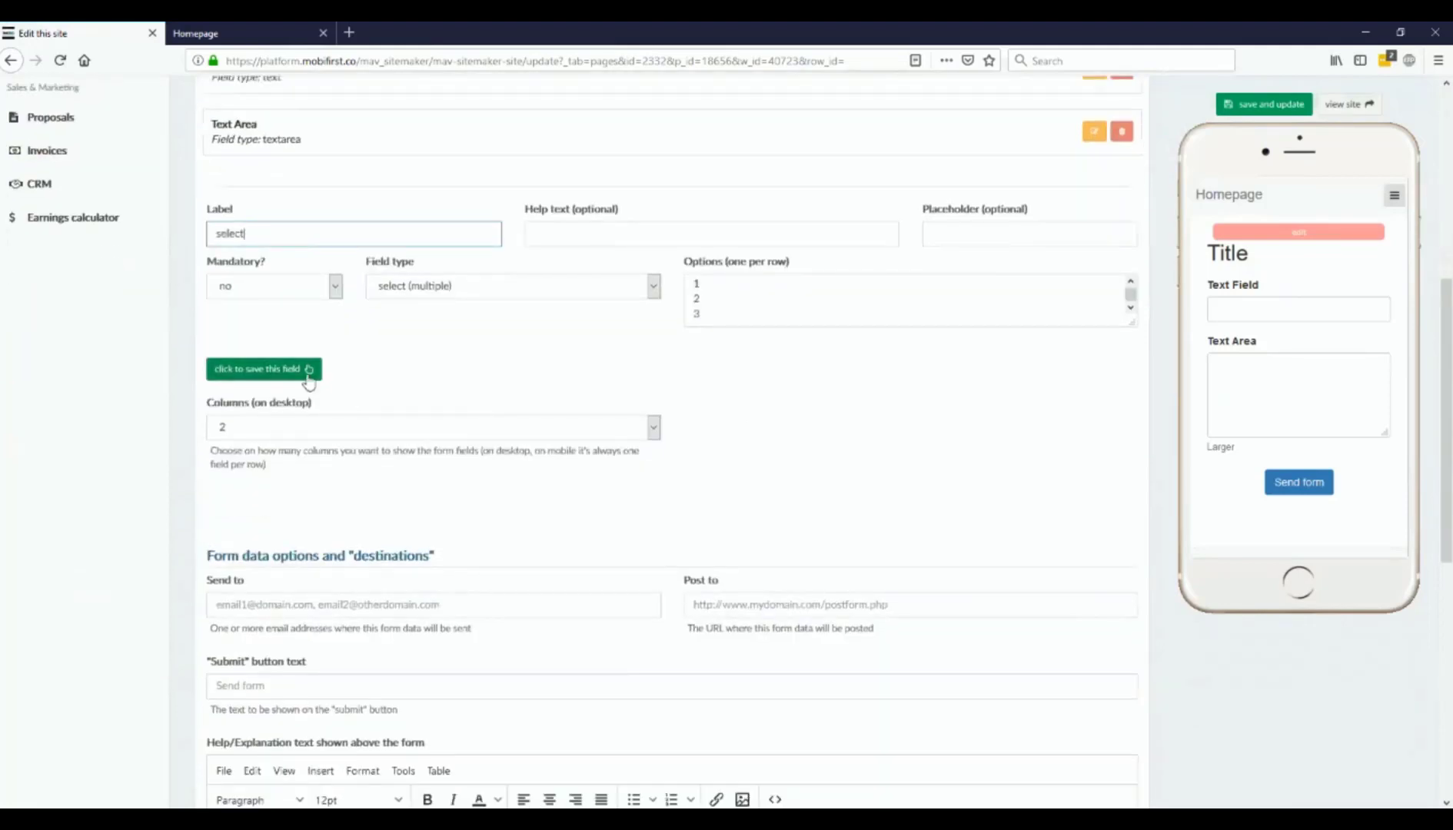
{"action": "left_click", "coordinate": [308, 382]}
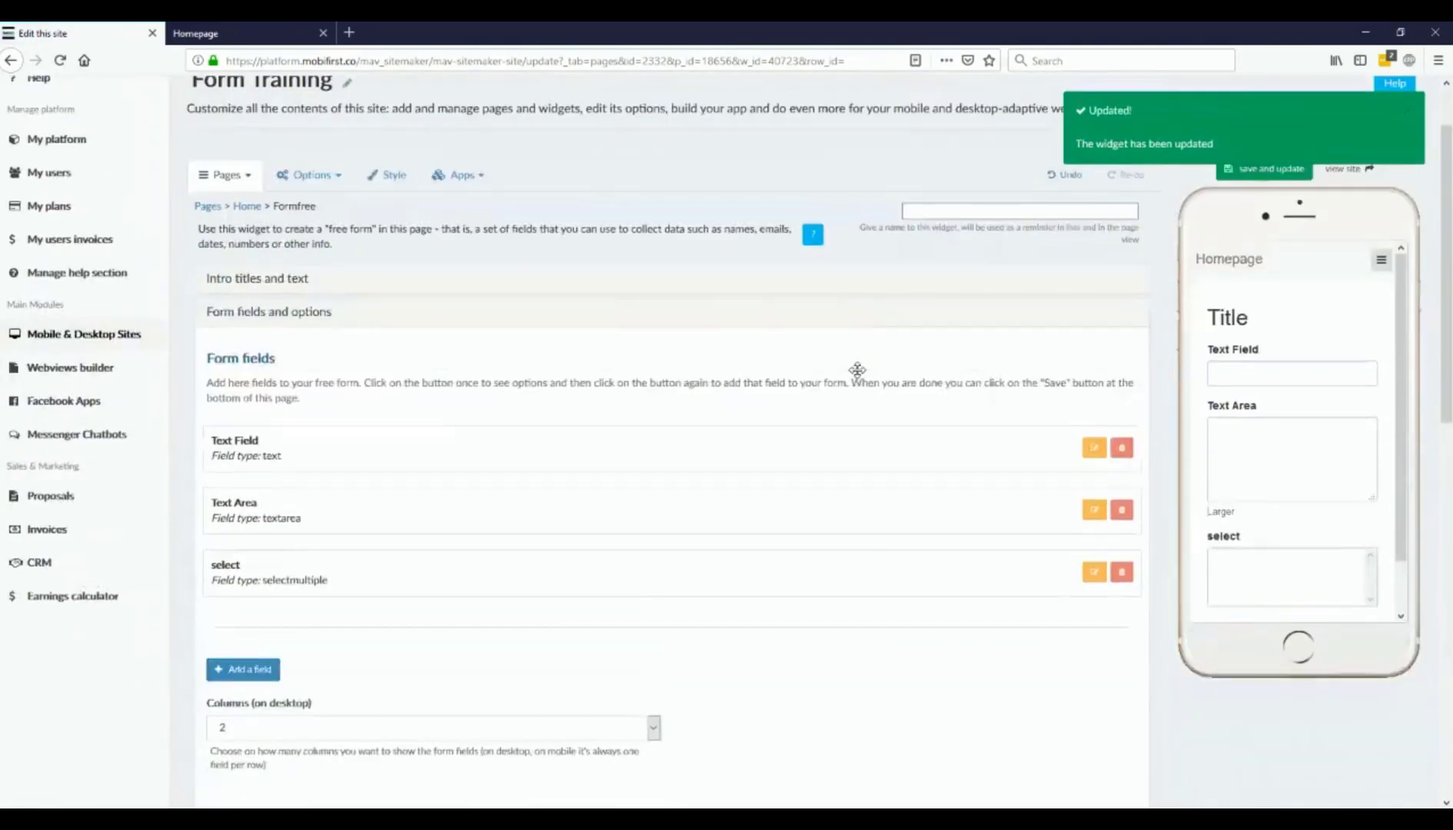
Try out the select field in the phone preview, and call up its deletion but cancel it.
{"action": "scroll", "coordinate": [857, 370], "scroll_direction": "down", "scroll_amount": 2}
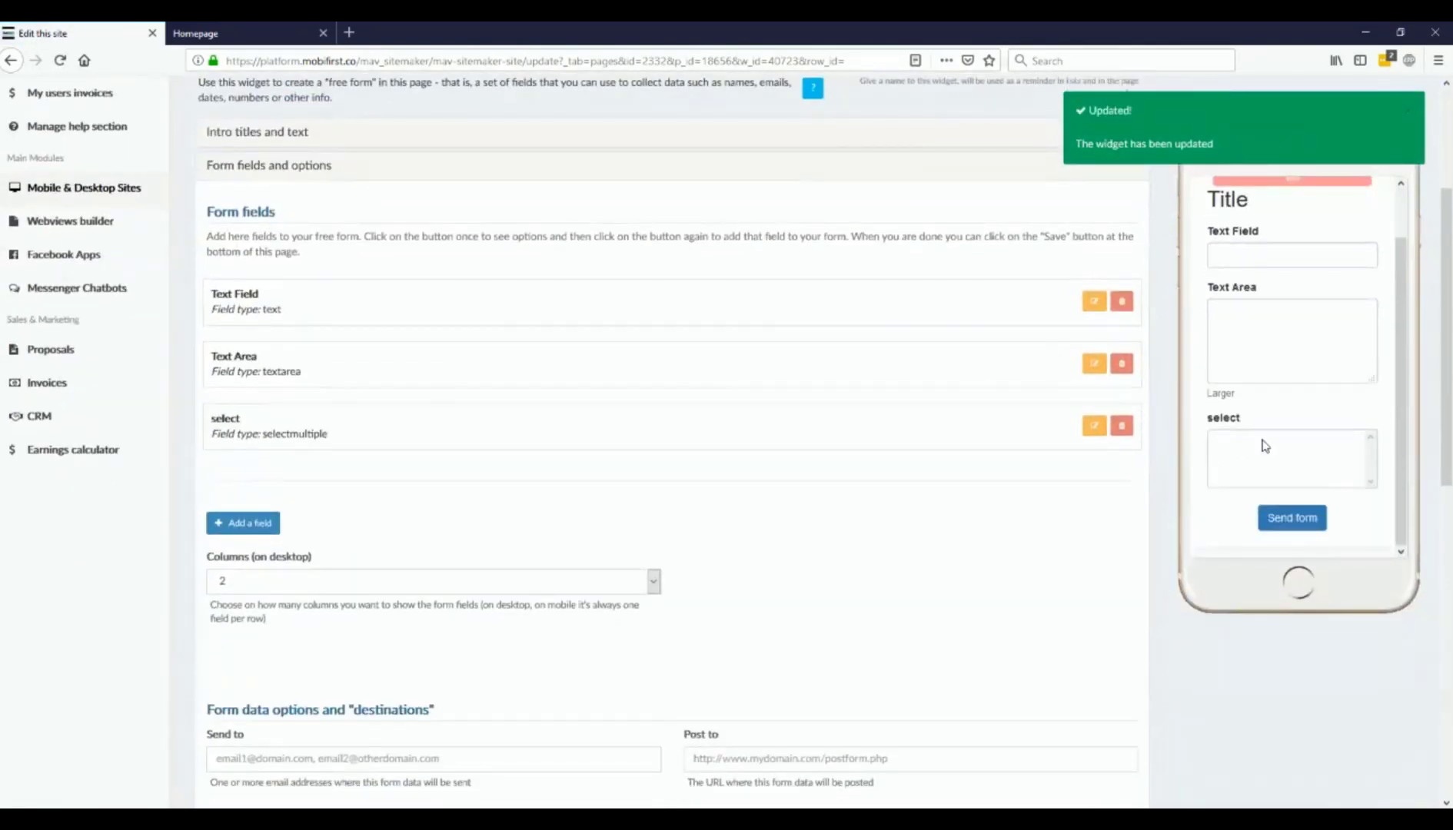
{"action": "left_click", "coordinate": [1264, 446]}
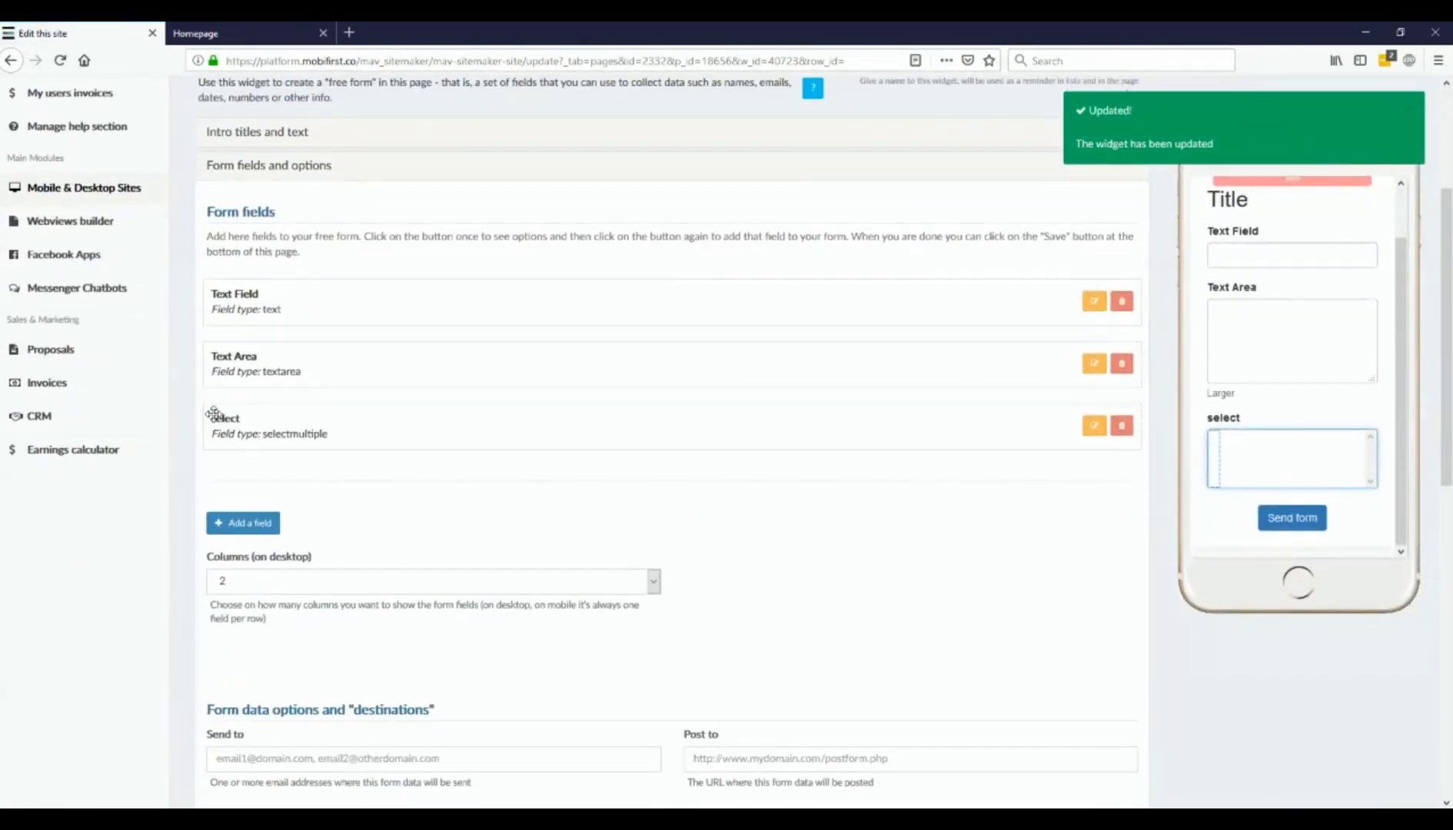
{"action": "left_click", "coordinate": [1120, 428]}
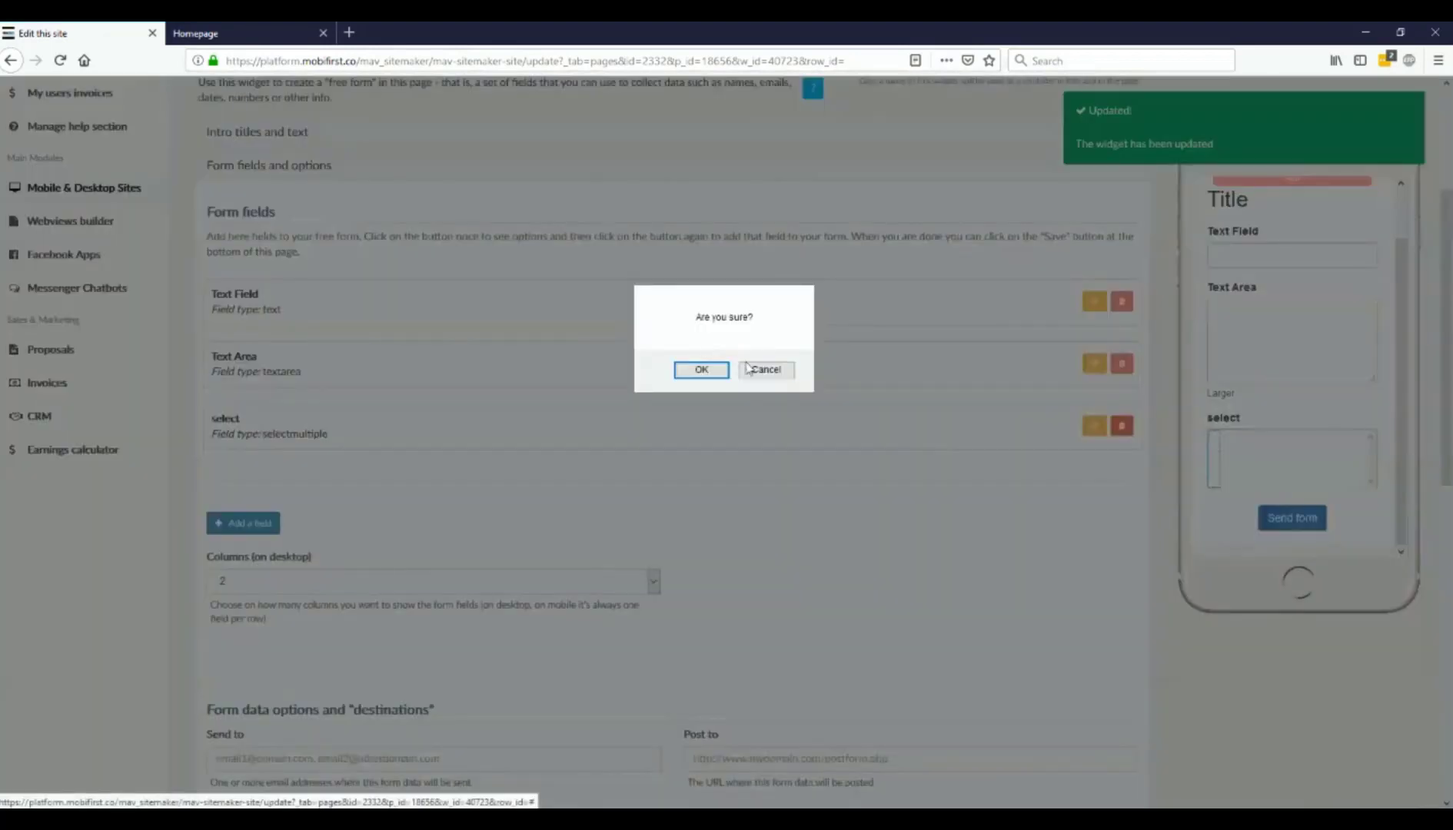
{"action": "left_click", "coordinate": [750, 369]}
Try the checkbox and file upload types for another unlabelled form field and save the widget.
{"action": "left_click", "coordinate": [238, 523]}
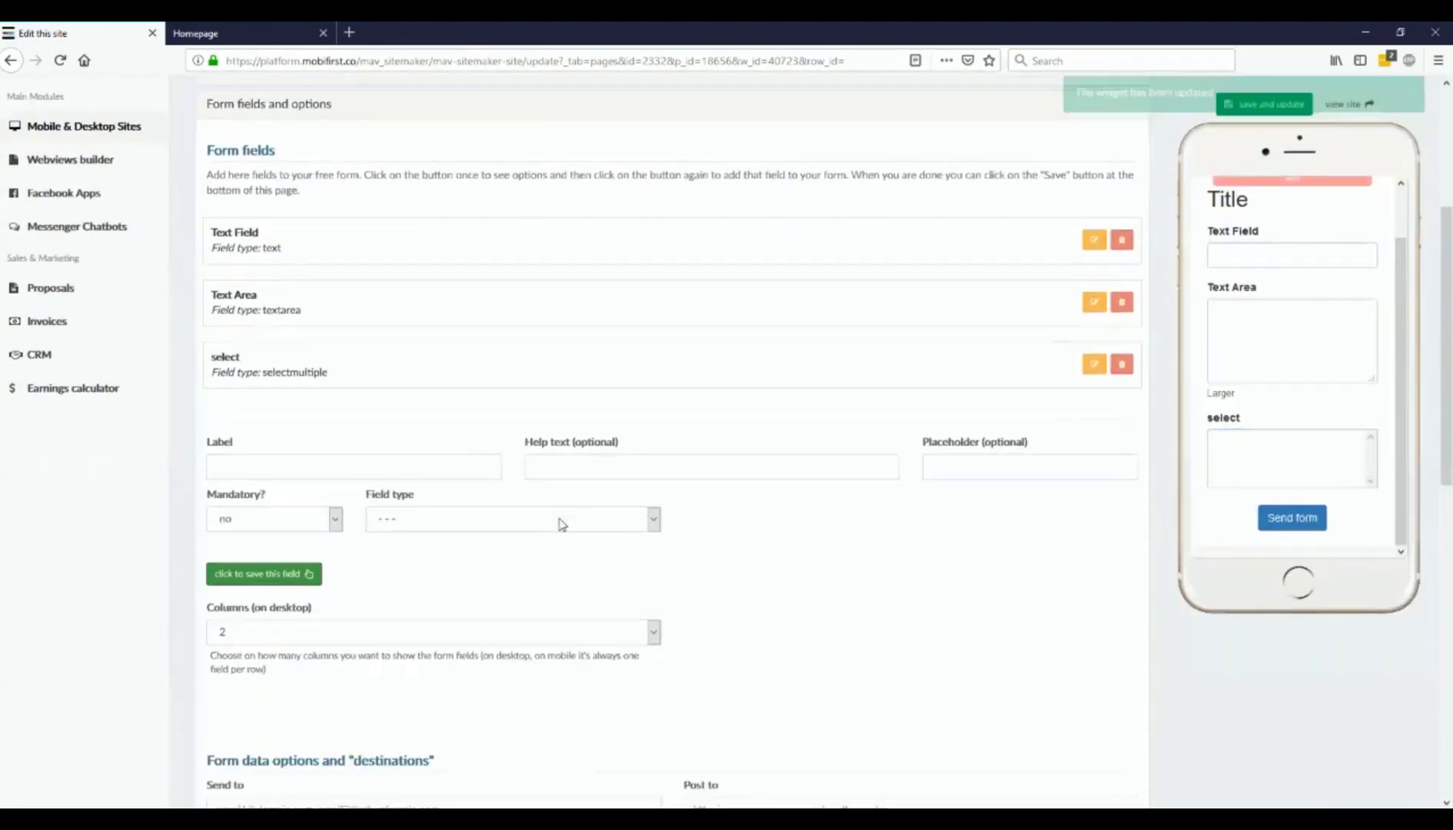
{"action": "left_click", "coordinate": [559, 523]}
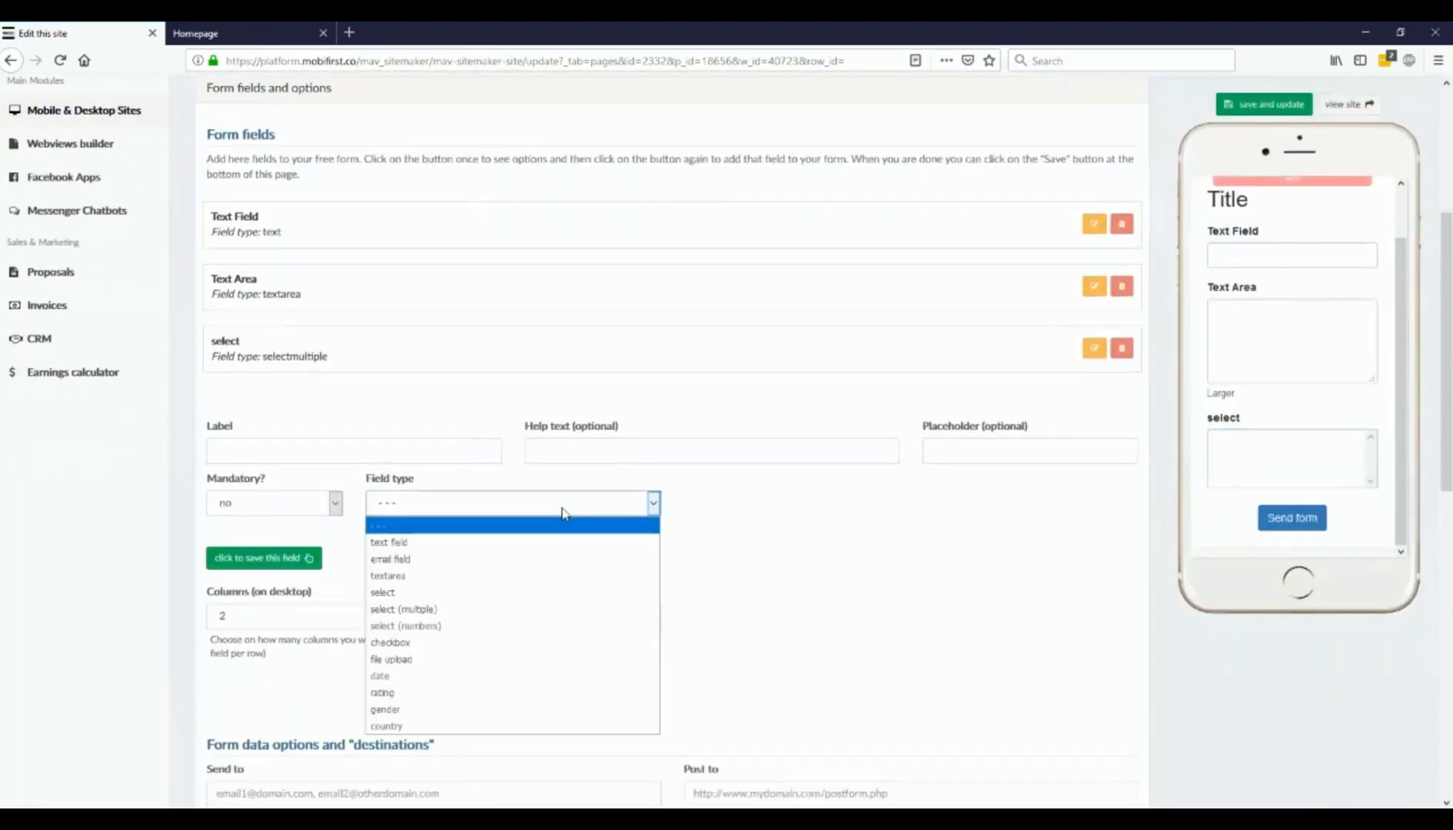
{"action": "left_click", "coordinate": [484, 643]}
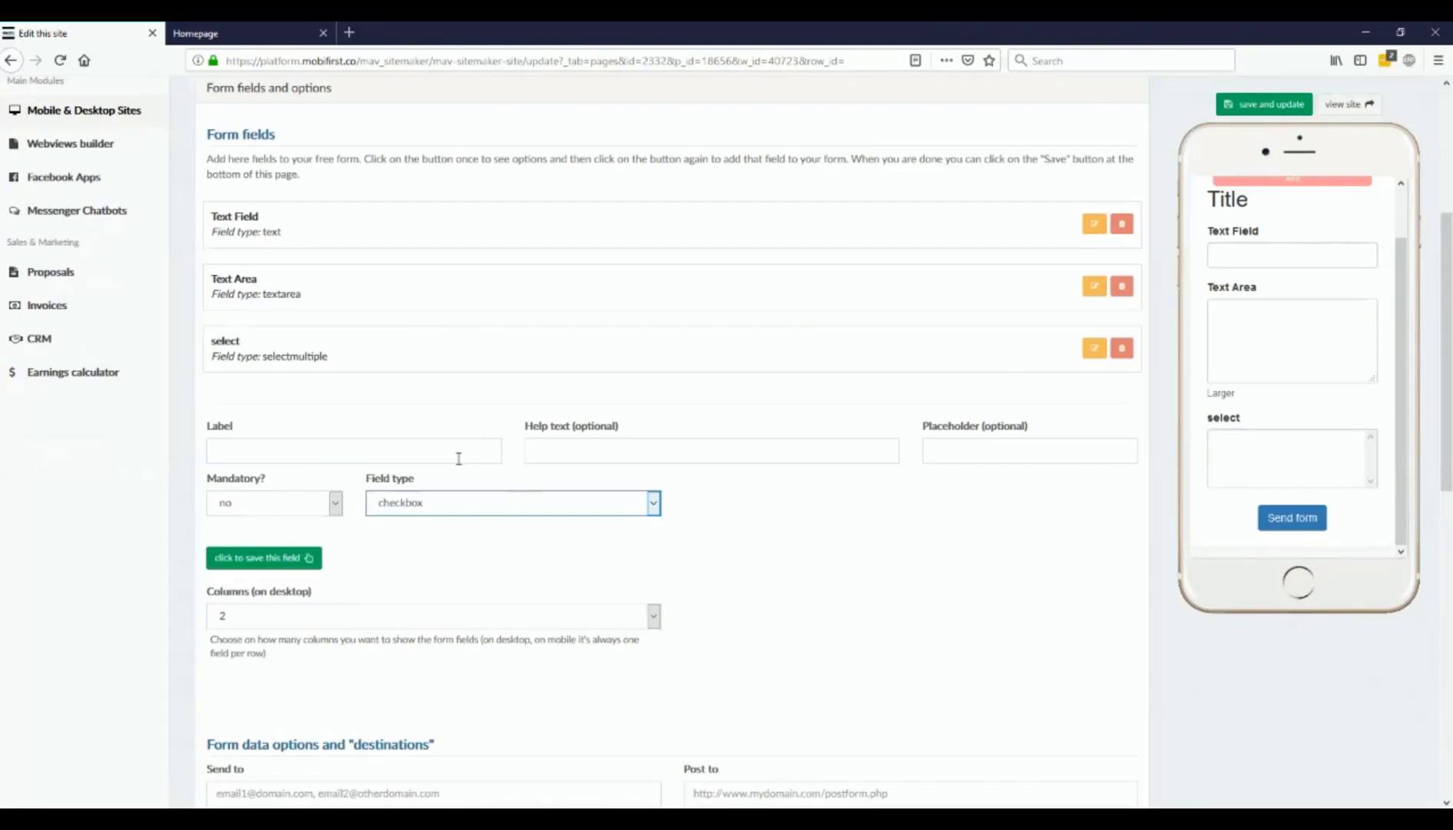
{"action": "left_click", "coordinate": [460, 504]}
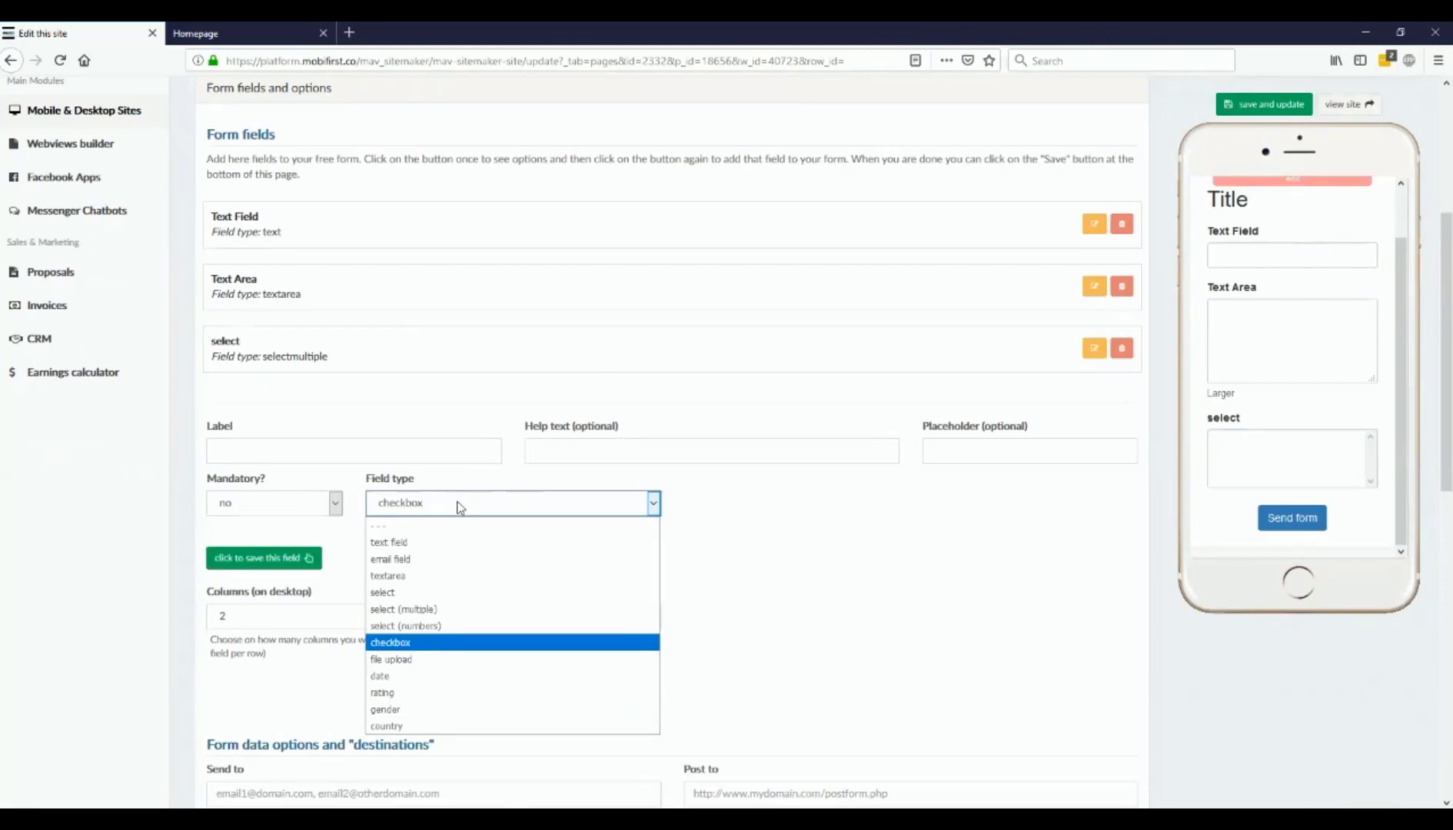
{"action": "left_click", "coordinate": [444, 659]}
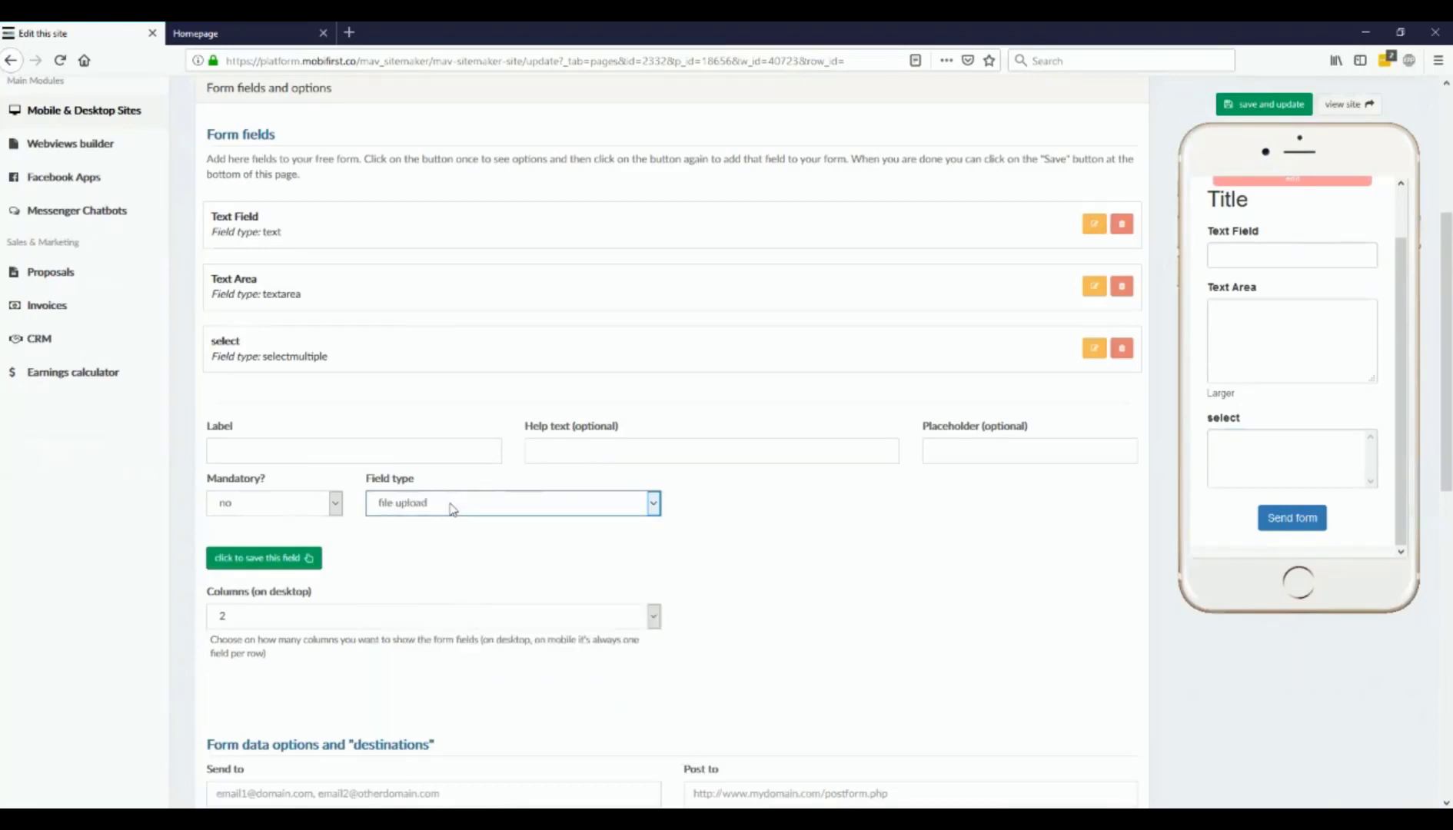
{"action": "left_click", "coordinate": [1328, 127]}
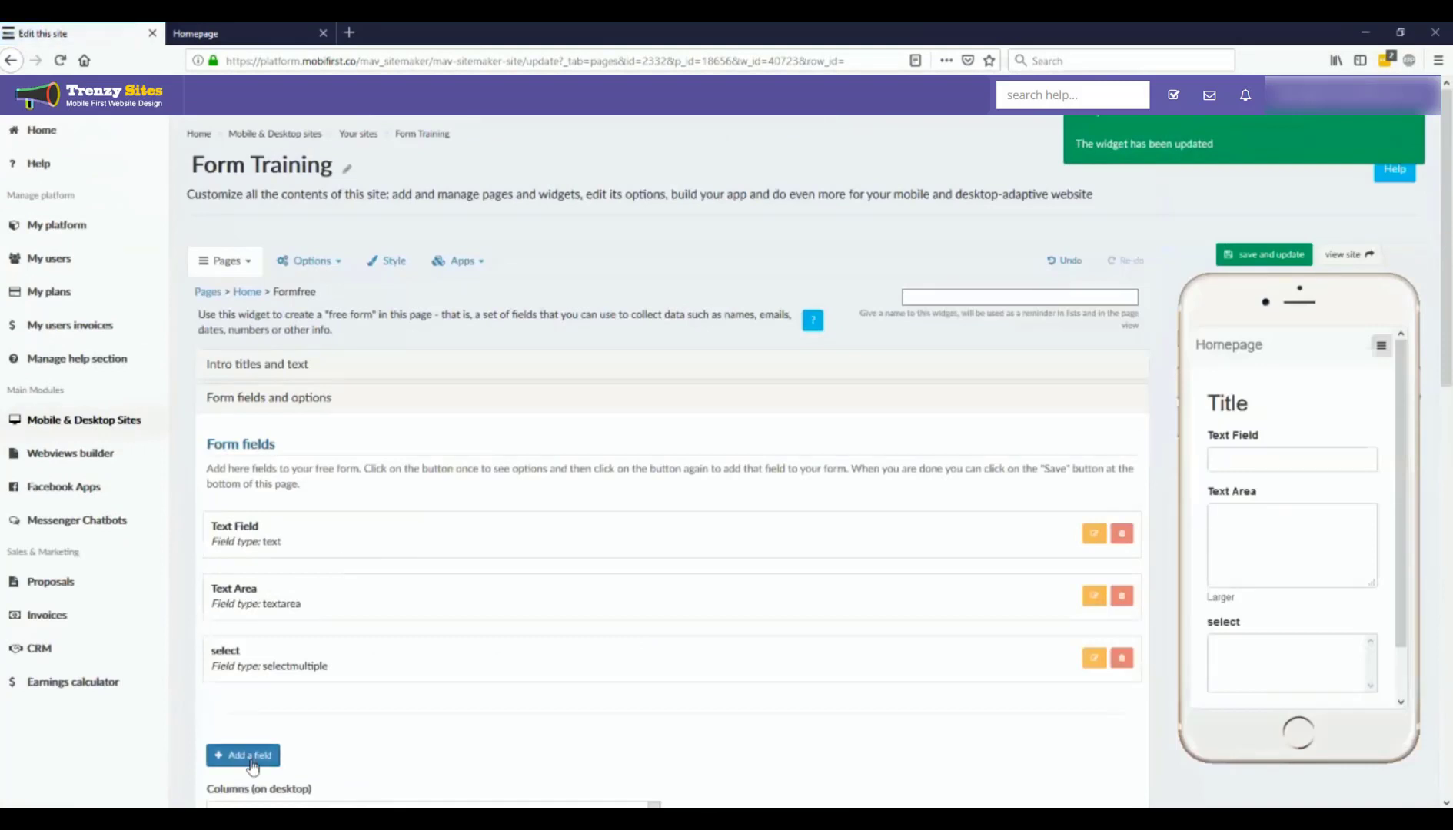
Start another form field, set its field type to date and view the choices for allowing only future dates.
{"action": "left_click", "coordinate": [231, 760]}
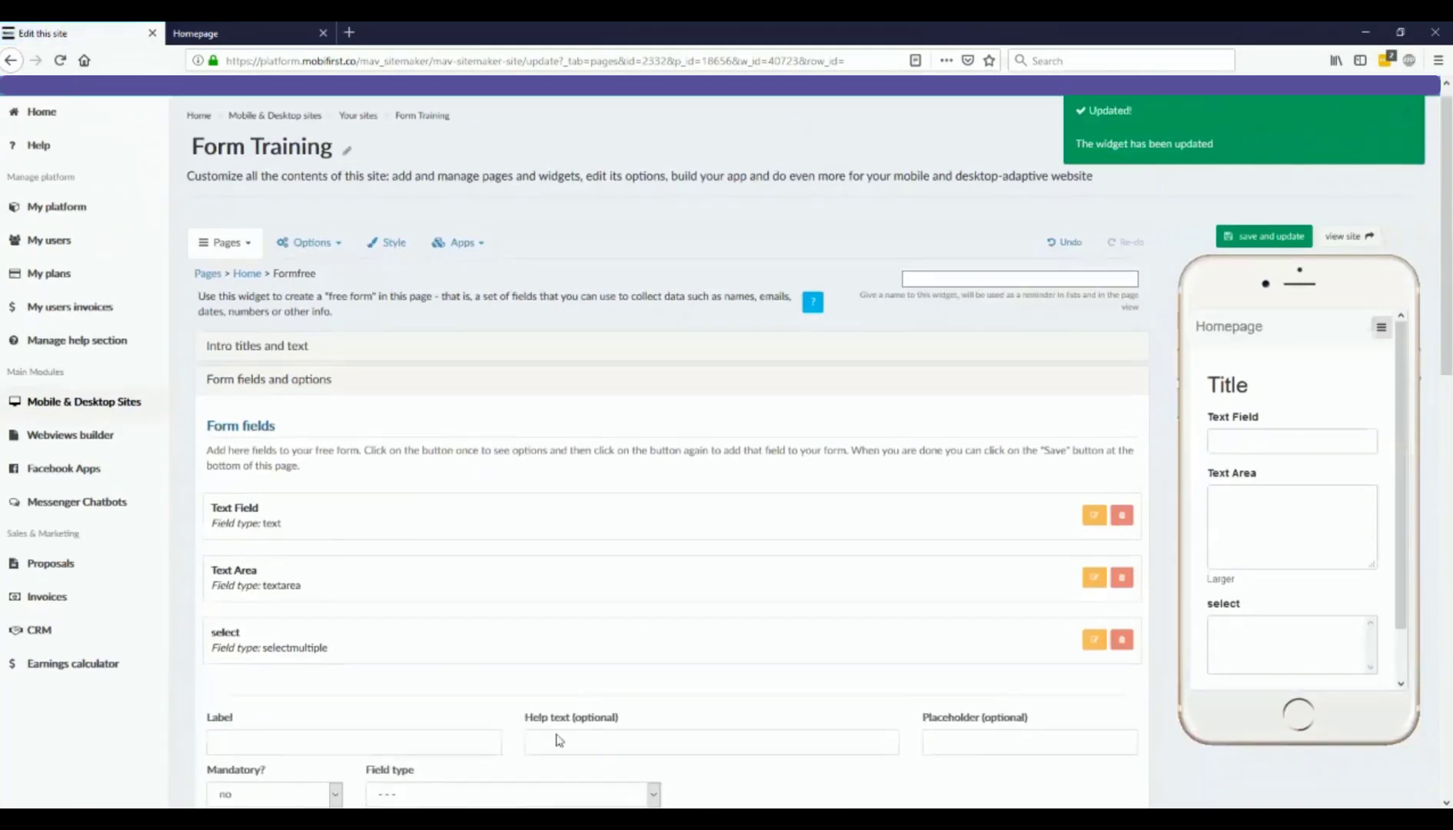
{"action": "scroll", "coordinate": [554, 738], "scroll_direction": "down", "scroll_amount": 2}
{"action": "left_click", "coordinate": [553, 735]}
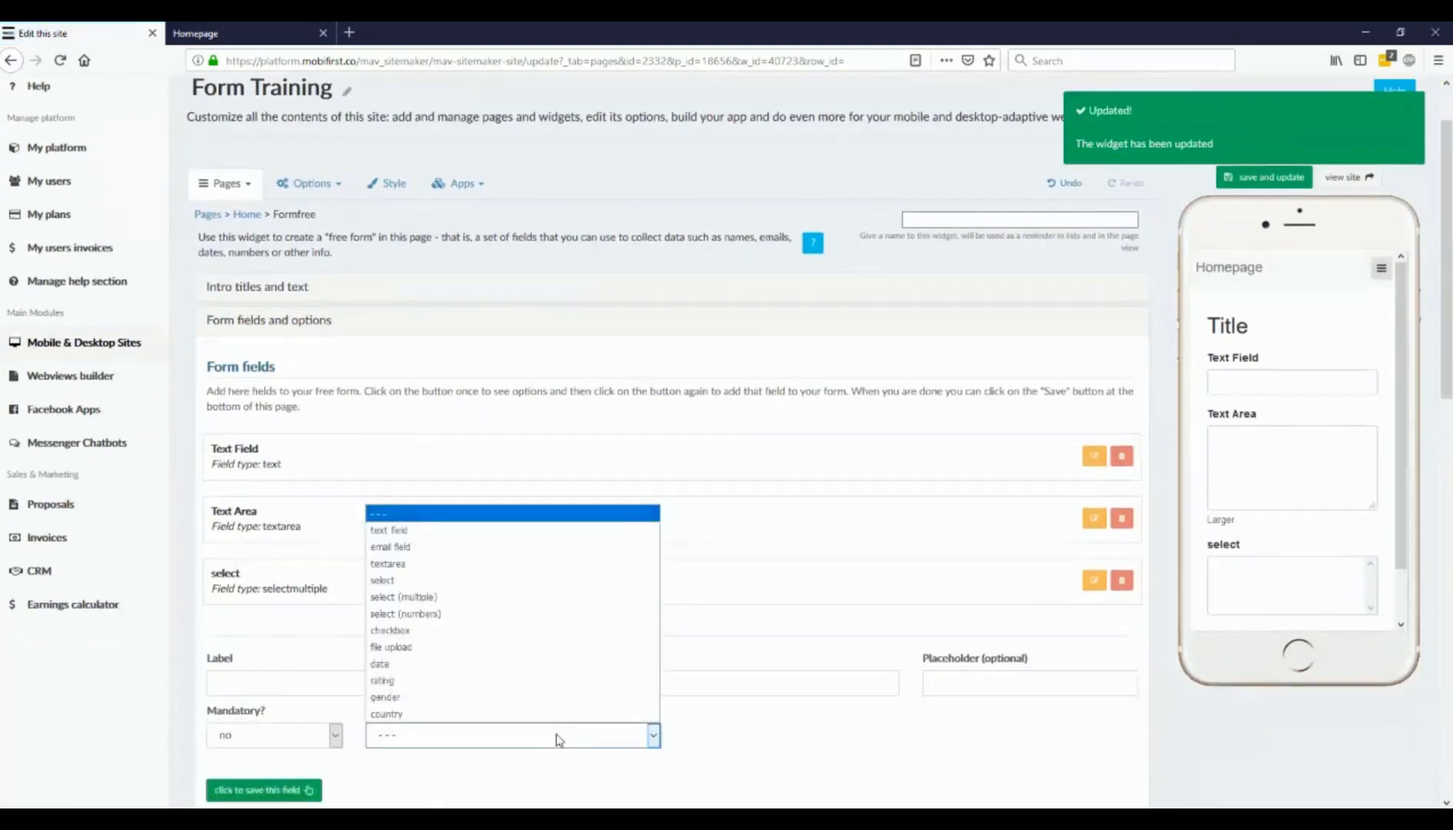
{"action": "left_click", "coordinate": [520, 664]}
{"action": "scroll", "coordinate": [686, 715], "scroll_direction": "down", "scroll_amount": 1}
{"action": "scroll", "coordinate": [687, 715], "scroll_direction": "down", "scroll_amount": 2}
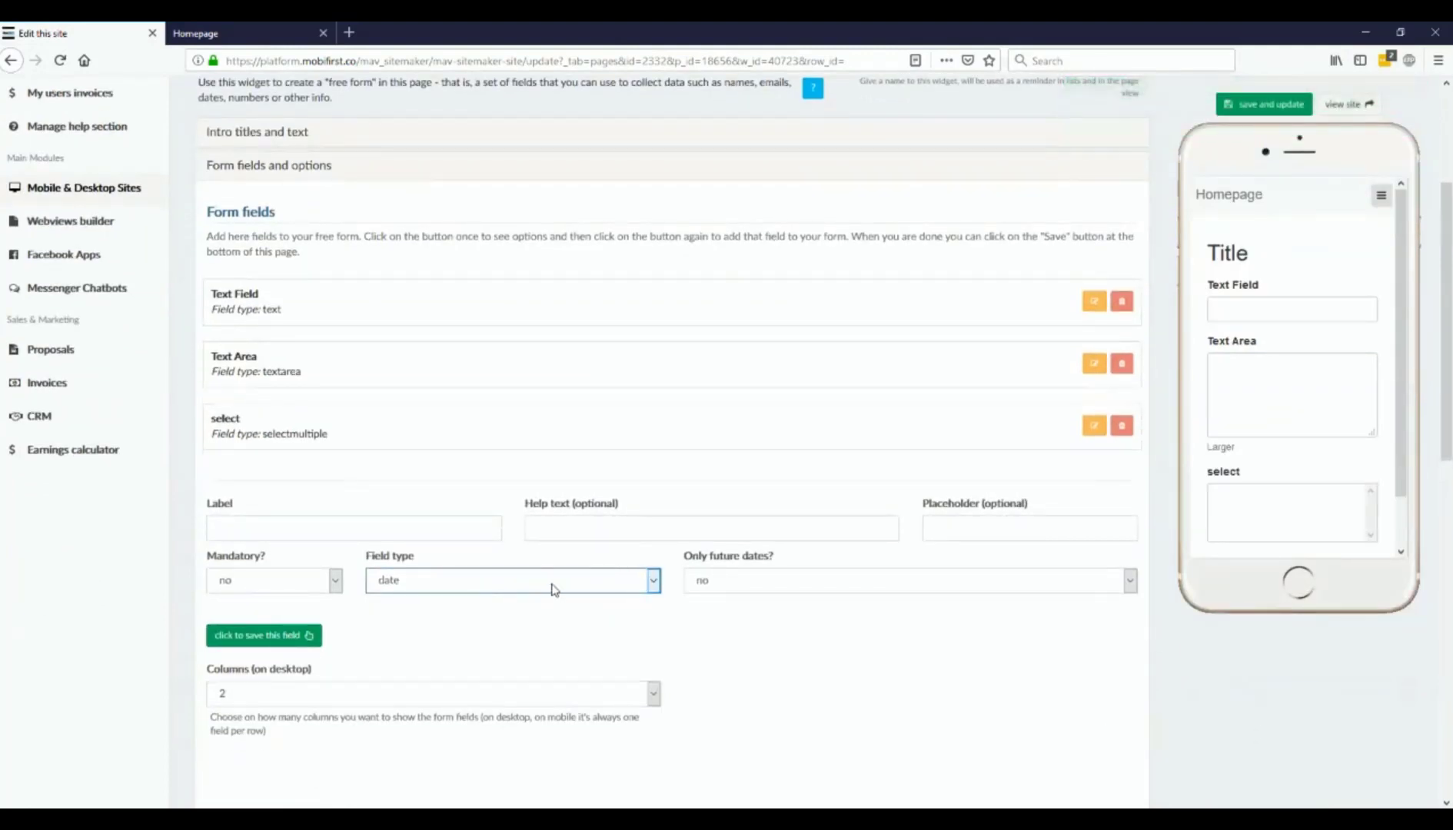
{"action": "left_click", "coordinate": [788, 589]}
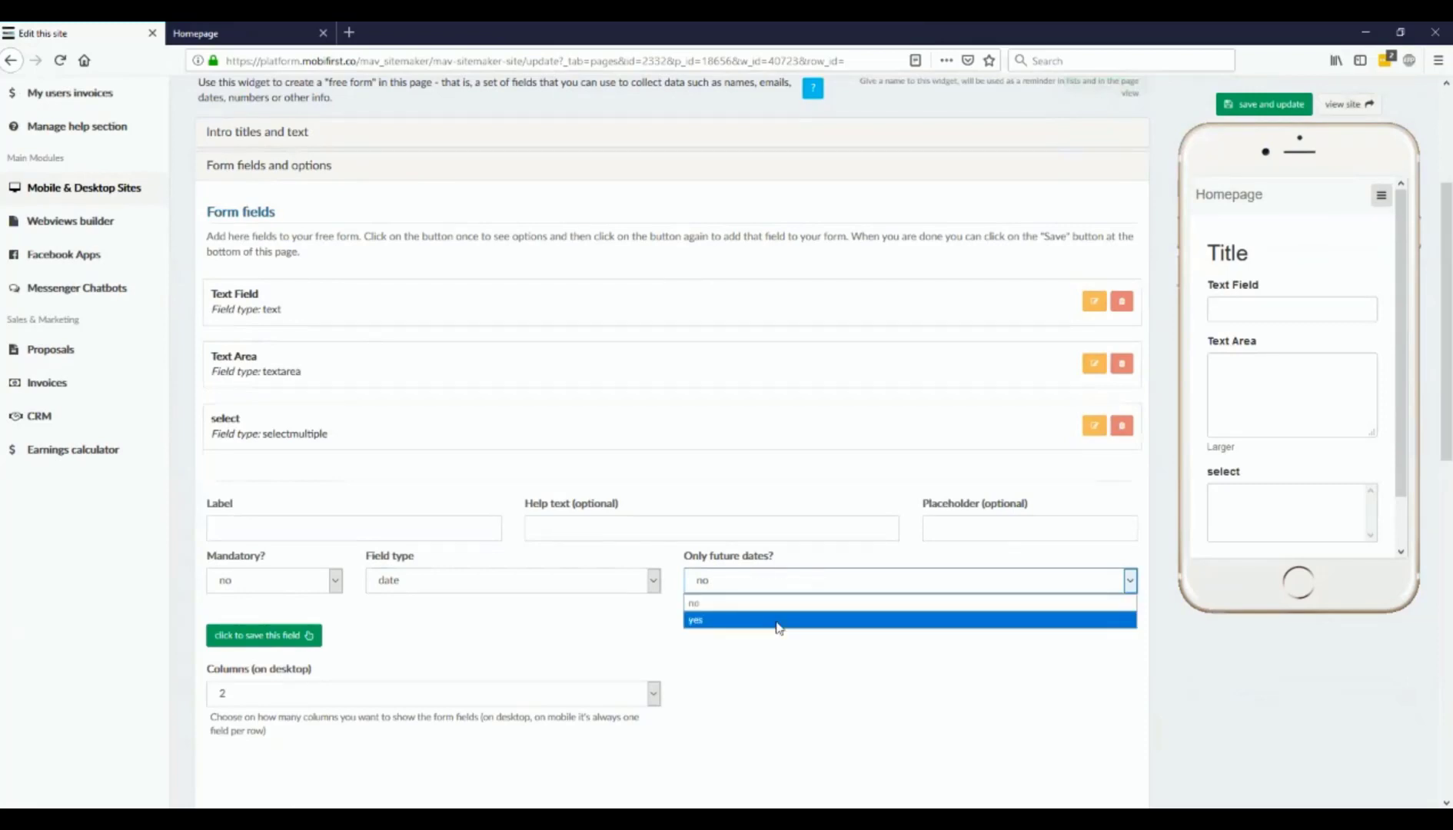
Change the new field's type to rating, label it "Rating", keep 5 stars and save the field.
{"action": "left_click", "coordinate": [654, 582]}
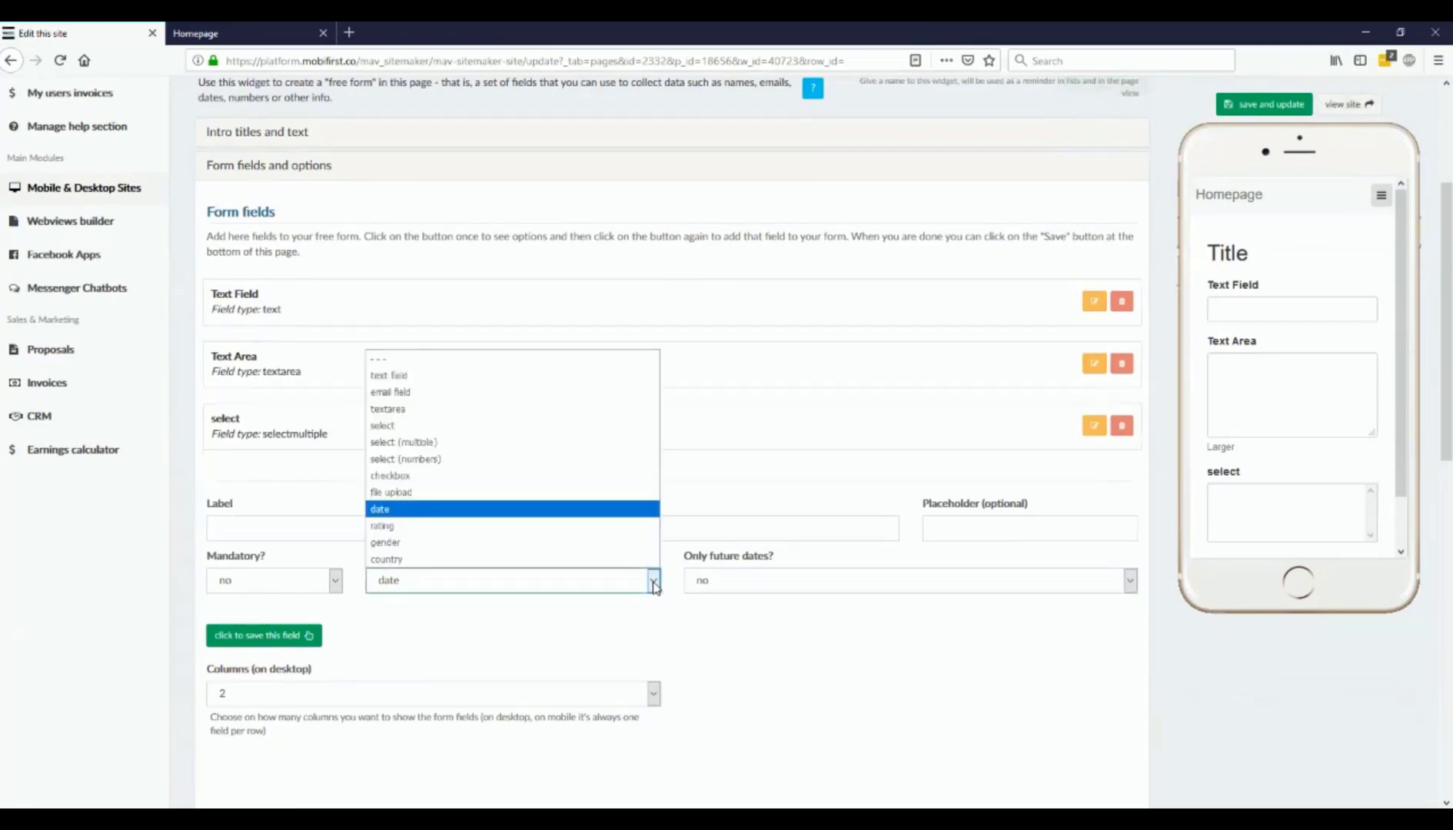
{"action": "left_click", "coordinate": [610, 526]}
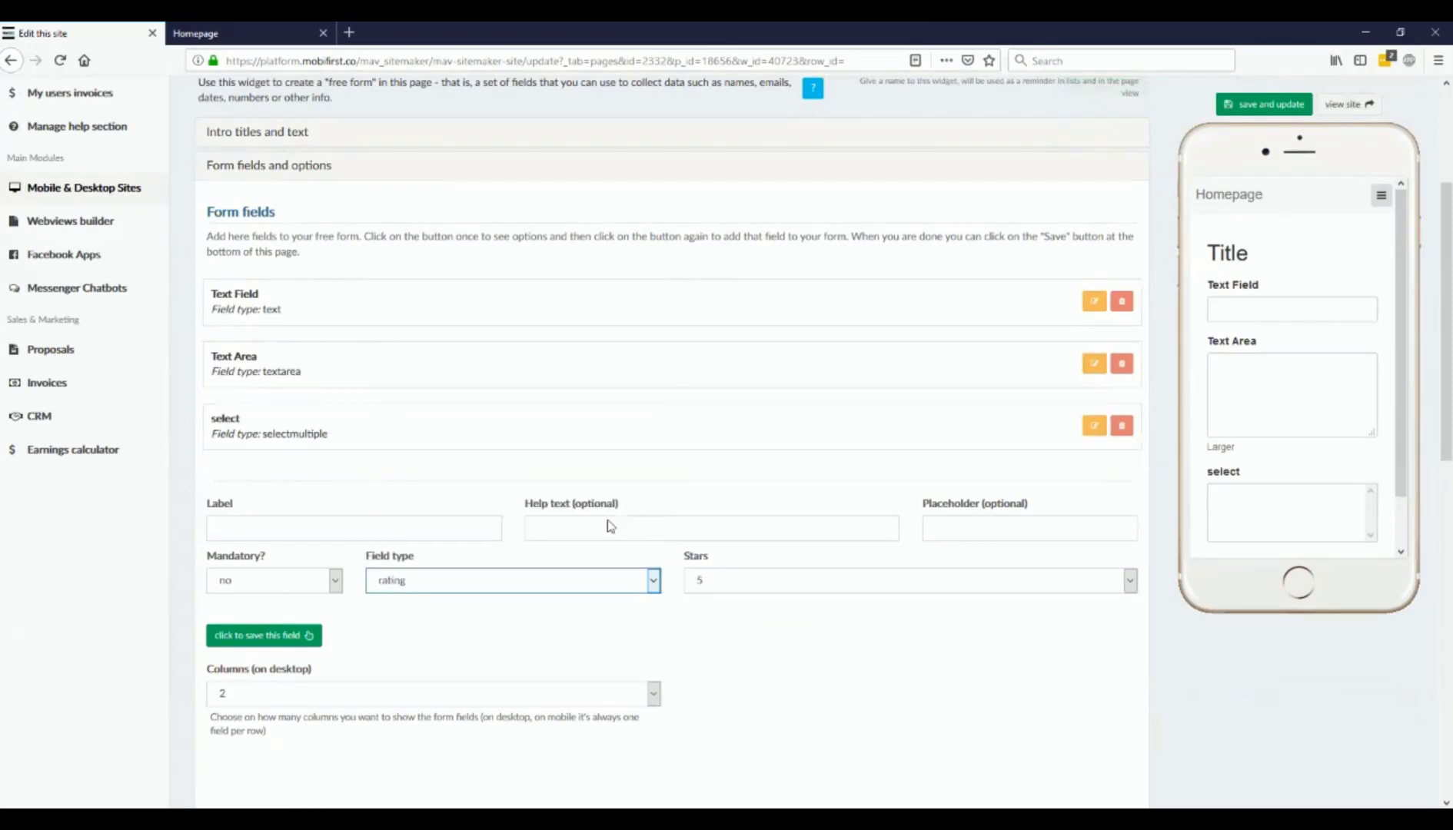
{"action": "scroll", "coordinate": [608, 524], "scroll_direction": "down", "scroll_amount": 4}
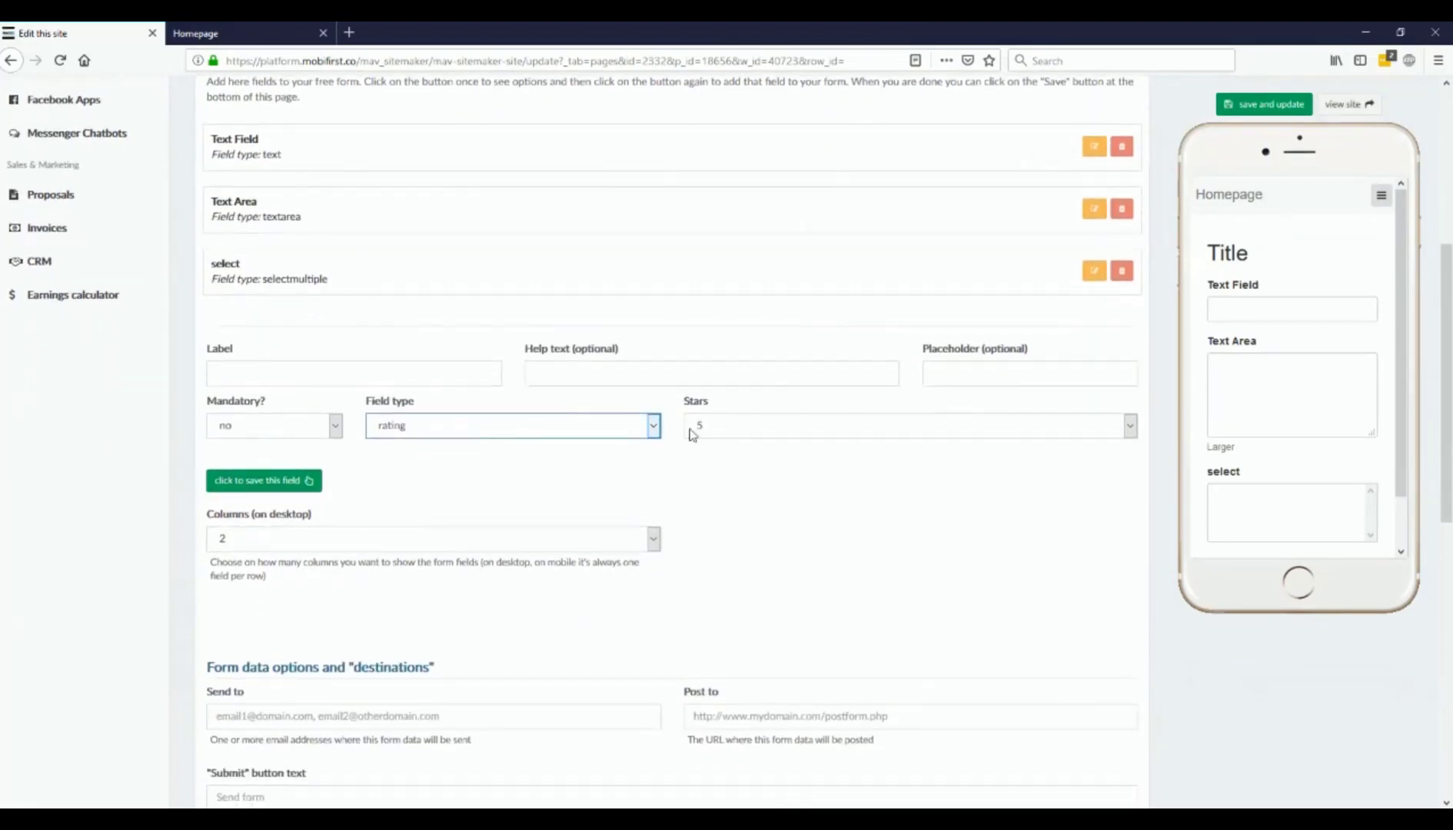
{"action": "left_click", "coordinate": [262, 372]}
{"action": "type", "text": "R"}
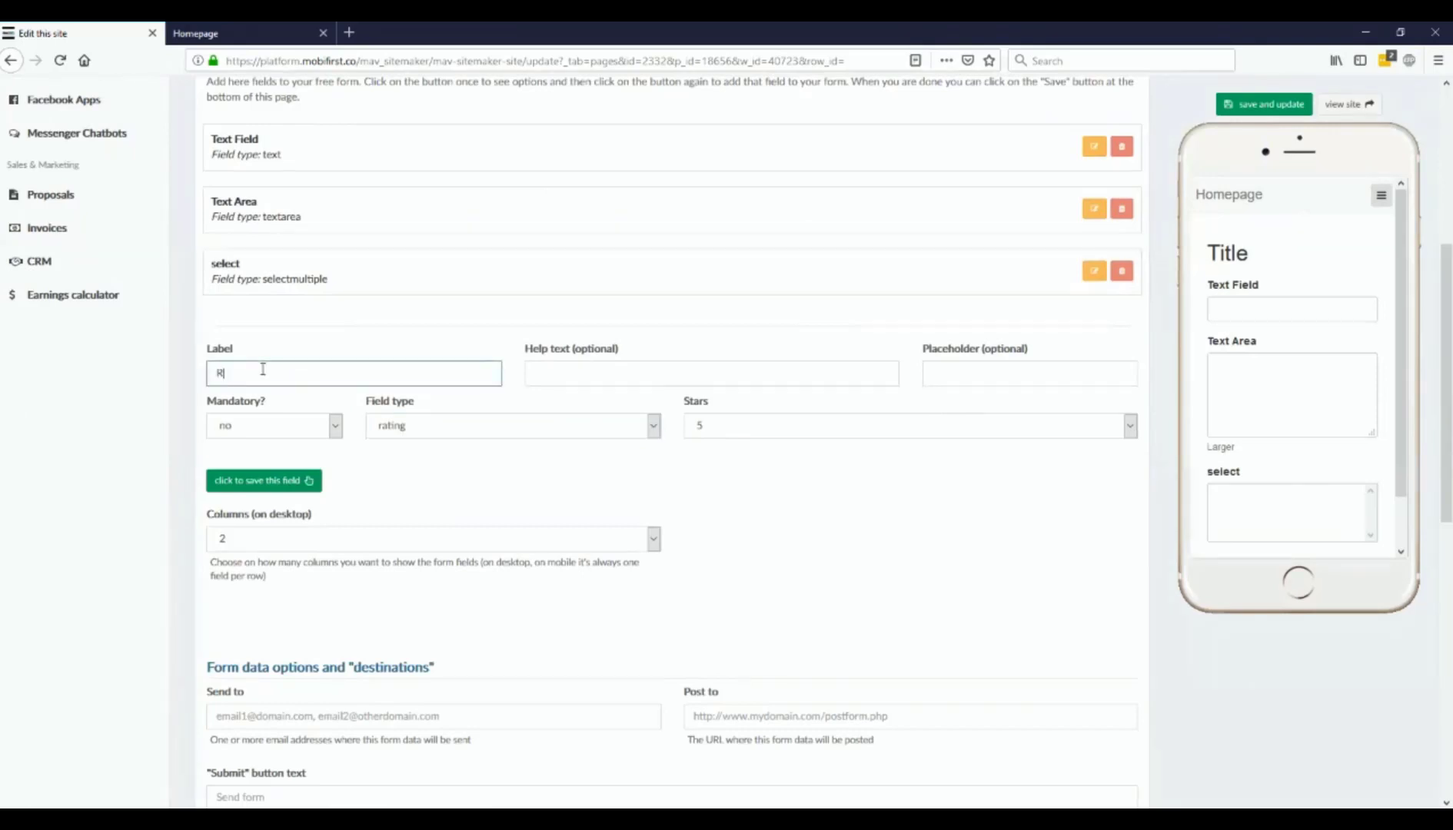
{"action": "type", "text": "ating"}
{"action": "left_click", "coordinate": [842, 436]}
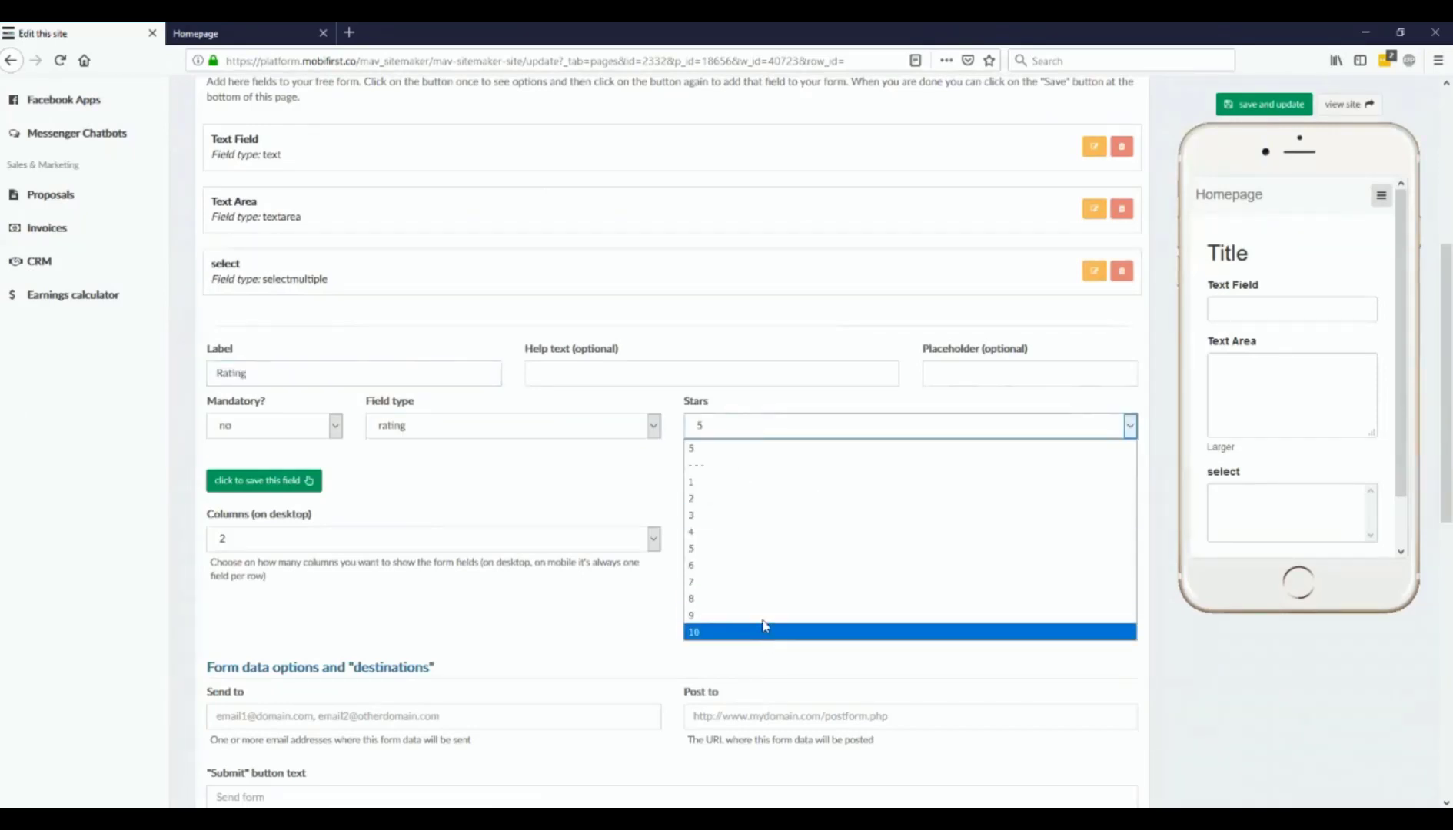
{"action": "left_click", "coordinate": [372, 480]}
{"action": "left_click", "coordinate": [237, 480]}
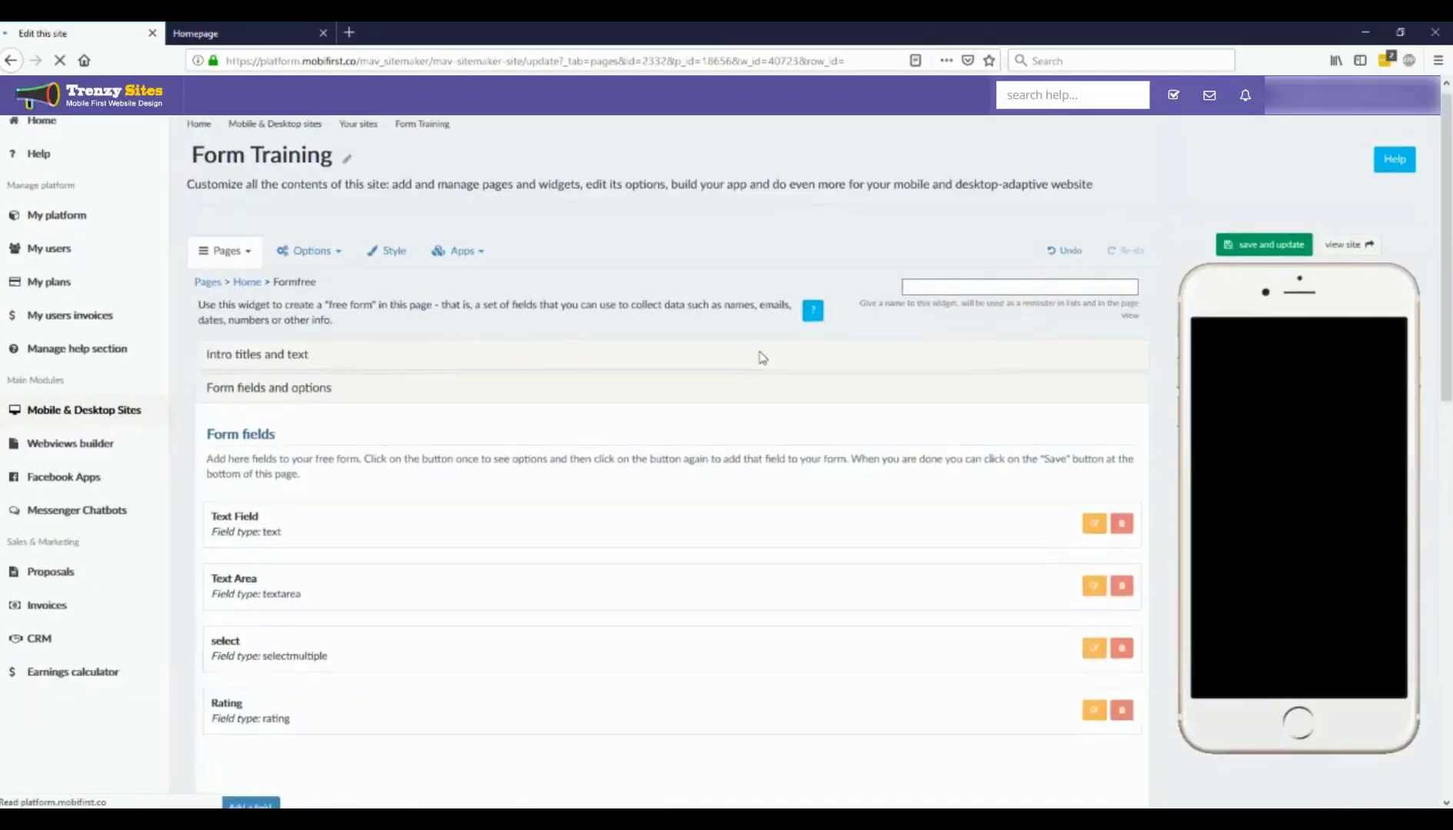
Start a further form field below the rating field and set its field type to country.
{"action": "scroll", "coordinate": [1261, 430], "scroll_direction": "down", "scroll_amount": 8}
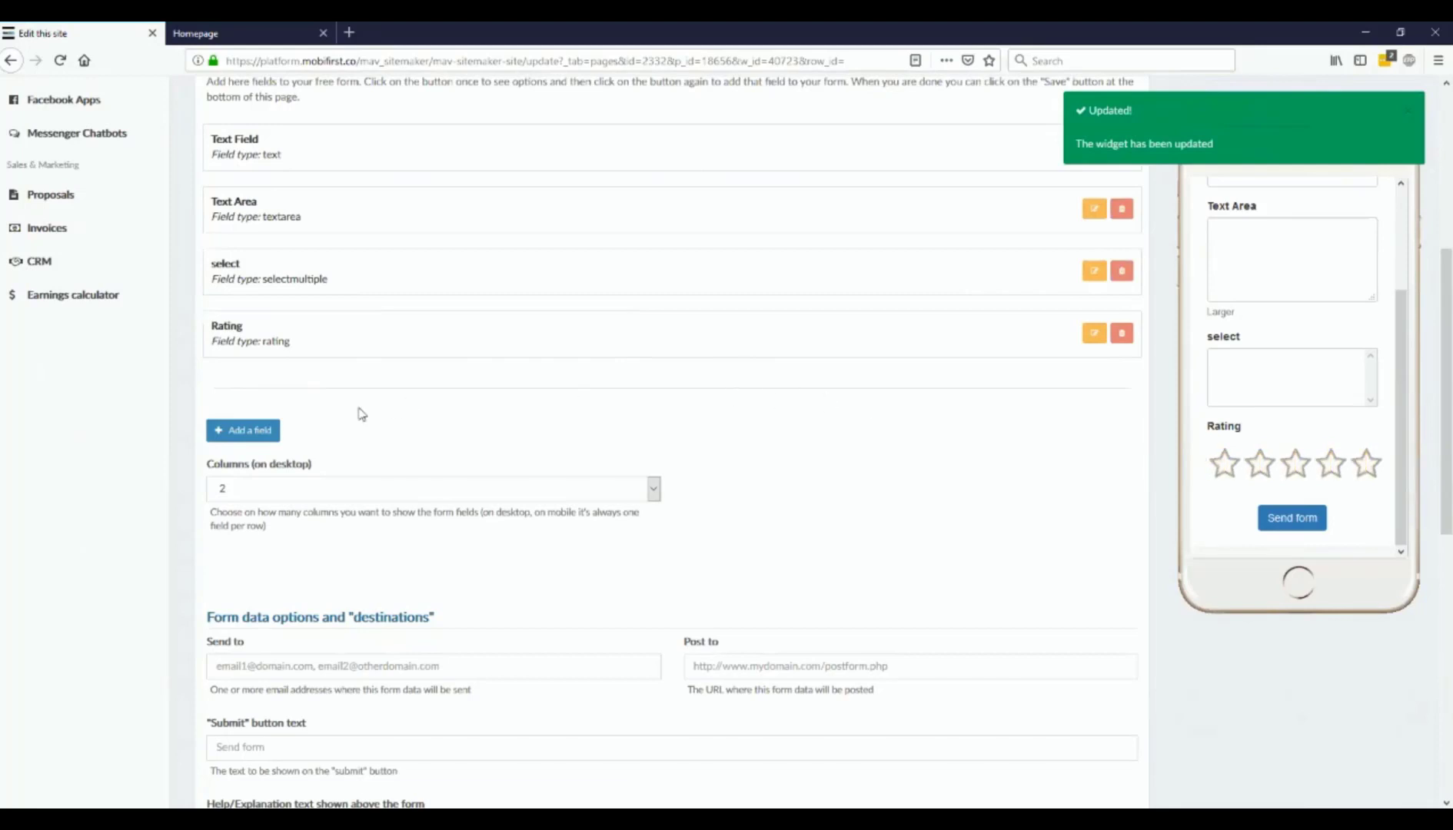
{"action": "left_click", "coordinate": [271, 430]}
{"action": "left_click", "coordinate": [551, 487]}
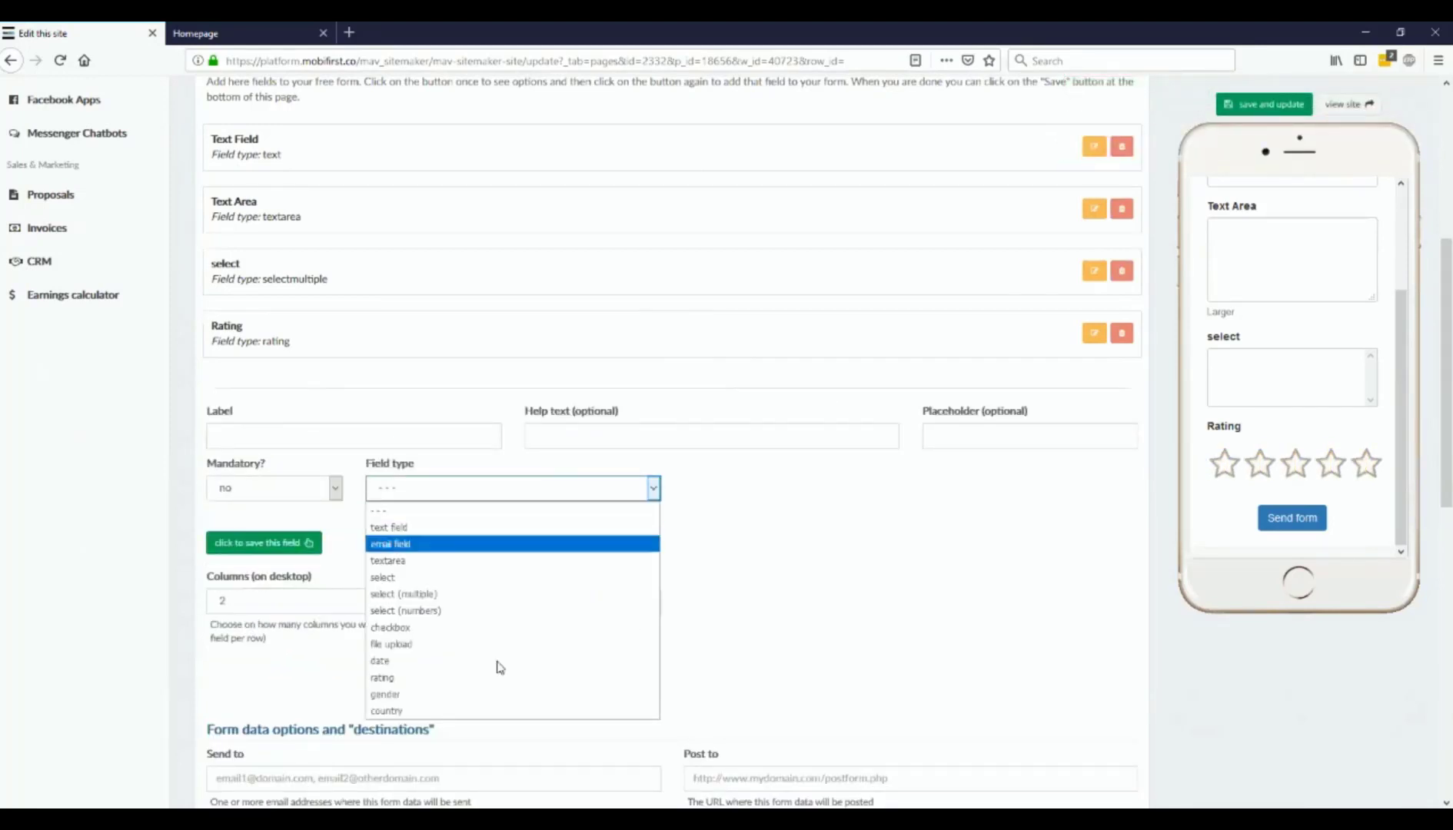
{"action": "left_click", "coordinate": [477, 711]}
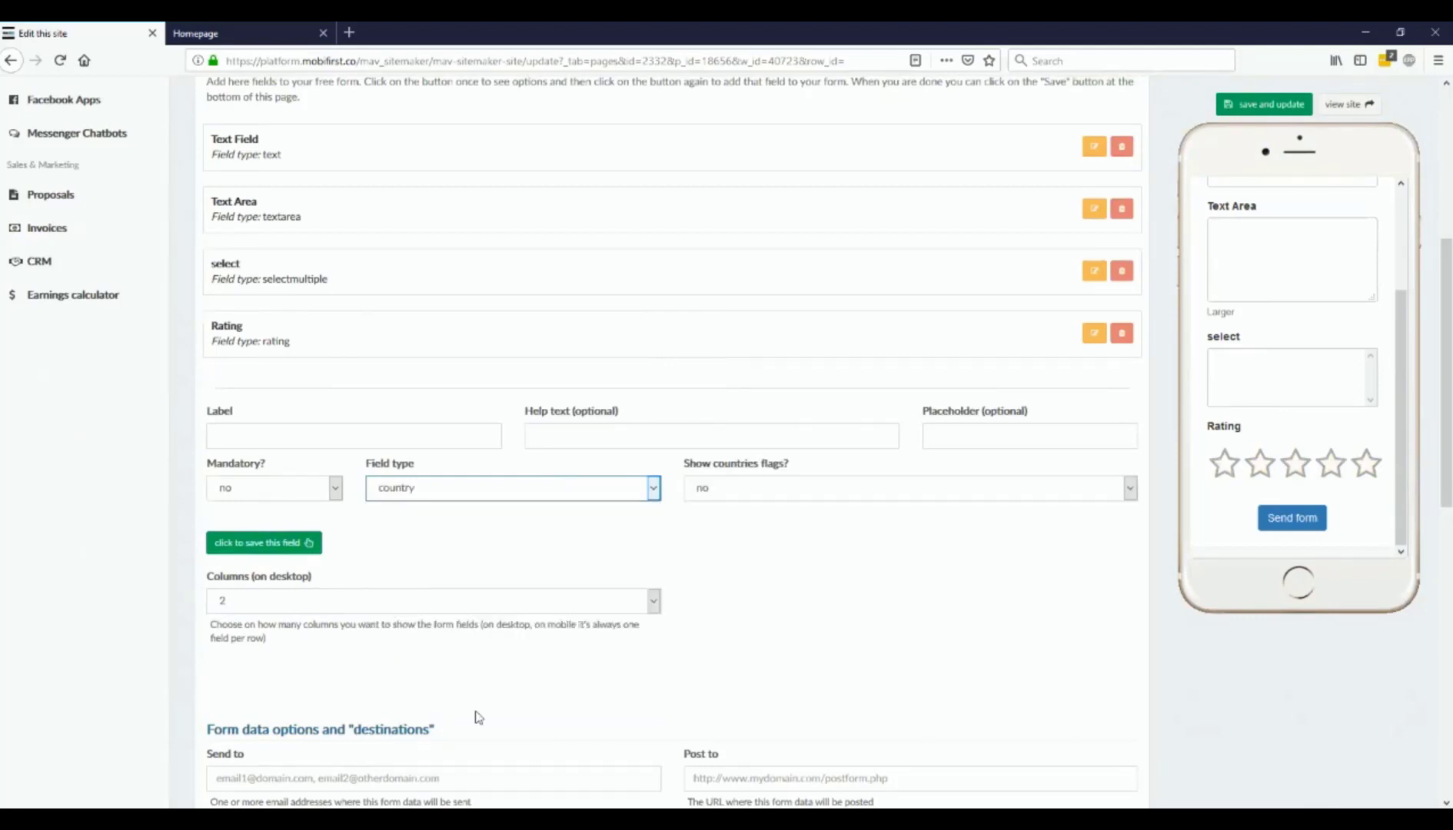
{"action": "left_click", "coordinate": [592, 489]}
{"action": "left_click", "coordinate": [600, 486]}
{"action": "left_click", "coordinate": [328, 435]}
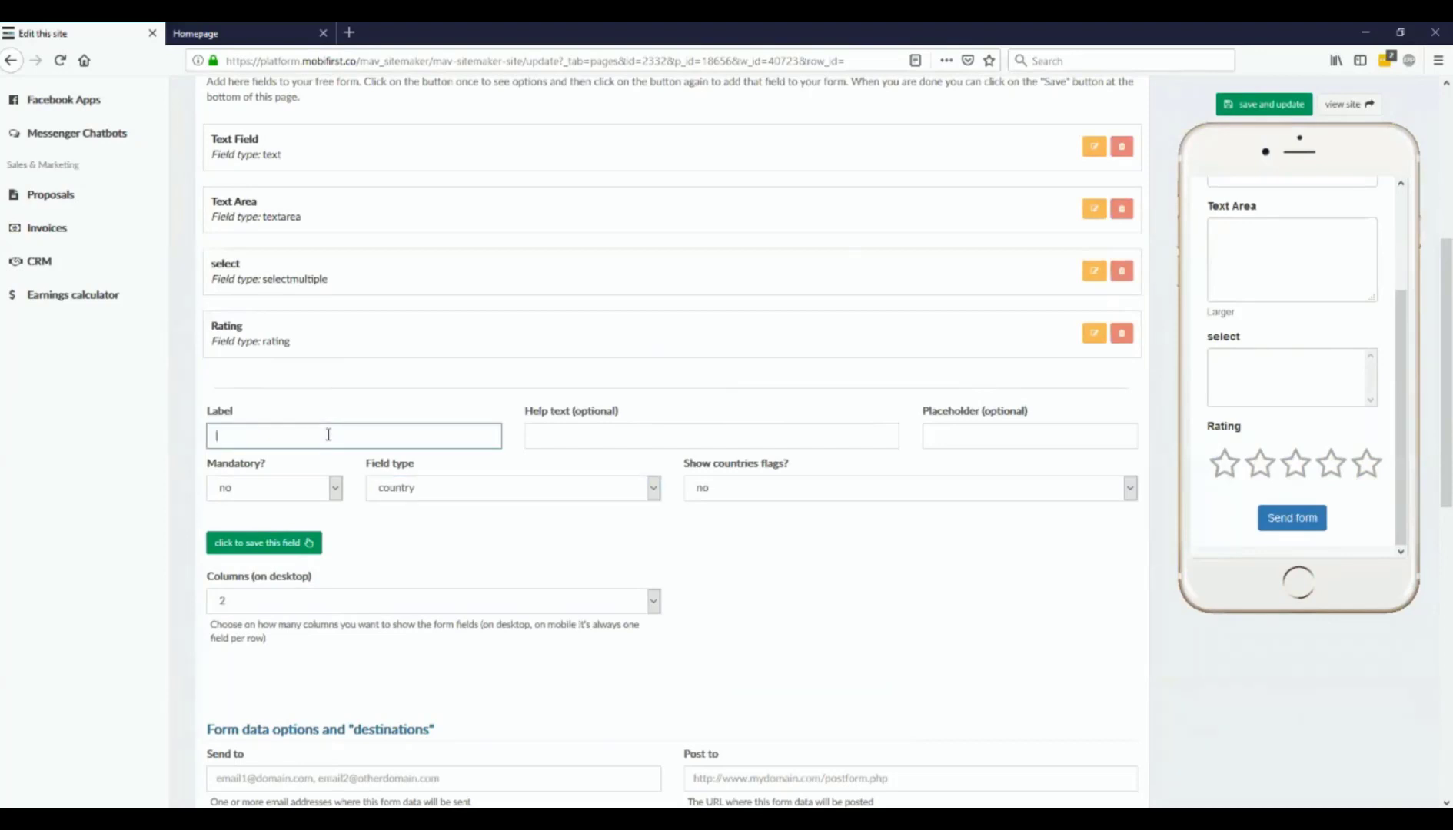
{"action": "scroll", "coordinate": [369, 428], "scroll_direction": "down", "scroll_amount": 2}
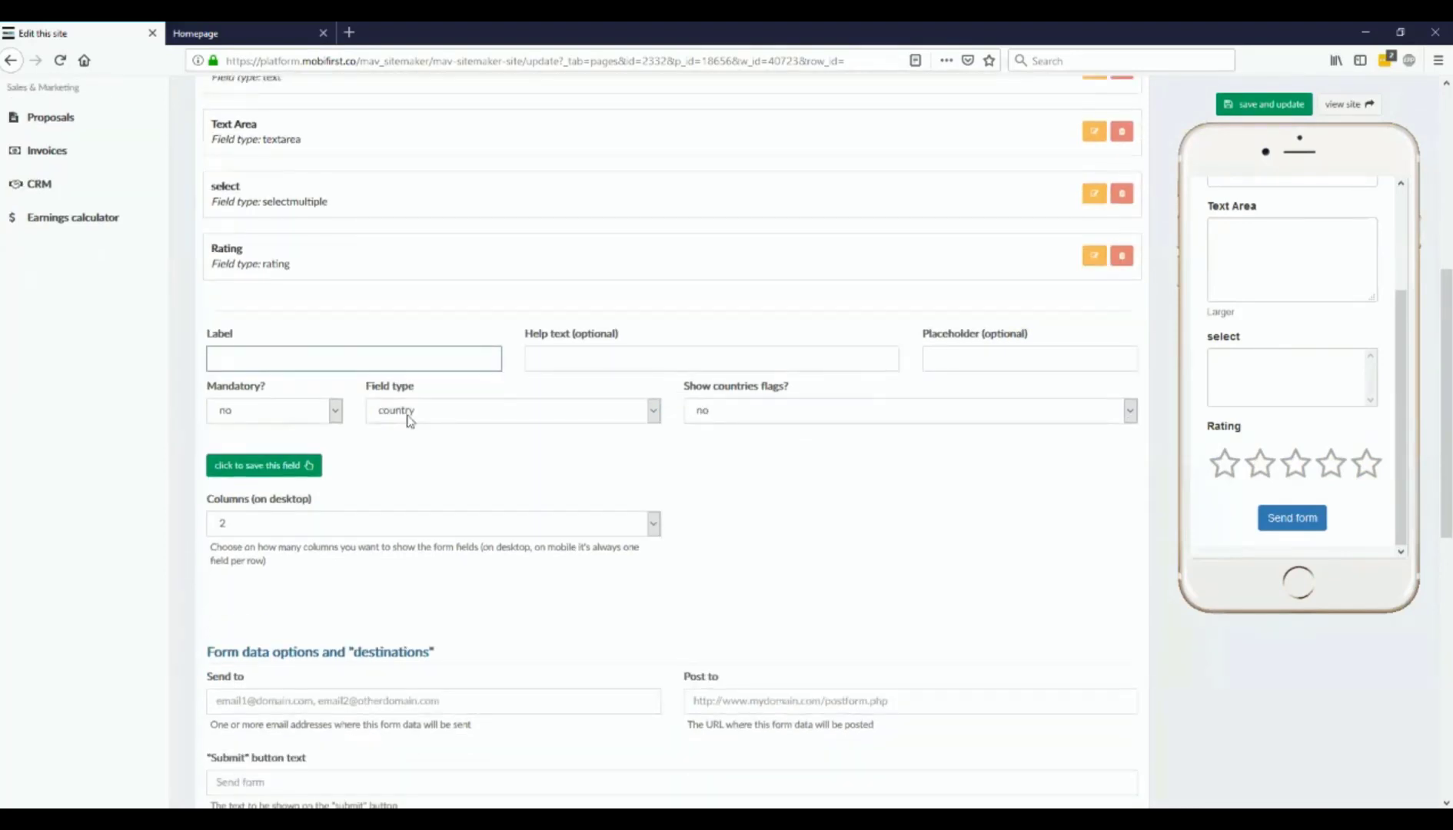
{"action": "left_click", "coordinate": [609, 362]}
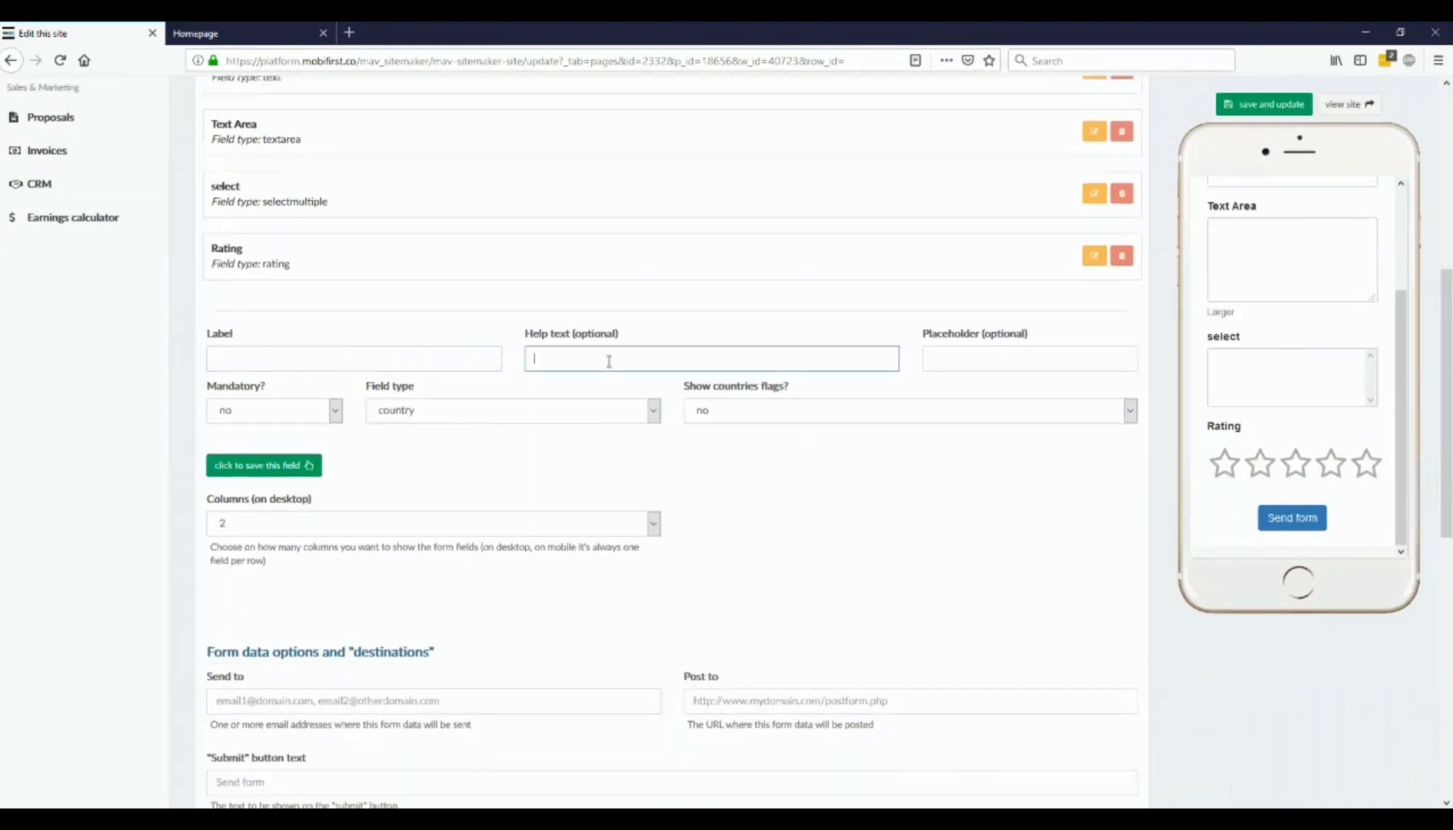
{"action": "left_click", "coordinate": [1026, 363]}
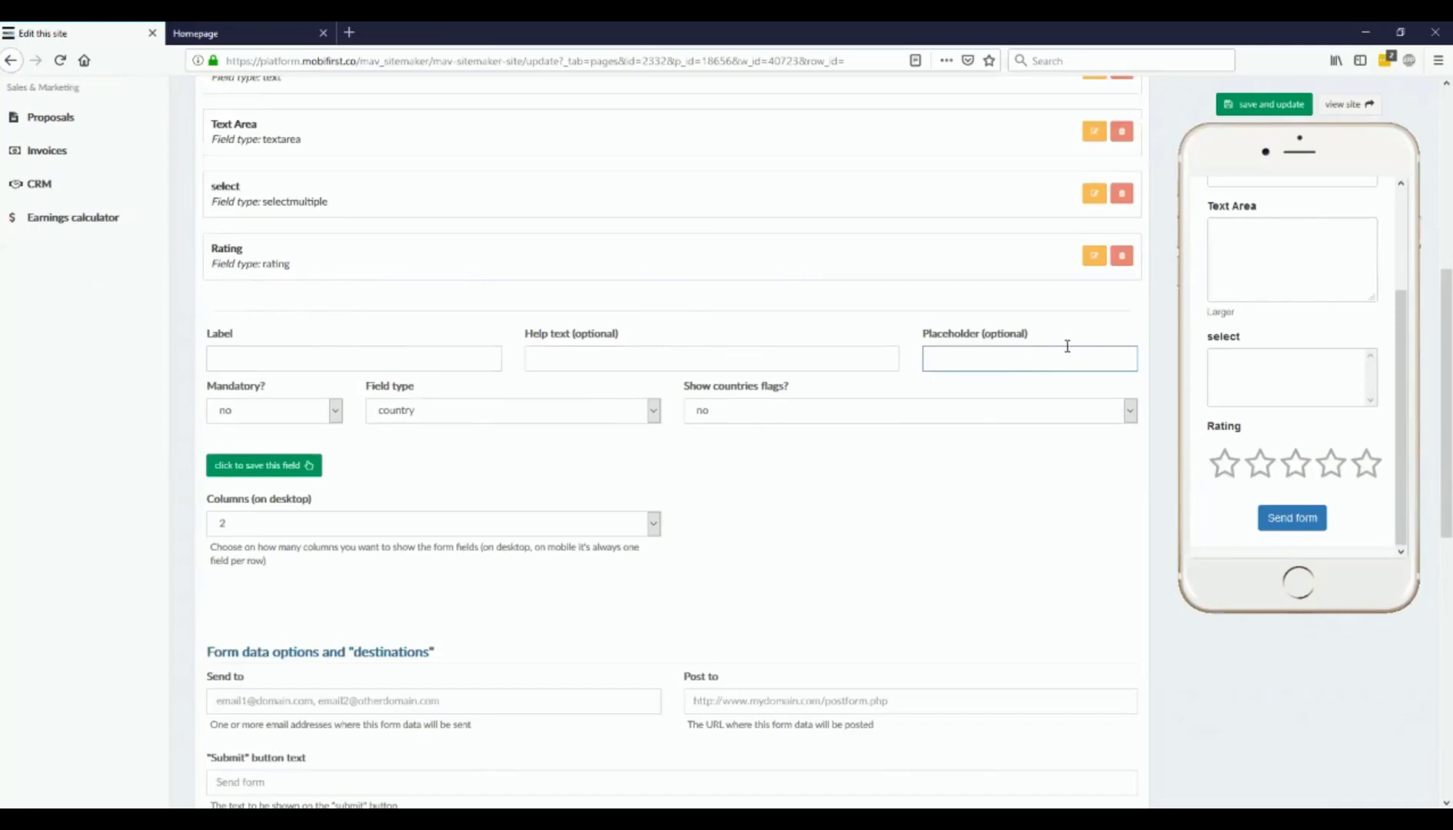
Review the form in the phone preview, the list of form fields and the form data destination options.
{"action": "scroll", "coordinate": [1299, 307], "scroll_direction": "up", "scroll_amount": 3}
{"action": "scroll", "coordinate": [1292, 285], "scroll_direction": "down", "scroll_amount": 5}
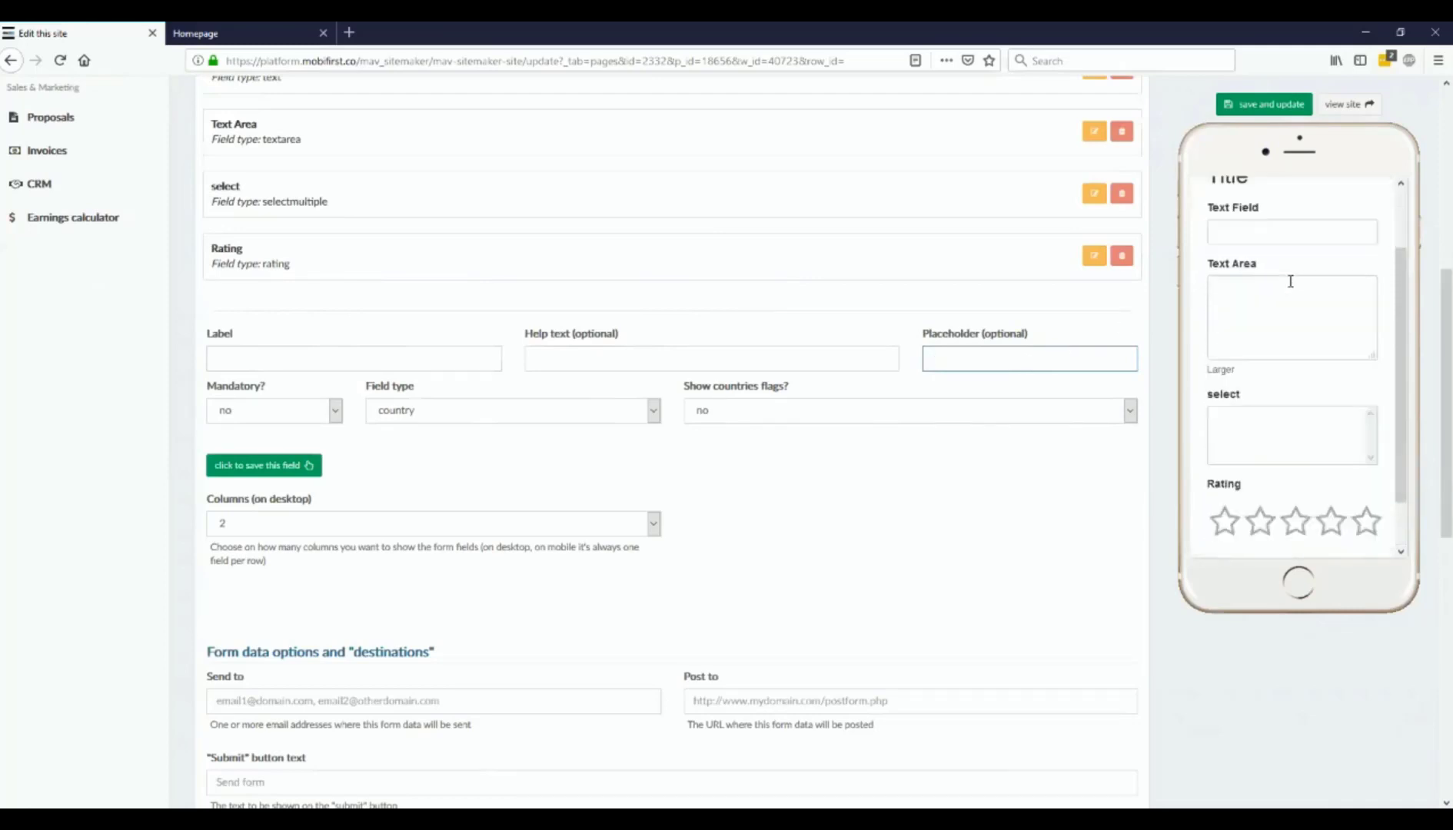
{"action": "scroll", "coordinate": [1295, 316], "scroll_direction": "up", "scroll_amount": 5}
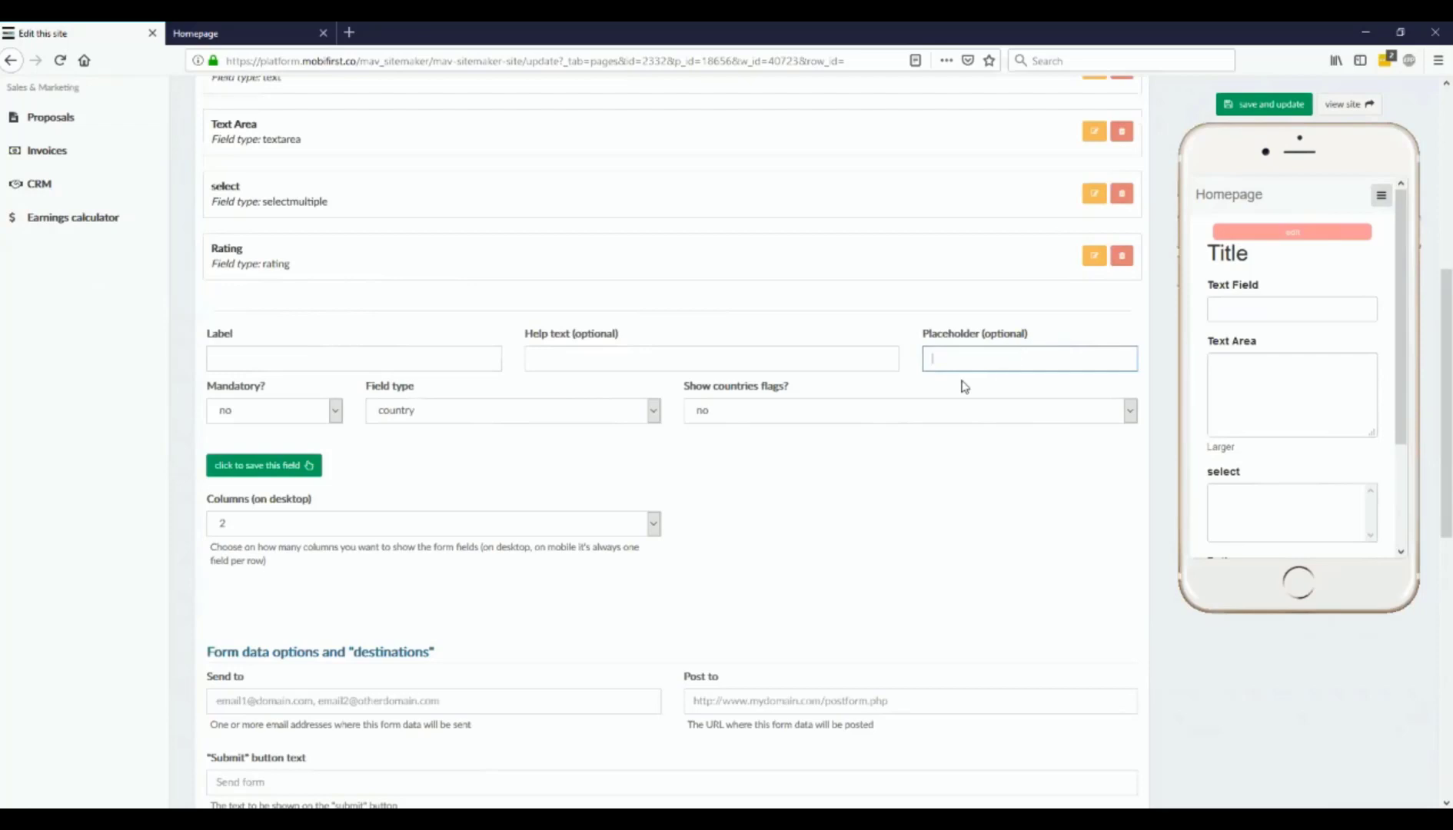
{"action": "scroll", "coordinate": [242, 282], "scroll_direction": "up", "scroll_amount": 3}
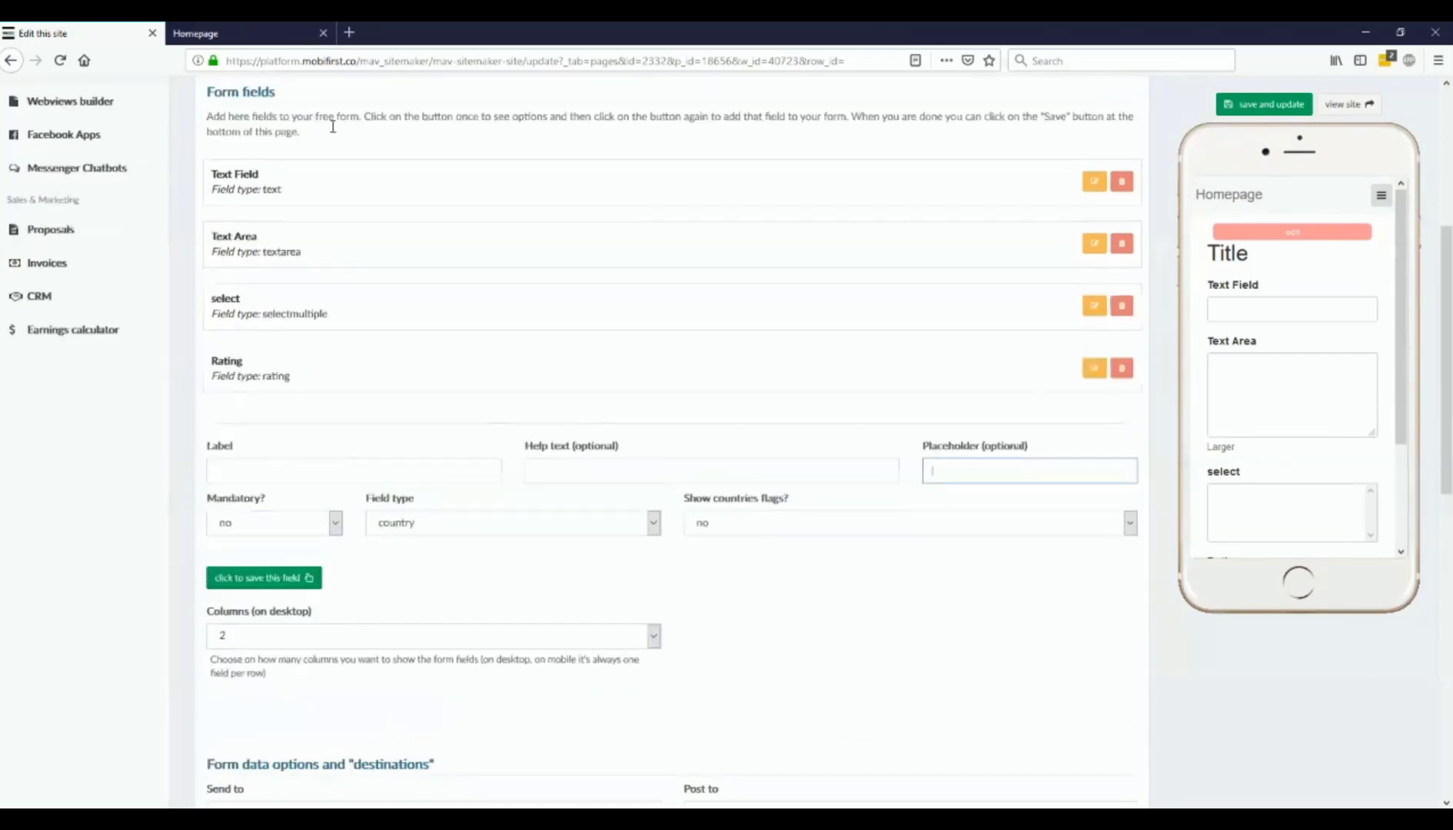
{"action": "scroll", "coordinate": [415, 356], "scroll_direction": "down", "scroll_amount": 10}
{"action": "left_click", "coordinate": [297, 392]}
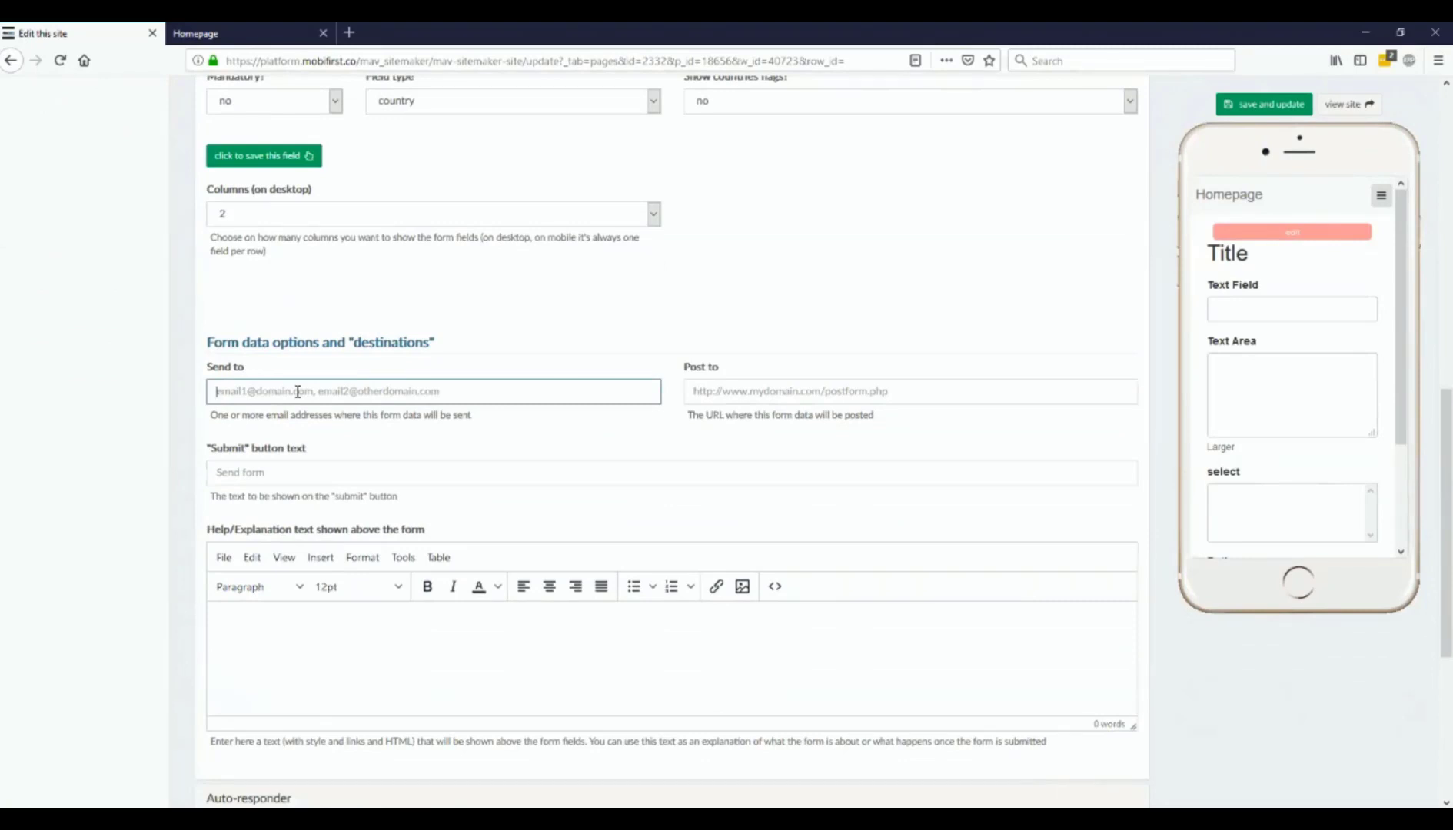
{"action": "scroll", "coordinate": [782, 392], "scroll_direction": "up", "scroll_amount": 2}
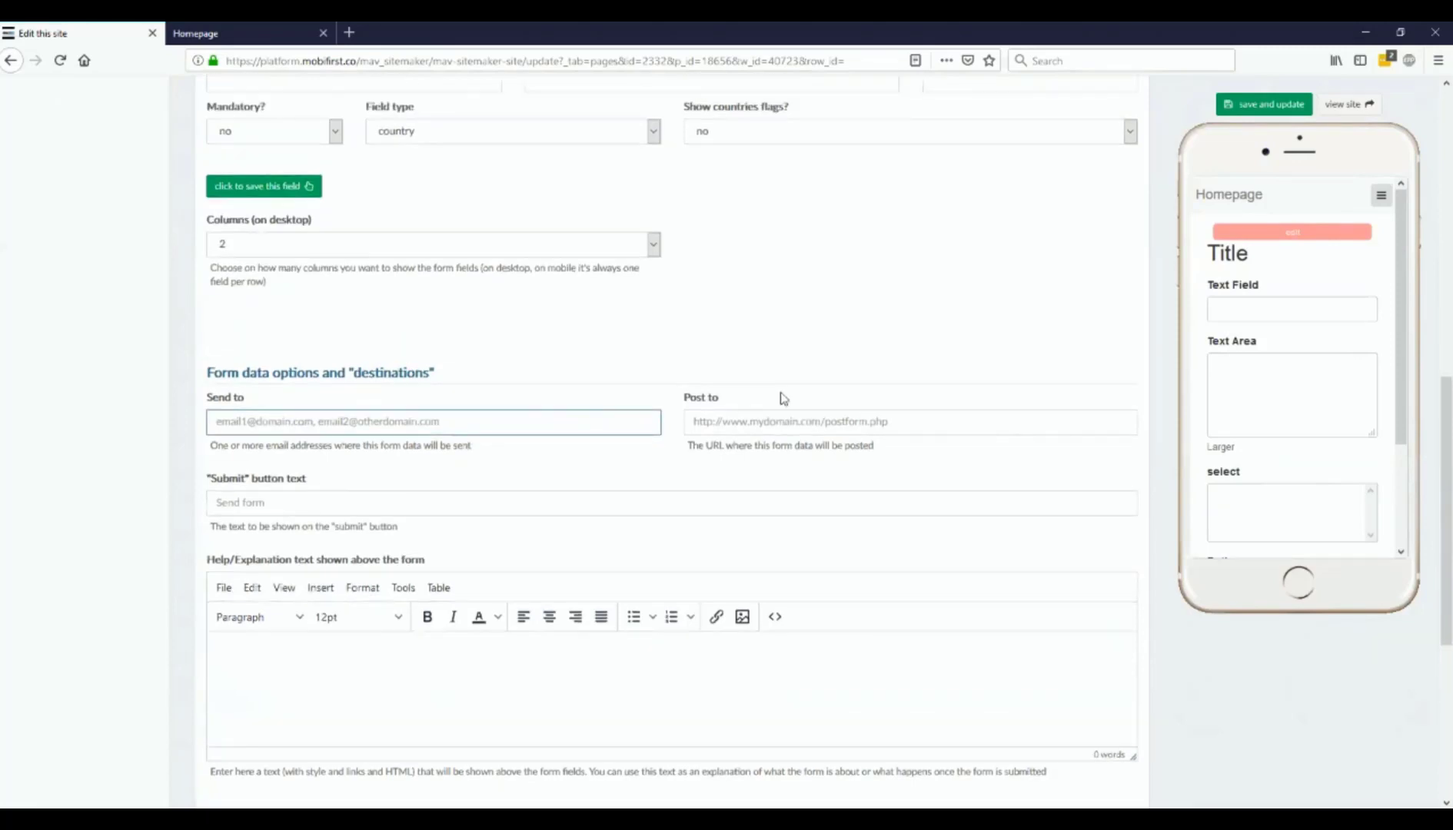
{"action": "scroll", "coordinate": [782, 406], "scroll_direction": "up", "scroll_amount": 3}
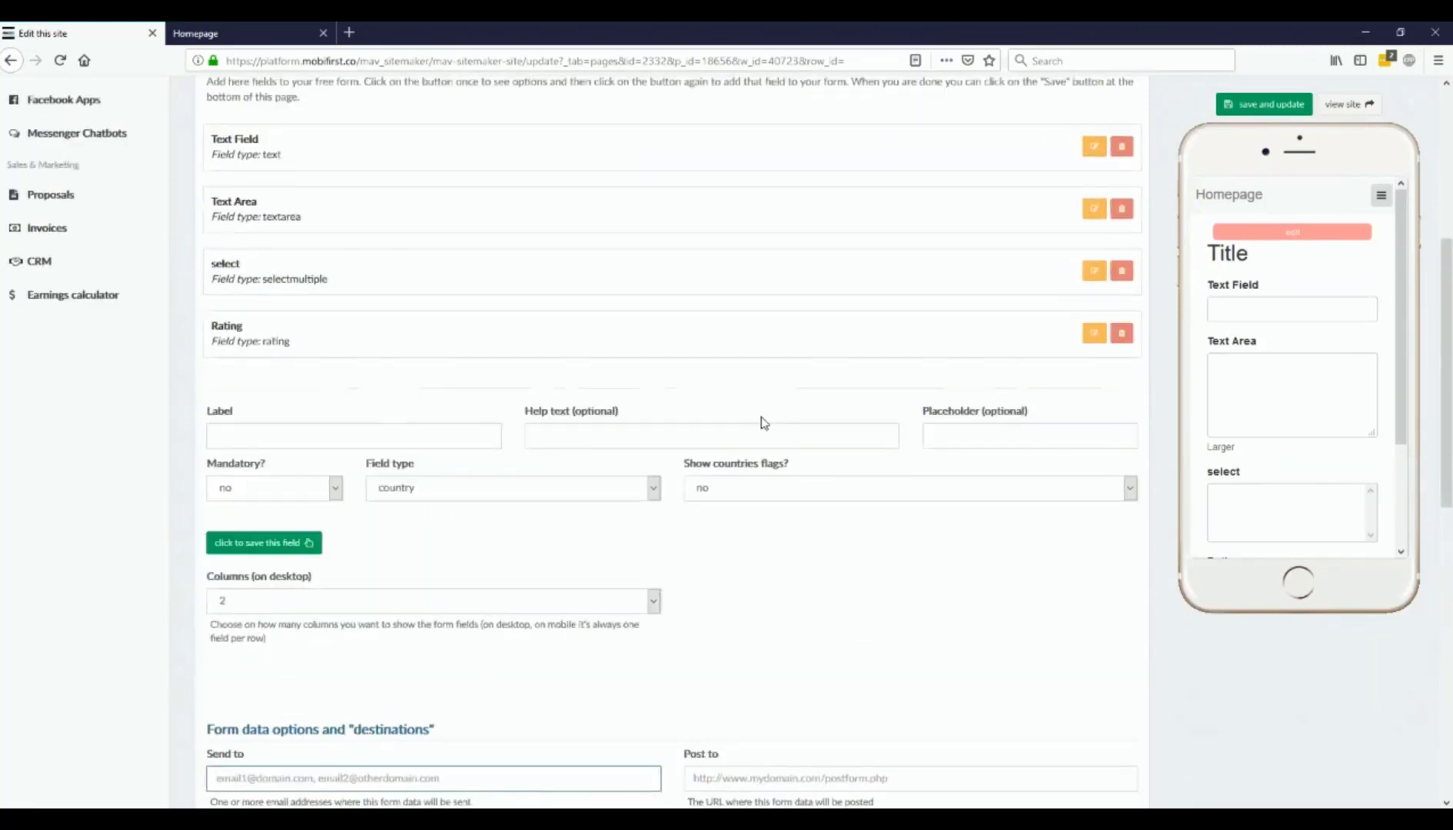
Make the new country field mandatory by setting its Mandatory option to yes.
{"action": "left_click", "coordinate": [305, 496]}
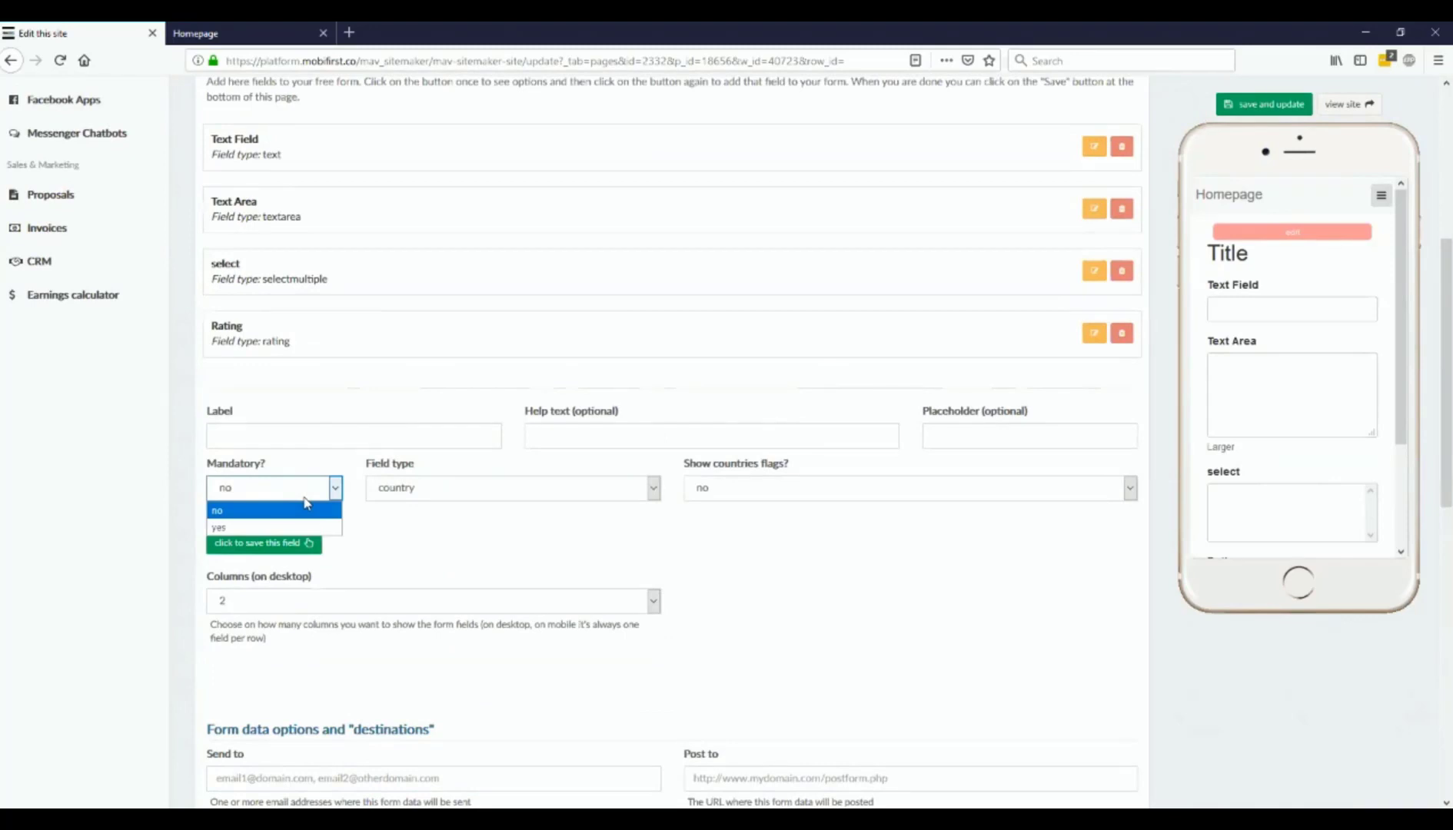
{"action": "left_click", "coordinate": [305, 496]}
{"action": "left_click", "coordinate": [304, 497]}
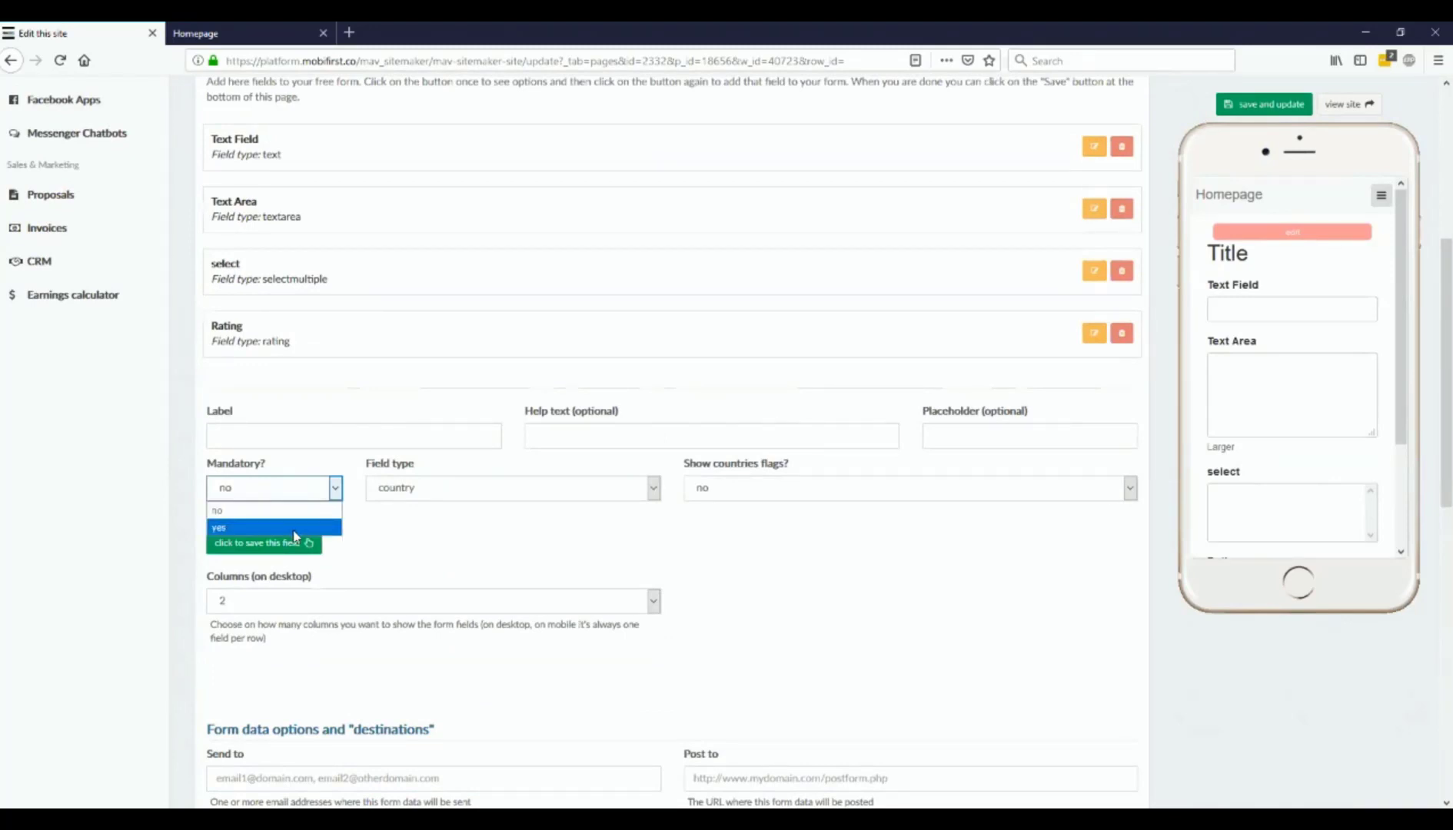
{"action": "left_click", "coordinate": [294, 527]}
{"action": "scroll", "coordinate": [766, 318], "scroll_direction": "down", "scroll_amount": 4}
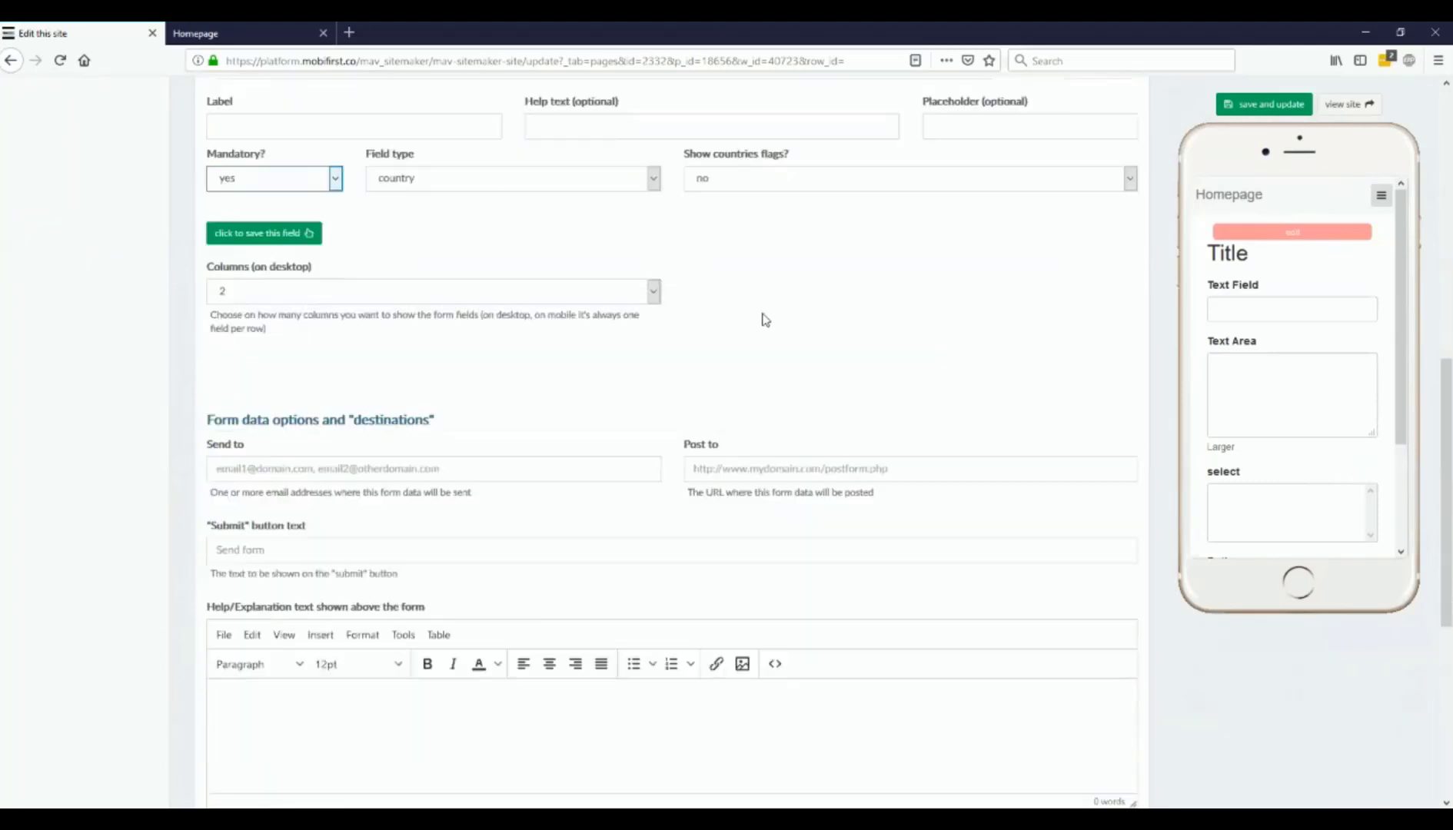
{"action": "scroll", "coordinate": [136, 438], "scroll_direction": "up", "scroll_amount": 3}
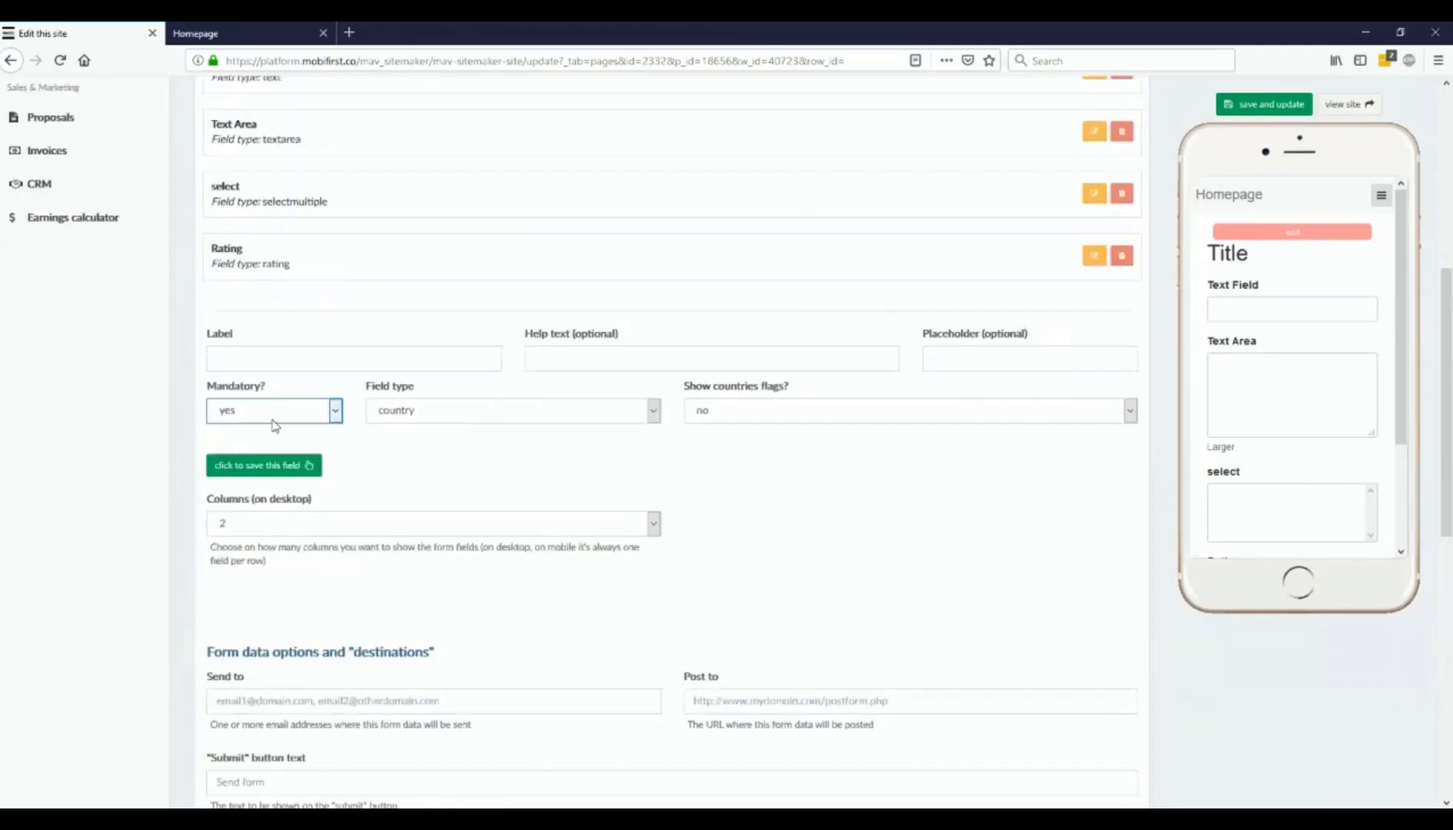
Try out the star rating in the phone preview and view the mandatory choices of the country field without changing them.
{"action": "scroll", "coordinate": [1278, 380], "scroll_direction": "down", "scroll_amount": 3}
{"action": "left_click", "coordinate": [1289, 465]}
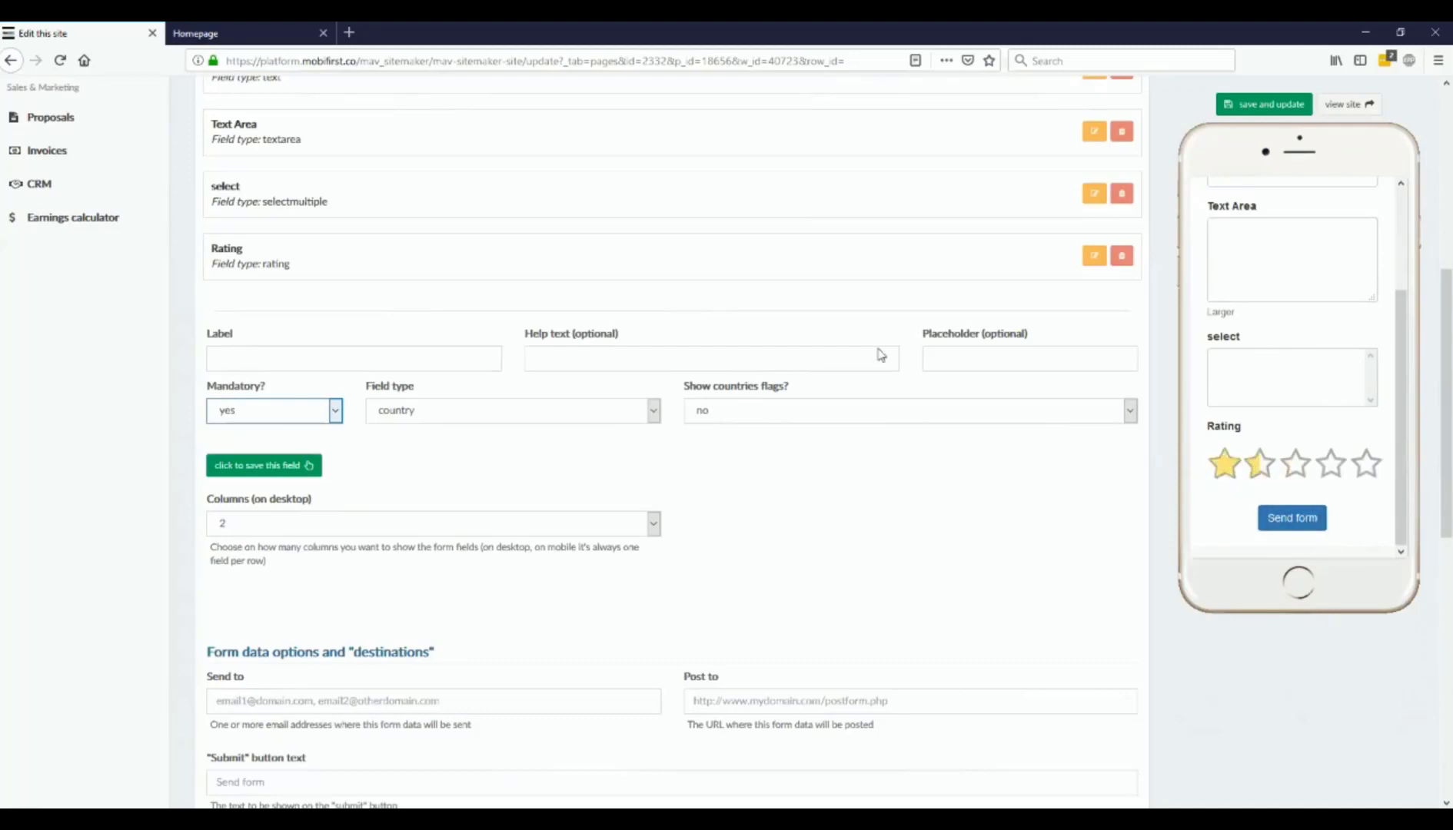
{"action": "left_click", "coordinate": [332, 412]}
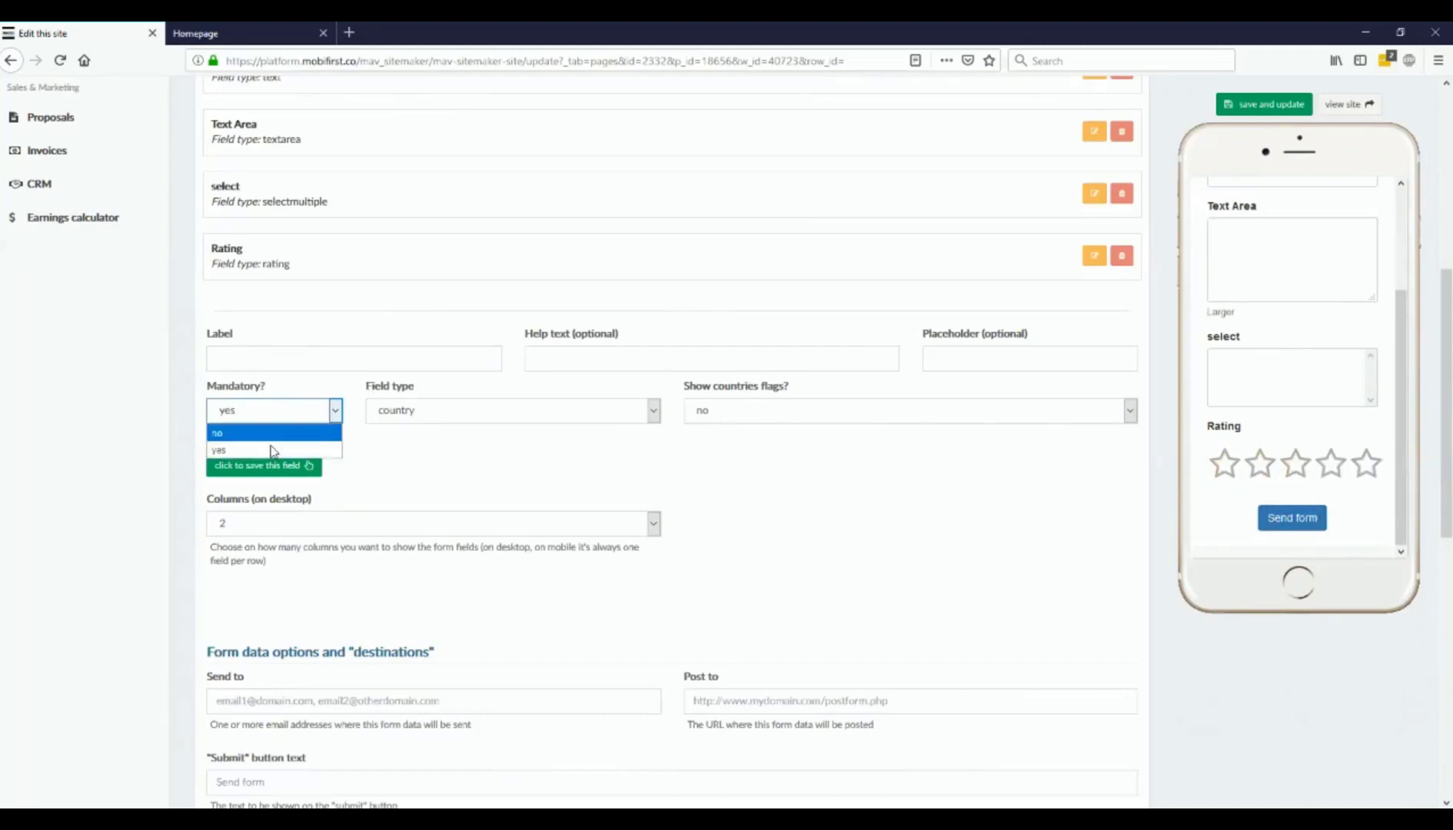
{"action": "left_click", "coordinate": [585, 479]}
{"action": "scroll", "coordinate": [1318, 336], "scroll_direction": "up", "scroll_amount": 3}
{"action": "scroll", "coordinate": [1307, 346], "scroll_direction": "down", "scroll_amount": 3}
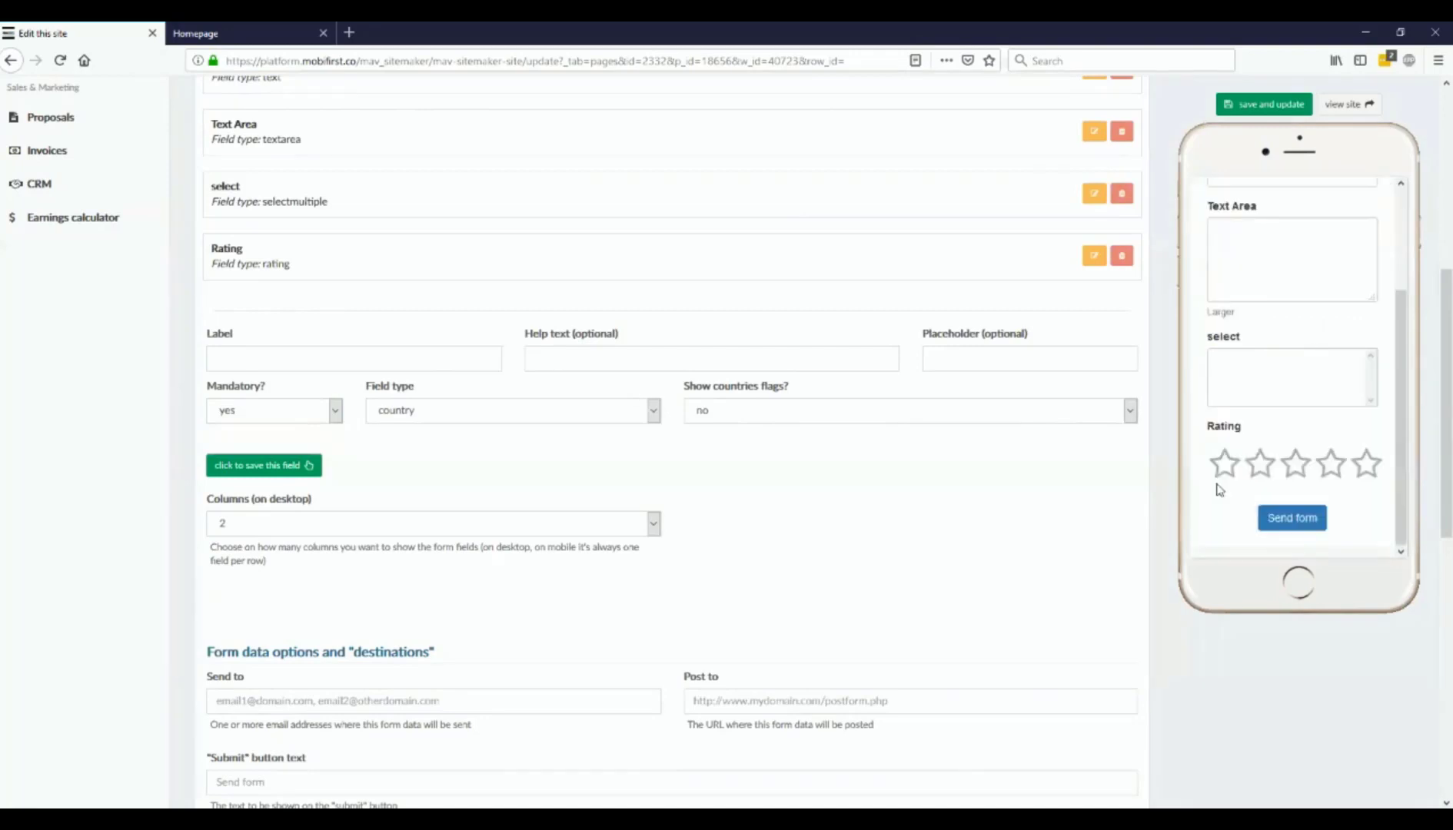
Examine the form data options, including the submit button text and the help text shown above the form.
{"action": "scroll", "coordinate": [691, 493], "scroll_direction": "down", "scroll_amount": 4}
{"action": "scroll", "coordinate": [691, 486], "scroll_direction": "down", "scroll_amount": 3}
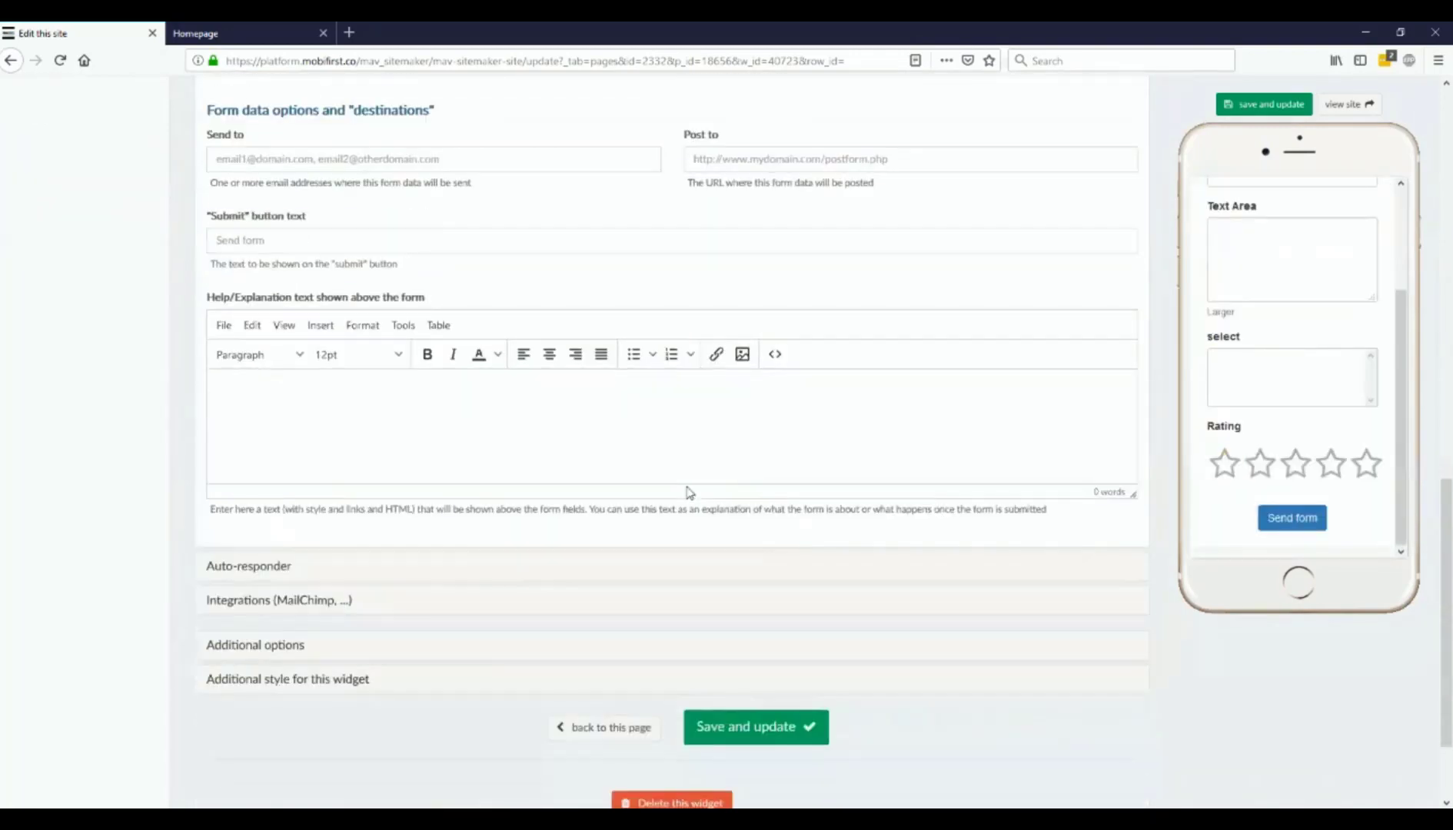
{"action": "scroll", "coordinate": [557, 468], "scroll_direction": "up", "scroll_amount": 2}
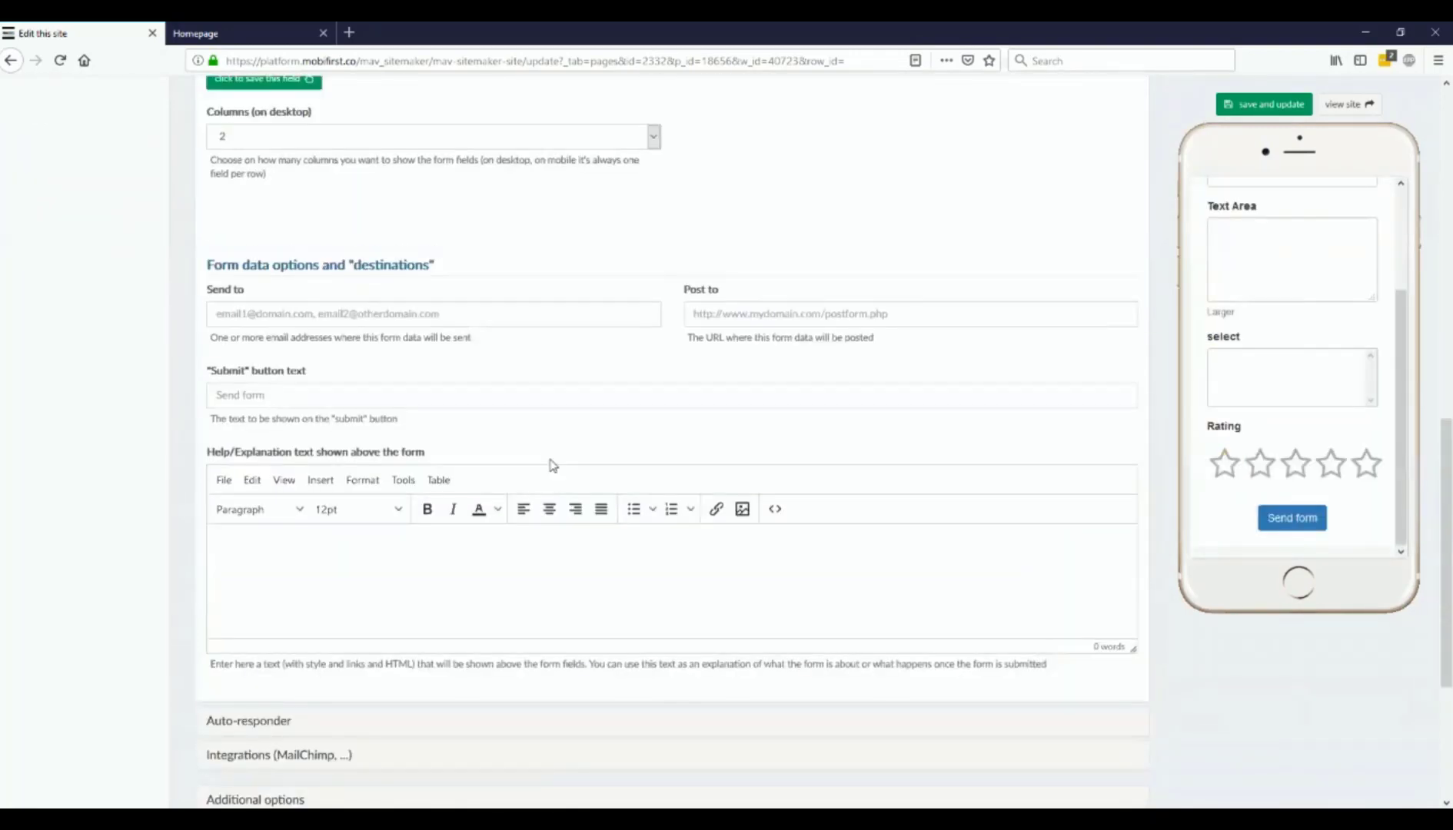
{"action": "left_click", "coordinate": [452, 585]}
{"action": "scroll", "coordinate": [452, 584], "scroll_direction": "down", "scroll_amount": 2}
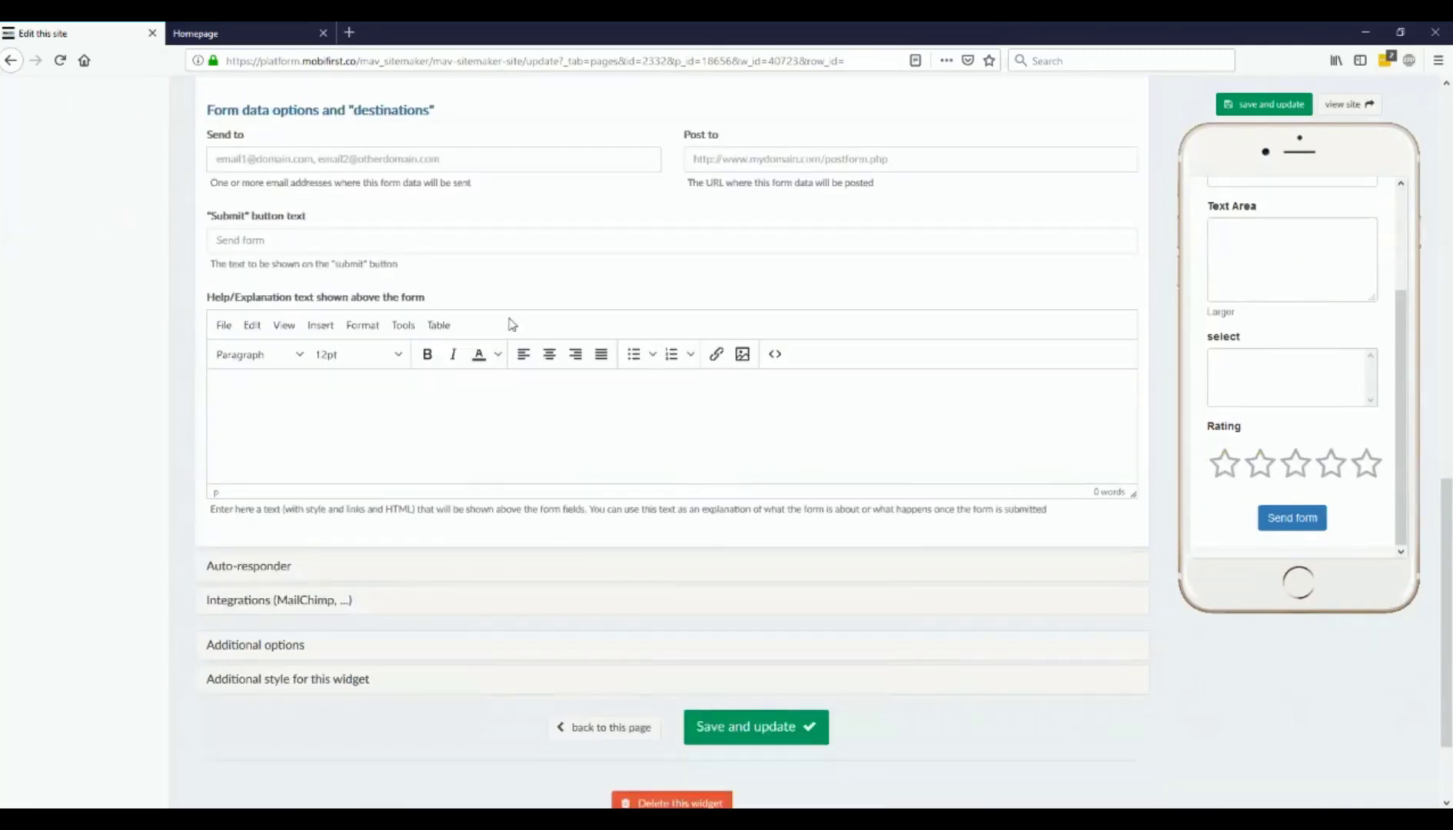
View the auto-responder, MailChimp integration and intro title settings of the form widget.
{"action": "left_click", "coordinate": [293, 580]}
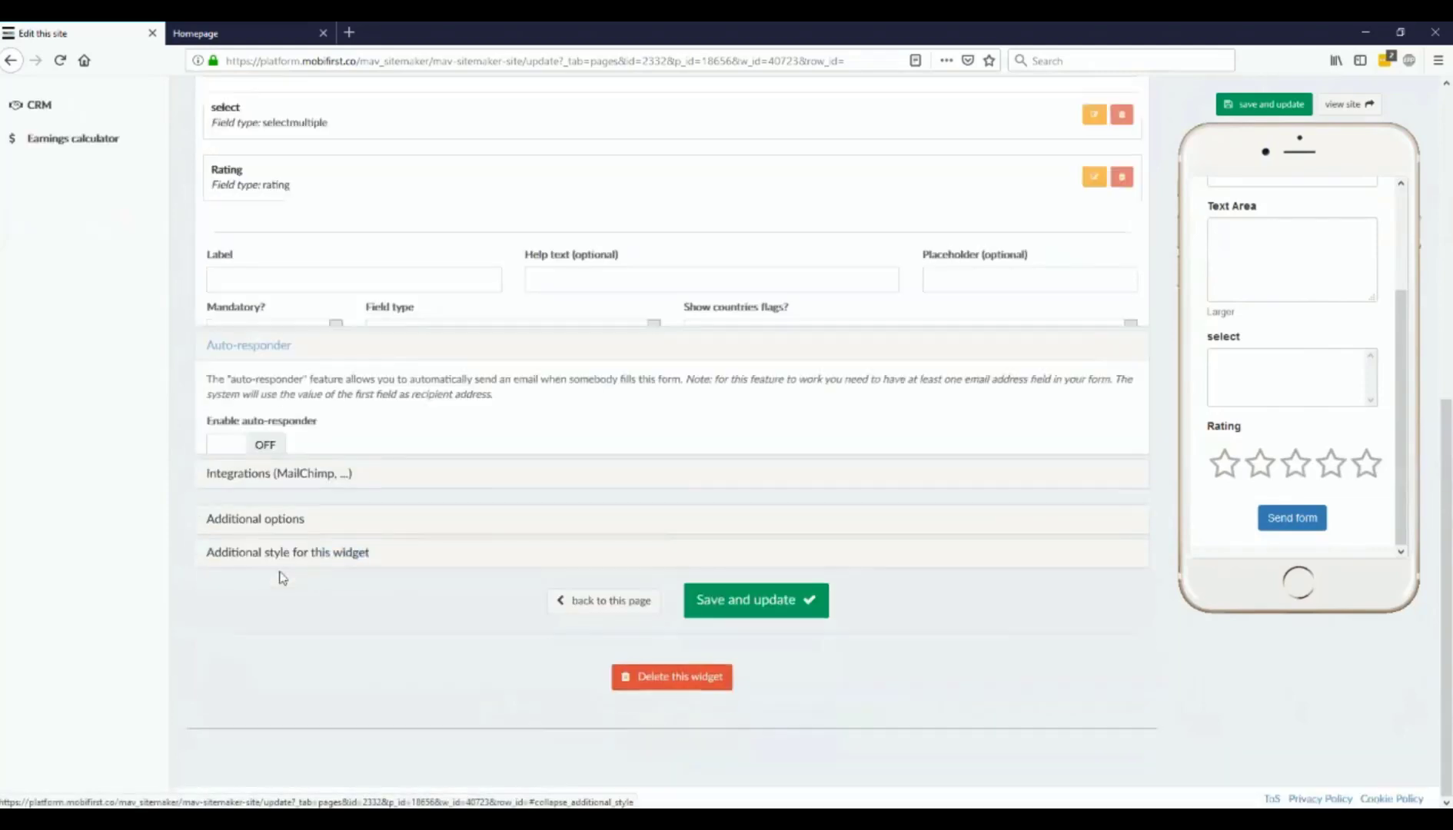
{"action": "left_click", "coordinate": [297, 476]}
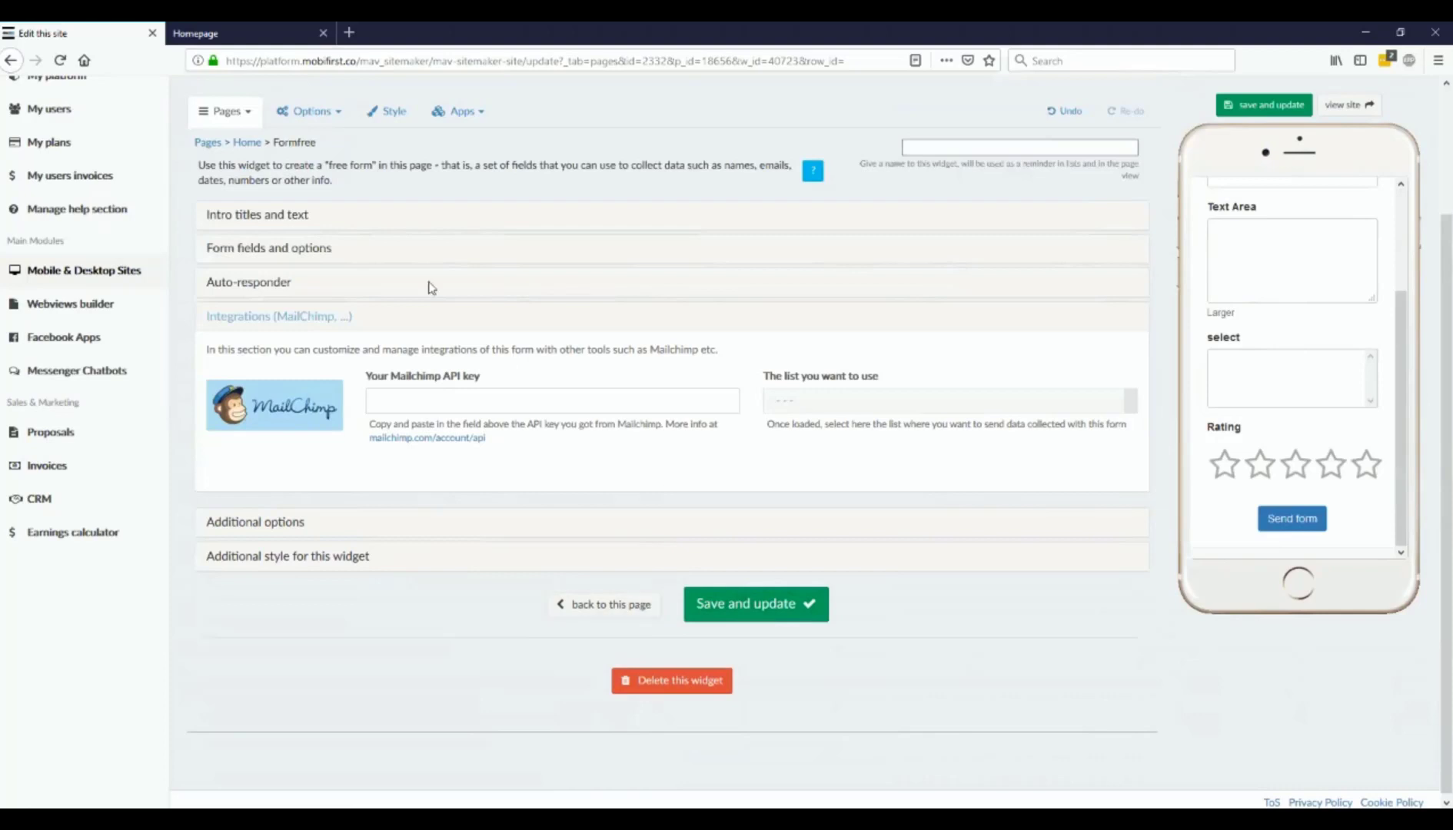
{"action": "left_click", "coordinate": [275, 220]}
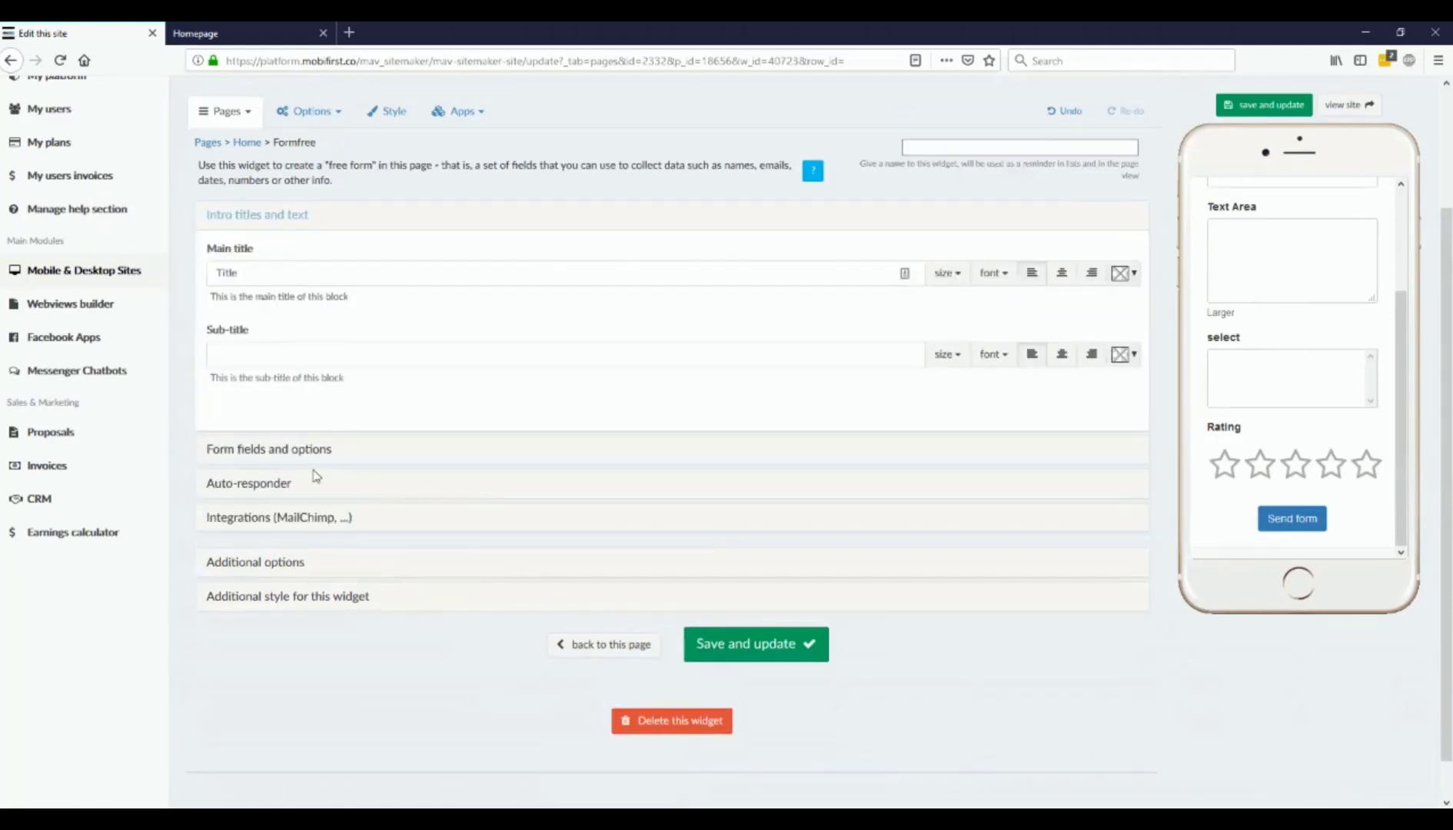
Return to the form fields and start deleting the multiple select field, but cancel at the confirmation.
{"action": "left_click", "coordinate": [269, 452]}
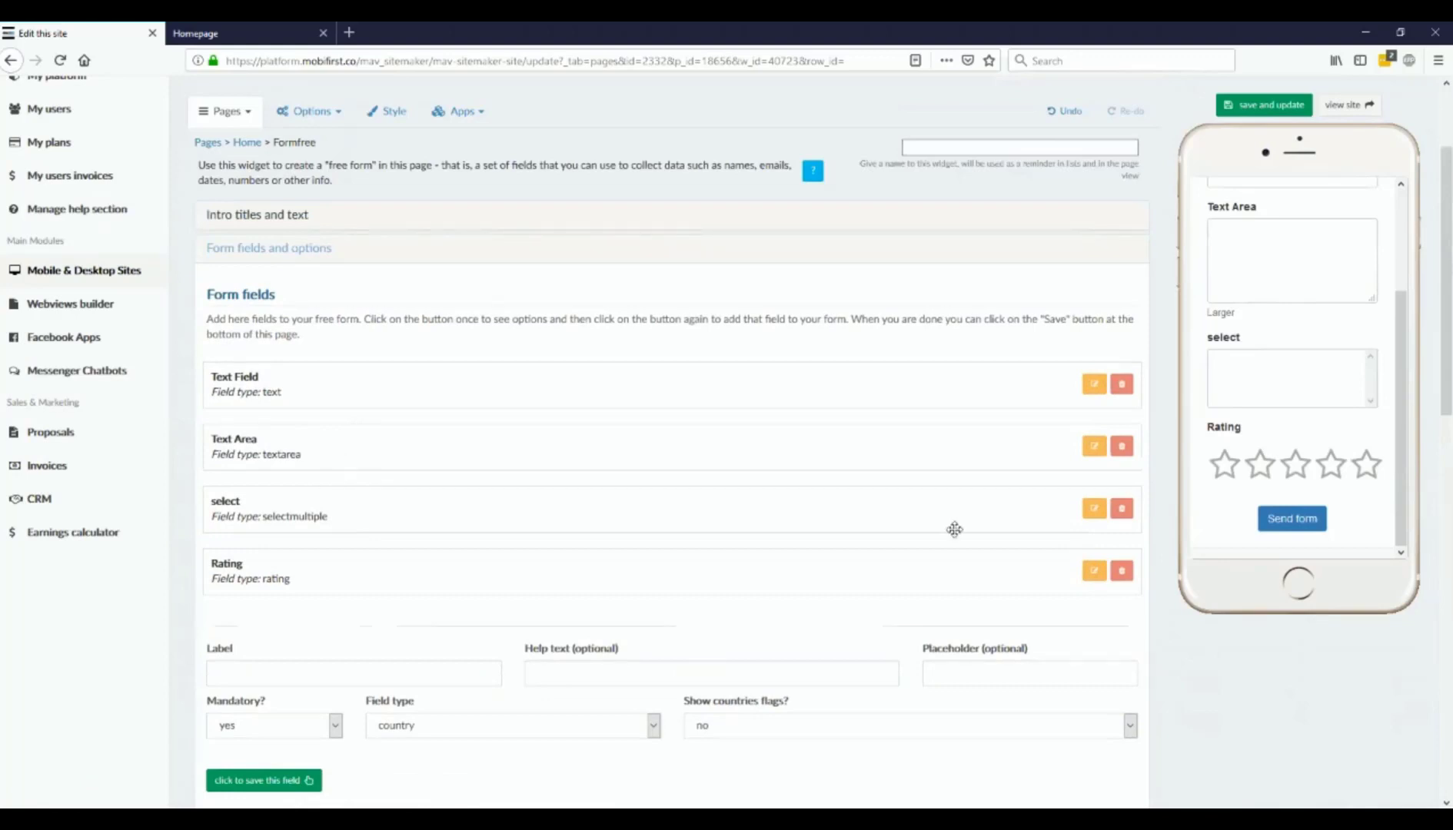
{"action": "left_click", "coordinate": [1122, 512]}
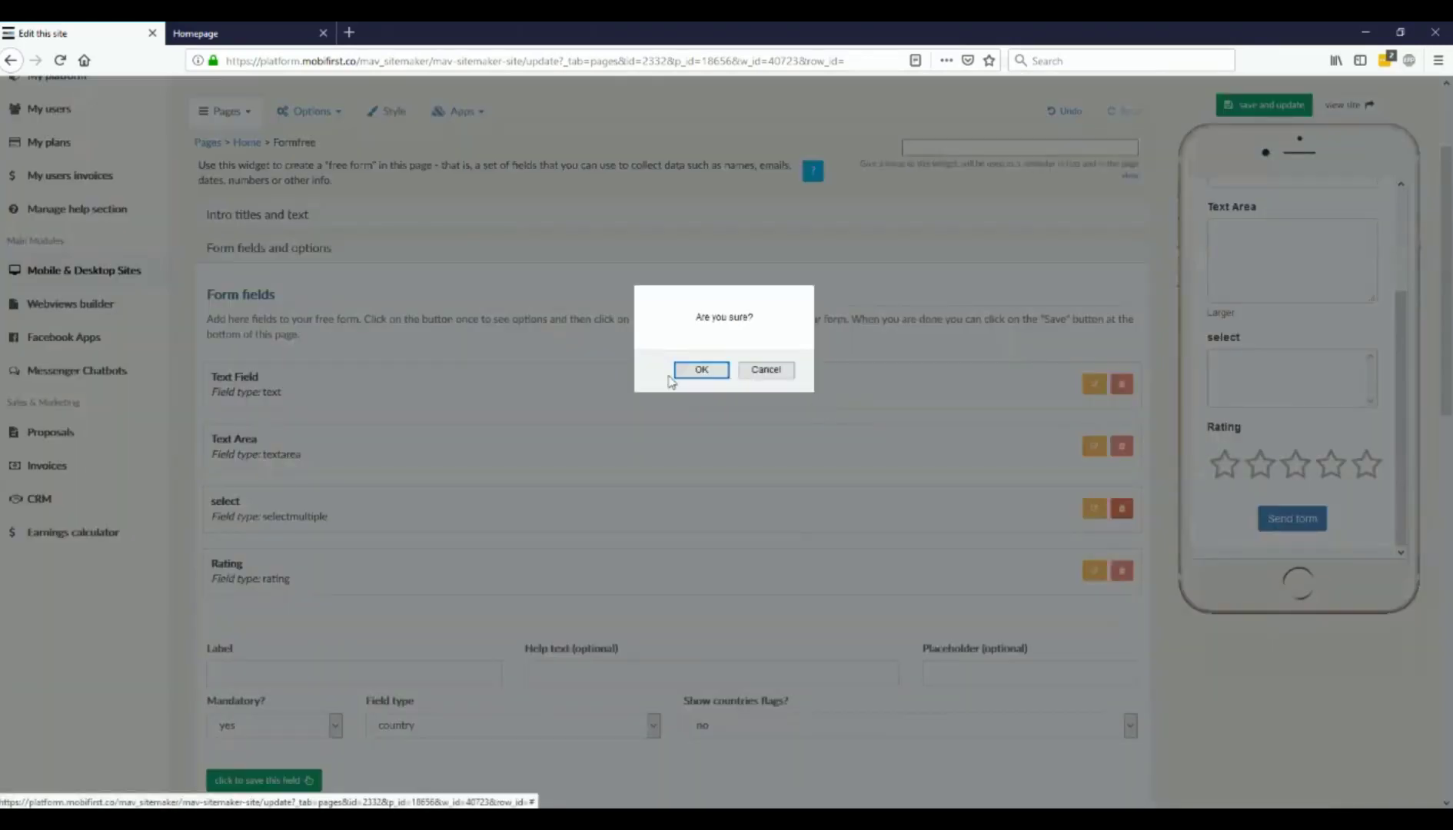
{"action": "left_click", "coordinate": [750, 371]}
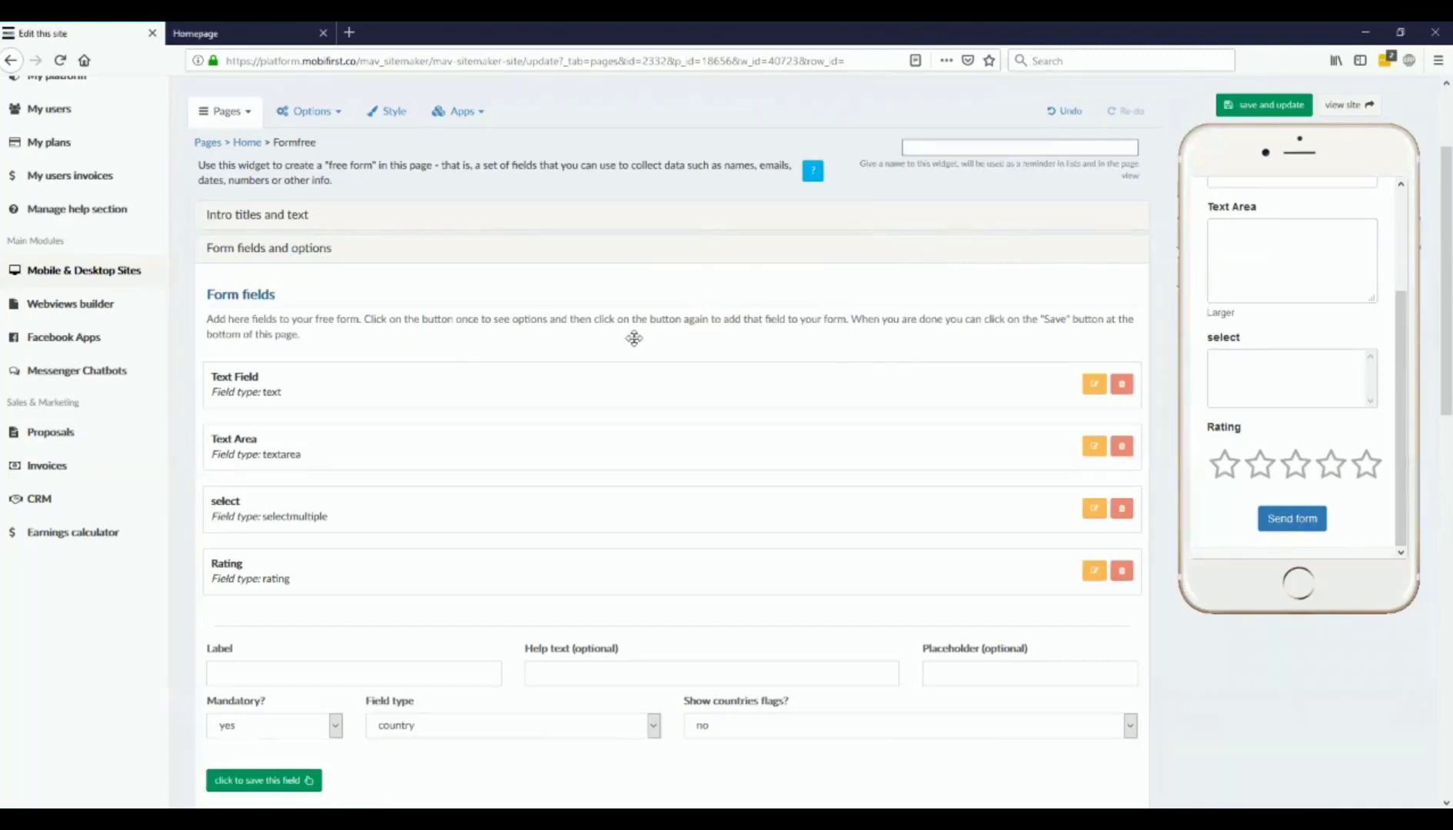
Leave the Formfree widget and go back through the Home page and the Form Training site to the list of sites.
{"action": "scroll", "coordinate": [585, 461], "scroll_direction": "down", "scroll_amount": 5}
{"action": "scroll", "coordinate": [553, 615], "scroll_direction": "down", "scroll_amount": 8}
{"action": "left_click", "coordinate": [586, 605]}
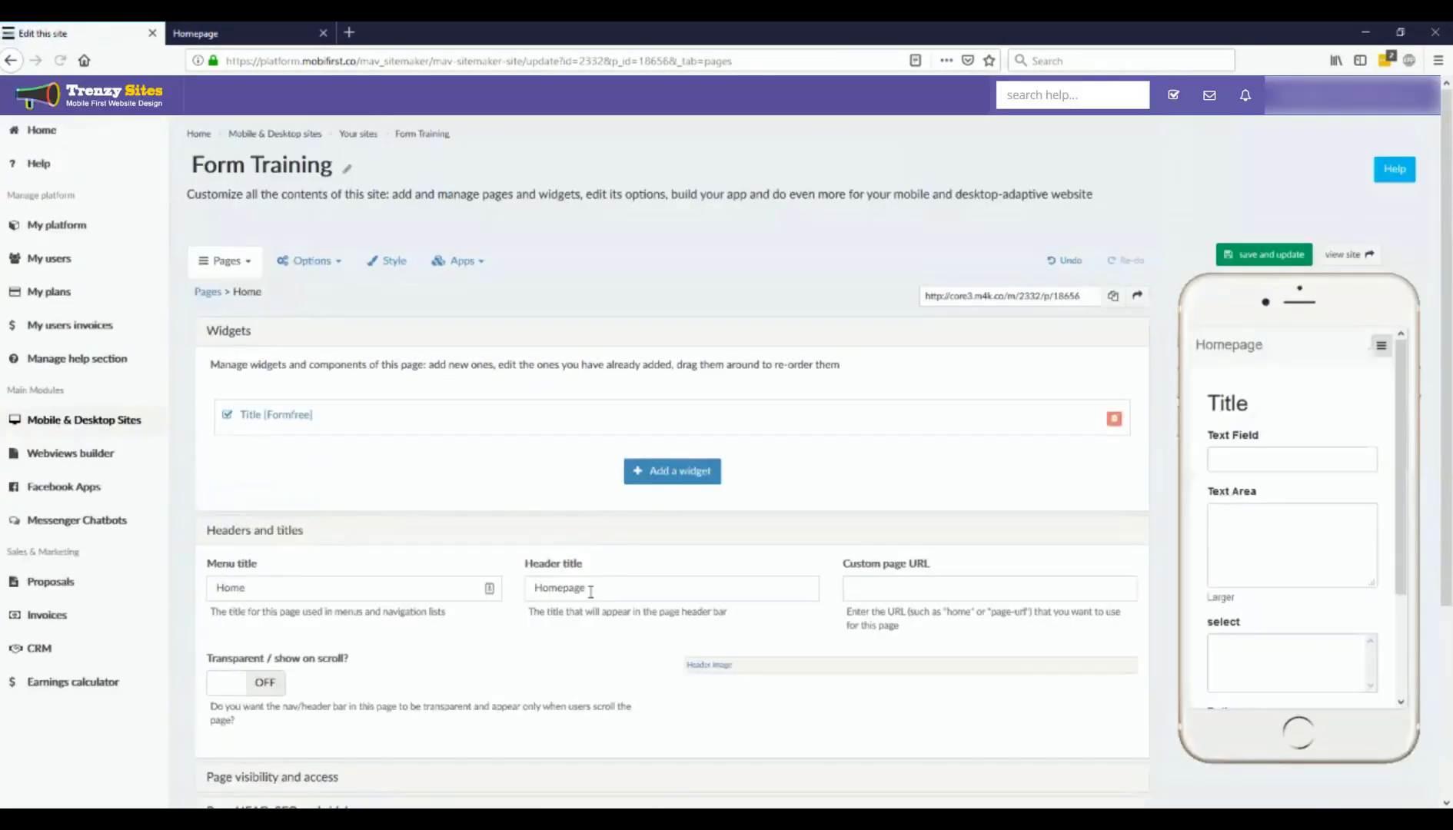
{"action": "scroll", "coordinate": [592, 596], "scroll_direction": "down", "scroll_amount": 5}
{"action": "left_click", "coordinate": [608, 617]}
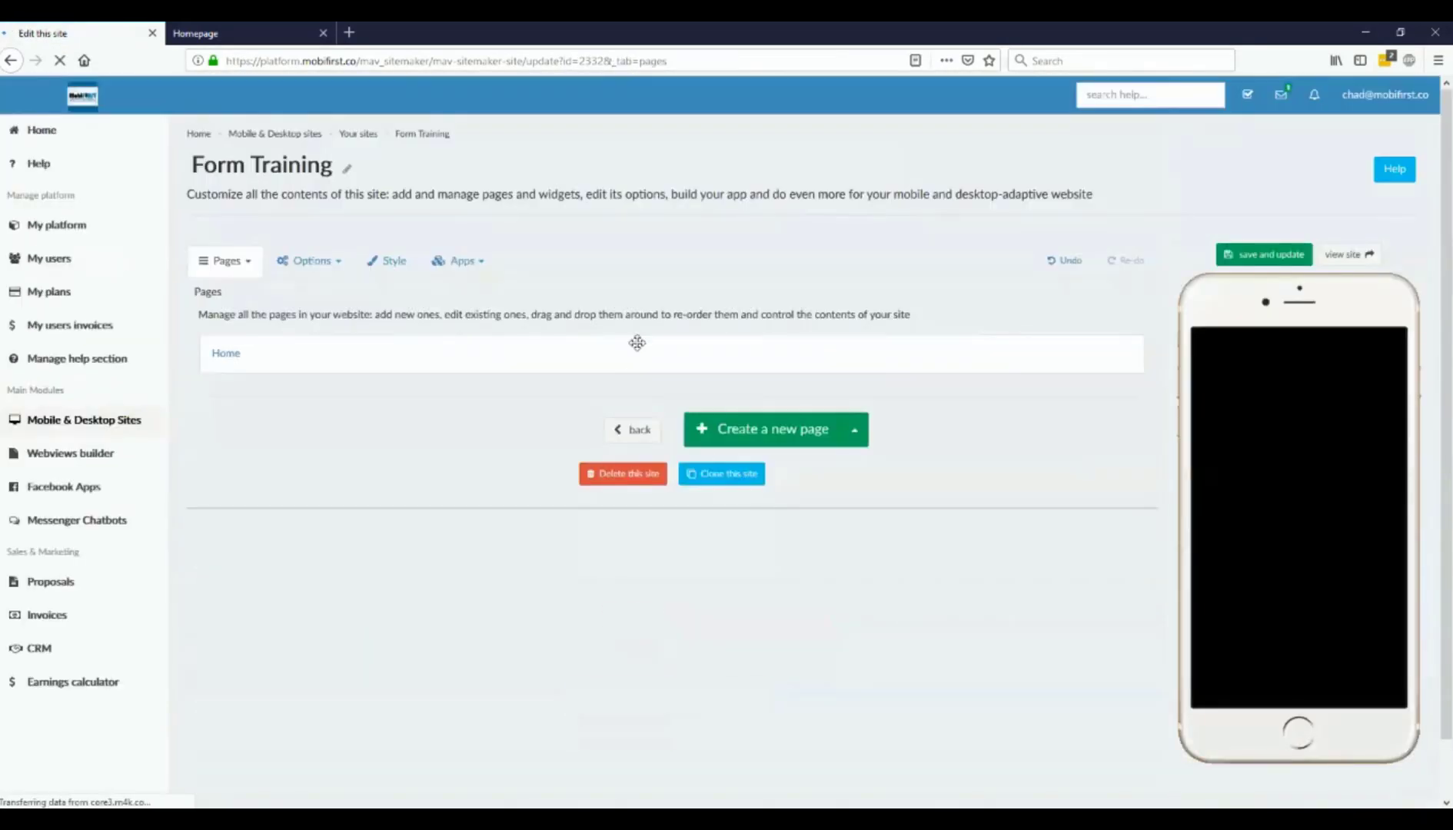
{"action": "left_click", "coordinate": [620, 429]}
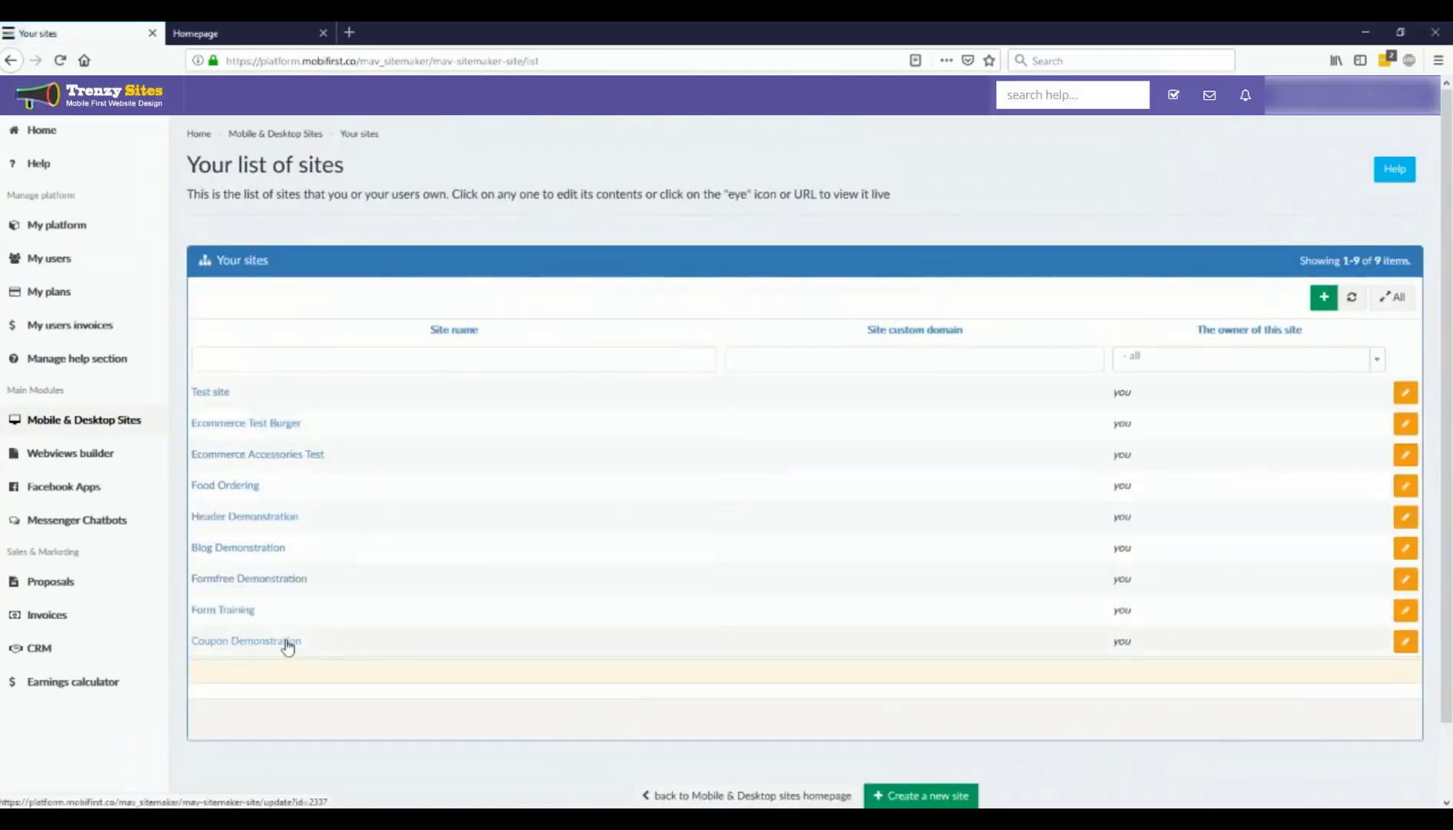
Open the live view of the Coupon Demonstration site and play its video to unlock the coupon.
{"action": "left_click", "coordinate": [288, 643]}
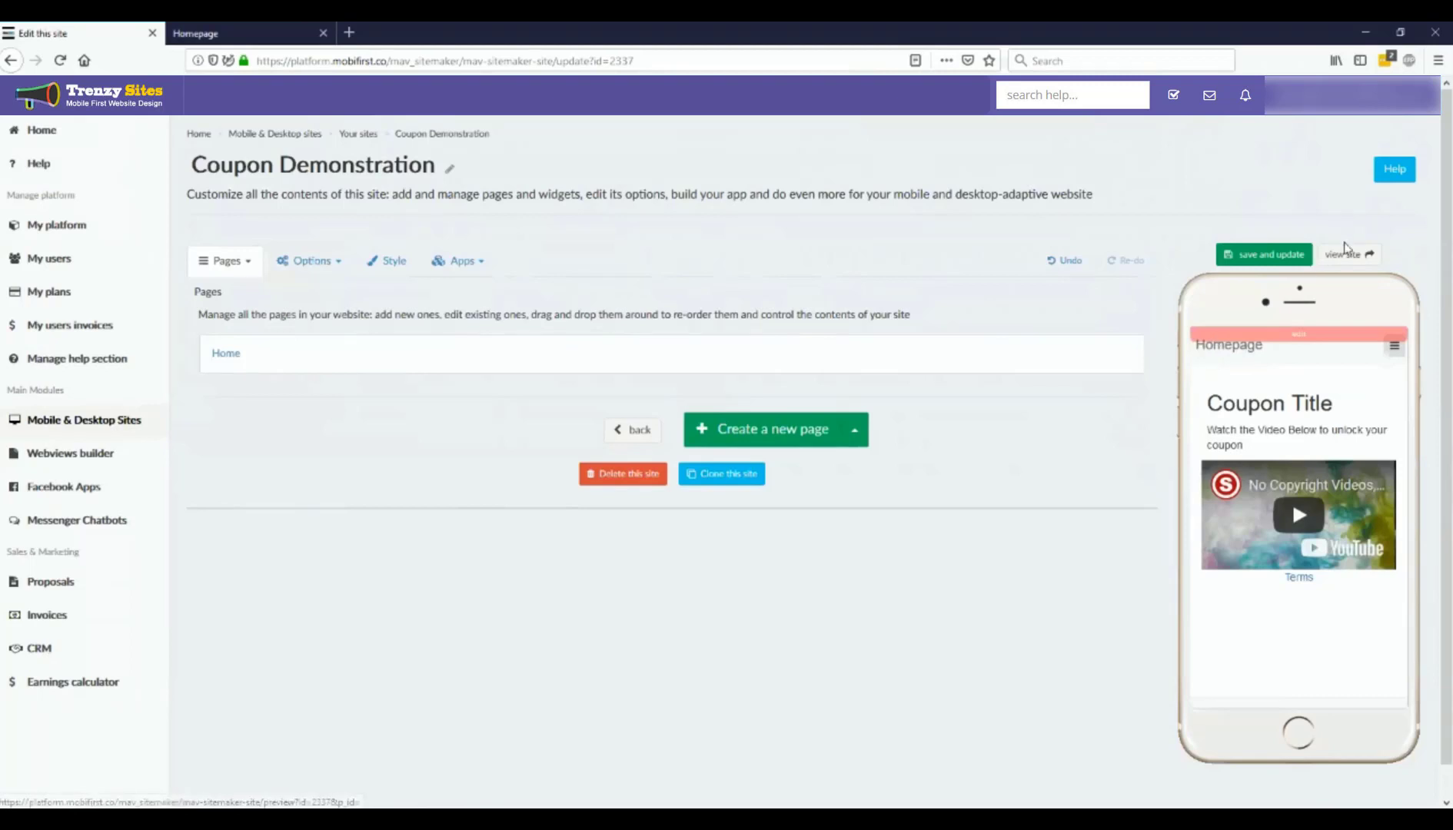
{"action": "left_click", "coordinate": [1355, 266]}
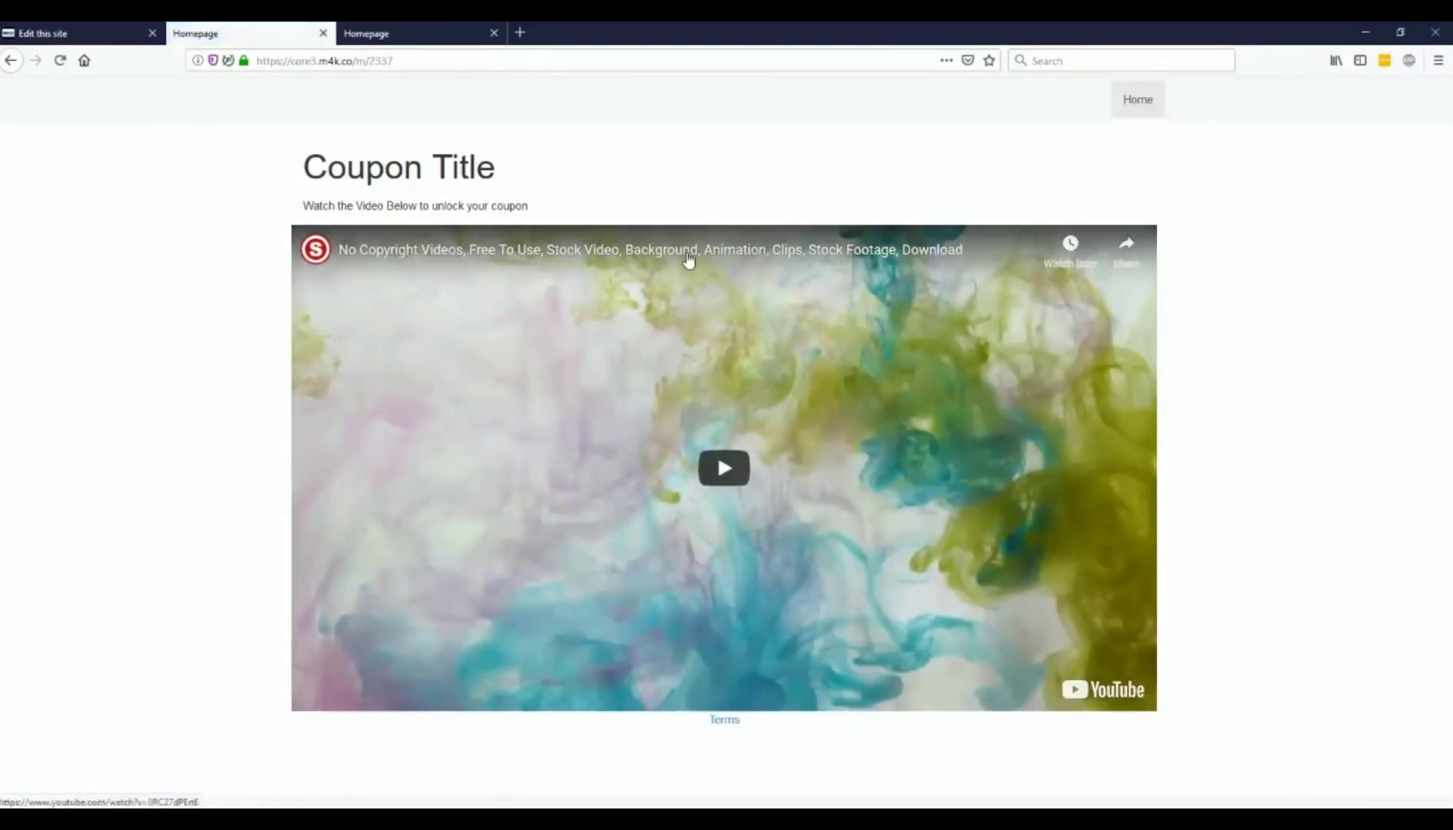
{"action": "left_click", "coordinate": [732, 444]}
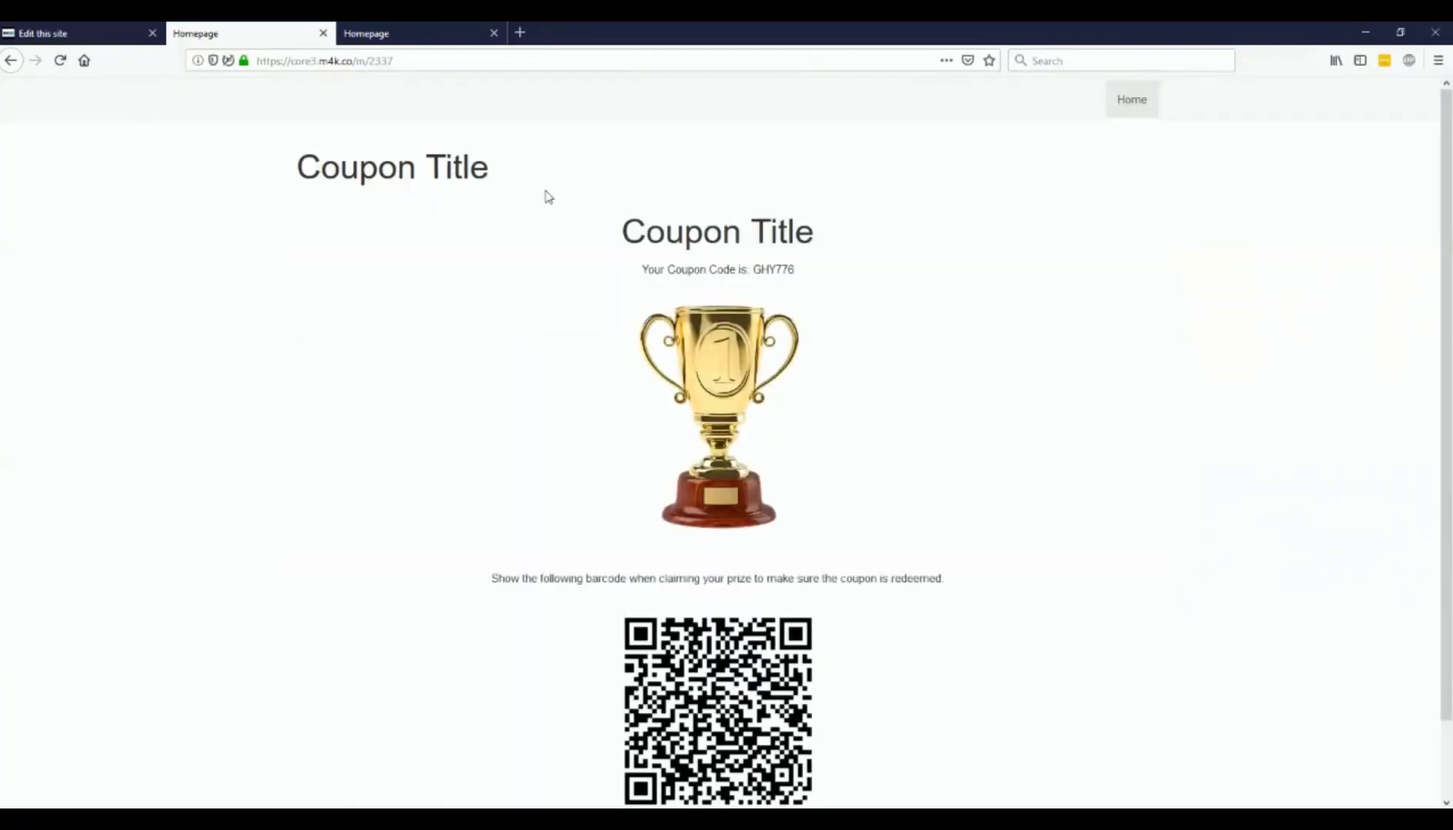
Examine the unlocked coupon's title, coupon code, prize image and redemption barcode.
{"action": "left_click_drag", "start_coordinate": [620, 231], "coordinate": [815, 232]}
{"action": "left_click_drag", "start_coordinate": [603, 286], "coordinate": [801, 276]}
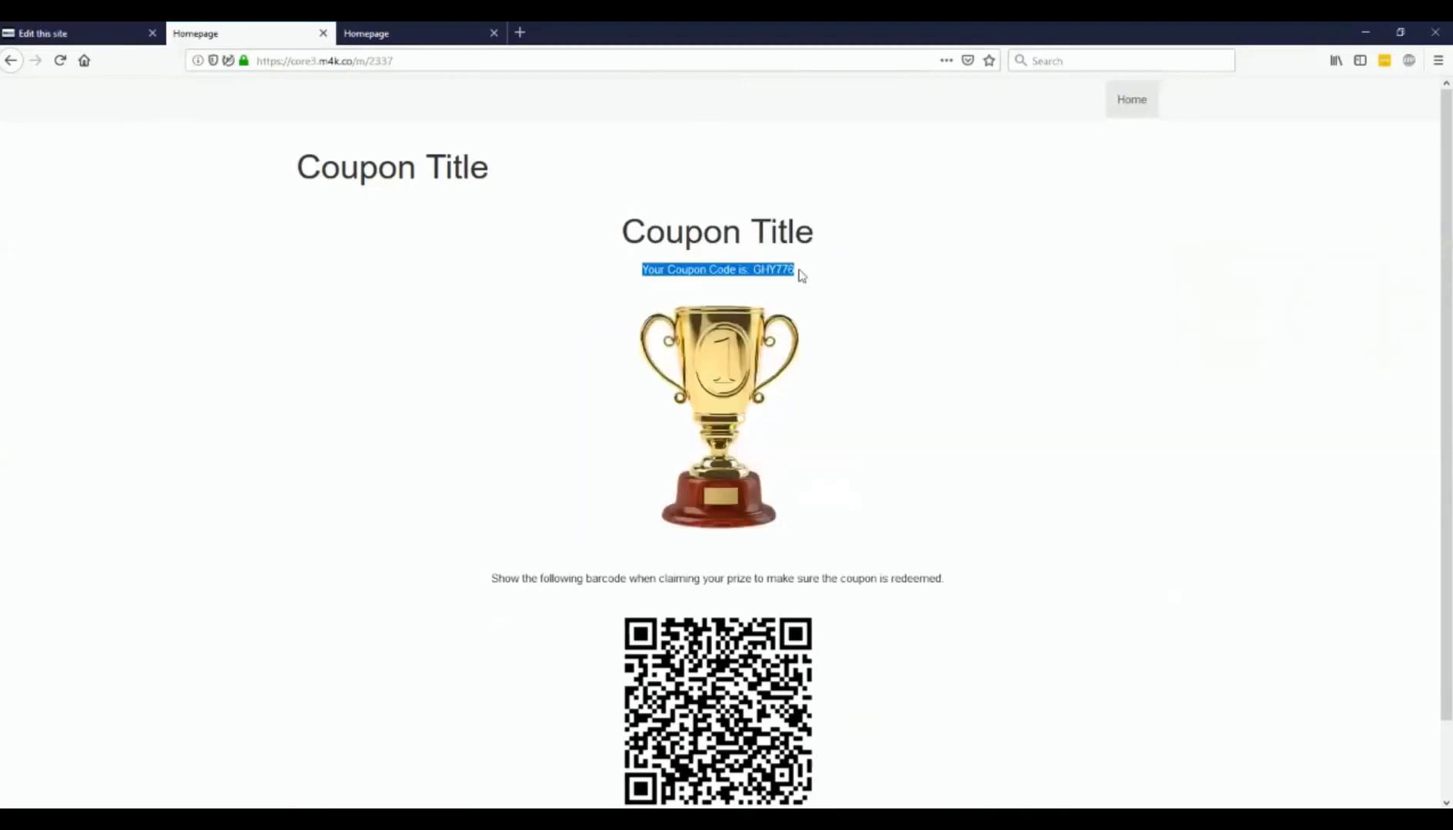
{"action": "scroll", "coordinate": [734, 358], "scroll_direction": "down", "scroll_amount": 2}
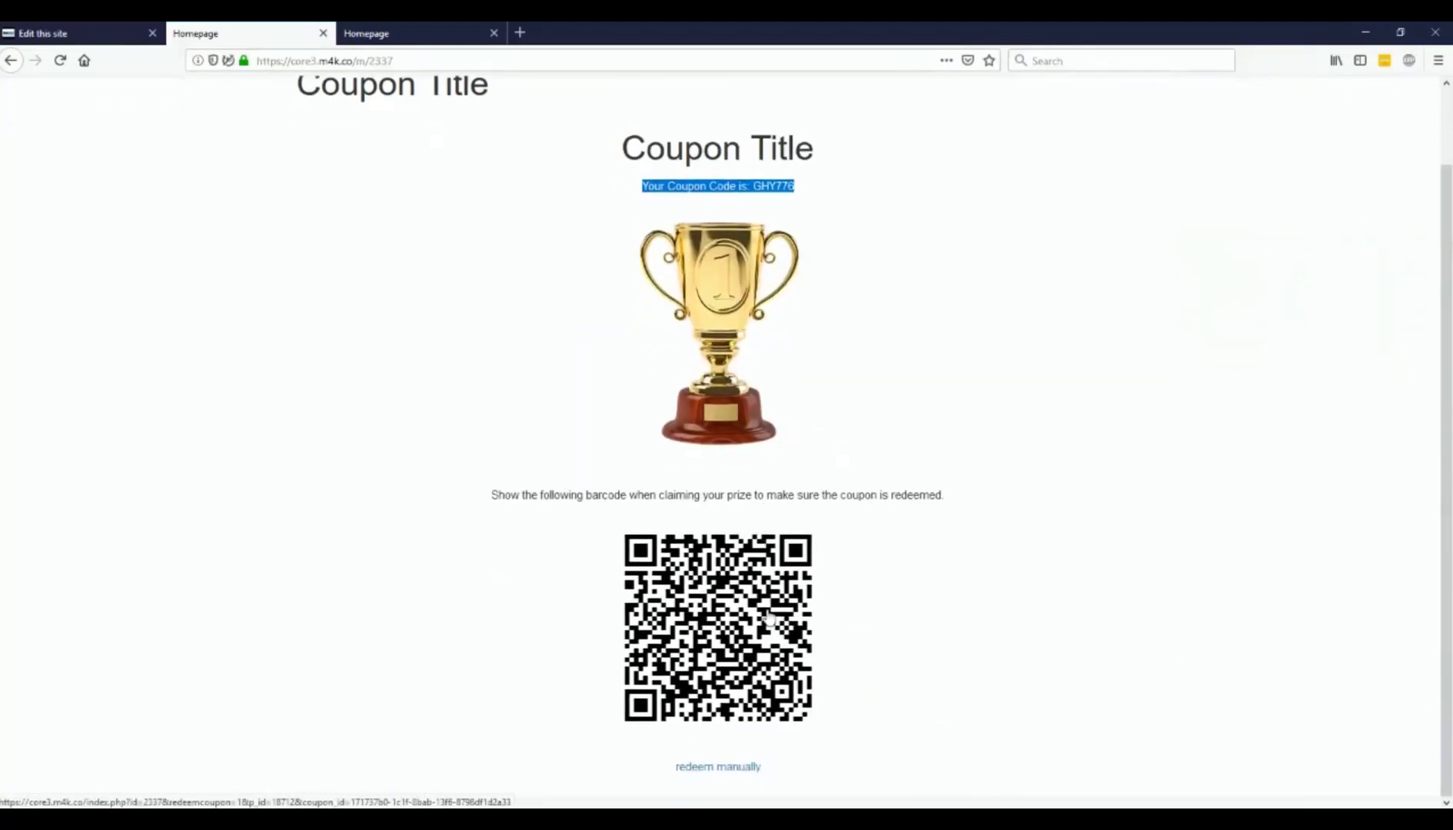
{"action": "scroll", "coordinate": [766, 615], "scroll_direction": "up", "scroll_amount": 2}
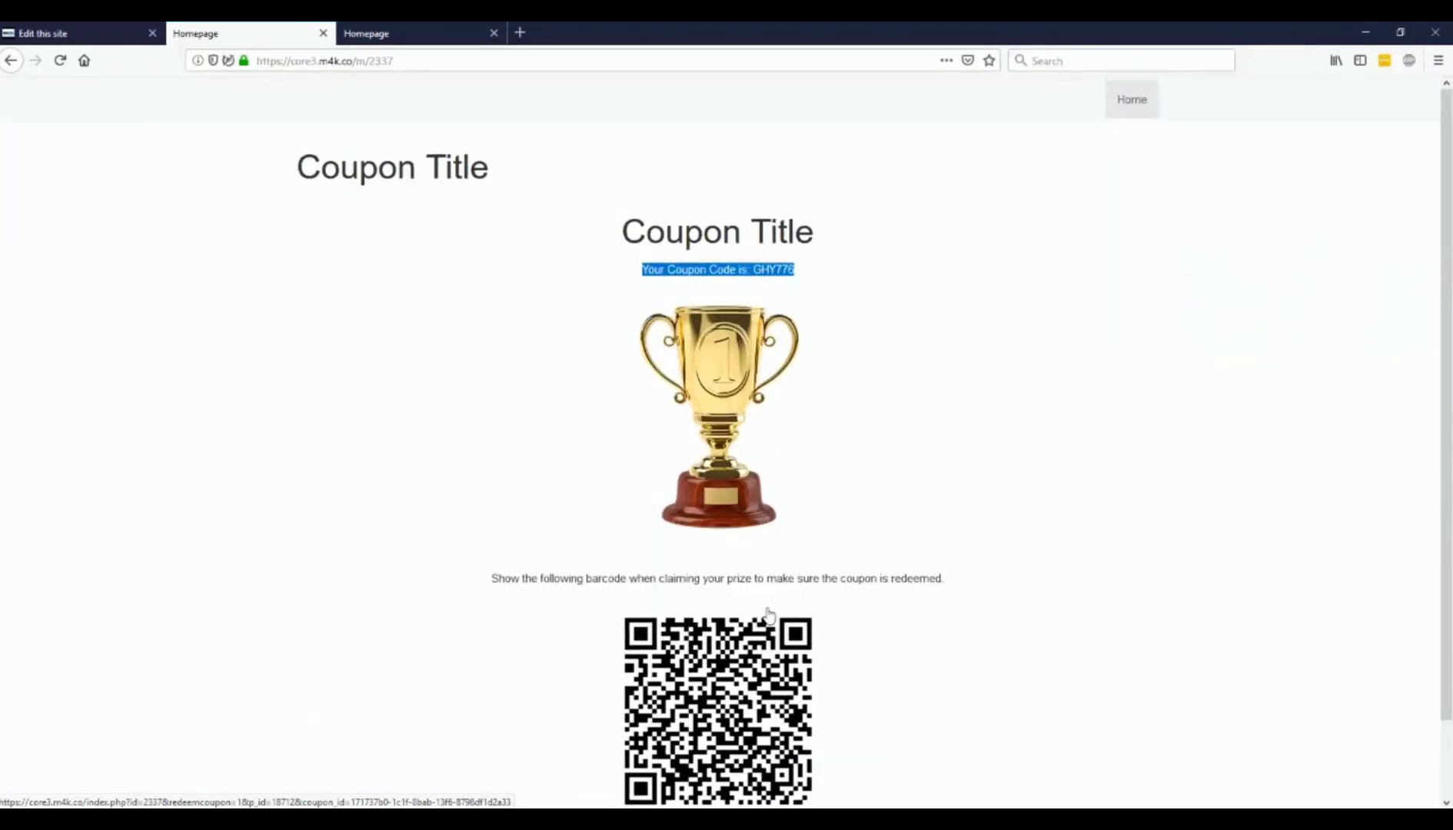
{"action": "scroll", "coordinate": [838, 487], "scroll_direction": "down", "scroll_amount": 2}
{"action": "left_click", "coordinate": [840, 486]}
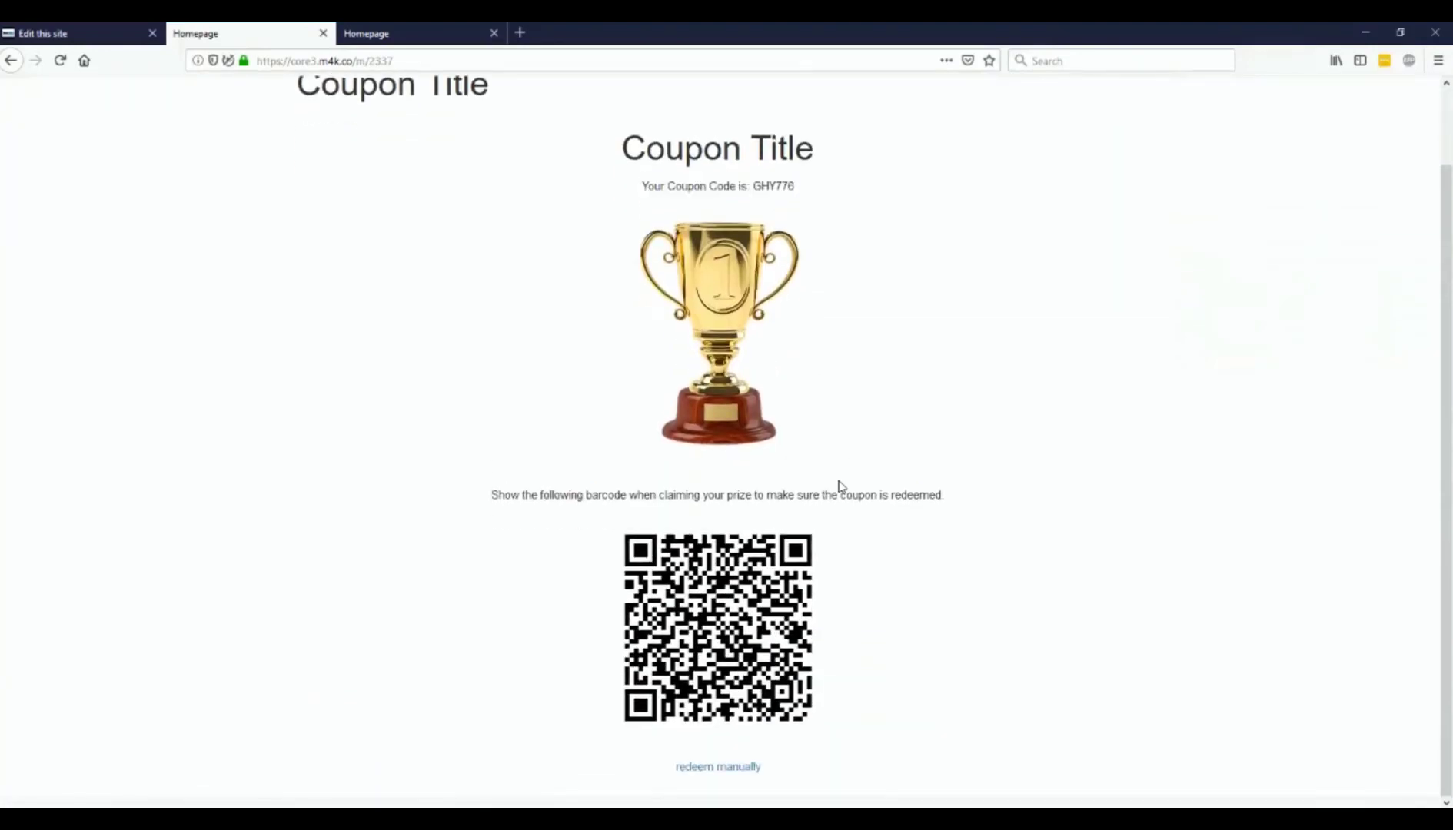
Redeem the coupon manually, confirm the redemption and play the unlock video again to check the coupon's status.
{"action": "left_click", "coordinate": [753, 768]}
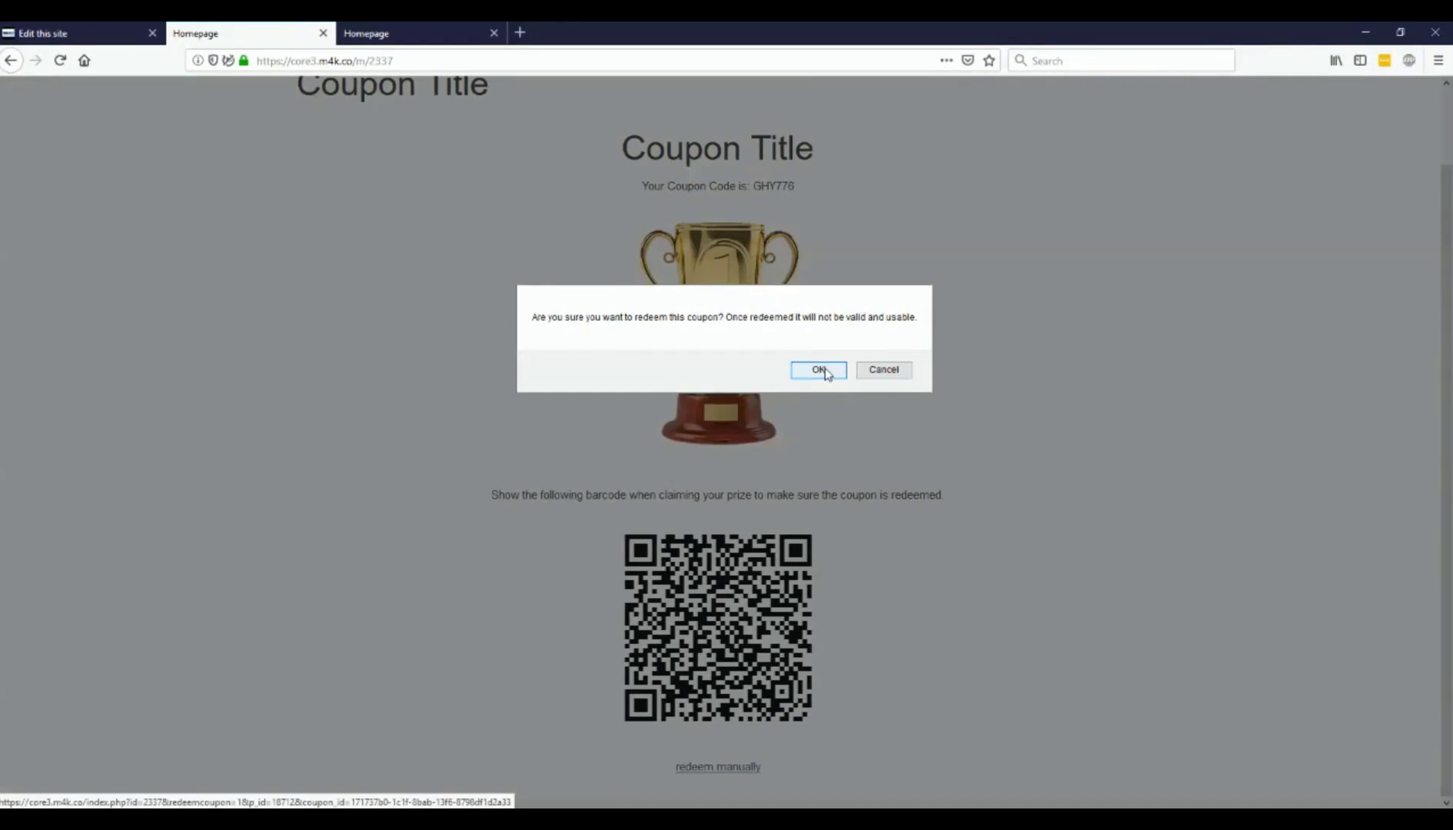
{"action": "left_click", "coordinate": [819, 370]}
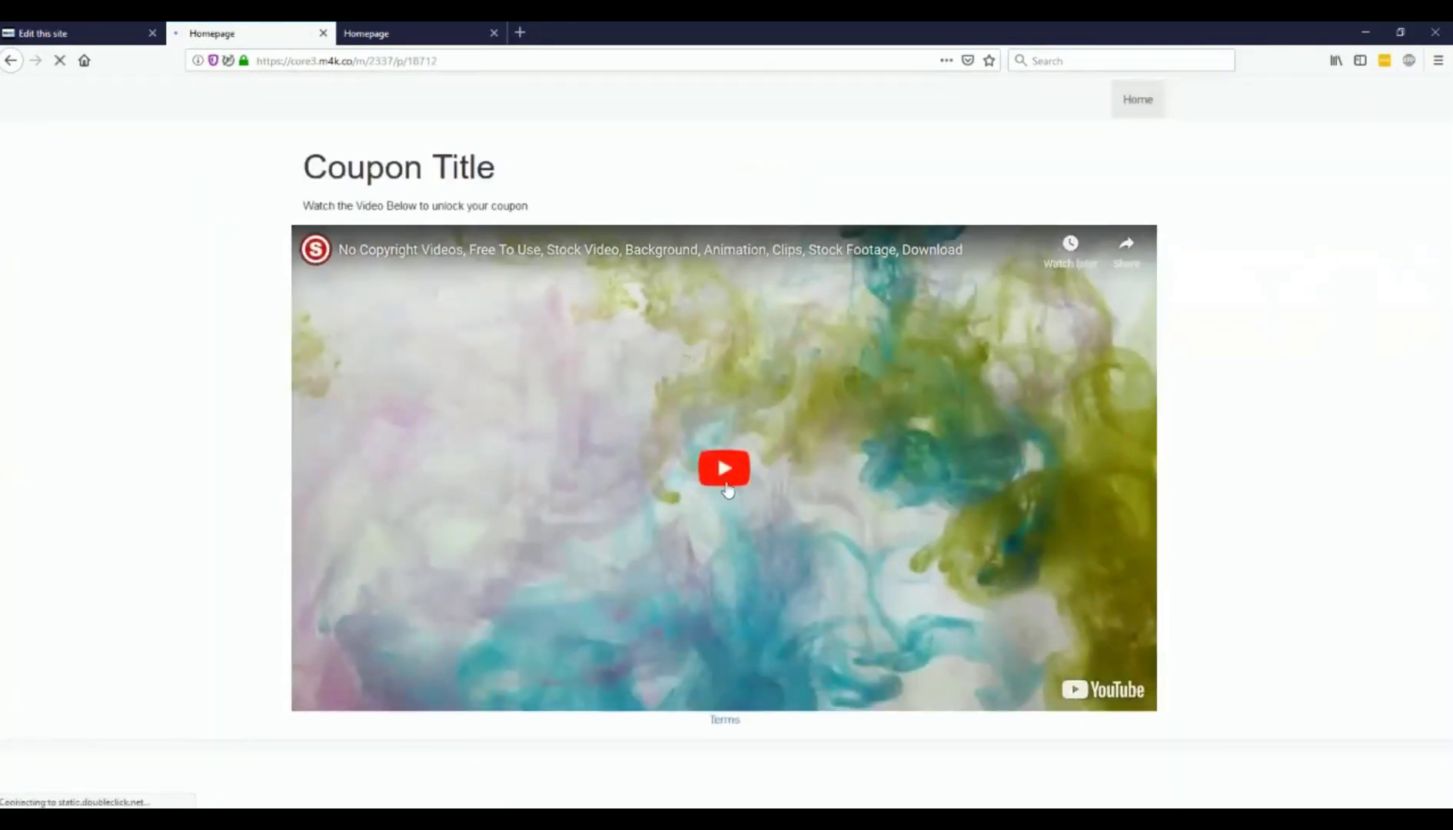
{"action": "left_click", "coordinate": [726, 484]}
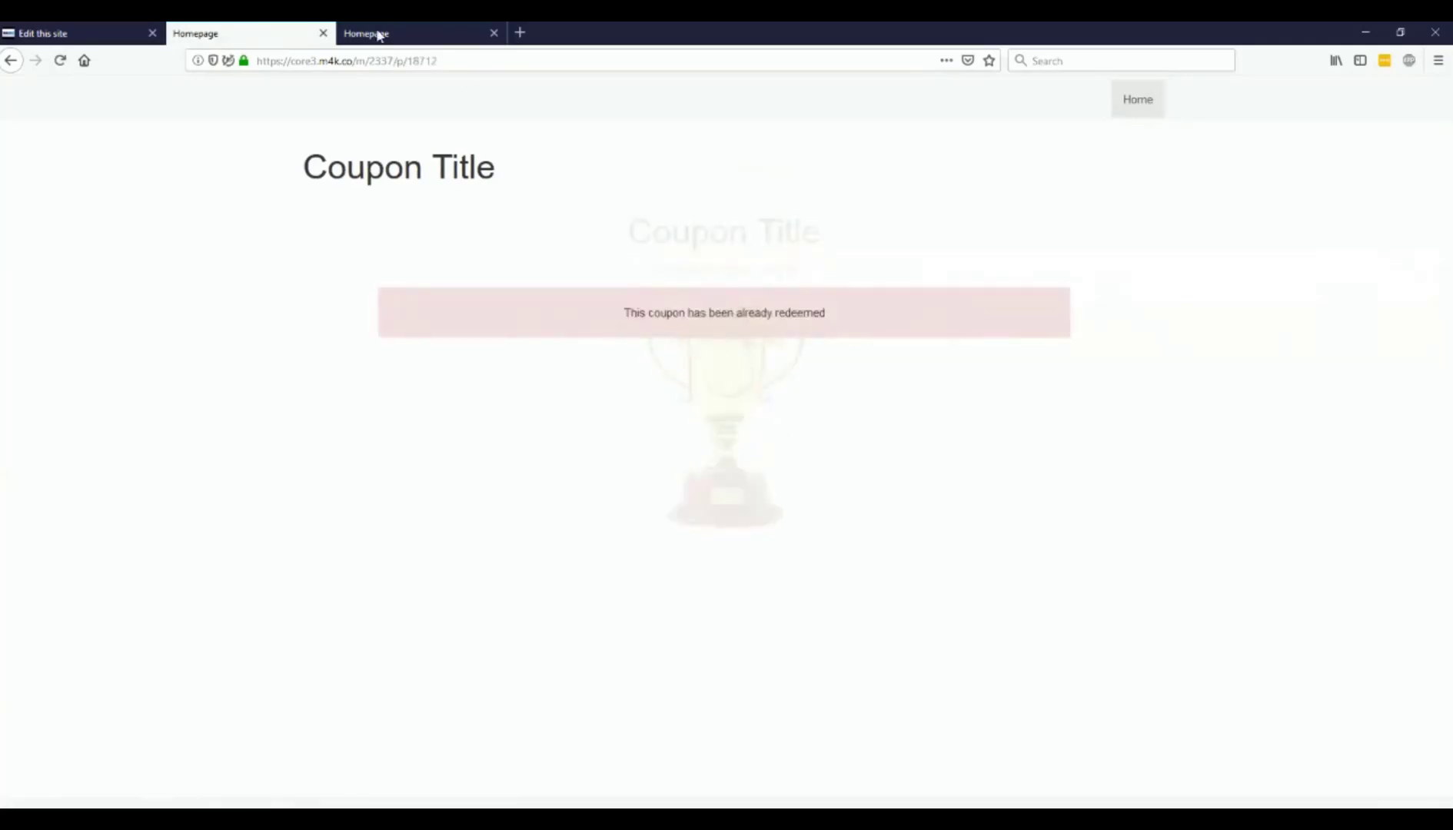
Open the Coupon widget on the Coupon Demonstration site's Home page and copy its YouTube video URL.
{"action": "left_click", "coordinate": [68, 26]}
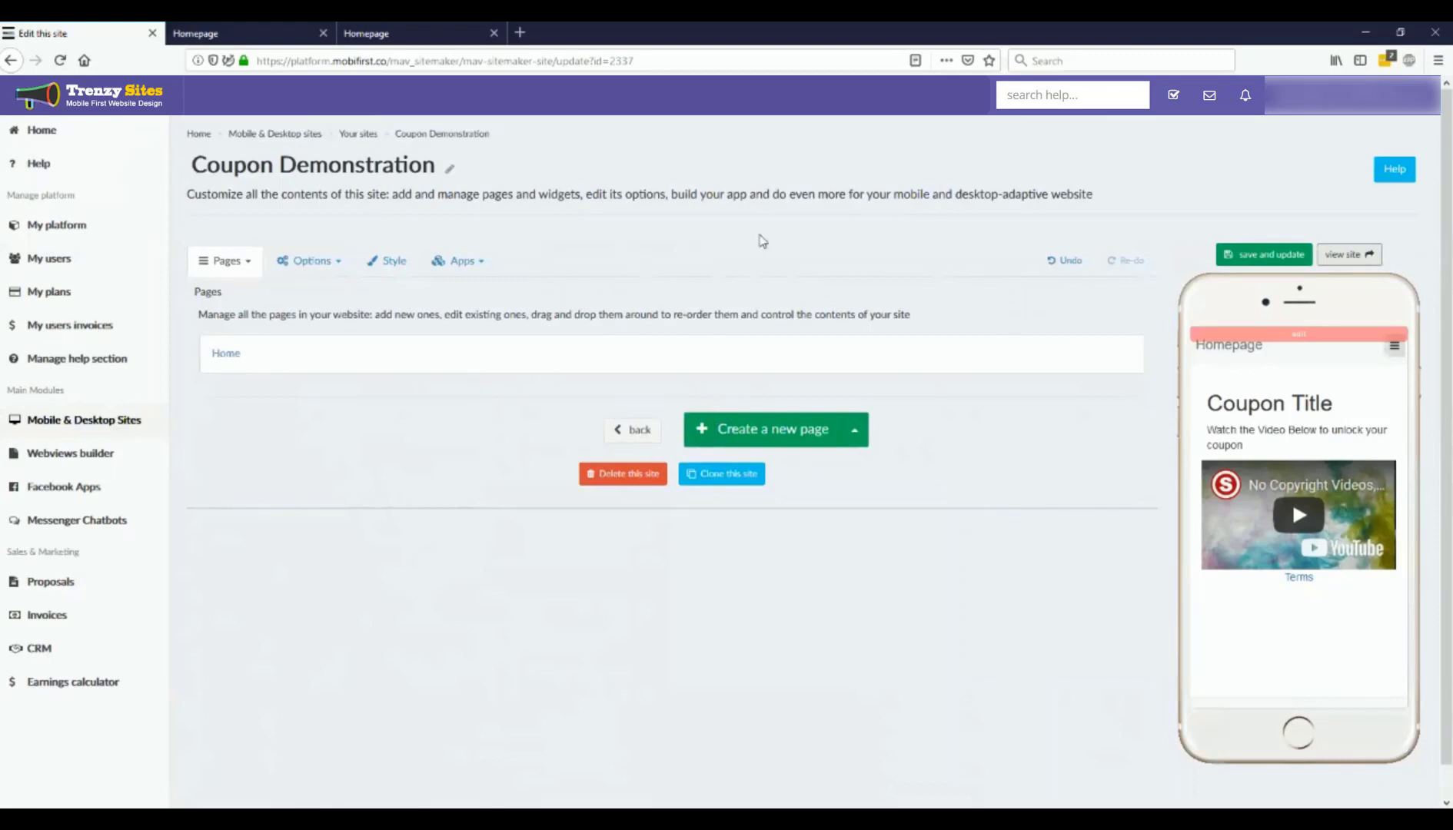
{"action": "left_click", "coordinate": [228, 357]}
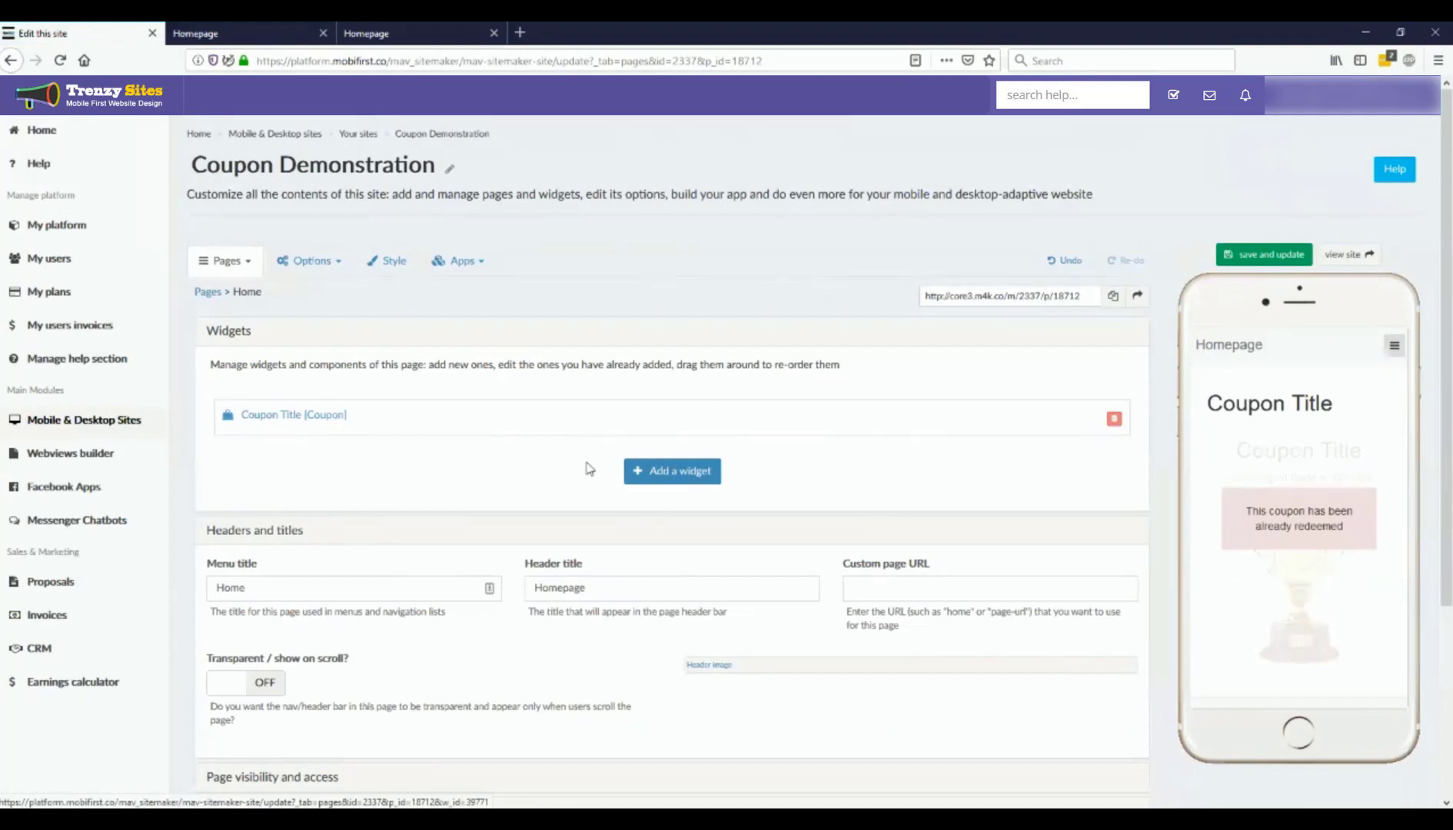
{"action": "left_click", "coordinate": [308, 415]}
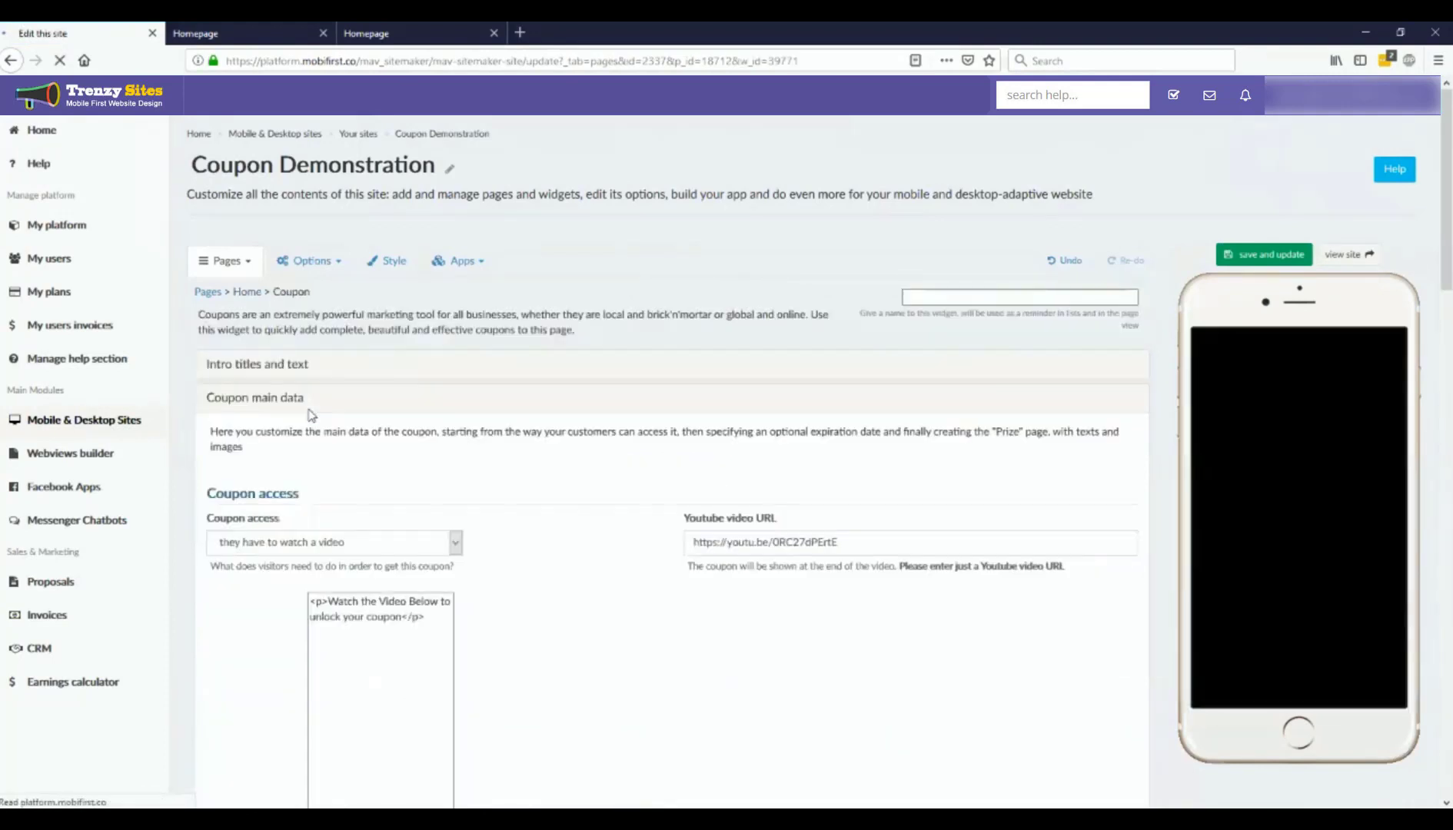
{"action": "double_click", "coordinate": [833, 543]}
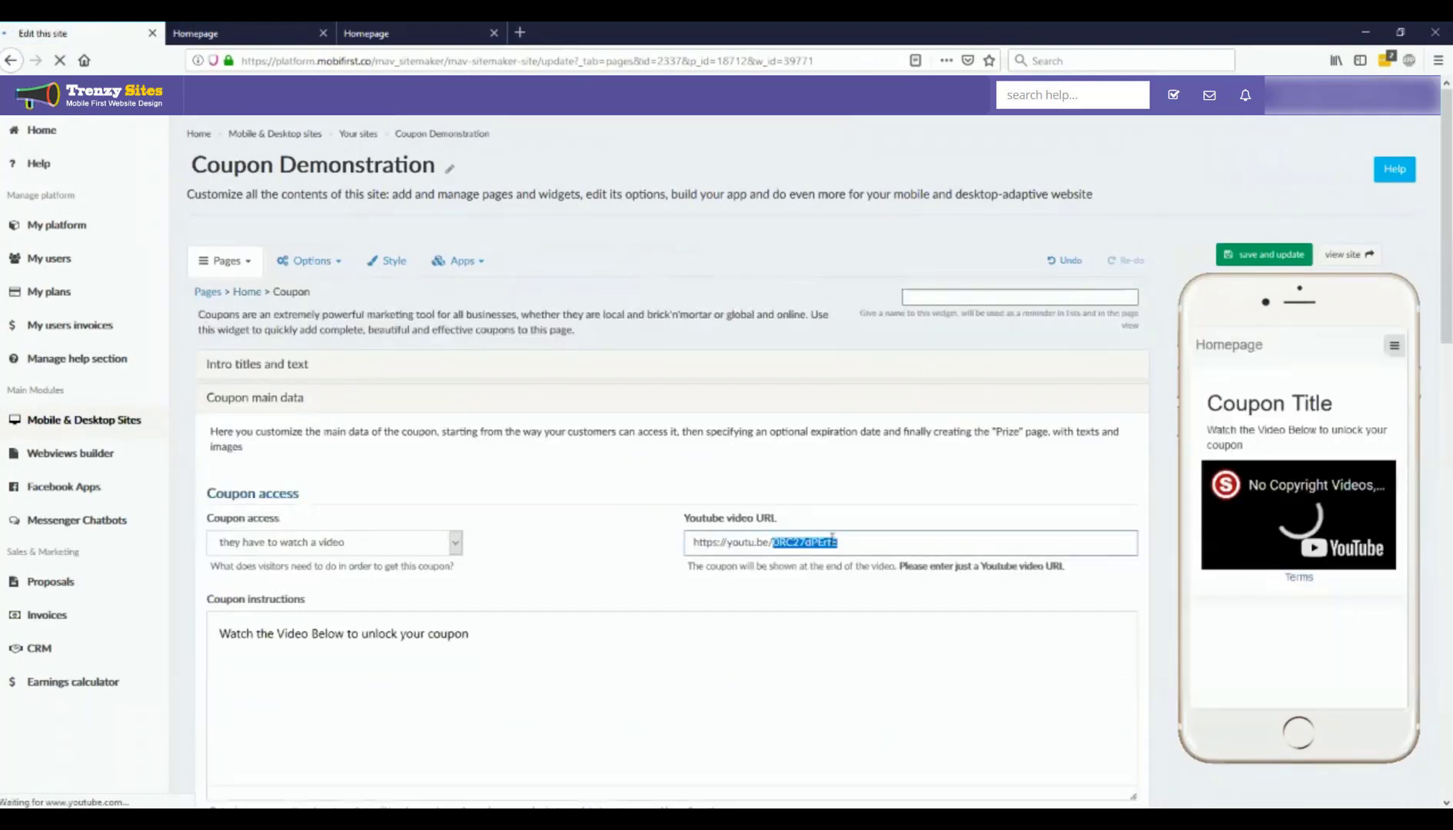
Delete the existing Coupon widget from the Home page and confirm the deletion.
{"action": "scroll", "coordinate": [833, 540], "scroll_direction": "down", "scroll_amount": 10}
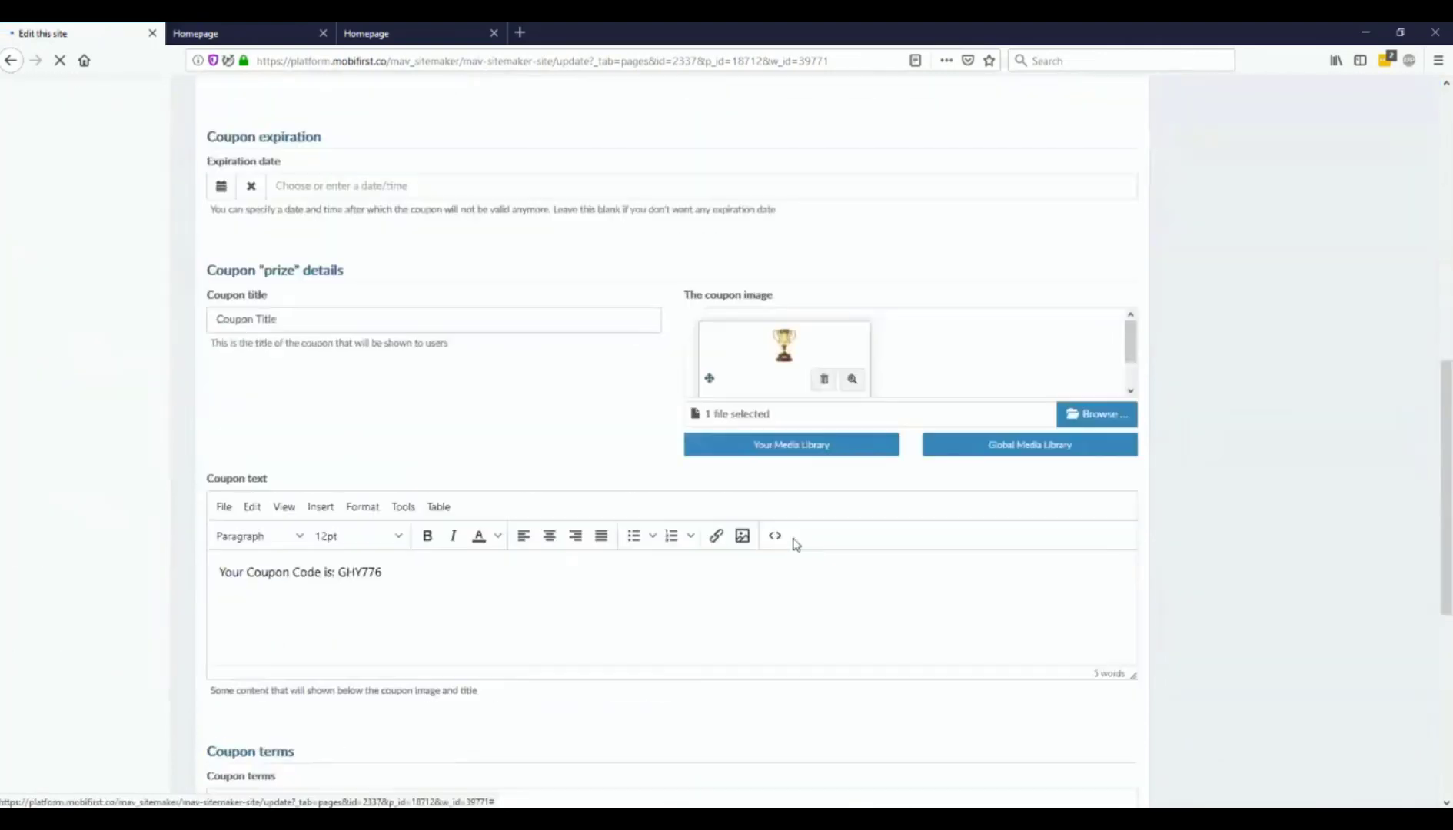
{"action": "scroll", "coordinate": [796, 545], "scroll_direction": "up", "scroll_amount": 10}
{"action": "scroll", "coordinate": [788, 313], "scroll_direction": "down", "scroll_amount": 16}
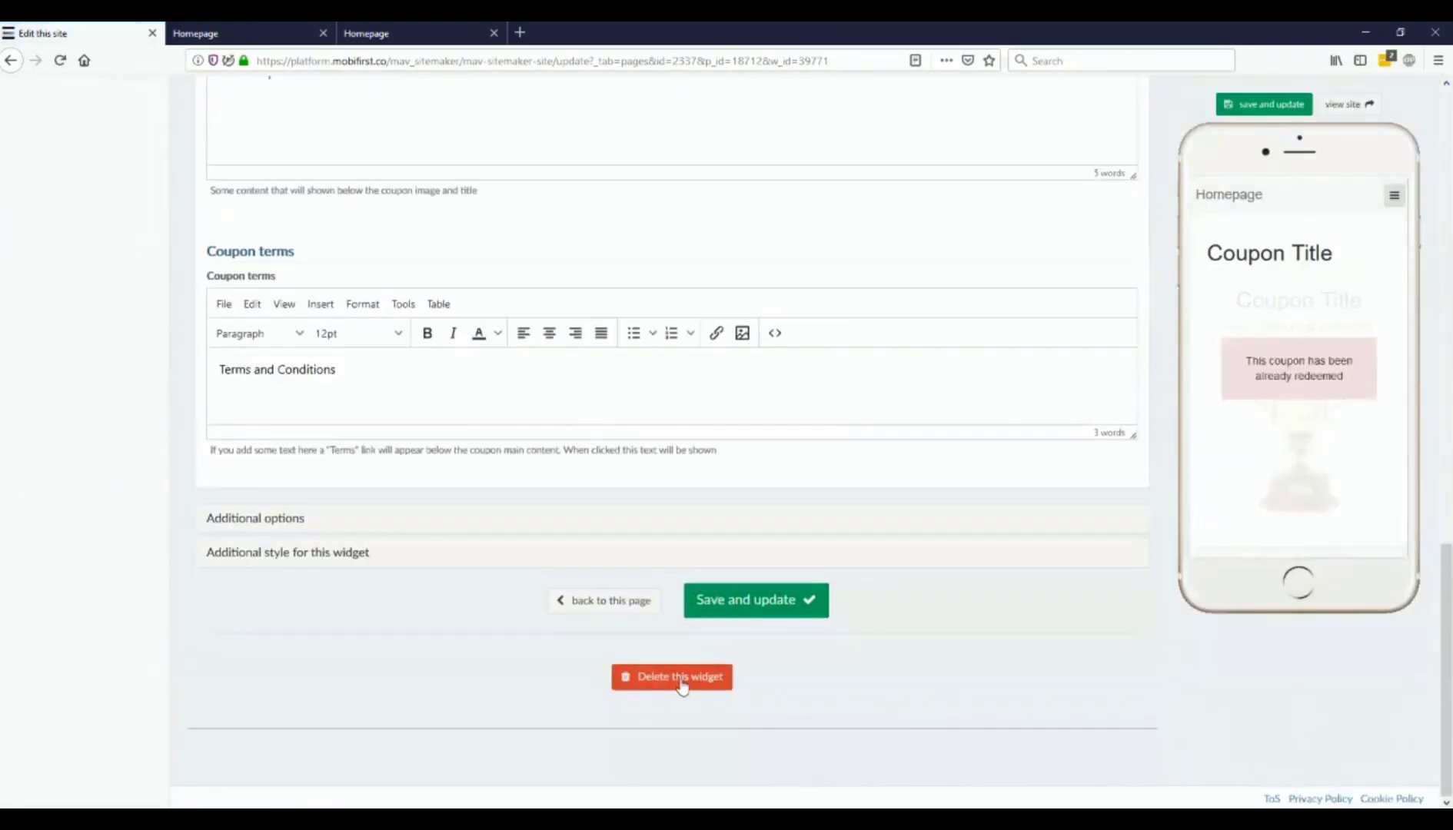
{"action": "left_click", "coordinate": [680, 680]}
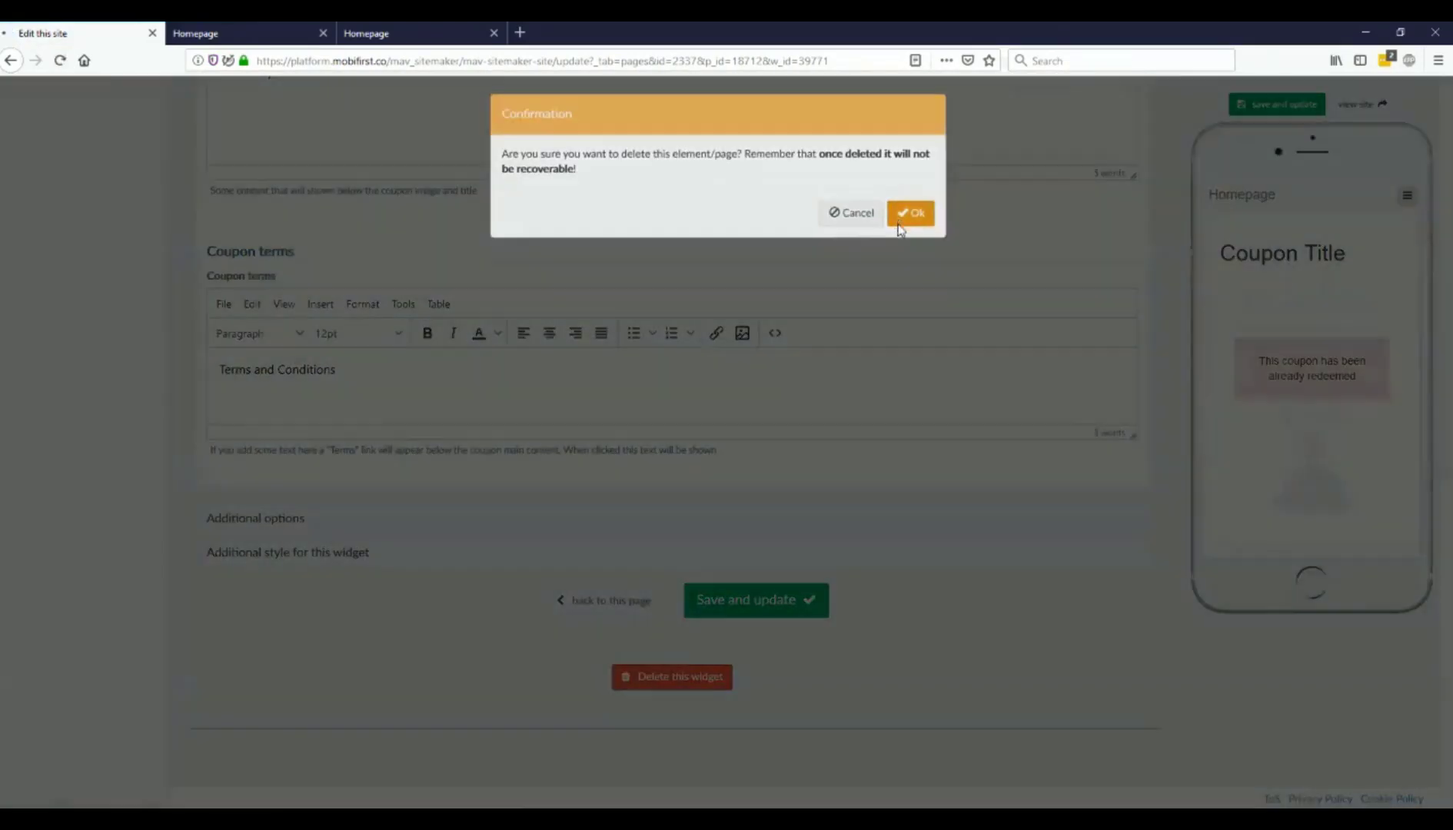
{"action": "left_click", "coordinate": [902, 208]}
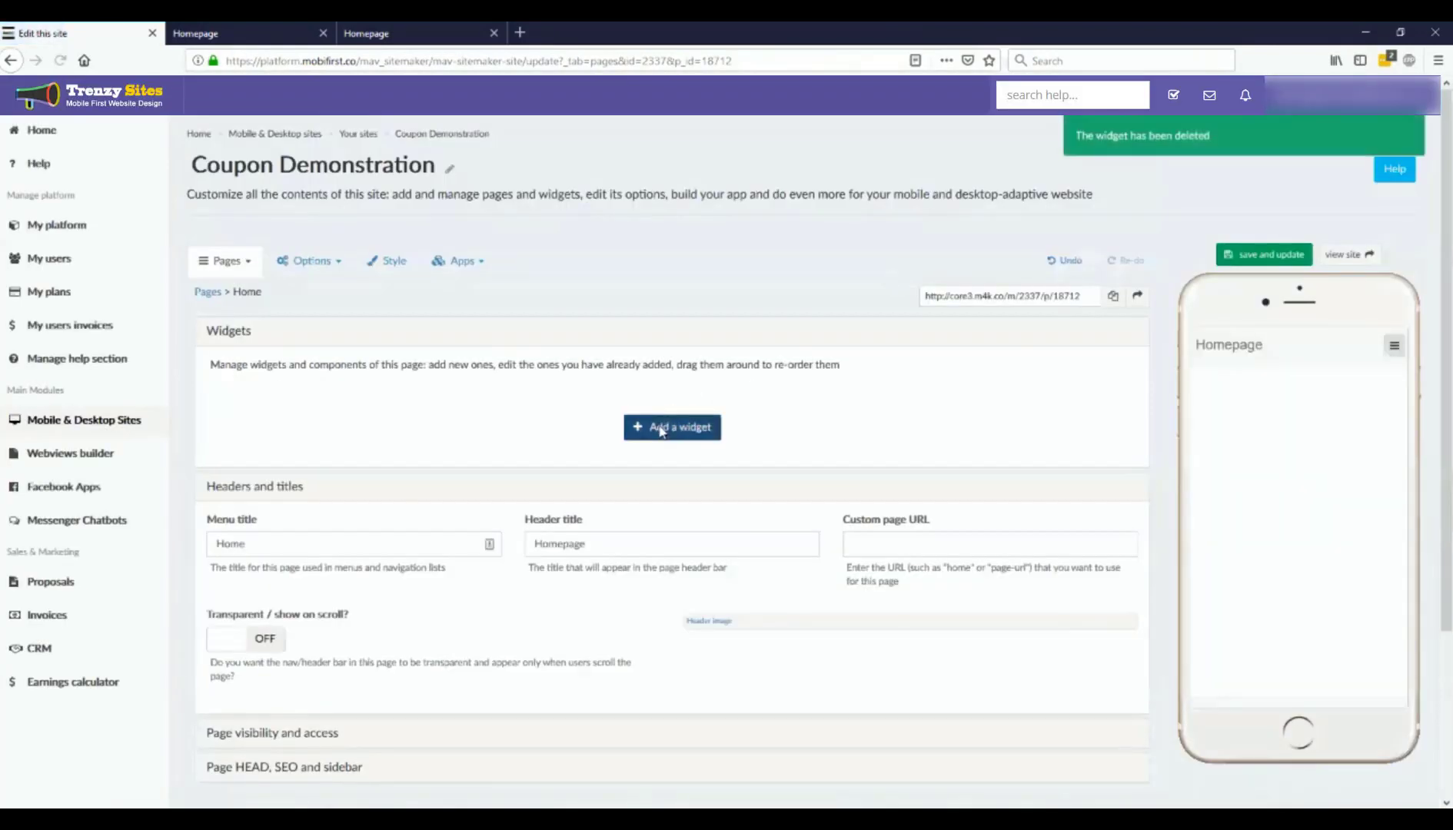
Add a new Coupon widget to the Home page and keep its access at "nothing, the coupon is immediately visible".
{"action": "left_click", "coordinate": [661, 430]}
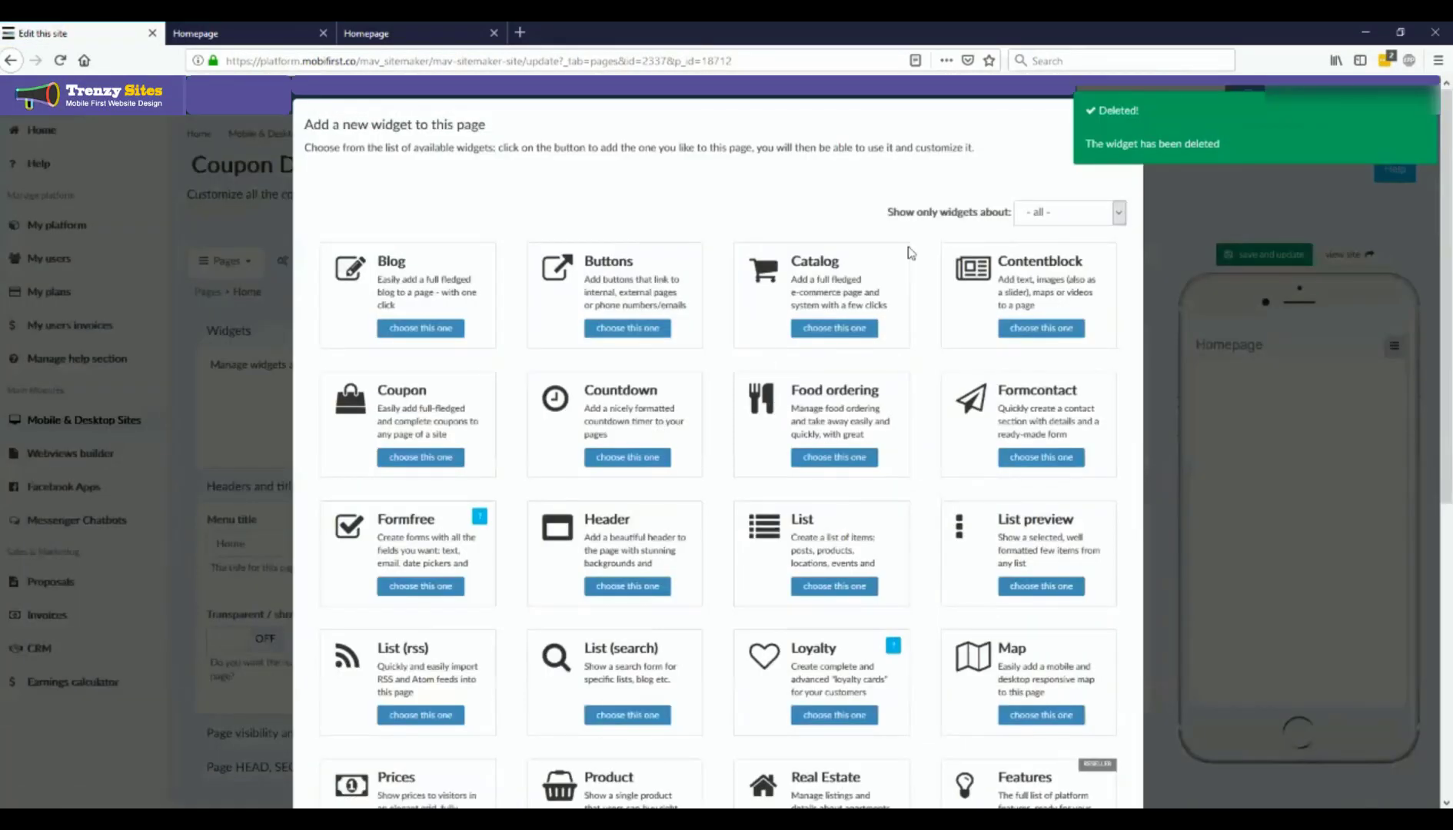
{"action": "left_click", "coordinate": [406, 456]}
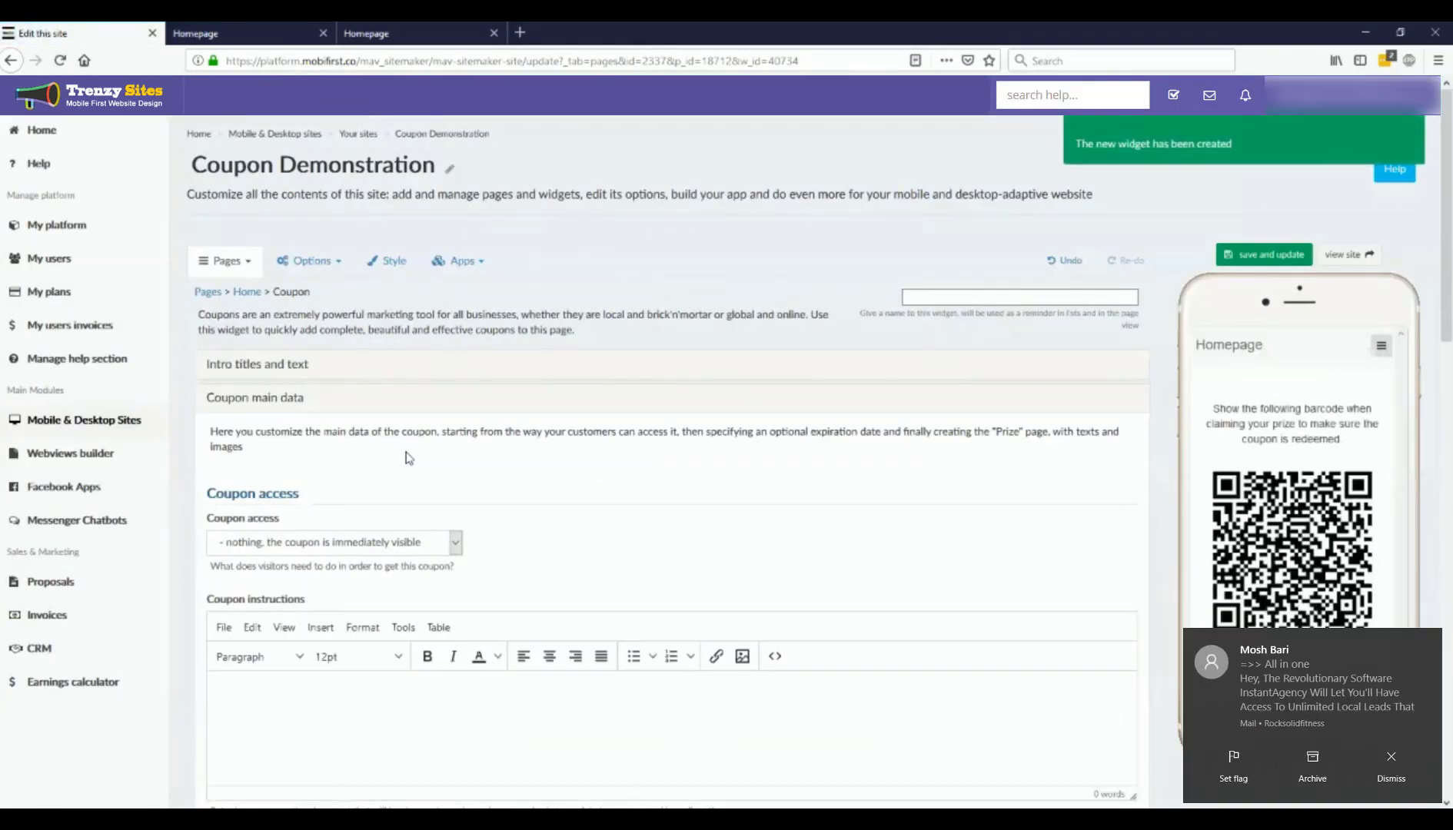
{"action": "scroll", "coordinate": [408, 457], "scroll_direction": "down", "scroll_amount": 2}
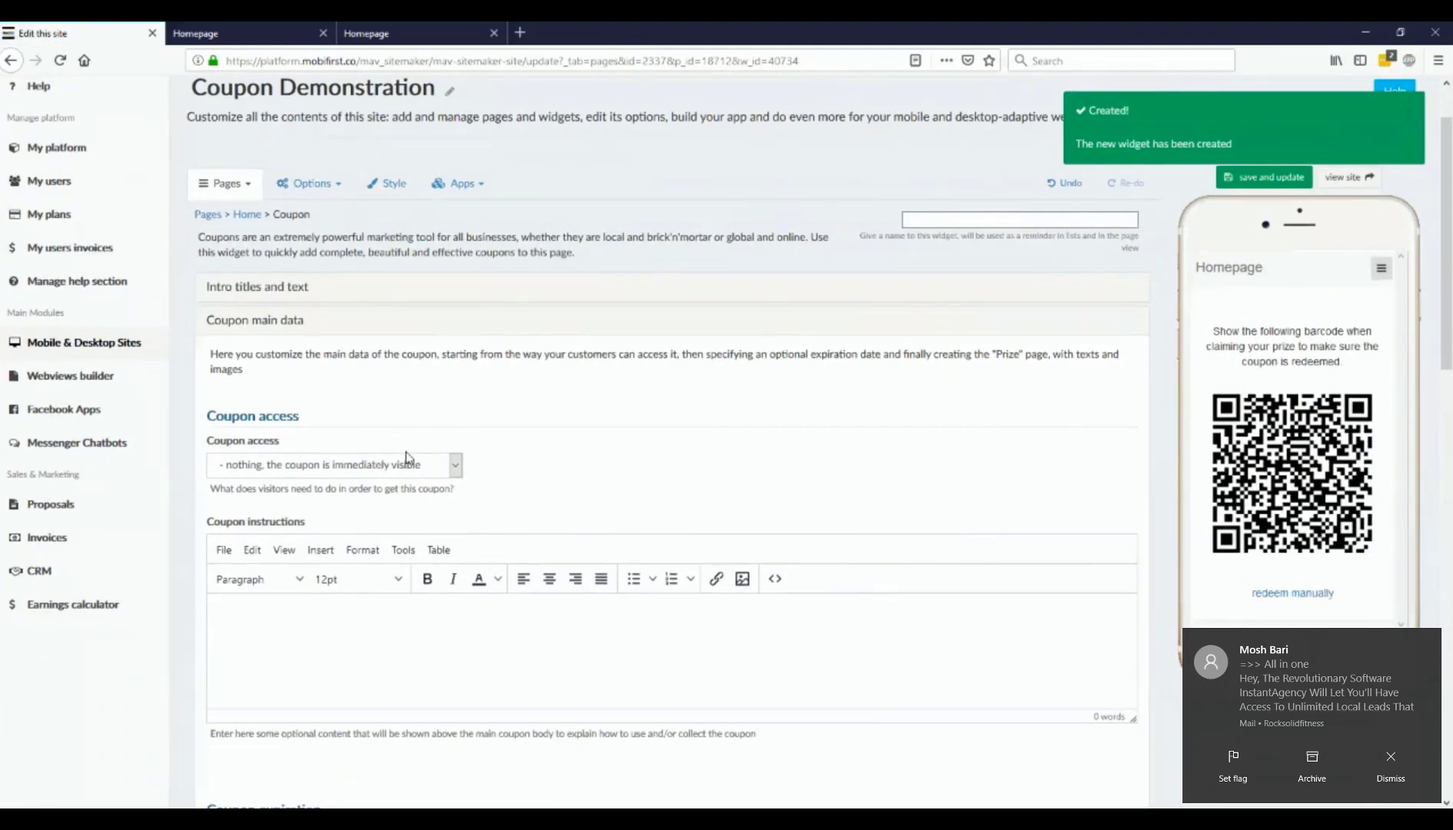
{"action": "scroll", "coordinate": [407, 458], "scroll_direction": "down", "scroll_amount": 2}
{"action": "left_click", "coordinate": [369, 394]}
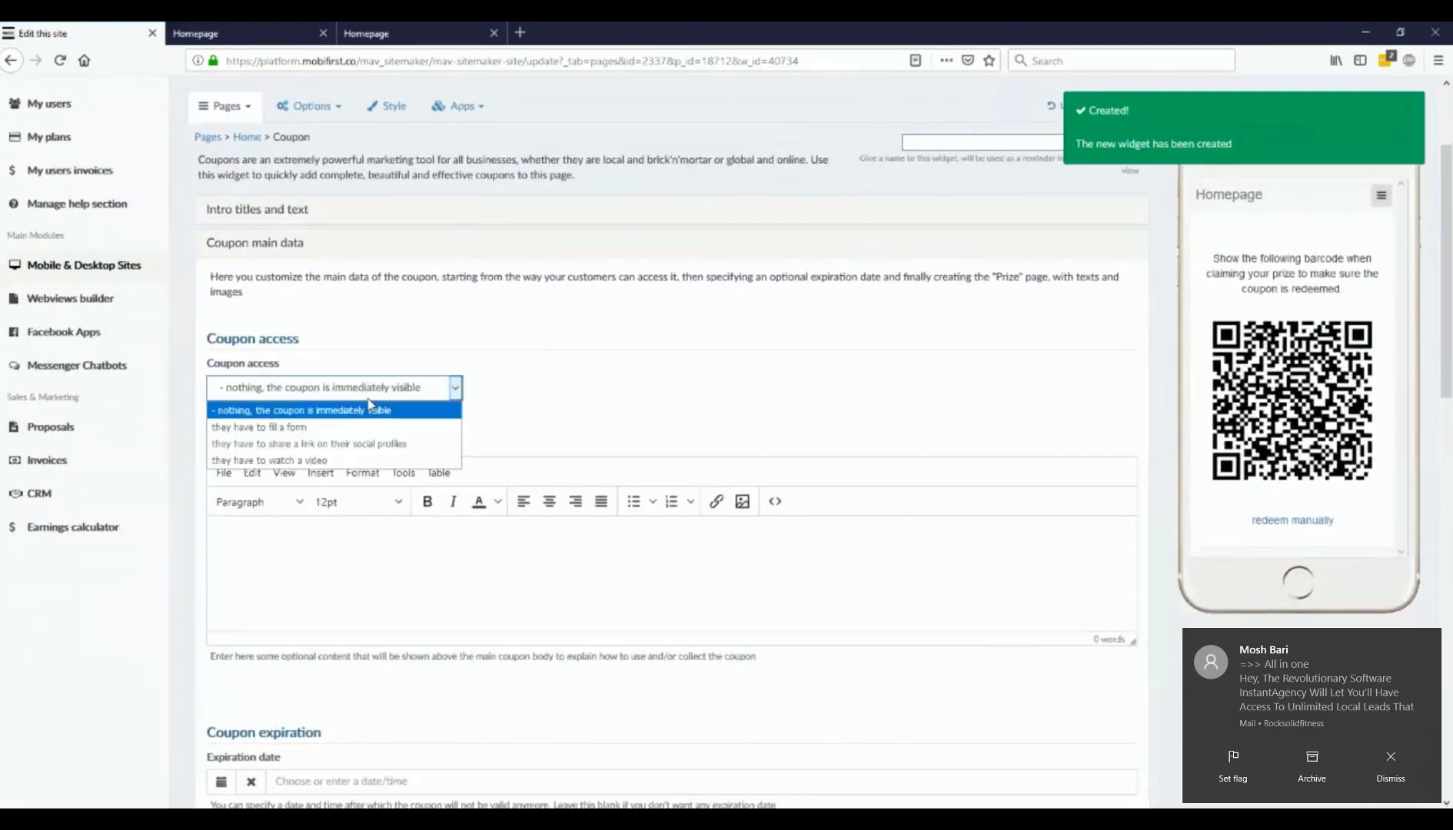
{"action": "left_click", "coordinate": [371, 409]}
{"action": "scroll", "coordinate": [785, 470], "scroll_direction": "up", "scroll_amount": 3}
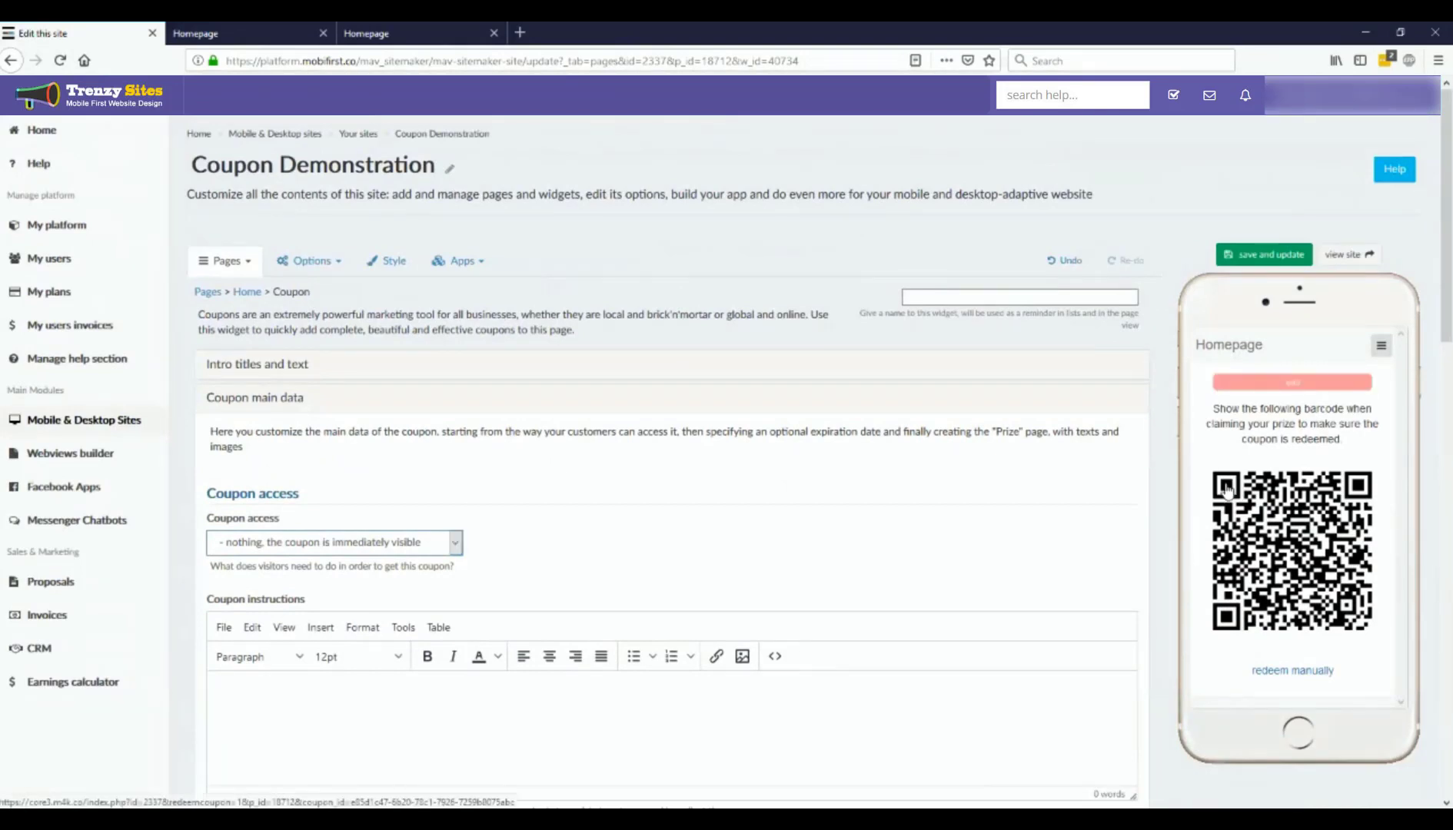
Set the coupon access to "they have to fill a form" with the name and email fields, and save the widget.
{"action": "left_click", "coordinate": [429, 550]}
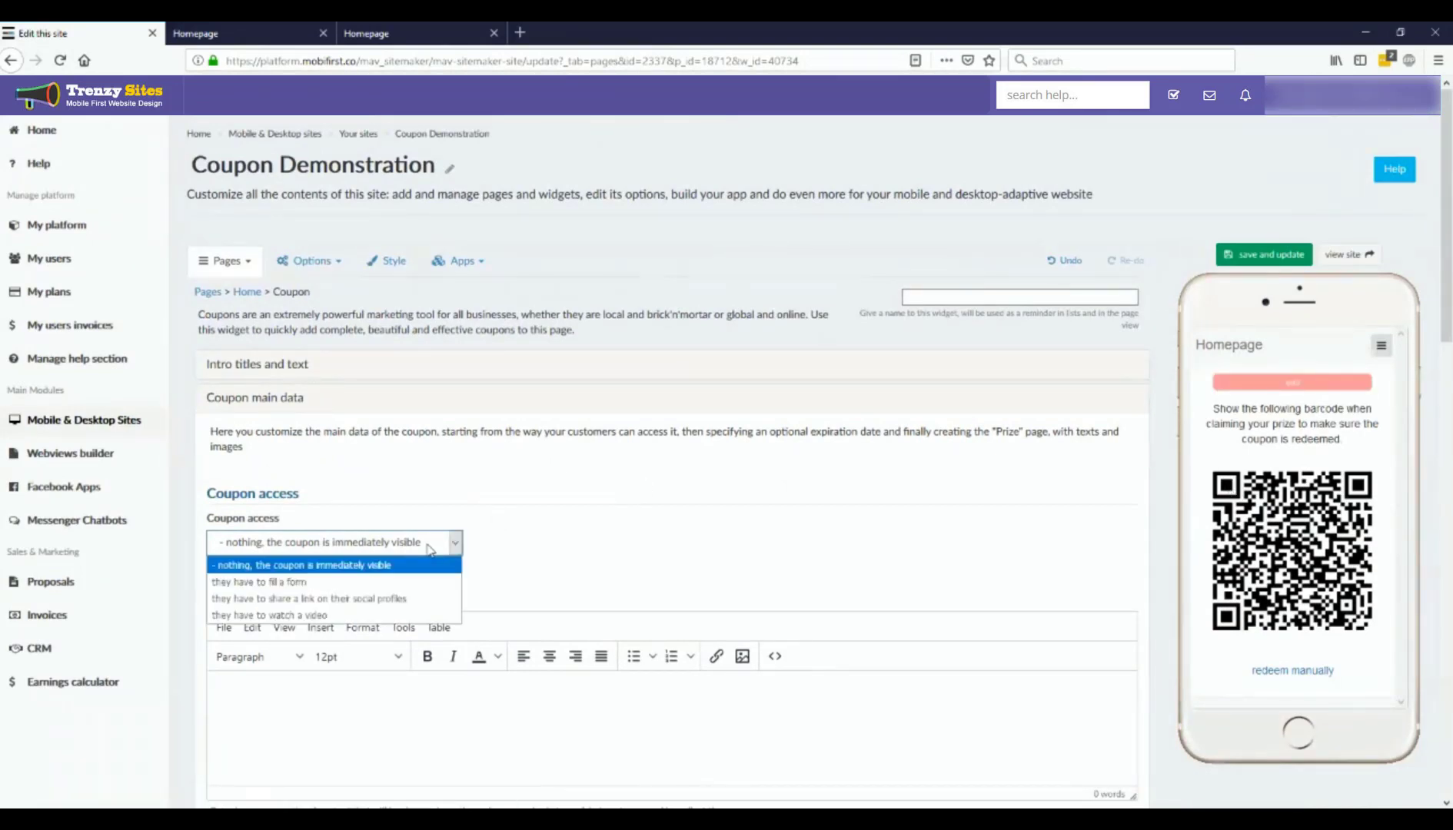
{"action": "left_click", "coordinate": [356, 583]}
{"action": "scroll", "coordinate": [578, 465], "scroll_direction": "down", "scroll_amount": 2}
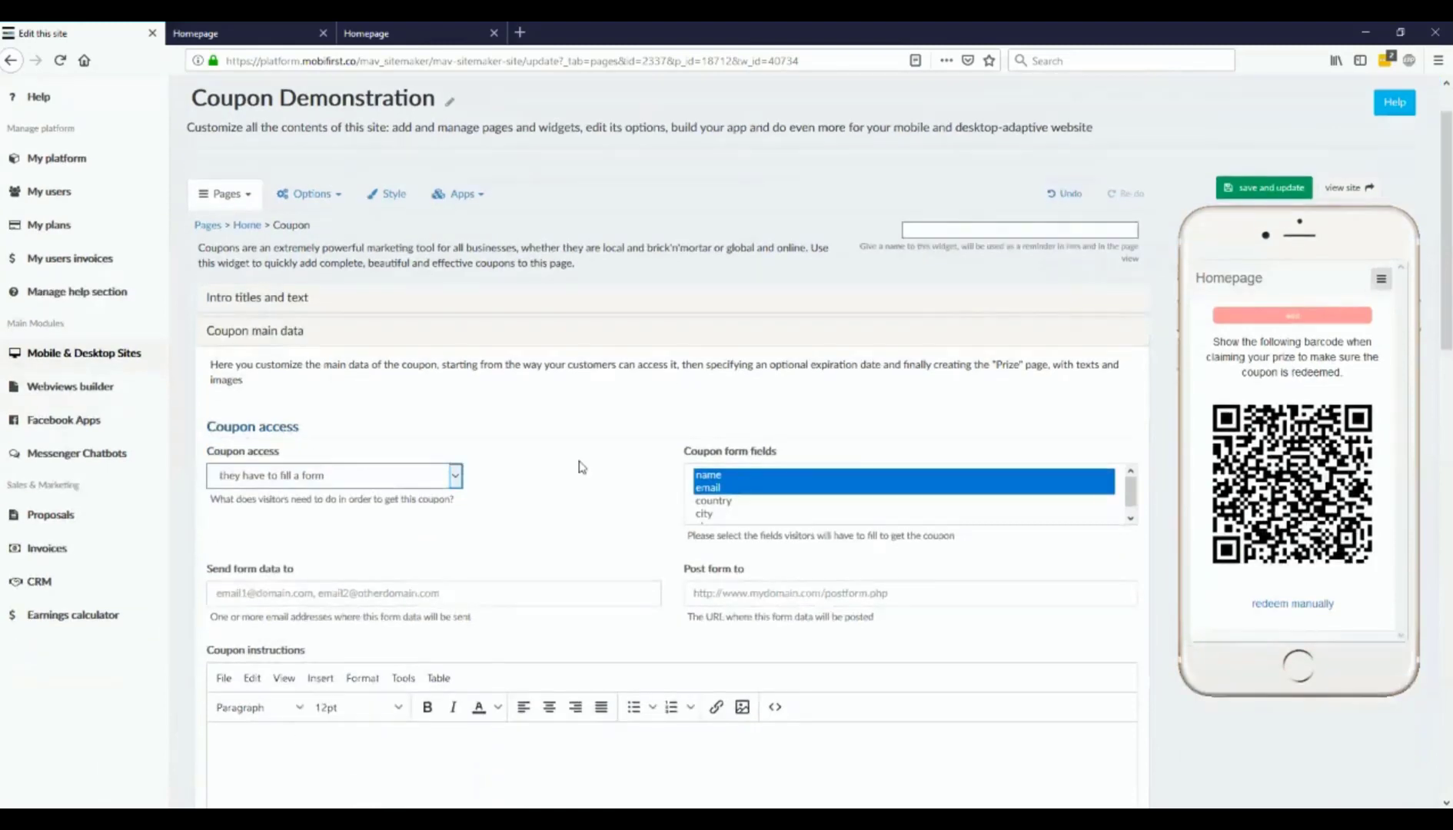
{"action": "scroll", "coordinate": [578, 466], "scroll_direction": "down", "scroll_amount": 3}
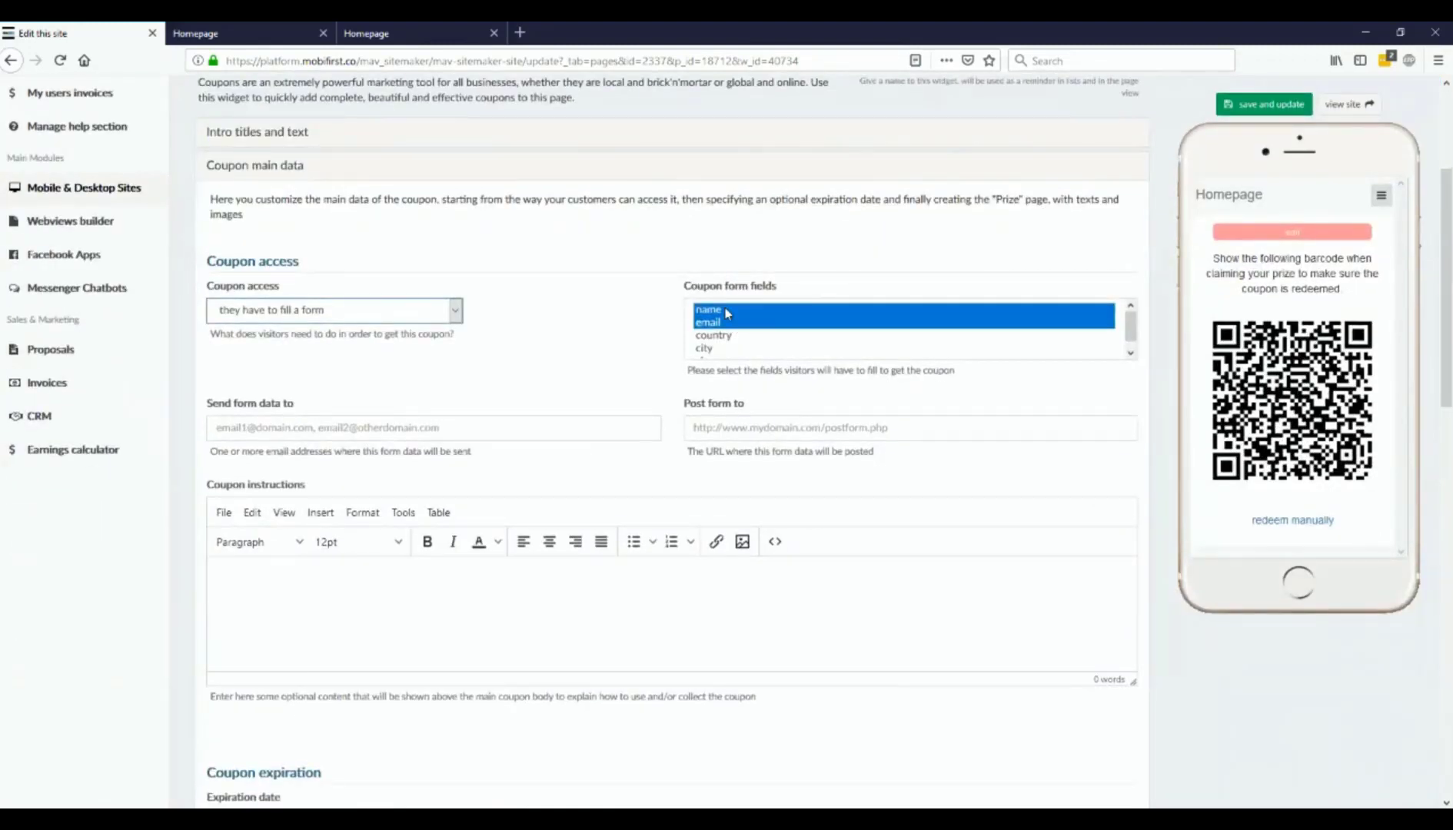
{"action": "scroll", "coordinate": [728, 324], "scroll_direction": "down", "scroll_amount": 1}
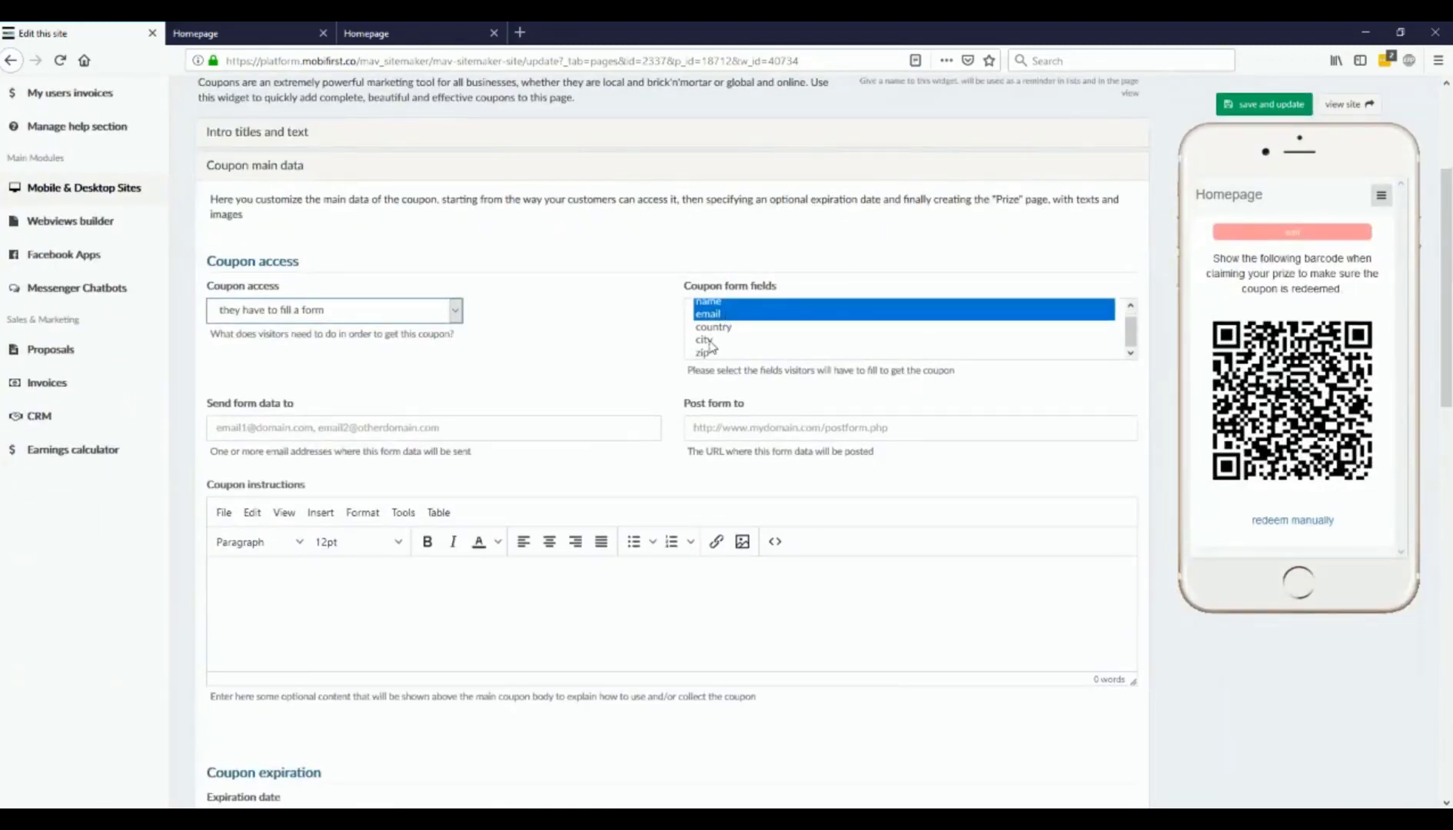
{"action": "scroll", "coordinate": [715, 356], "scroll_direction": "up", "scroll_amount": 1}
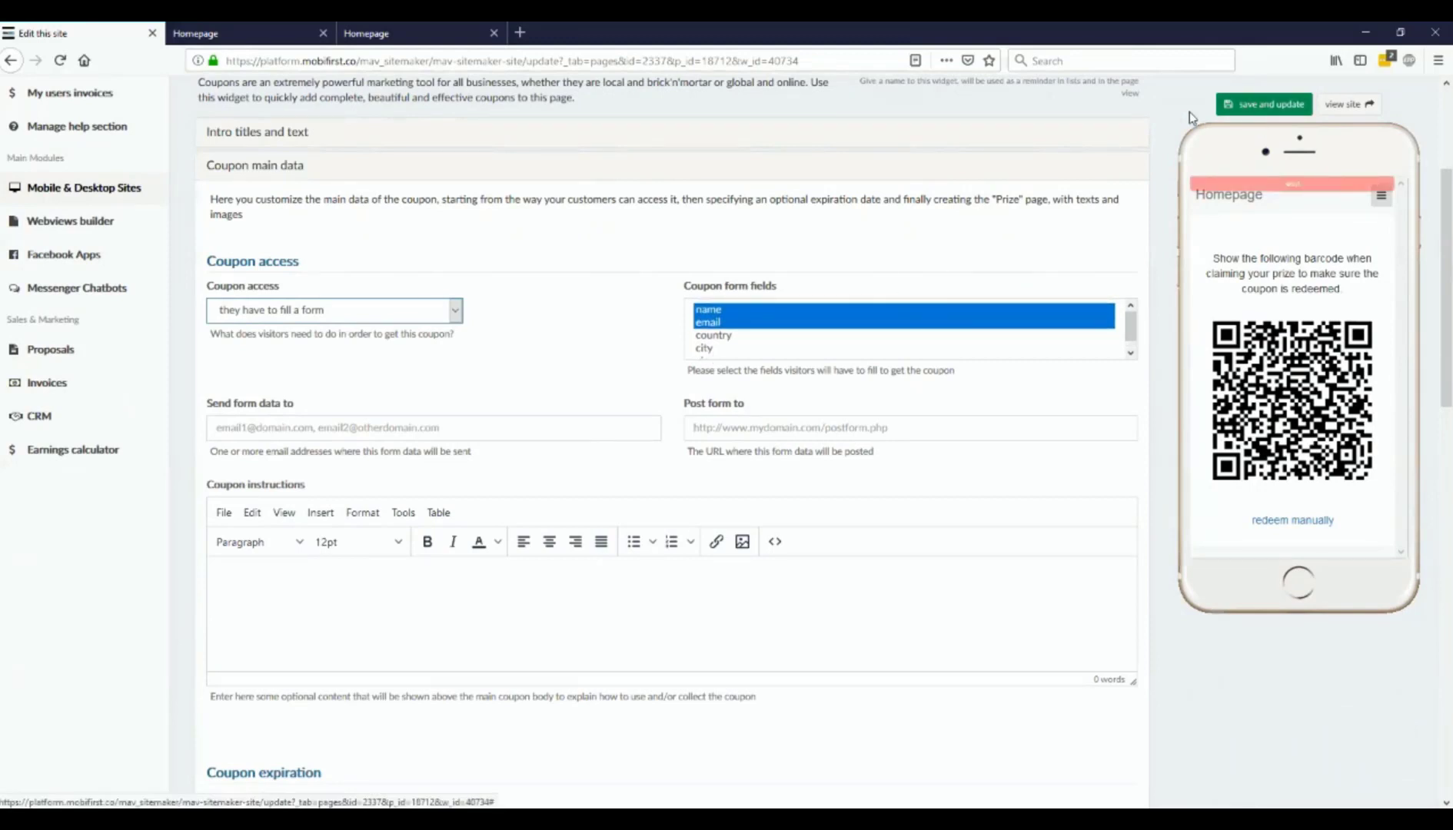
{"action": "left_click", "coordinate": [1230, 107]}
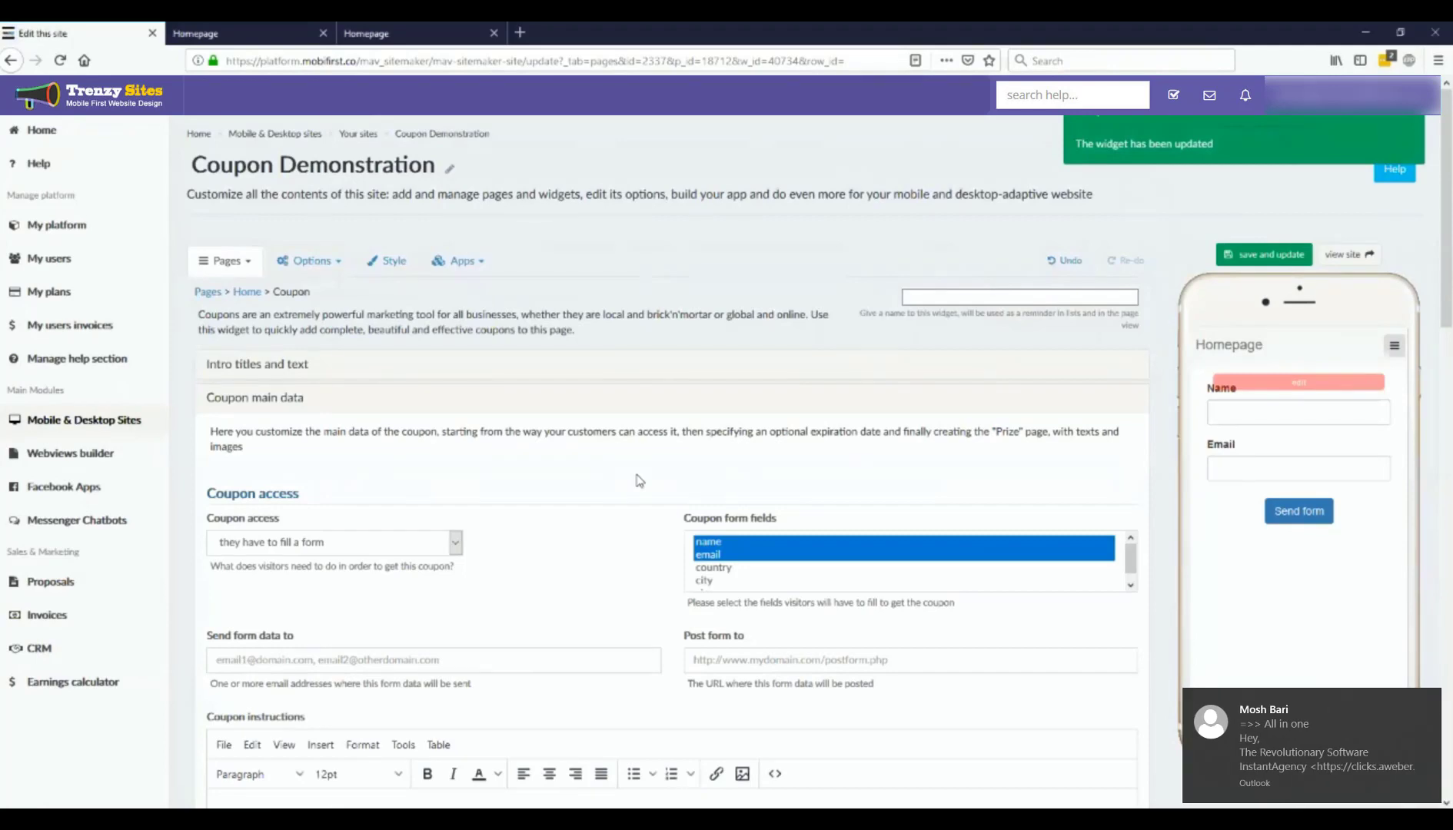
Set the coupon access to "they have to share a link on their social profiles", save, and test the Facebook share in the preview.
{"action": "scroll", "coordinate": [639, 480], "scroll_direction": "down", "scroll_amount": 2}
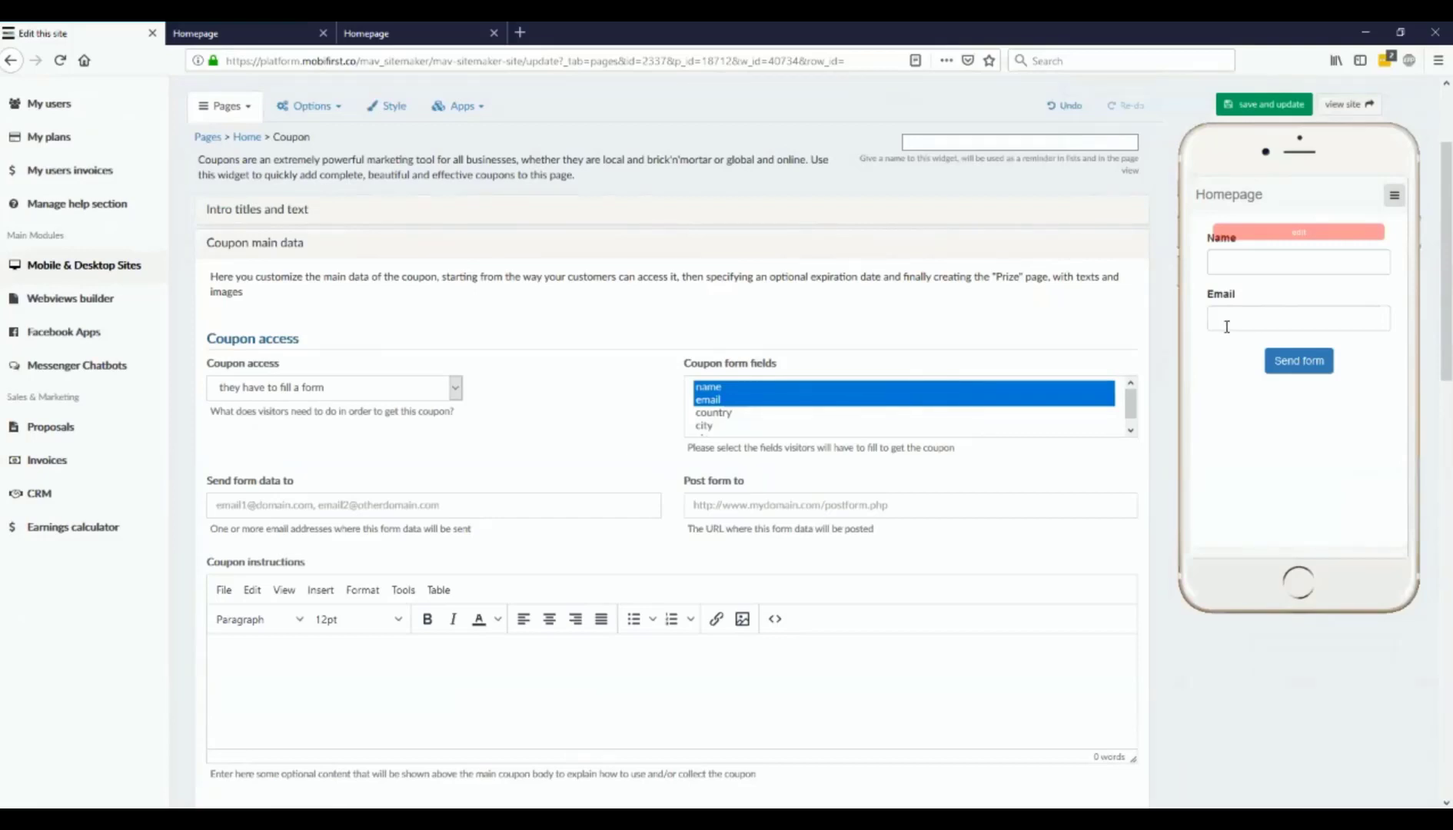
{"action": "left_click", "coordinate": [435, 391]}
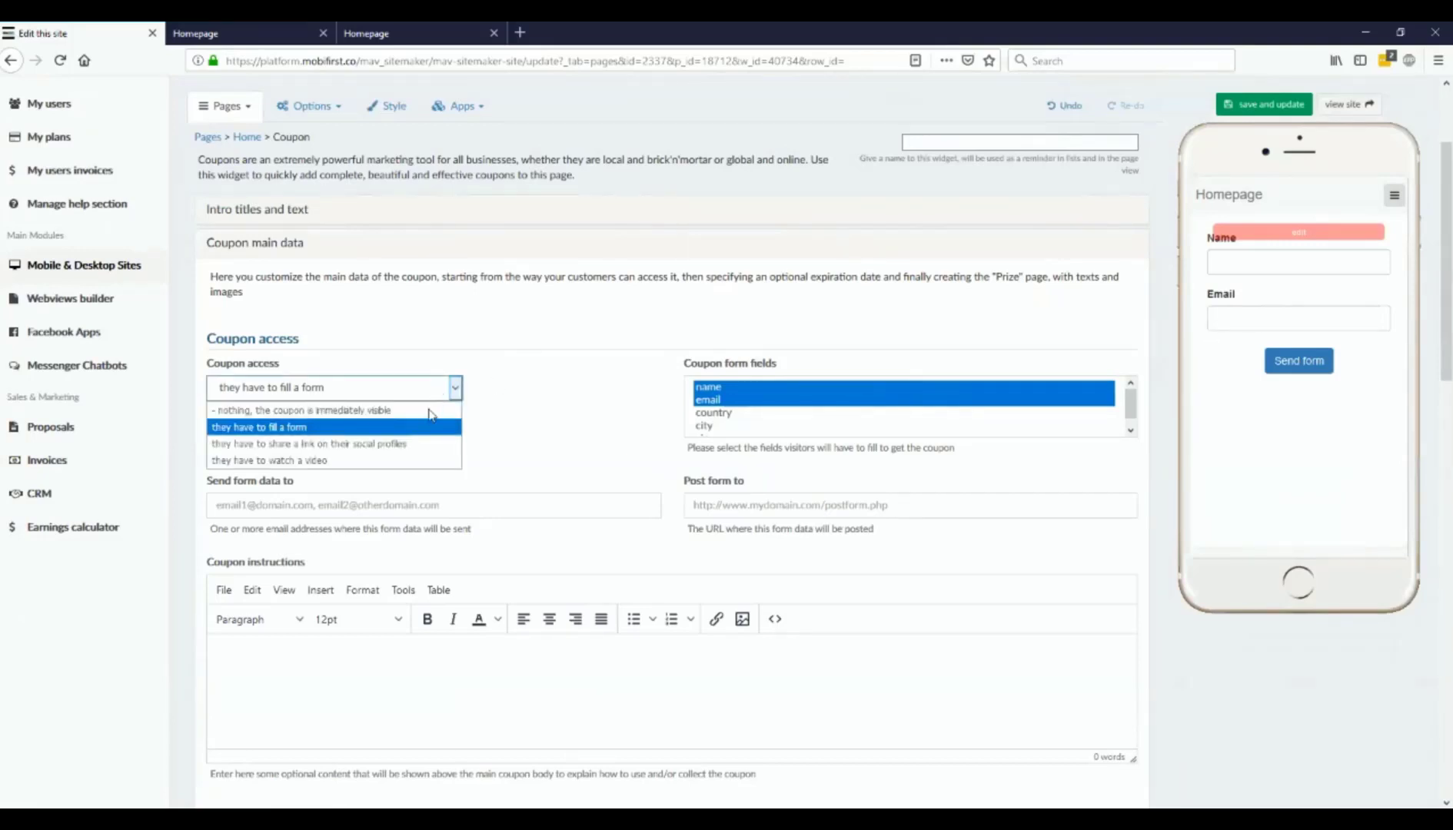
{"action": "left_click", "coordinate": [417, 444]}
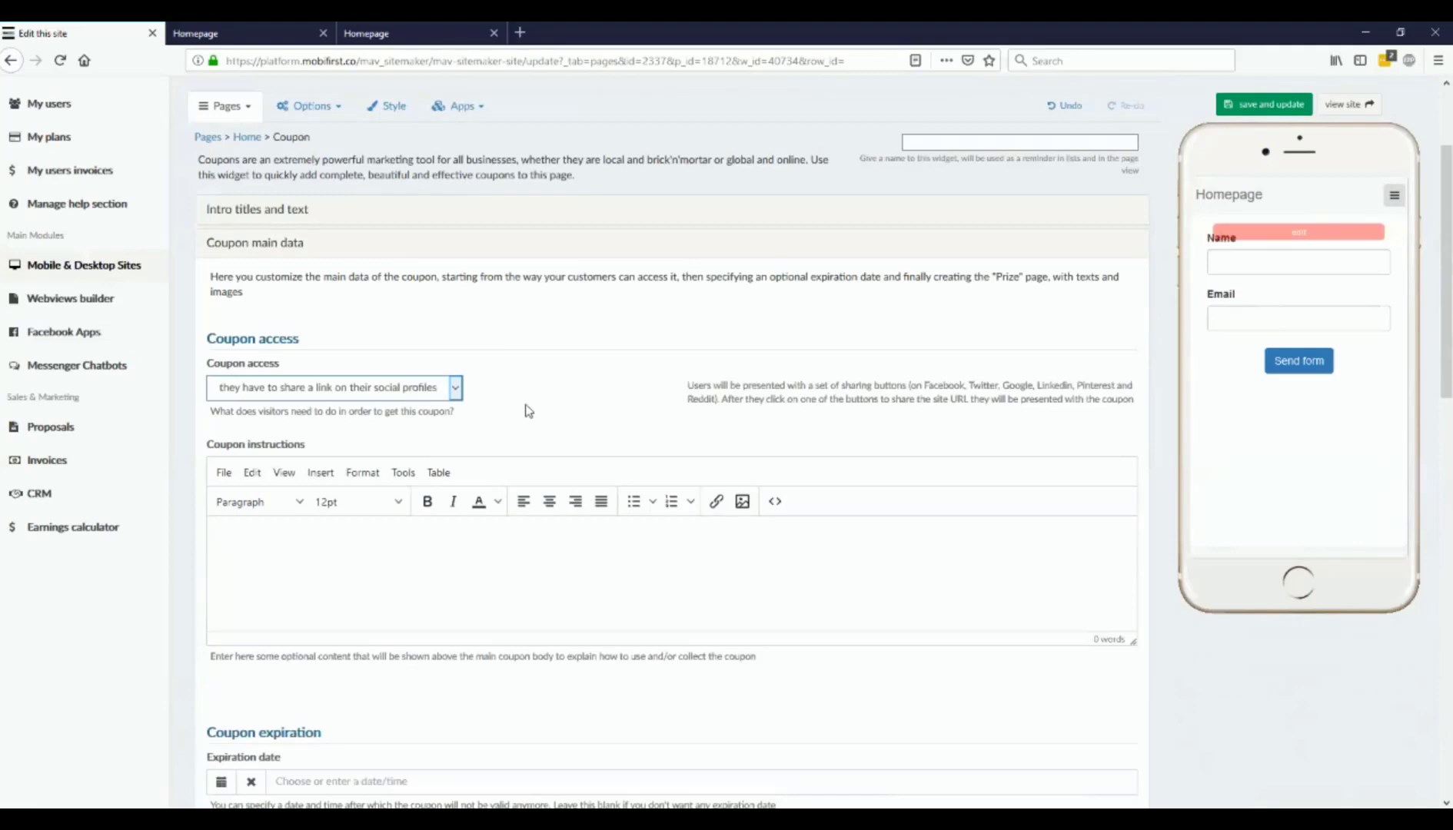
{"action": "left_click", "coordinate": [1223, 112]}
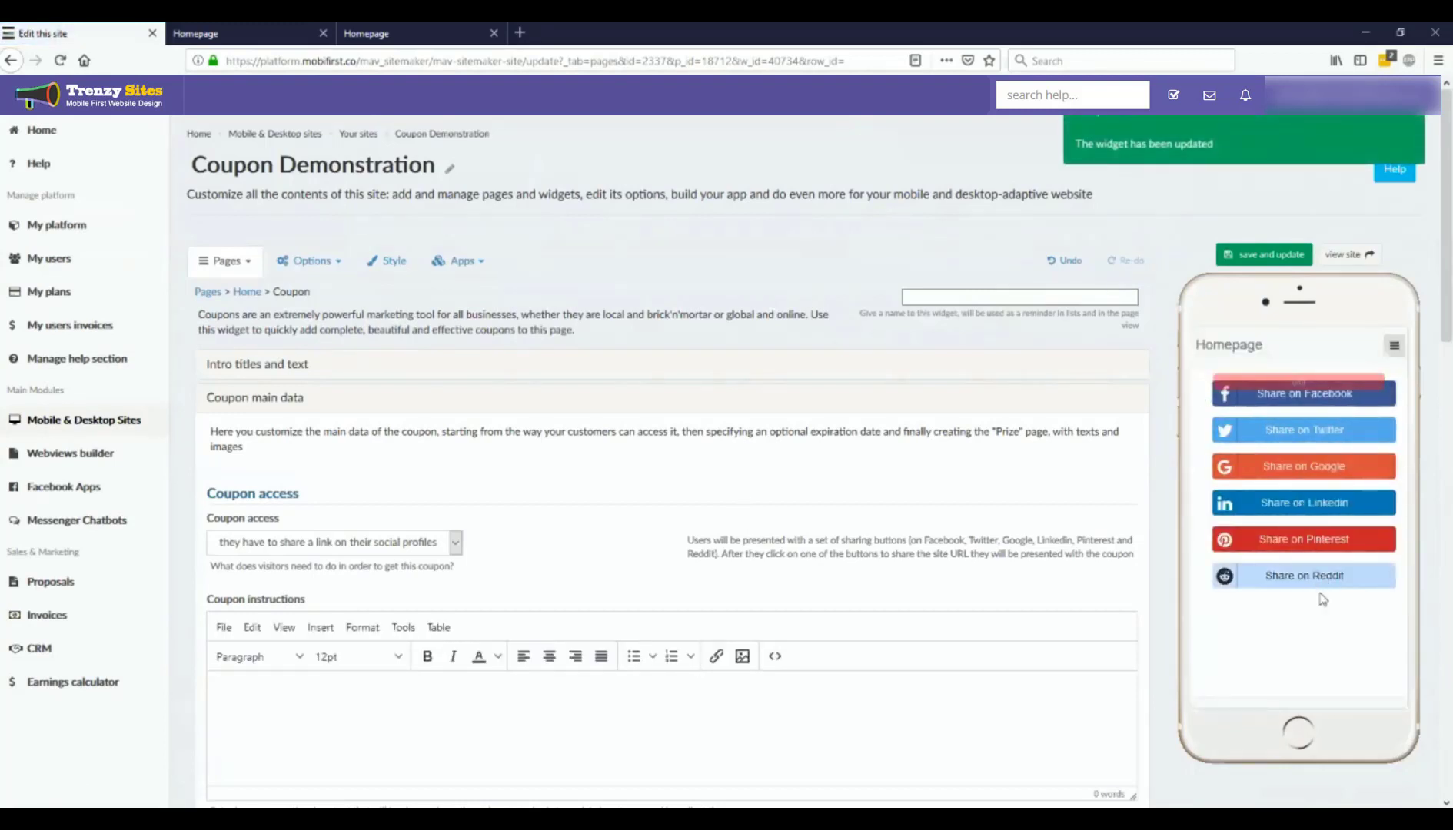
{"action": "left_click", "coordinate": [1318, 408]}
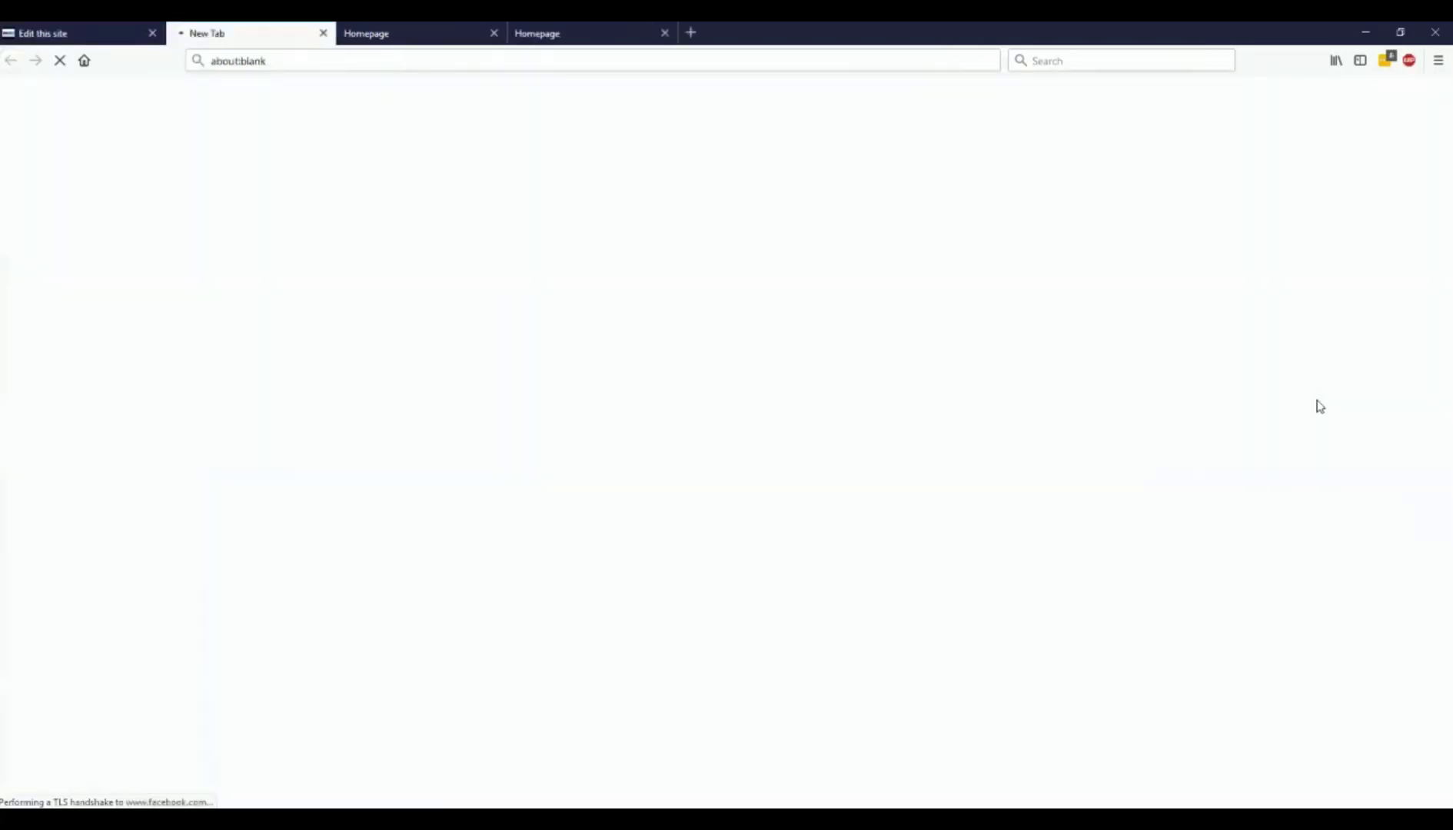
{"action": "left_click", "coordinate": [73, 33]}
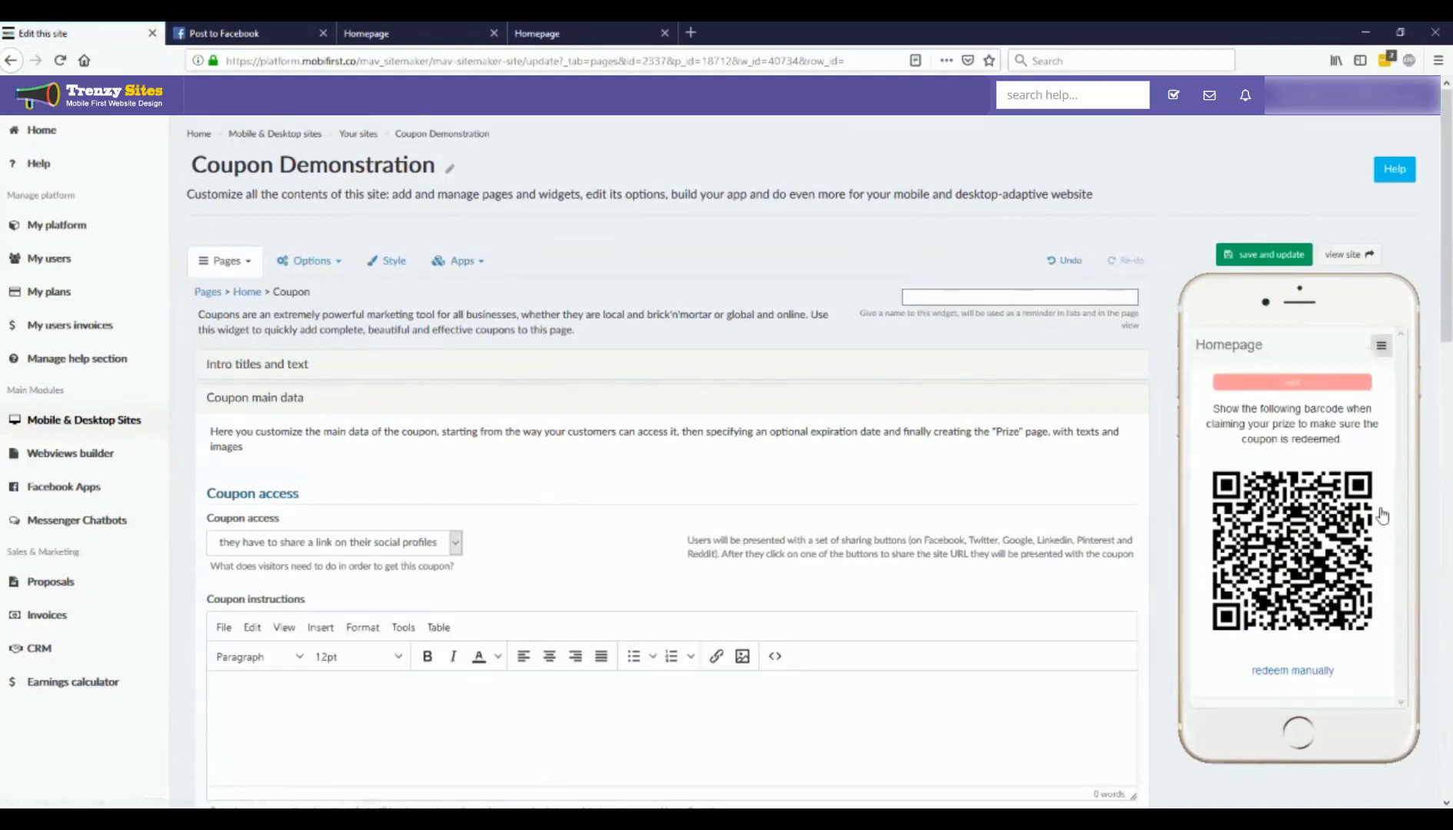
{"action": "left_click", "coordinate": [438, 549]}
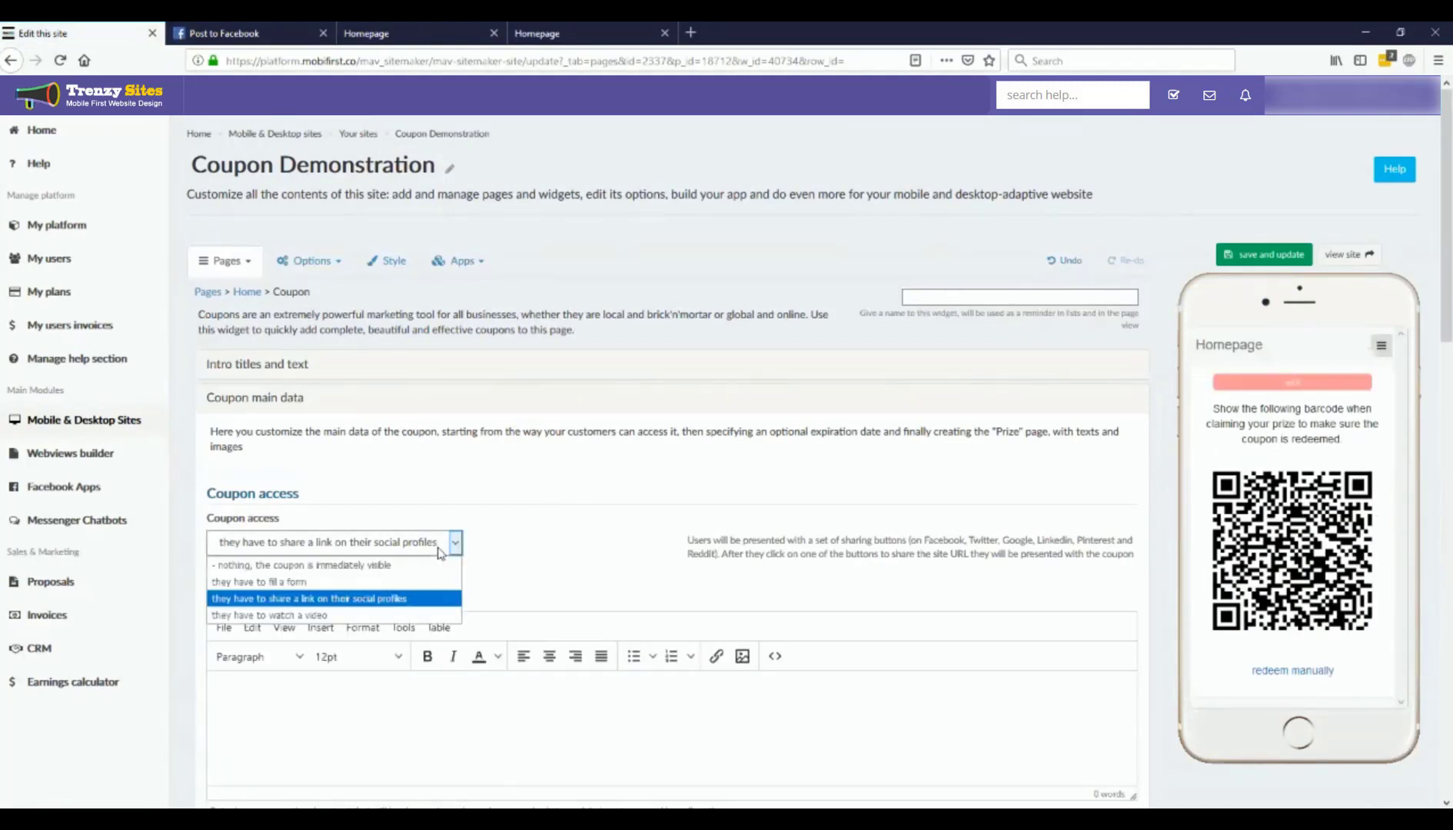
{"action": "left_click", "coordinate": [409, 616]}
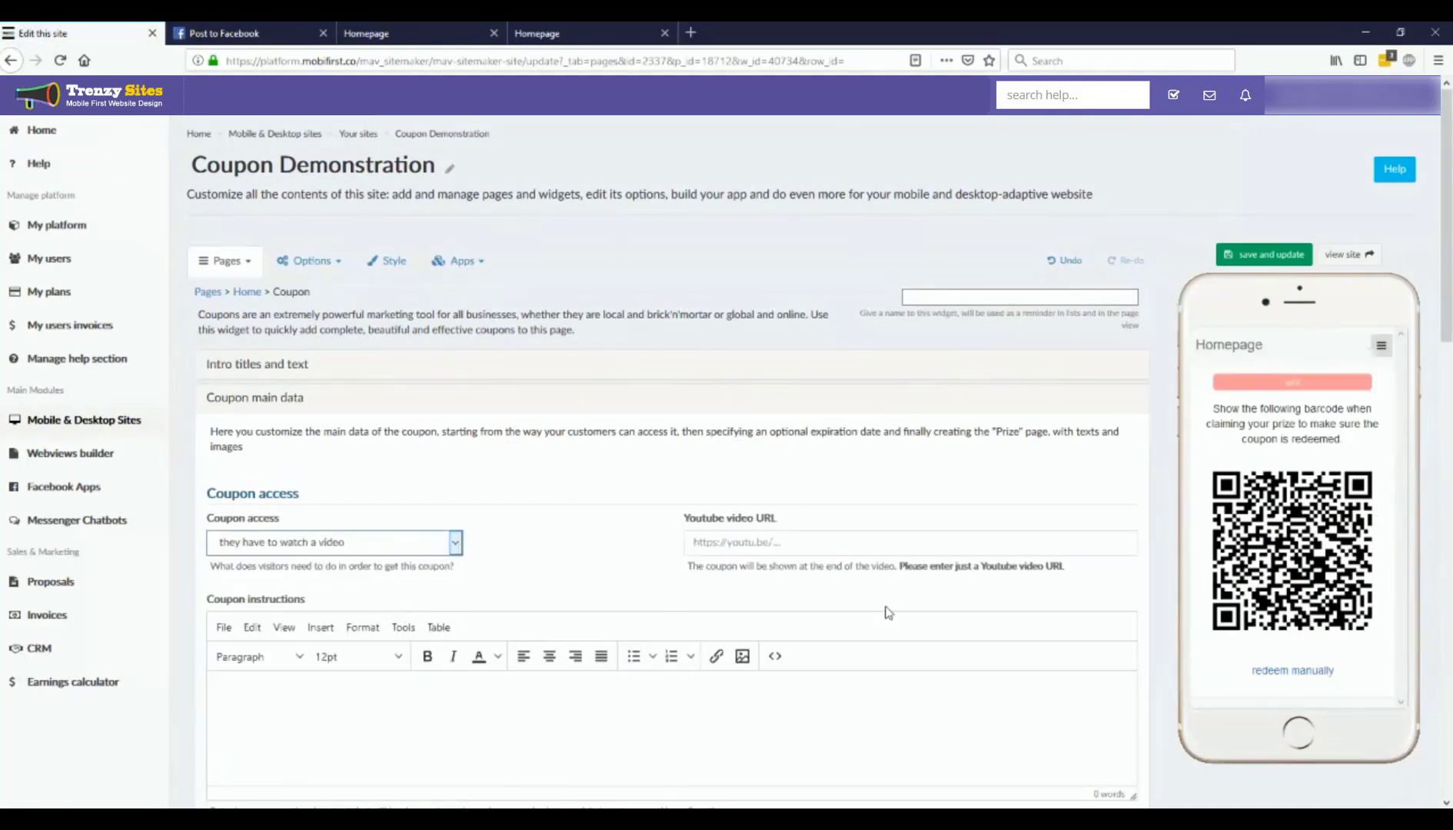
{"action": "left_click", "coordinate": [870, 554]}
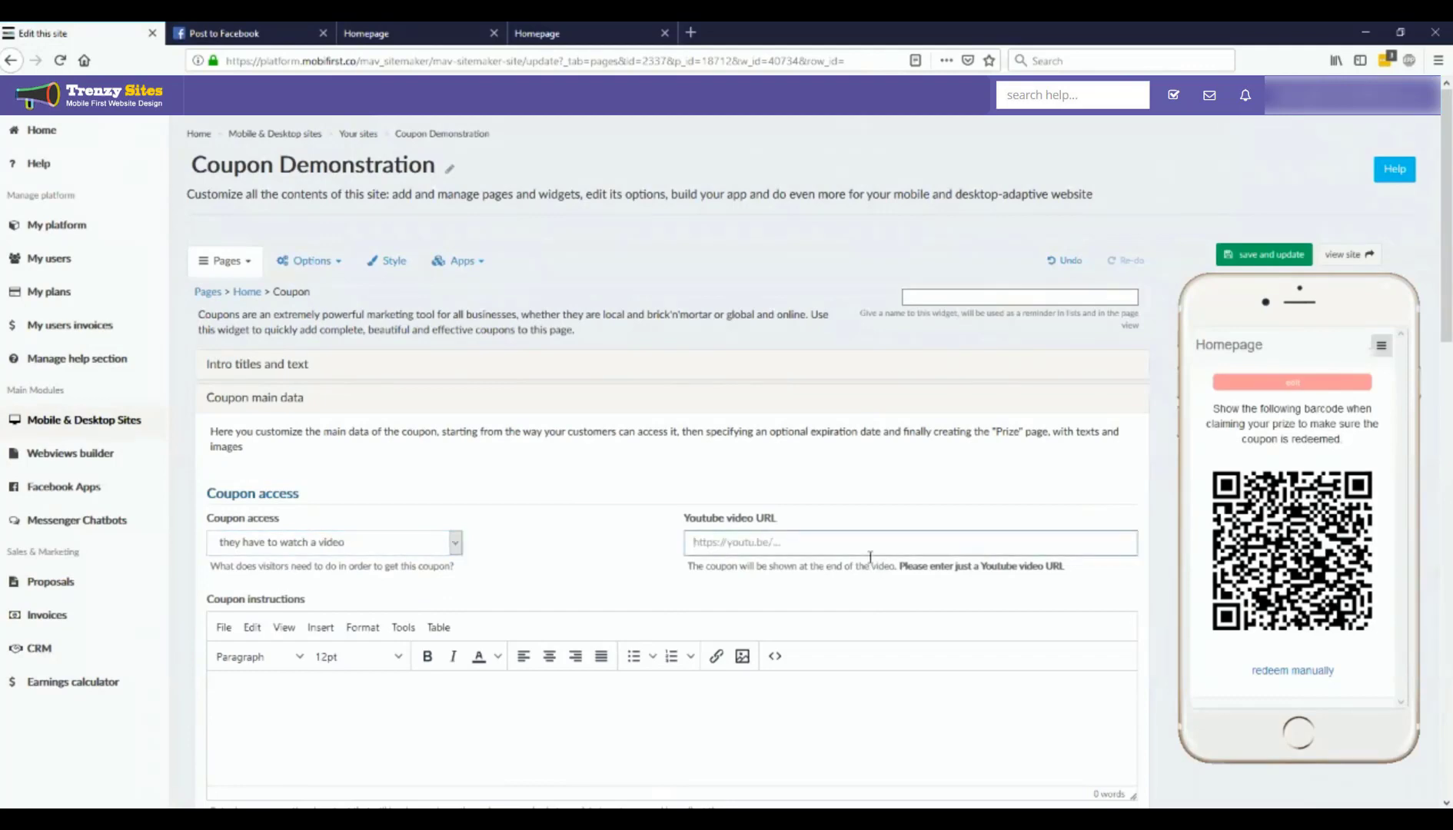
{"action": "type", "text": "https://youtu.be/0RC27dPErtE"}
{"action": "scroll", "coordinate": [606, 502], "scroll_direction": "down", "scroll_amount": 2}
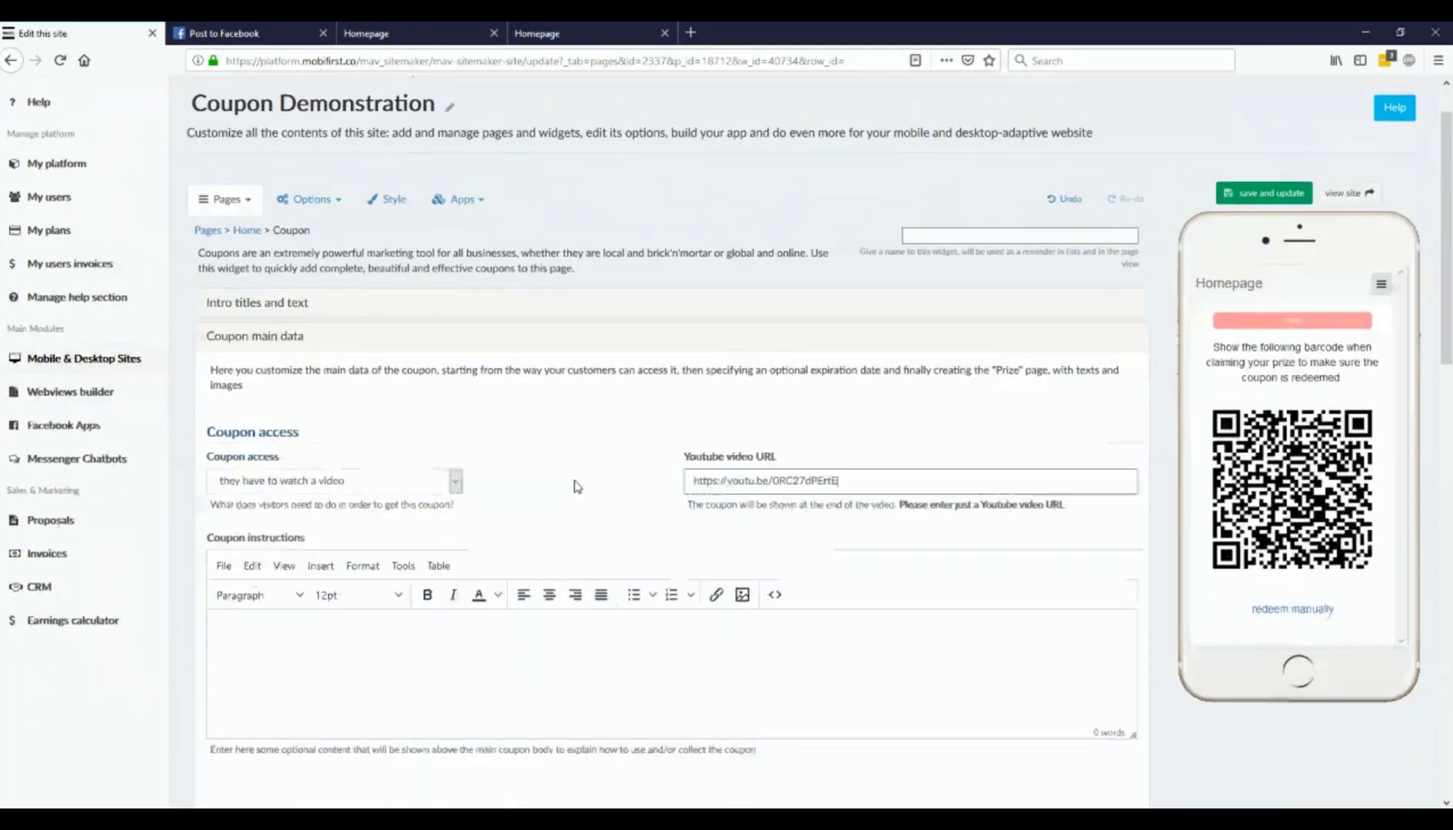
{"action": "left_click", "coordinate": [640, 344]}
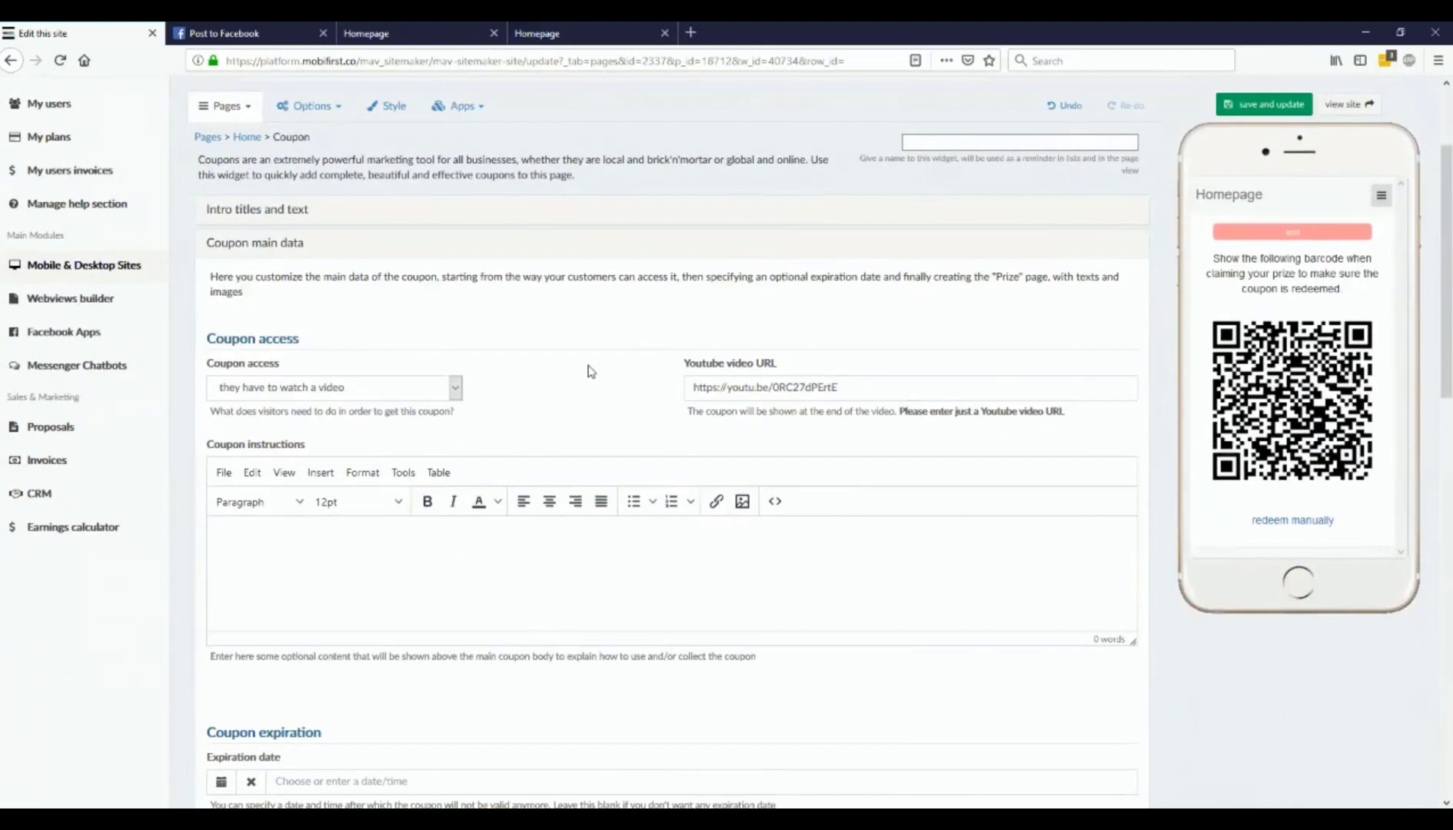
{"action": "left_click", "coordinate": [252, 392]}
{"action": "left_click", "coordinate": [252, 398]}
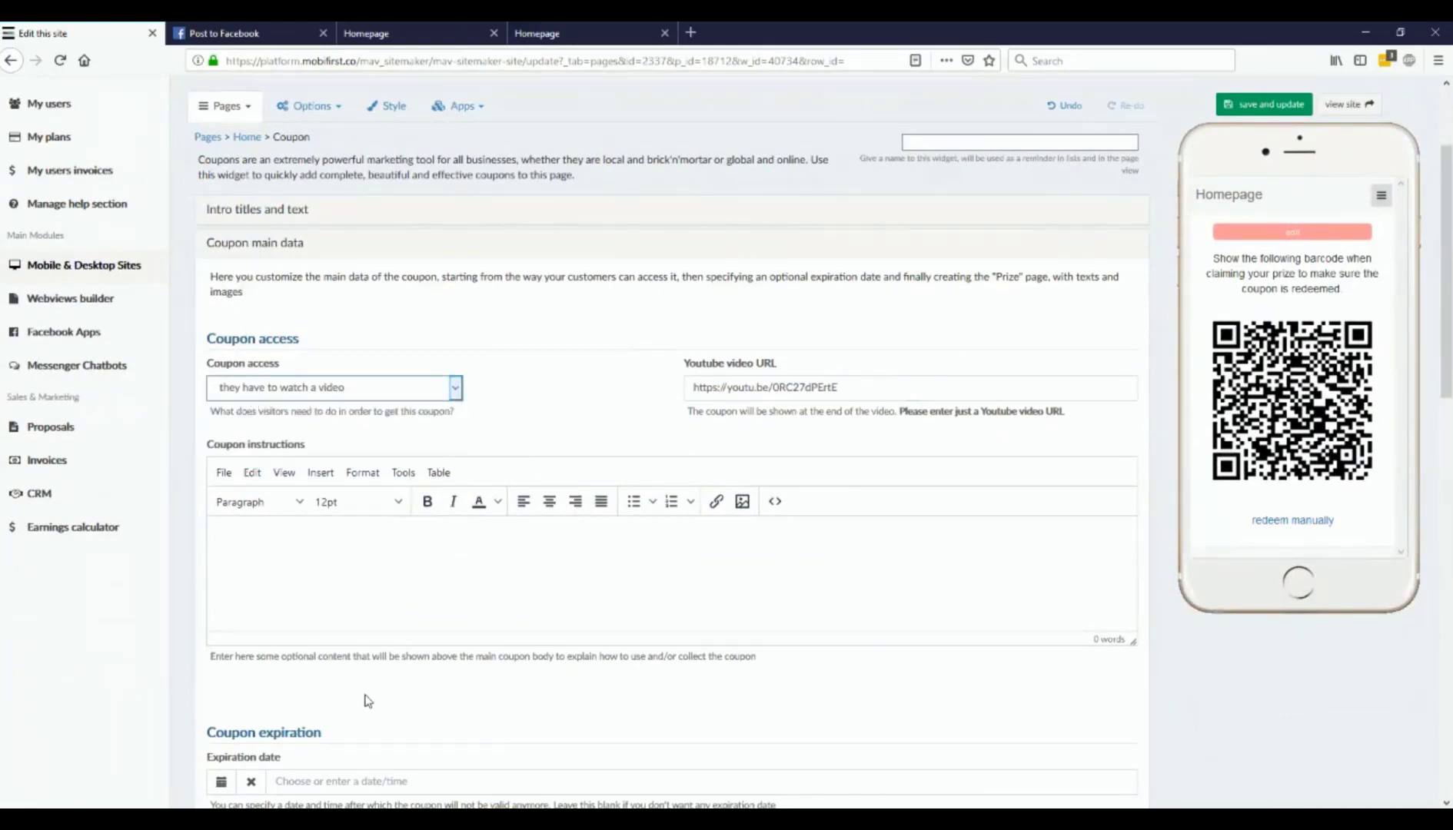
Enter "Watch The video" as the coupon instructions and save the widget.
{"action": "left_click", "coordinate": [368, 583]}
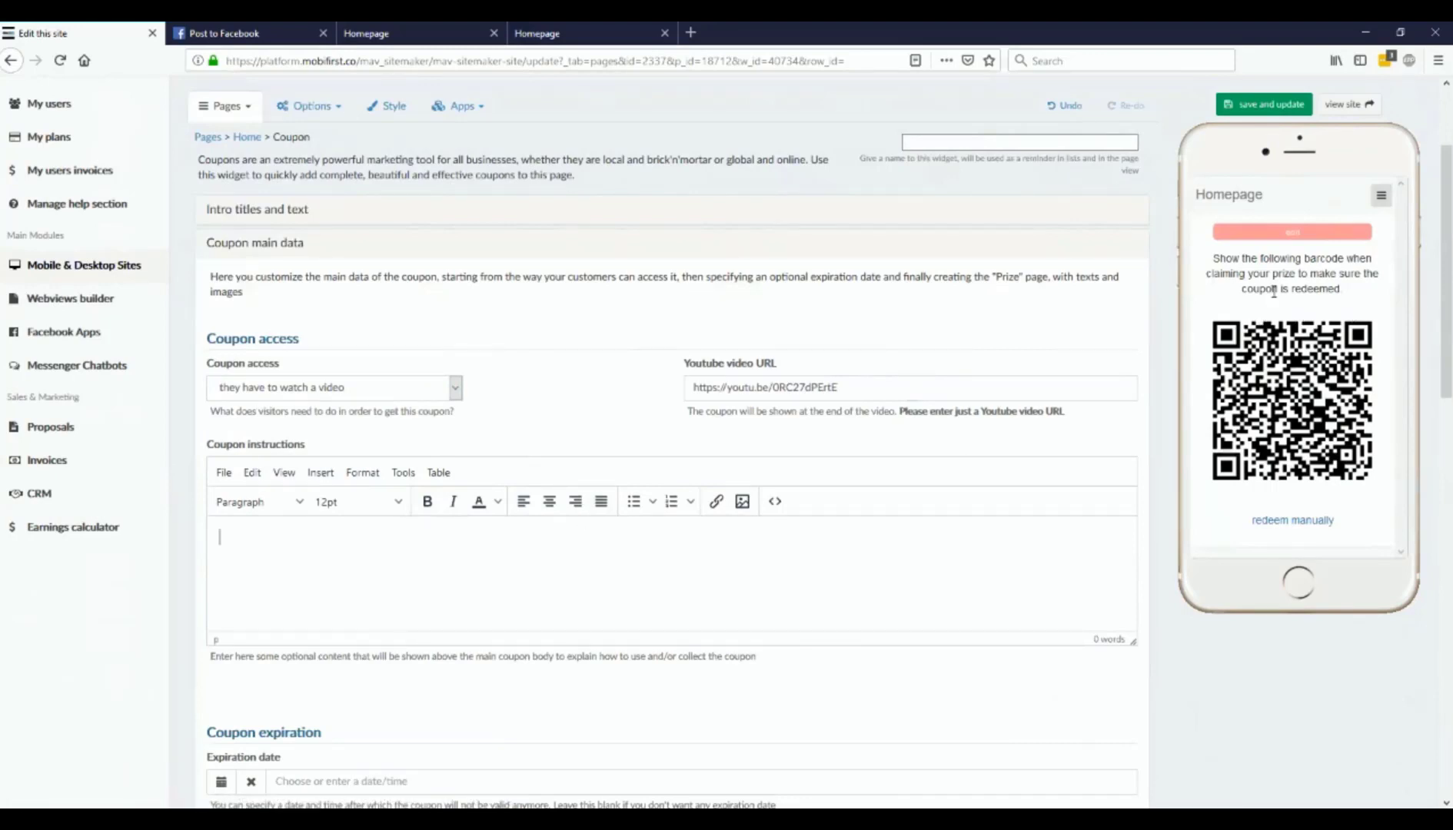
{"action": "type", "text": "Watch The video"}
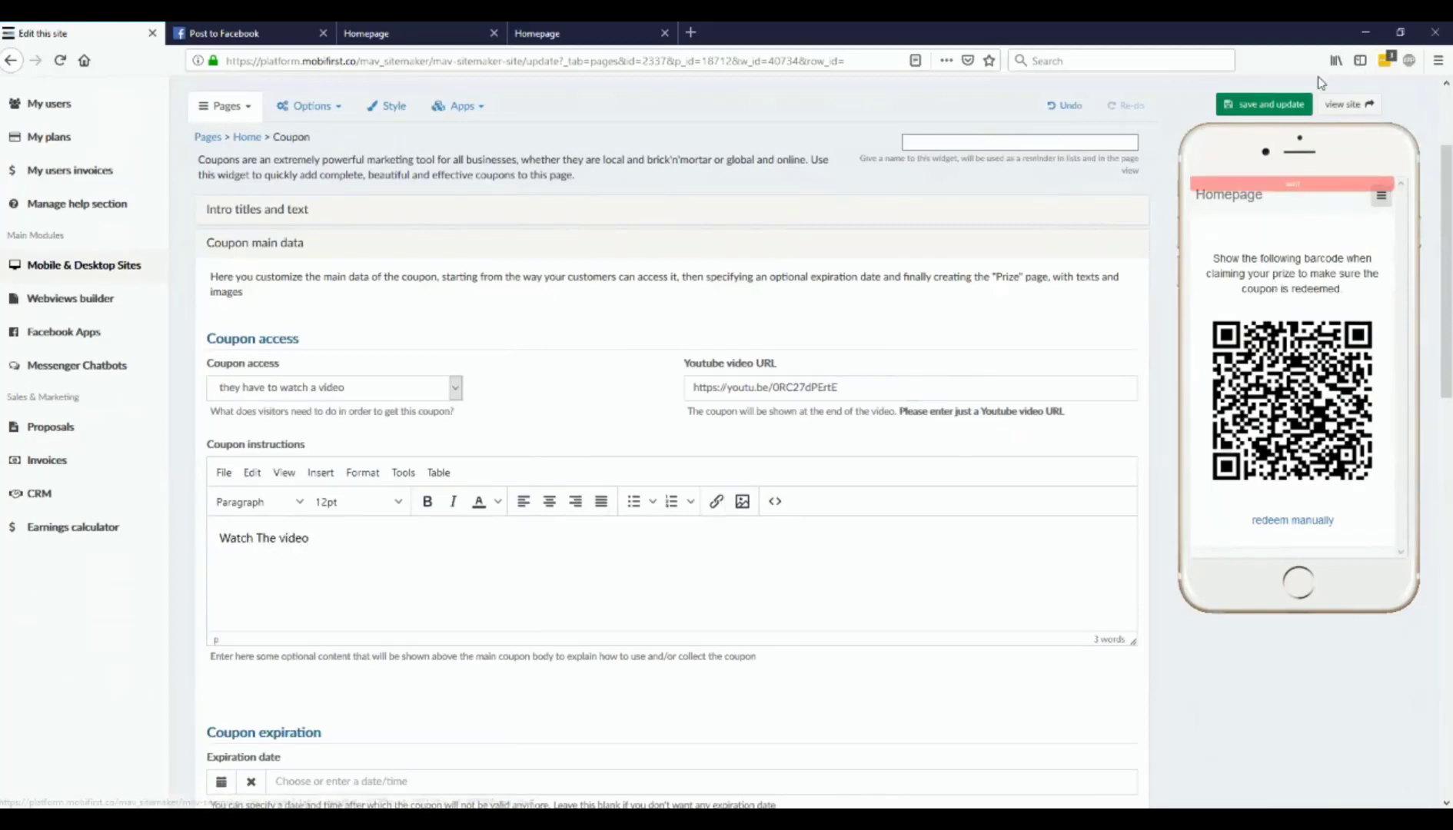
{"action": "left_click", "coordinate": [1264, 104]}
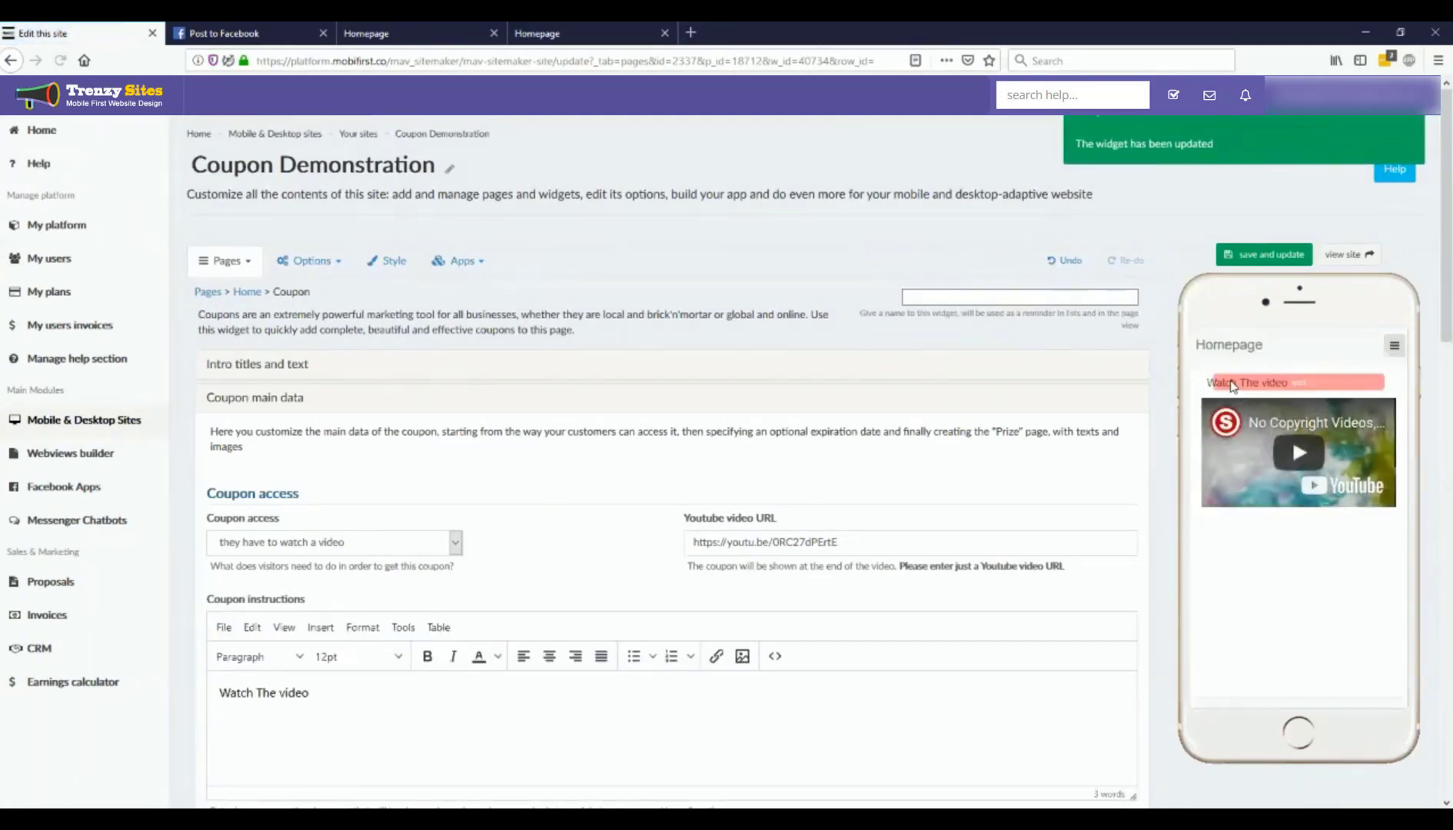
{"action": "scroll", "coordinate": [377, 454], "scroll_direction": "down", "scroll_amount": 7}
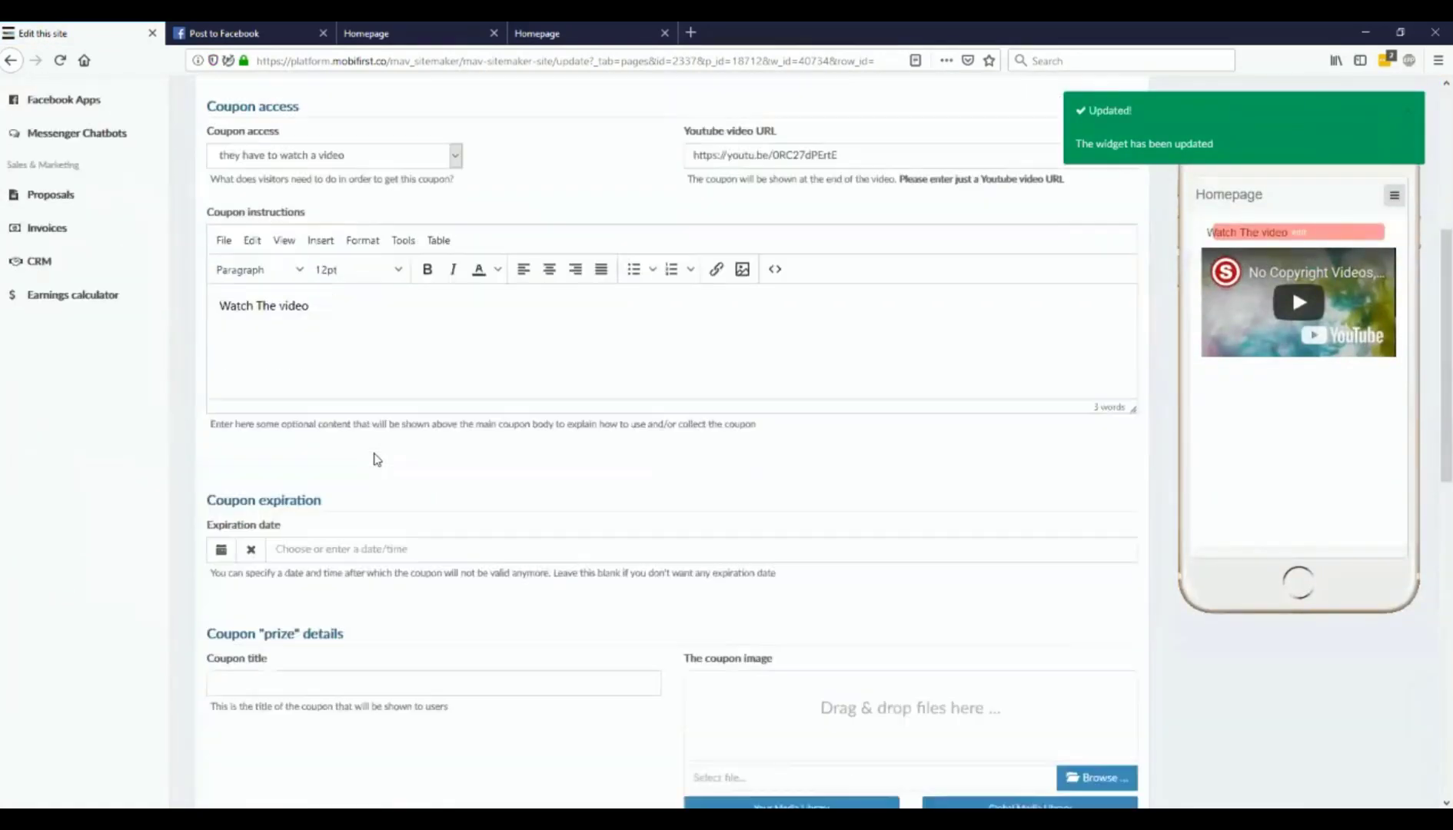
Set the coupon's expiration date to 4 May 2019 at 7:05.
{"action": "scroll", "coordinate": [377, 454], "scroll_direction": "up", "scroll_amount": 3}
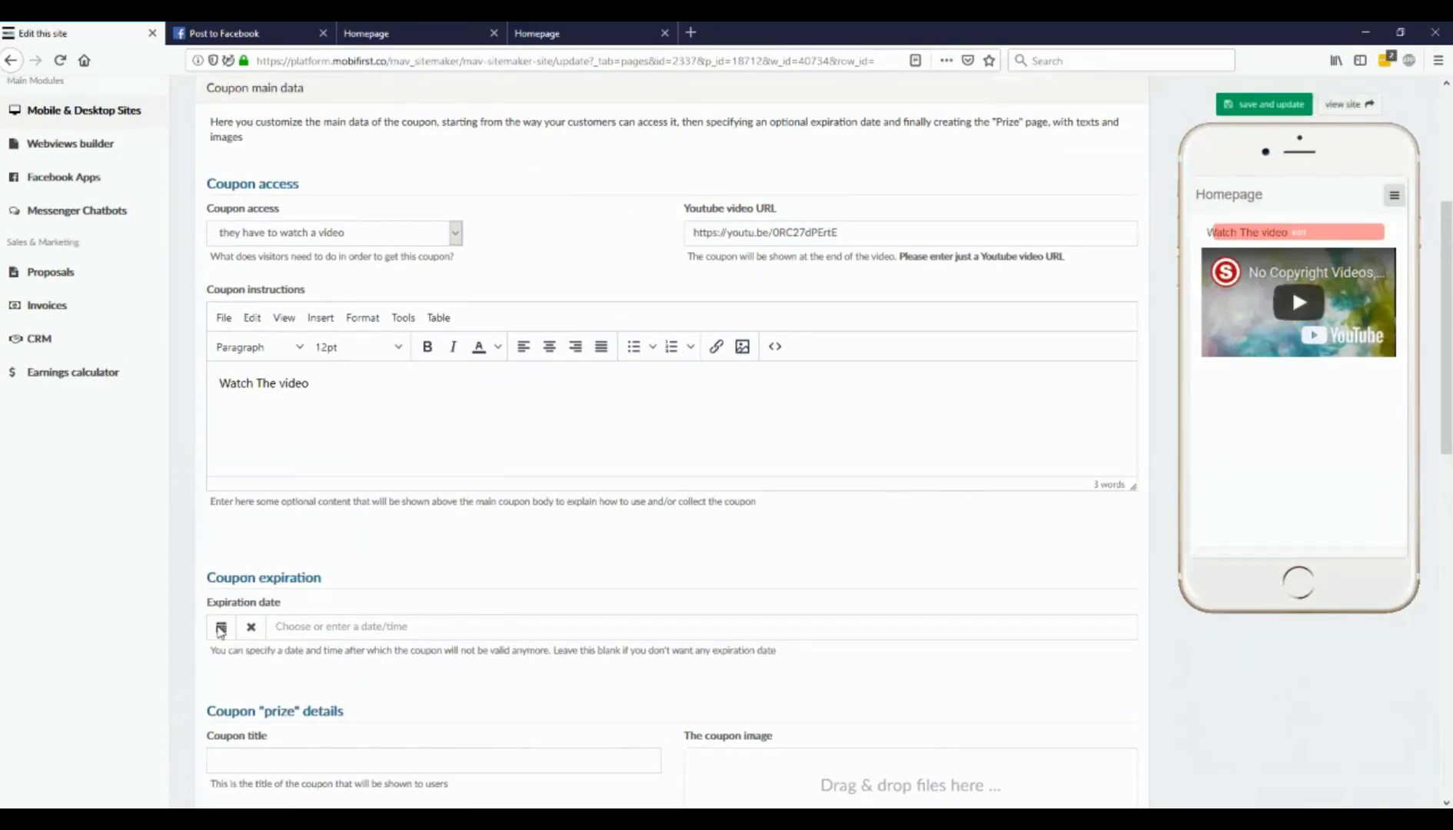
{"action": "left_click", "coordinate": [222, 628]}
{"action": "scroll", "coordinate": [323, 661], "scroll_direction": "down", "scroll_amount": 2}
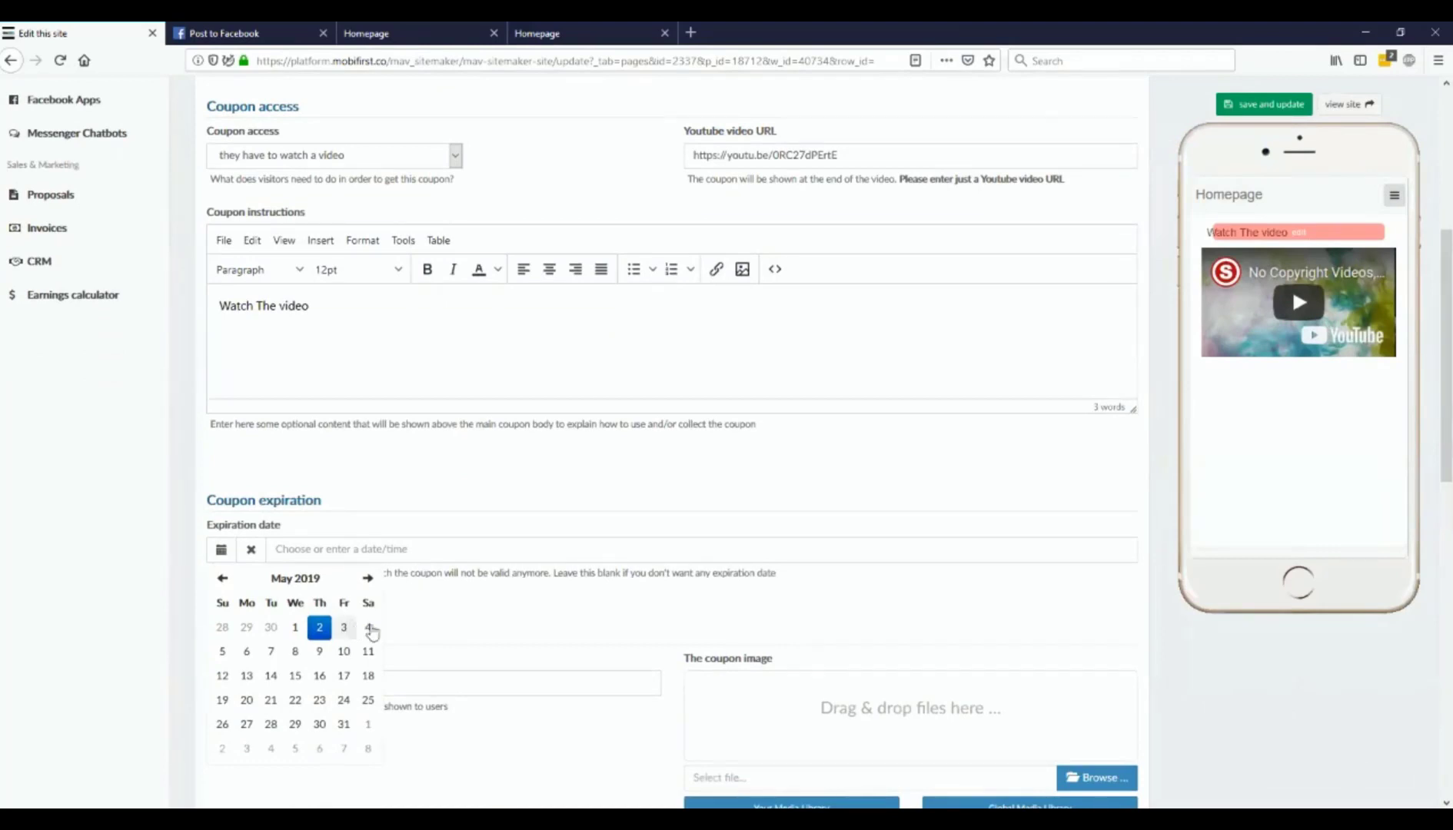
{"action": "left_click", "coordinate": [372, 628]}
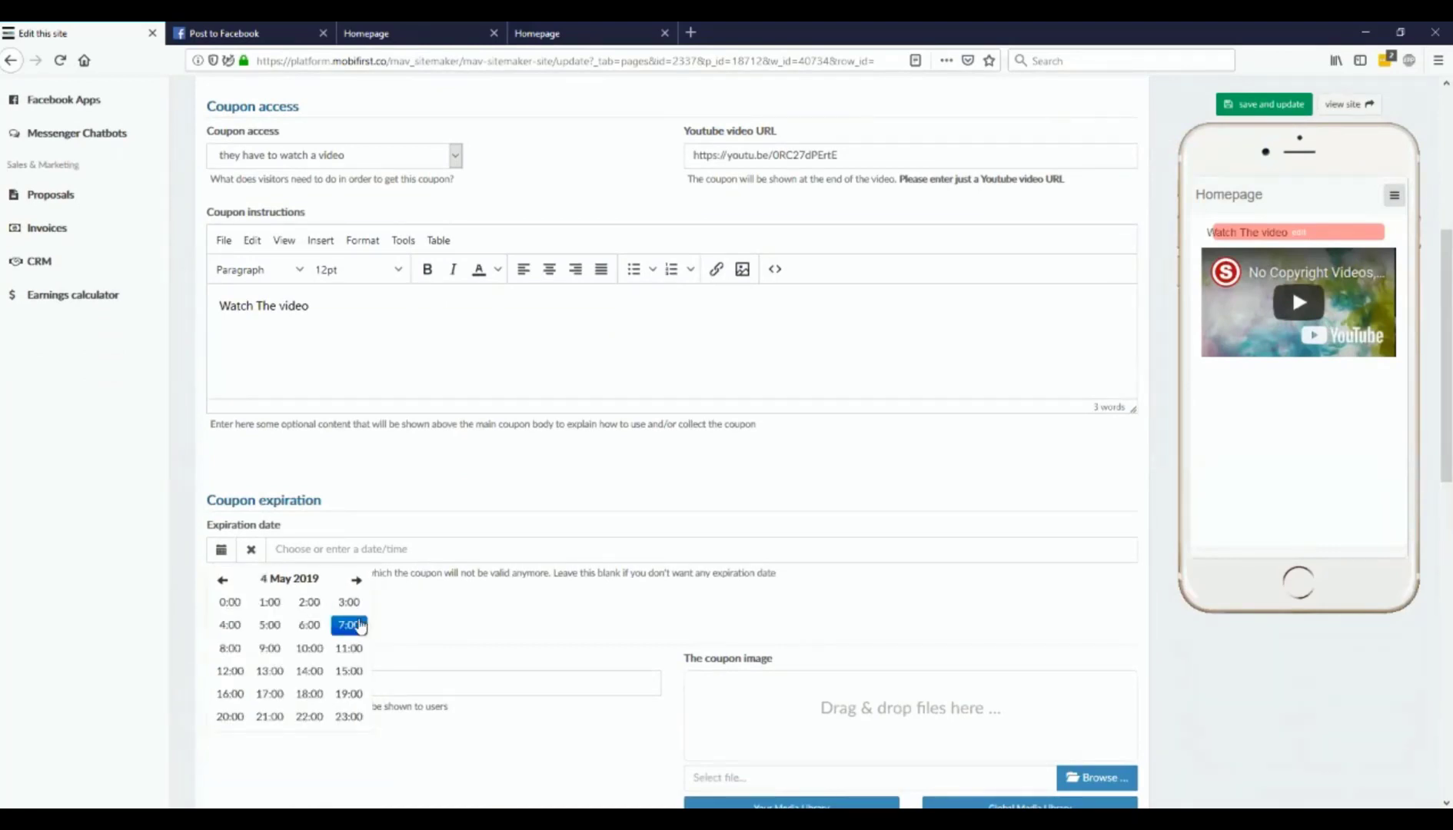
{"action": "left_click", "coordinate": [351, 628]}
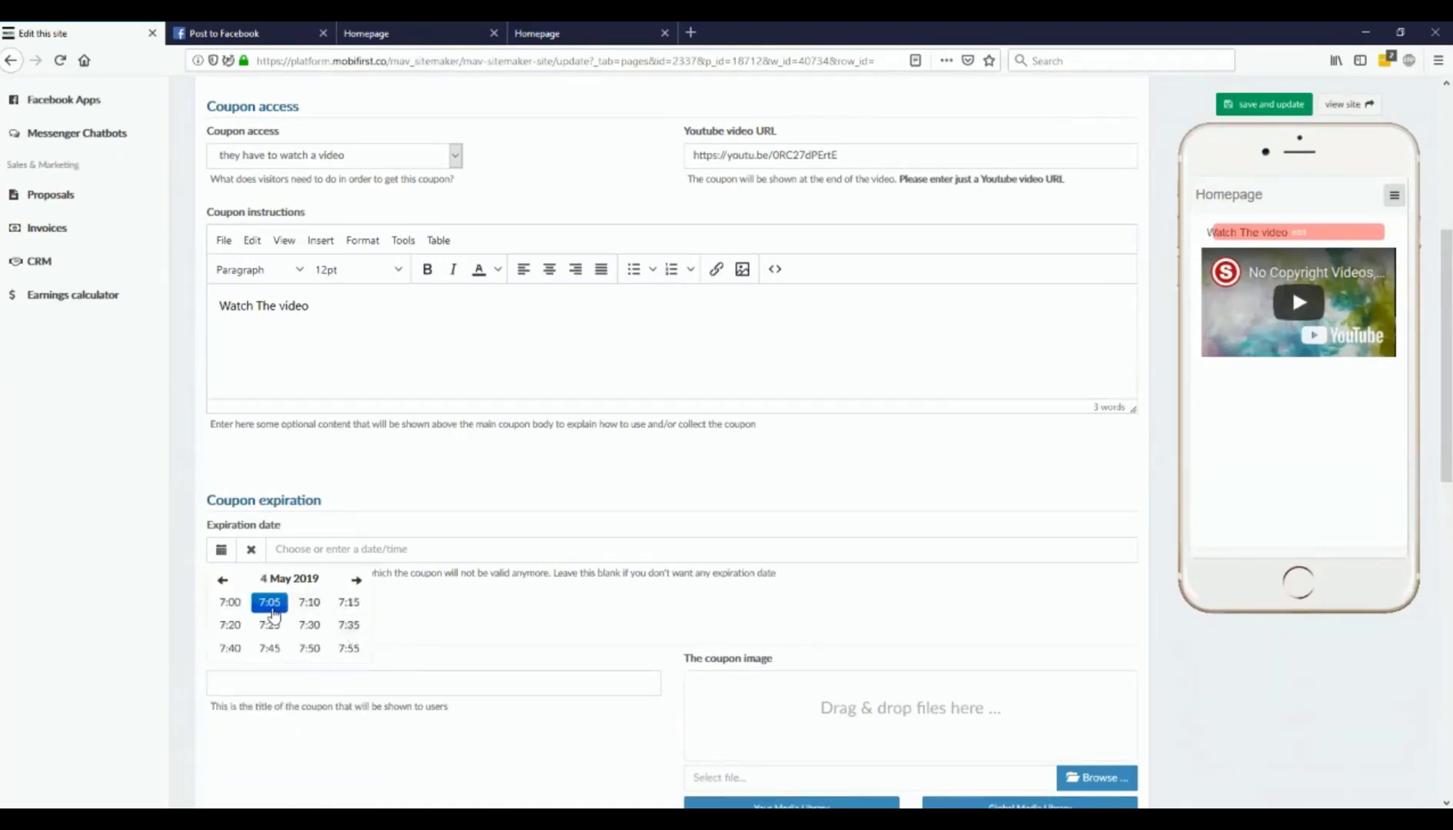
{"action": "left_click", "coordinate": [270, 604]}
{"action": "scroll", "coordinate": [462, 470], "scroll_direction": "down", "scroll_amount": 2}
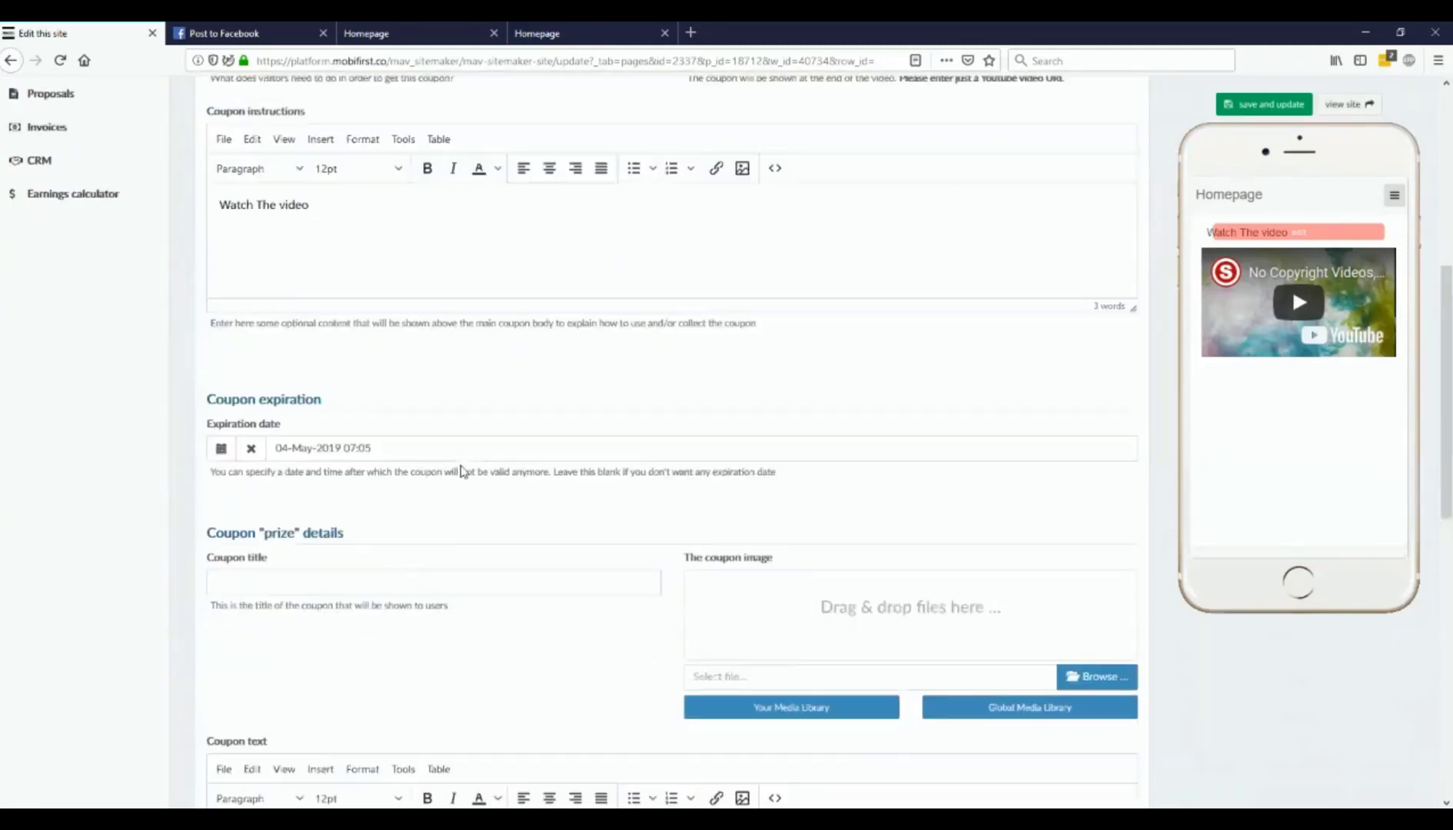
{"action": "scroll", "coordinate": [461, 469], "scroll_direction": "up", "scroll_amount": 5}
{"action": "scroll", "coordinate": [461, 466], "scroll_direction": "down", "scroll_amount": 3}
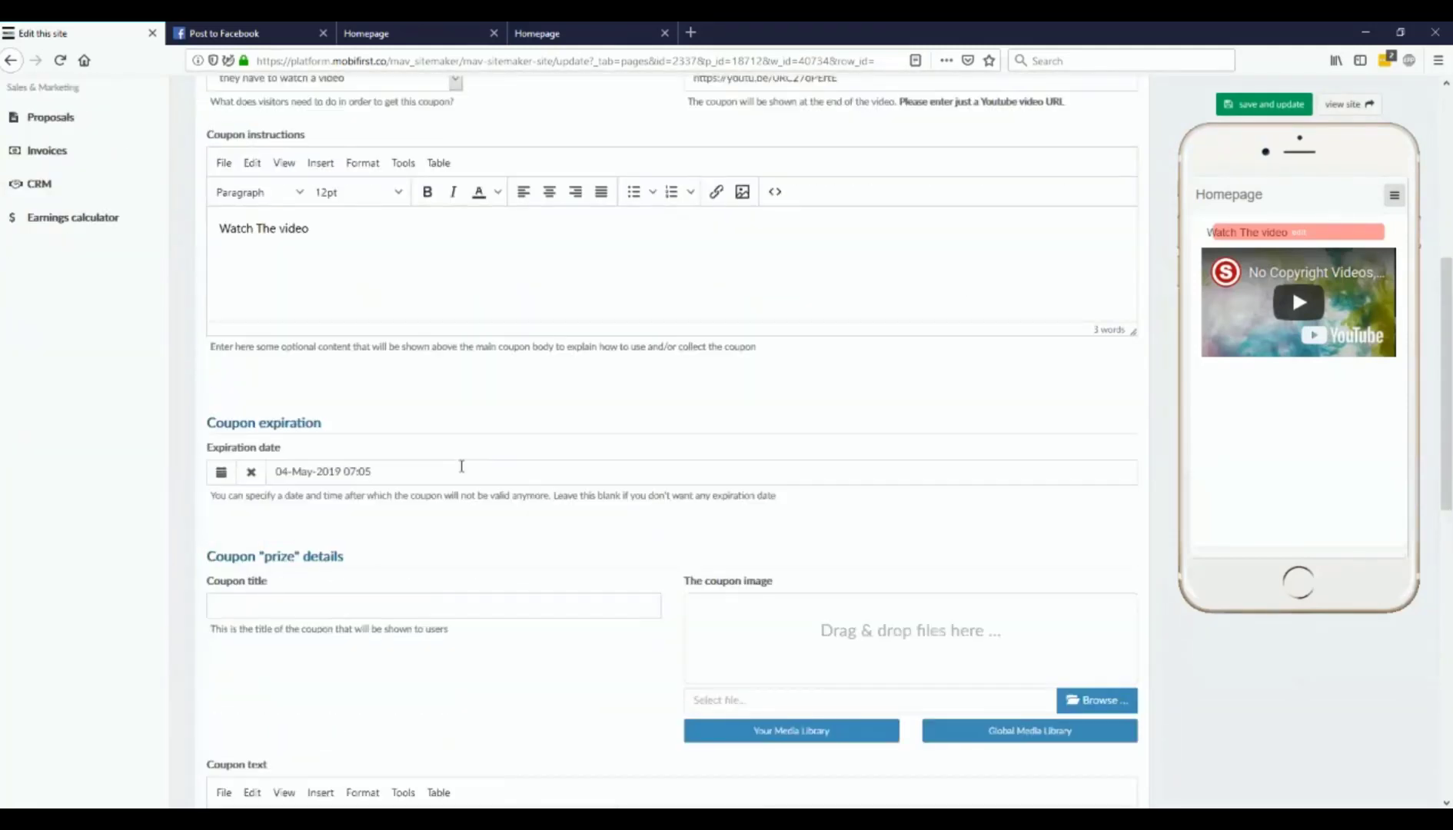
Enter "Title" as the coupon title in the coupon "prize" details.
{"action": "scroll", "coordinate": [461, 469], "scroll_direction": "down", "scroll_amount": 4}
{"action": "scroll", "coordinate": [461, 471], "scroll_direction": "up", "scroll_amount": 2}
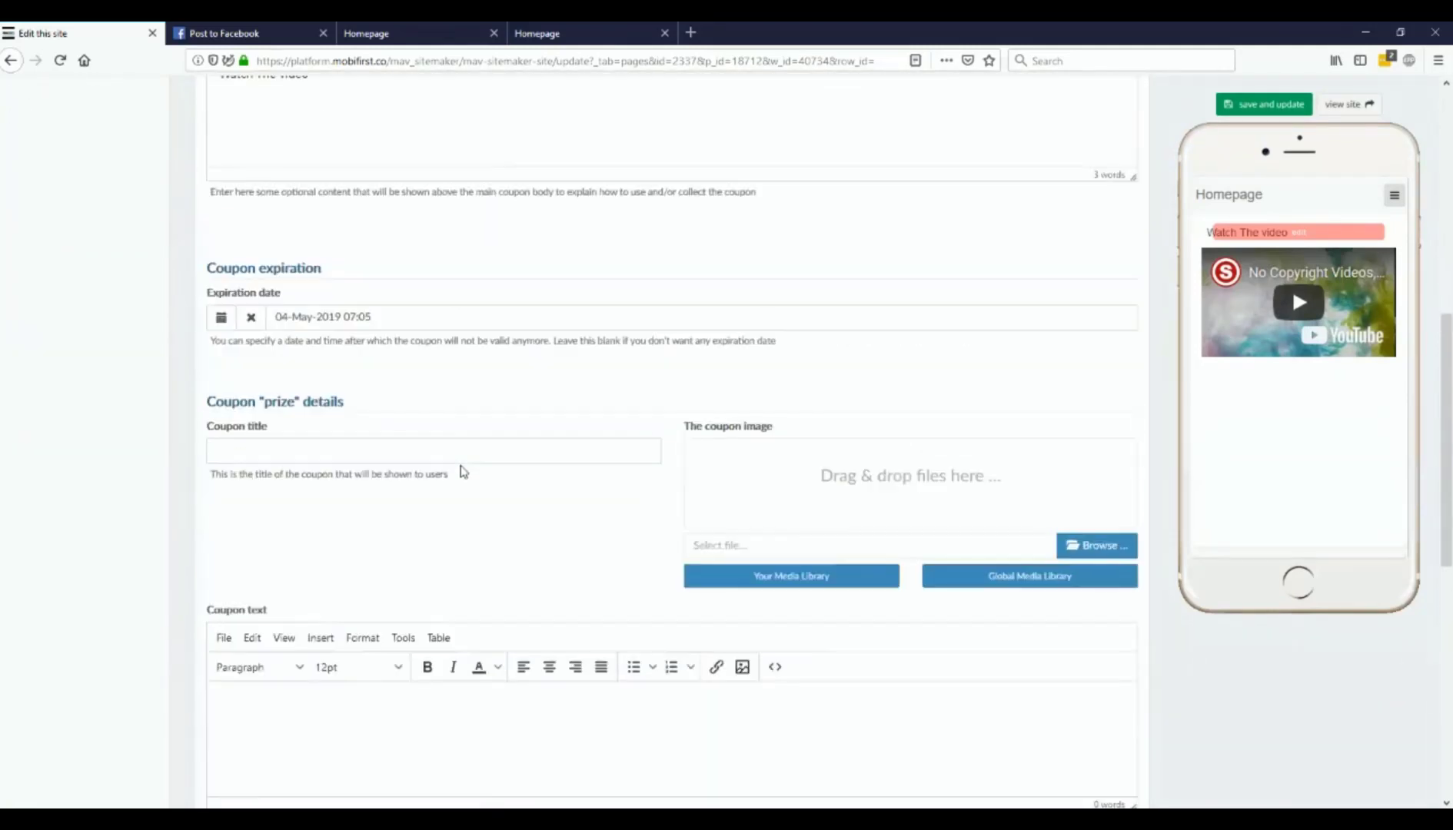
{"action": "scroll", "coordinate": [464, 471], "scroll_direction": "down", "scroll_amount": 1}
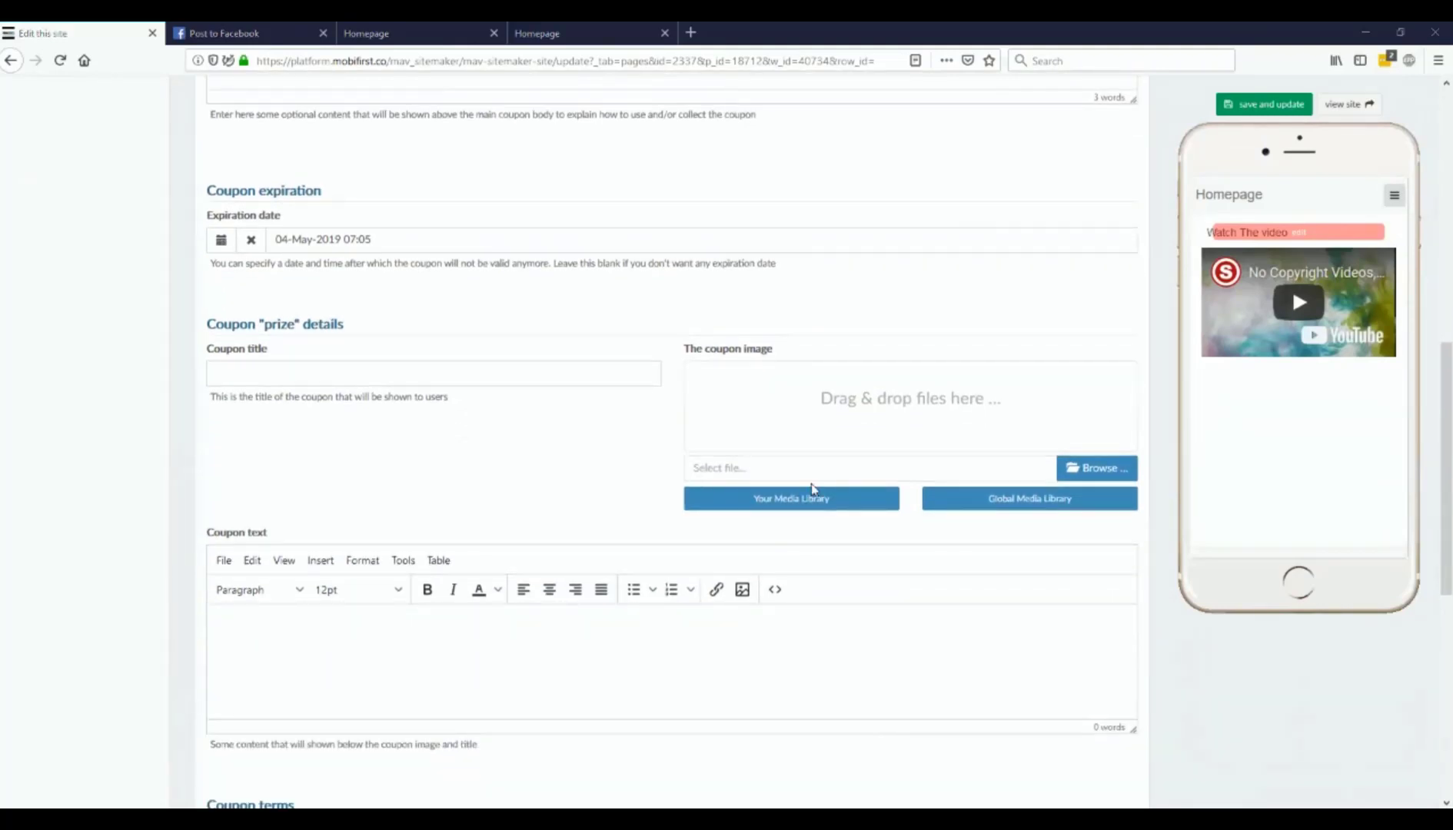
{"action": "scroll", "coordinate": [639, 363], "scroll_direction": "up", "scroll_amount": 1}
{"action": "left_click", "coordinate": [545, 450]}
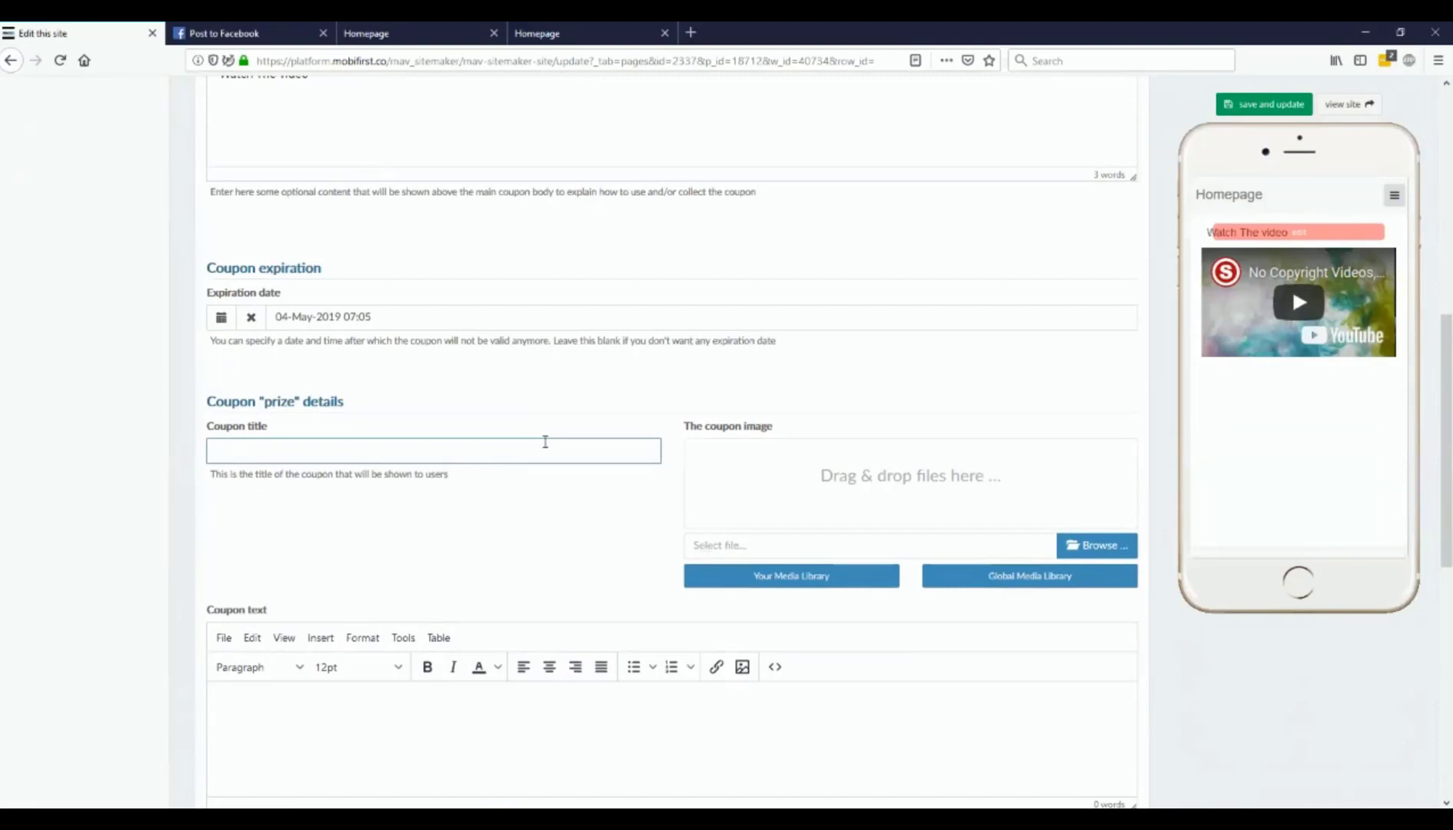
{"action": "type", "text": "Title"}
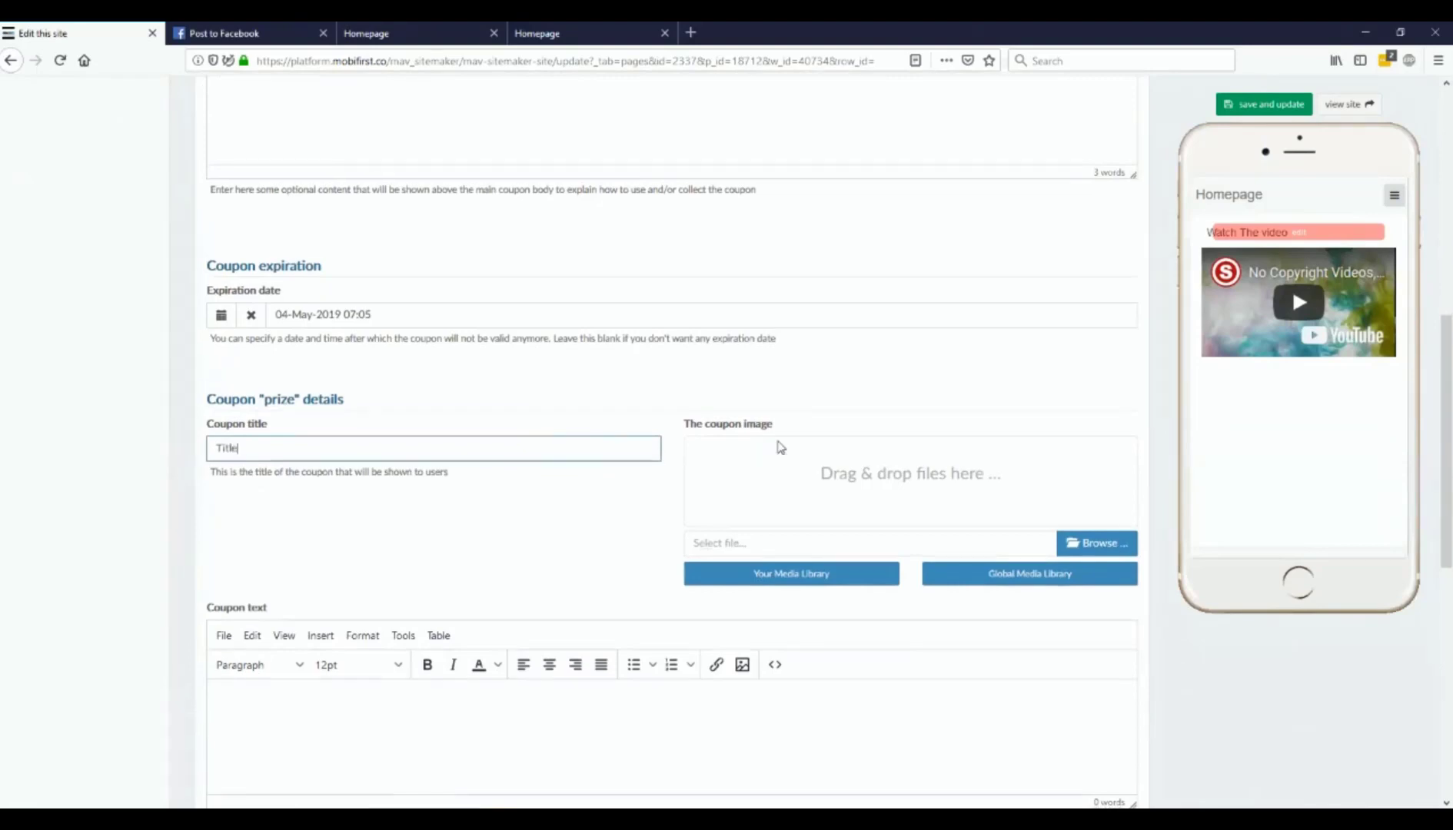
Choose the orange jellyfish picture from the global media library as the coupon image and save the widget.
{"action": "scroll", "coordinate": [1000, 476], "scroll_direction": "down", "scroll_amount": 1}
{"action": "left_click", "coordinate": [1086, 502]}
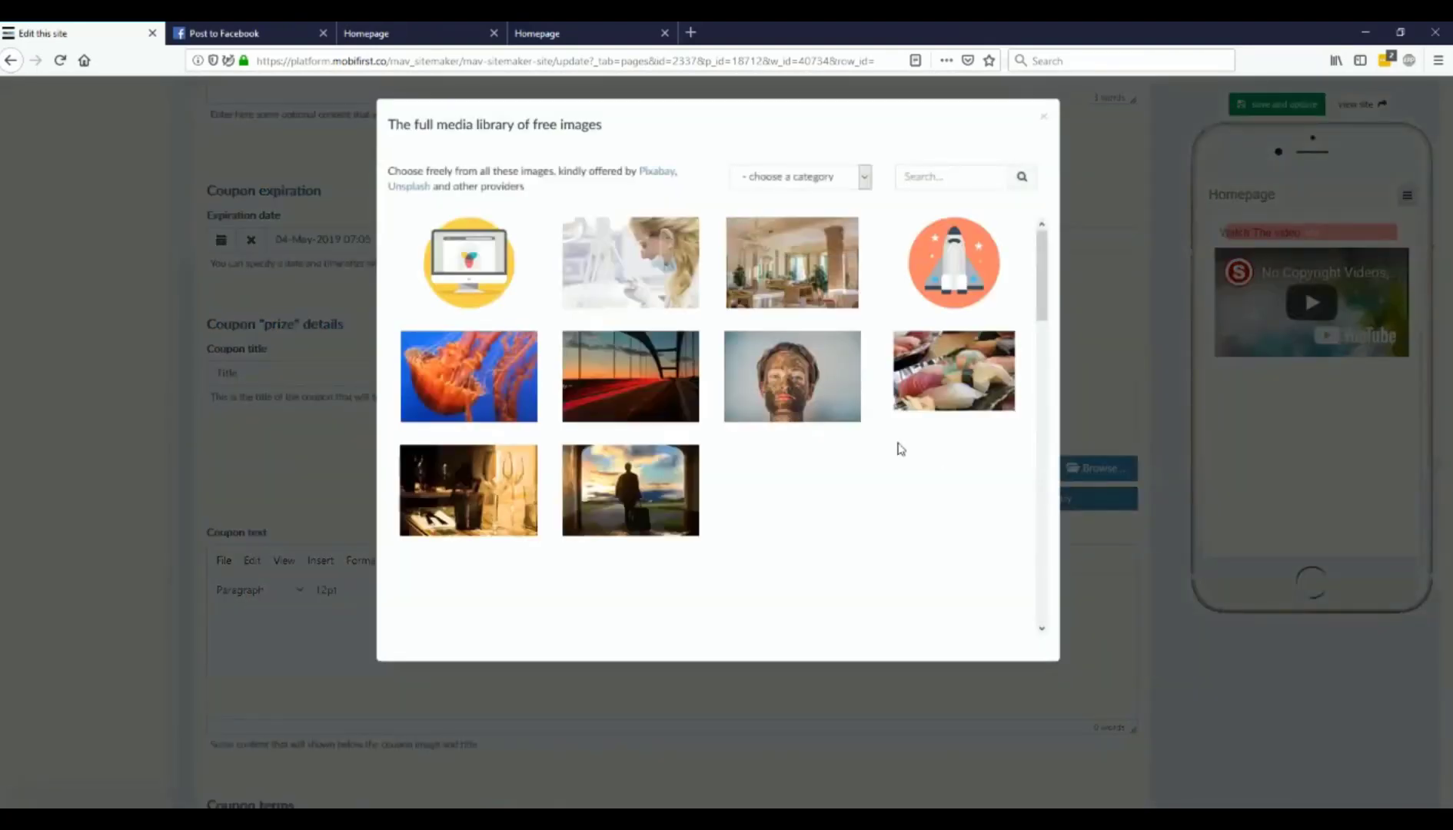
{"action": "left_click", "coordinate": [464, 376]}
{"action": "left_click", "coordinate": [922, 502]}
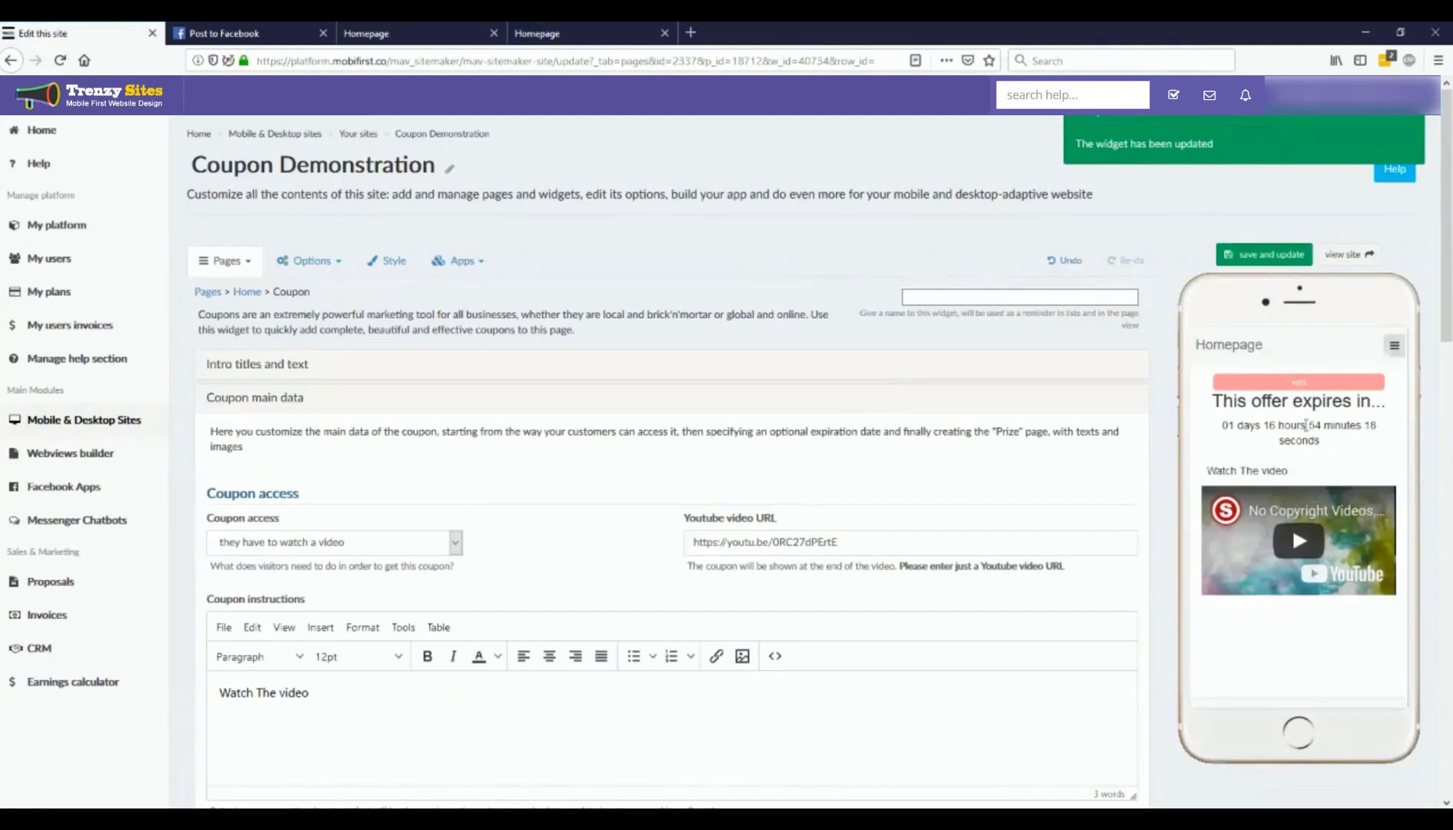
Enter "Coupon Text!" as the coupon text shown below the coupon image and title.
{"action": "scroll", "coordinate": [383, 440], "scroll_direction": "down", "scroll_amount": 5}
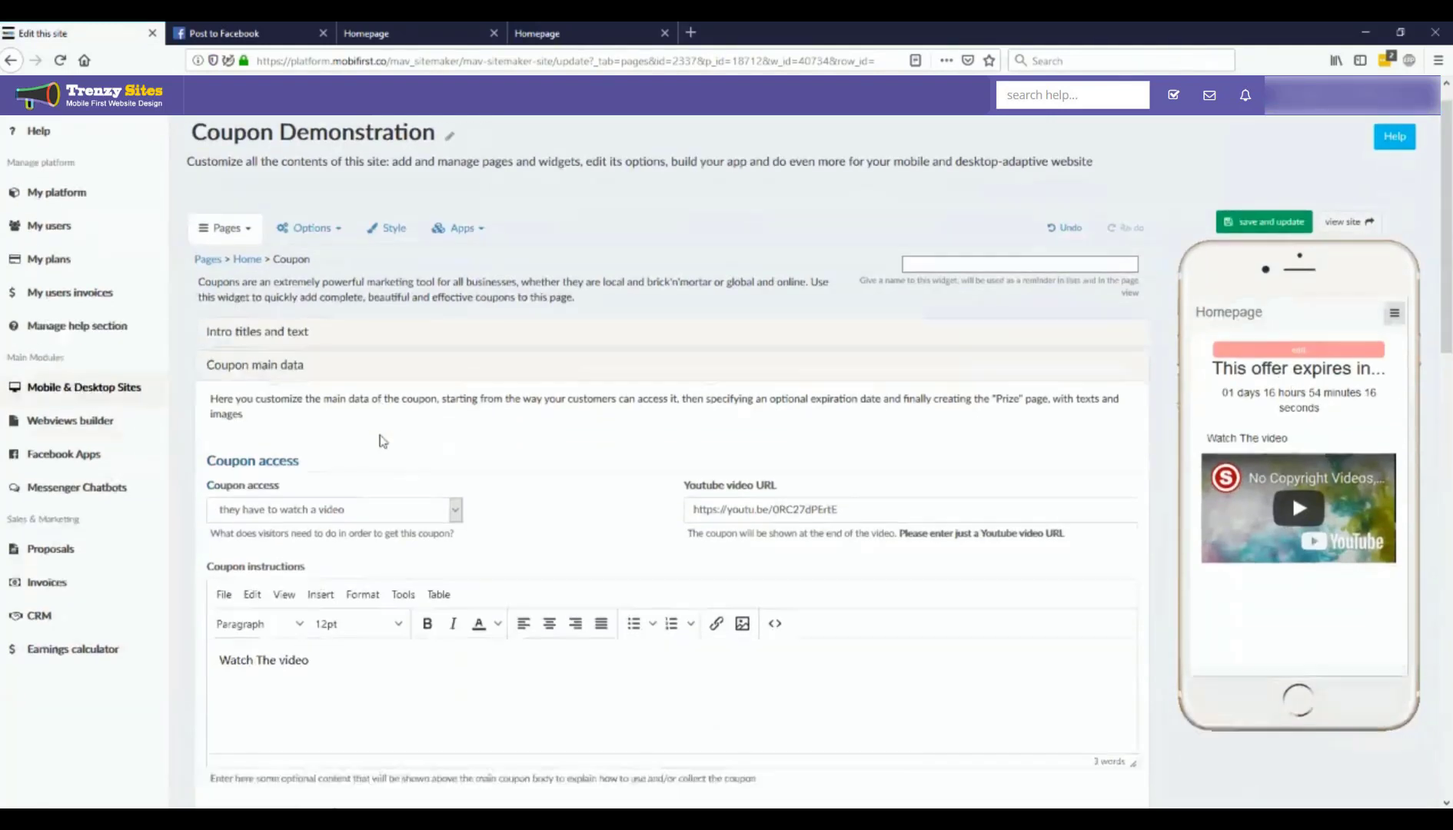
{"action": "scroll", "coordinate": [382, 441], "scroll_direction": "down", "scroll_amount": 10}
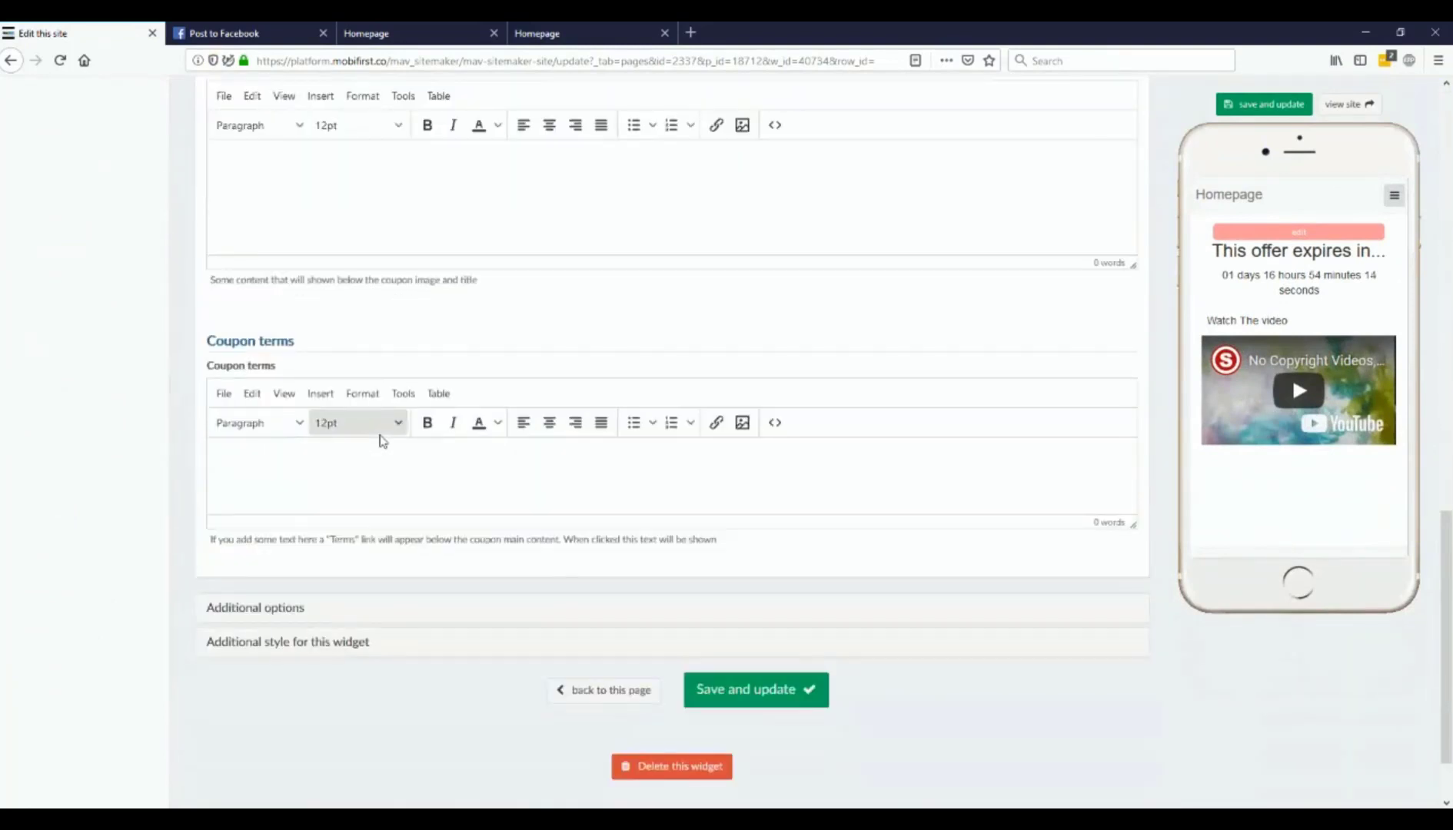
{"action": "scroll", "coordinate": [382, 441], "scroll_direction": "up", "scroll_amount": 3}
{"action": "scroll", "coordinate": [382, 440], "scroll_direction": "up", "scroll_amount": 1}
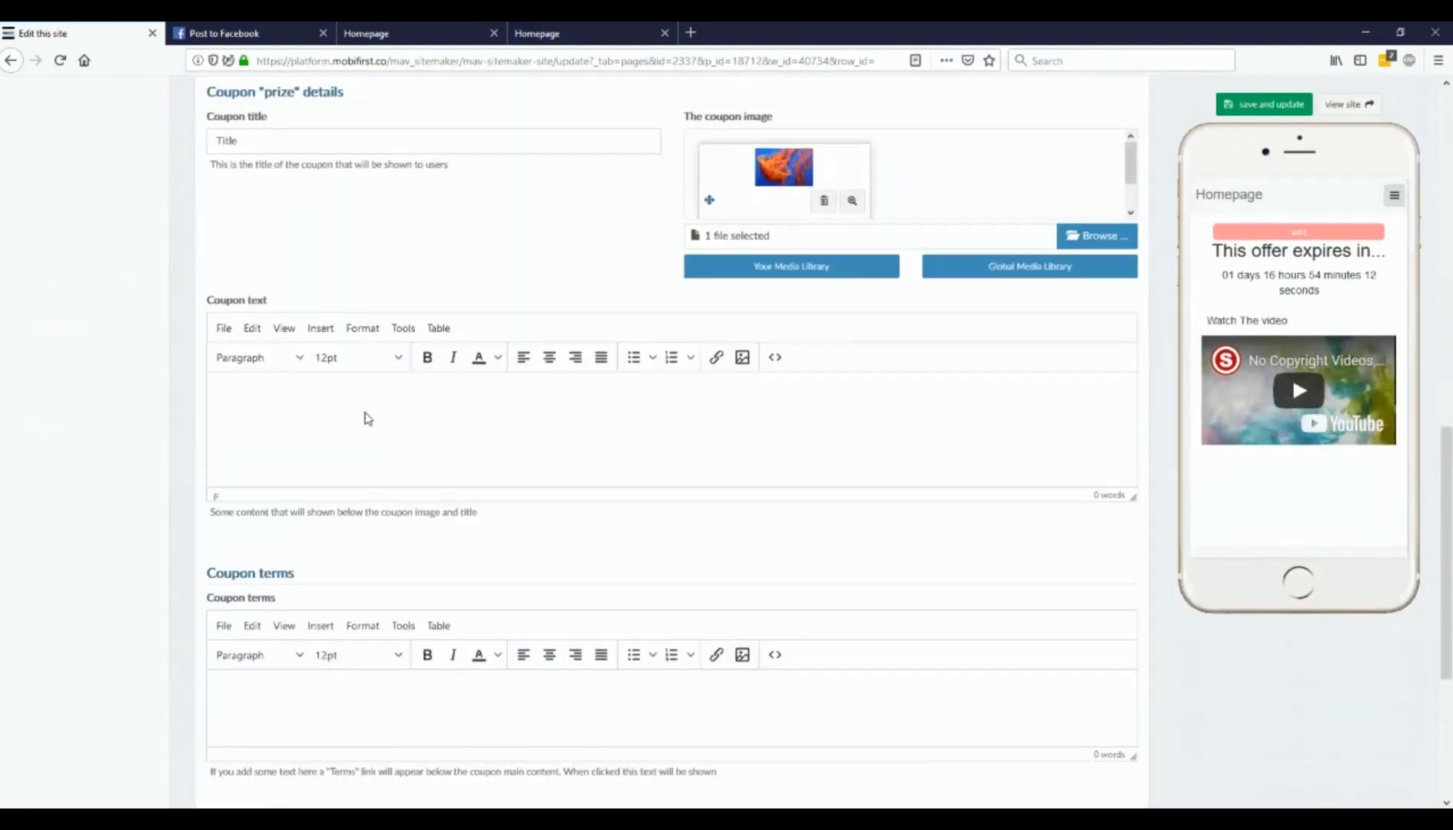
{"action": "type", "text": "Coupon Text!"}
Enter "Terms and Condition" as the coupon terms and save the widget.
{"action": "scroll", "coordinate": [365, 418], "scroll_direction": "down", "scroll_amount": 3}
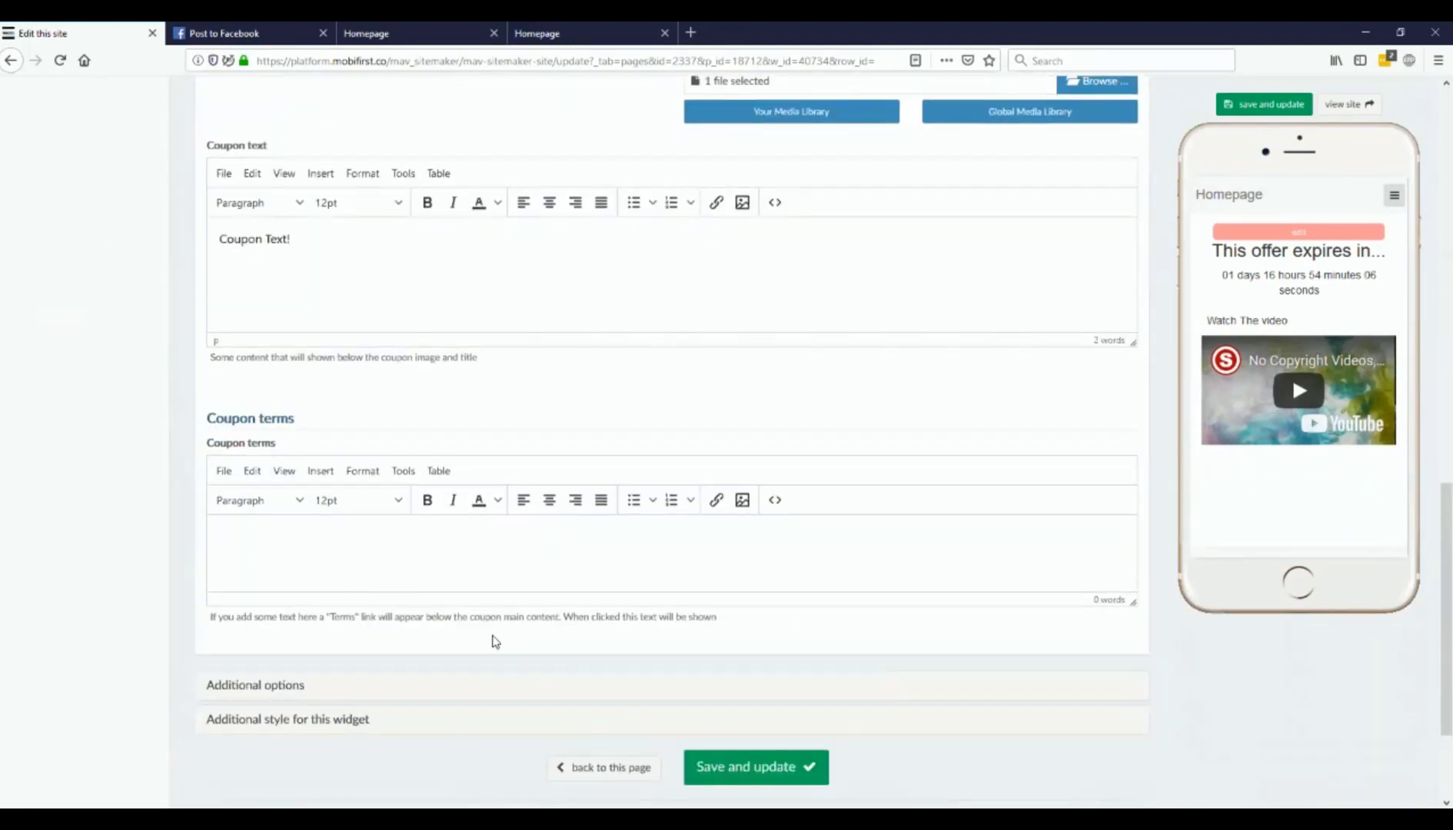
{"action": "left_click", "coordinate": [484, 584]}
{"action": "type", "text": "Terms and Con dii"}
{"action": "key", "text": "BackSpace"}
{"action": "key", "text": "BackSpace"}
{"action": "key", "text": "BackSpace"}
{"action": "type", "text": "ndttion"}
{"action": "left_click", "coordinate": [1264, 104]}
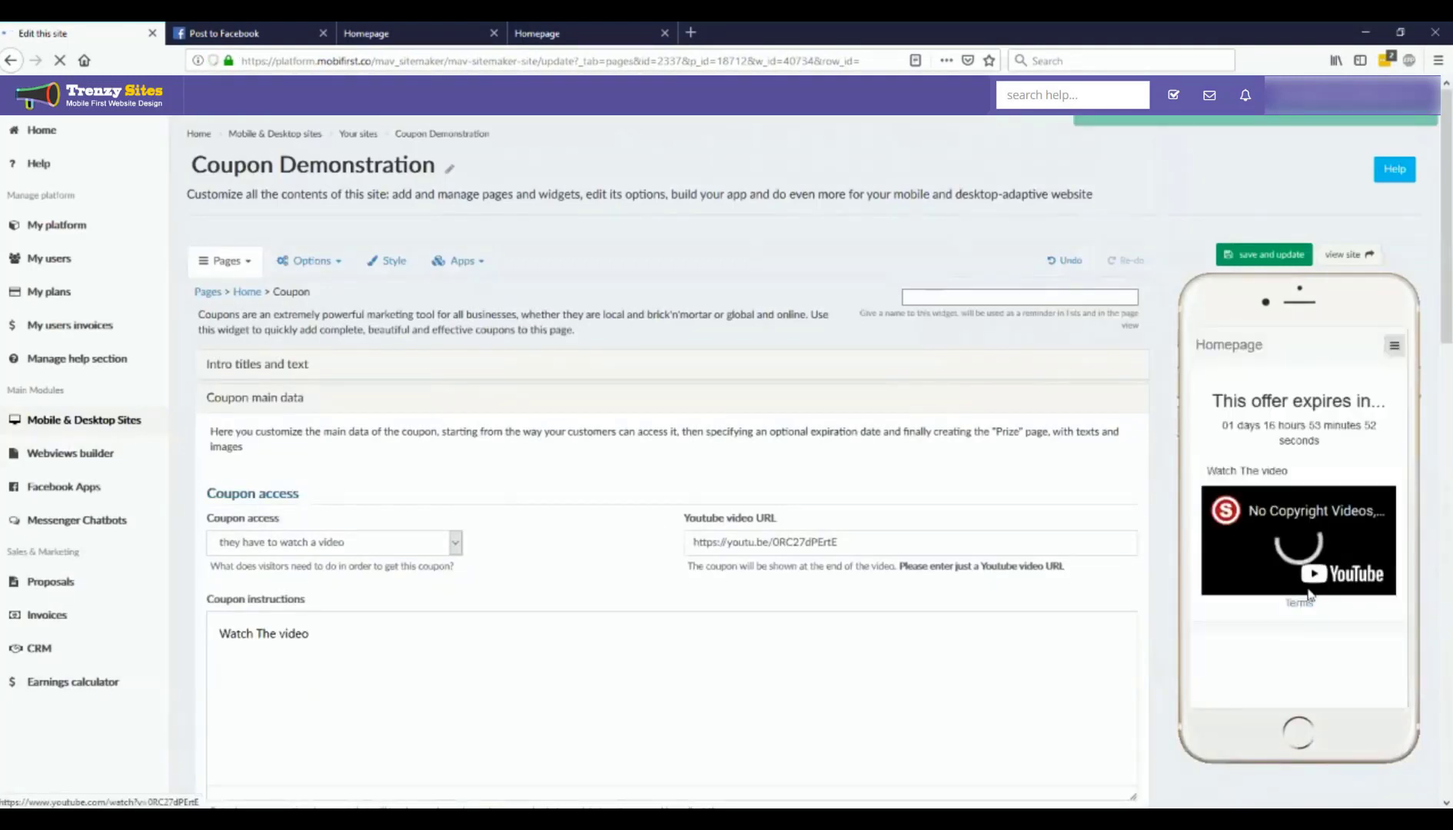
Open the coupon terms in the phone preview and review the coupon's prize text and terms in the editor.
{"action": "left_click", "coordinate": [1299, 603]}
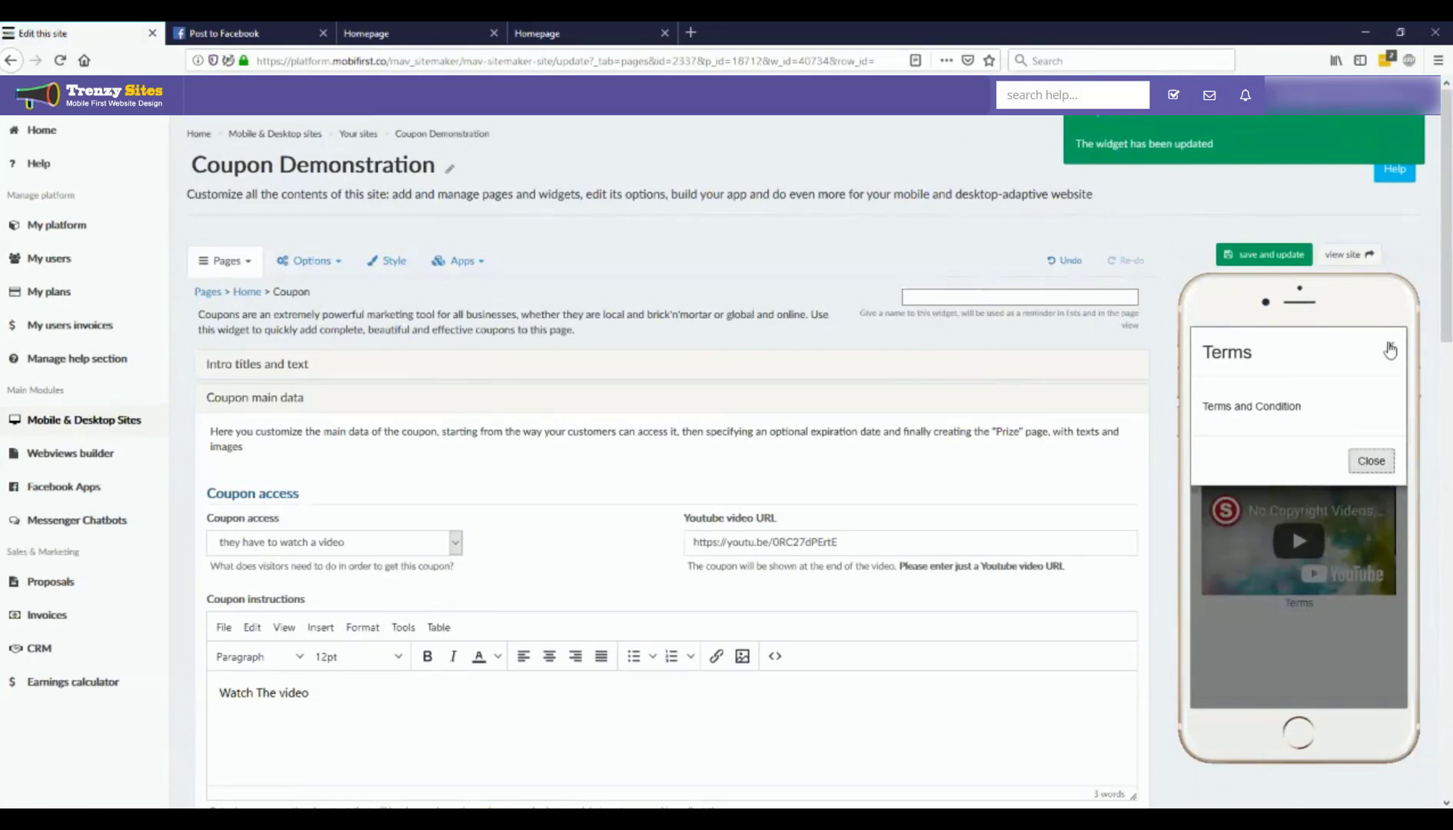
{"action": "left_click", "coordinate": [744, 542]}
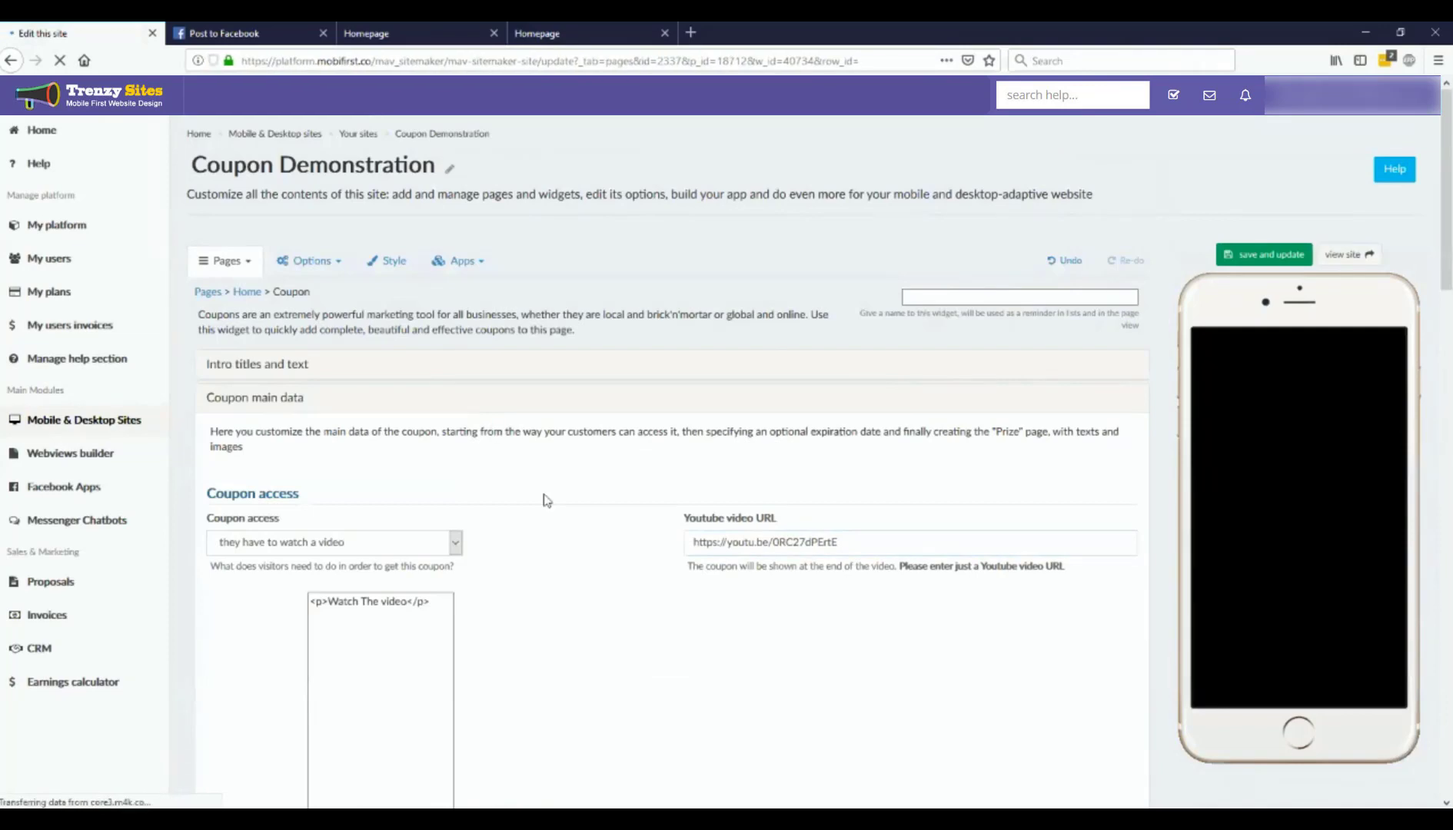
{"action": "scroll", "coordinate": [543, 501], "scroll_direction": "down", "scroll_amount": 15}
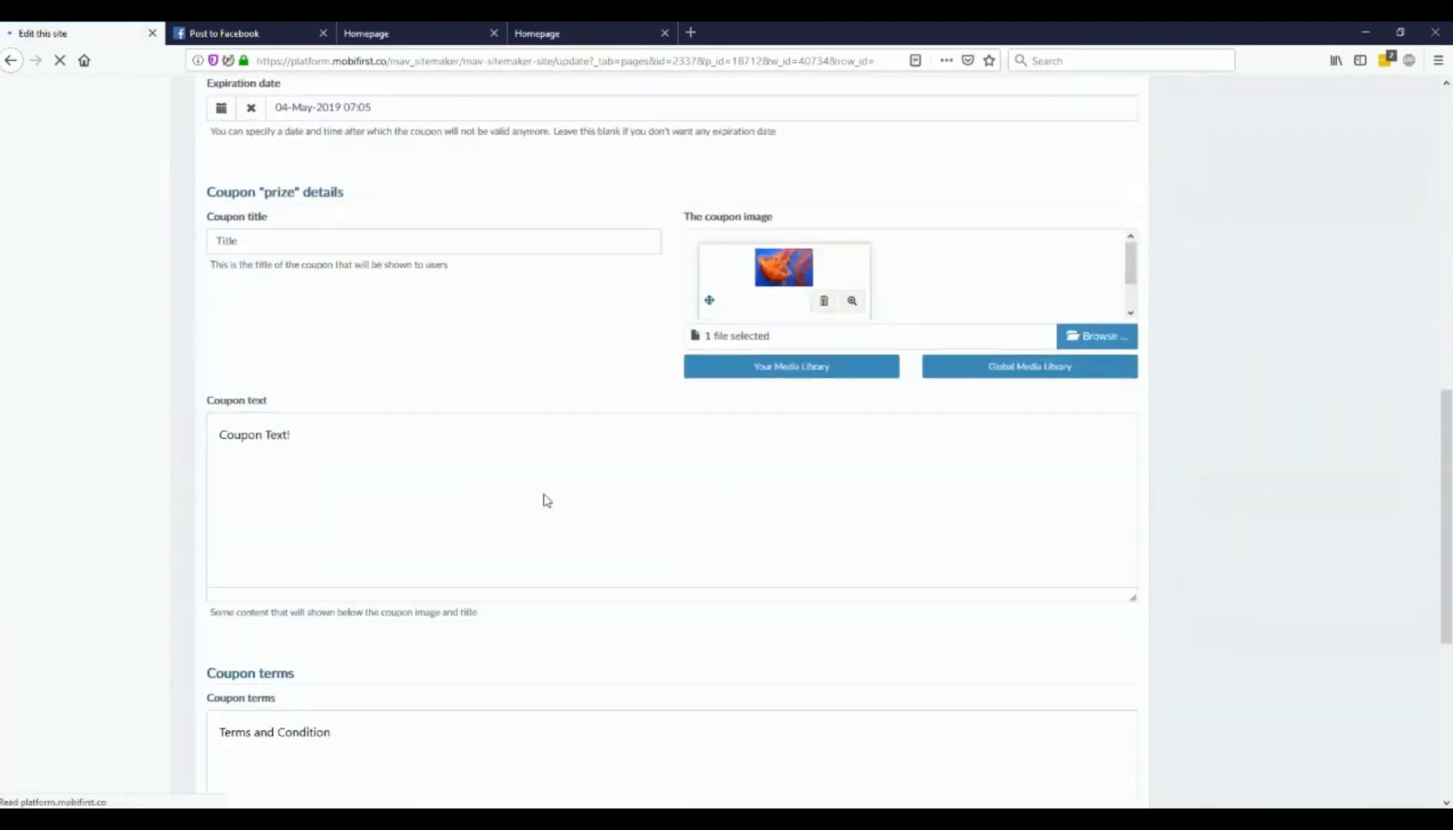
{"action": "scroll", "coordinate": [588, 493], "scroll_direction": "down", "scroll_amount": 10}
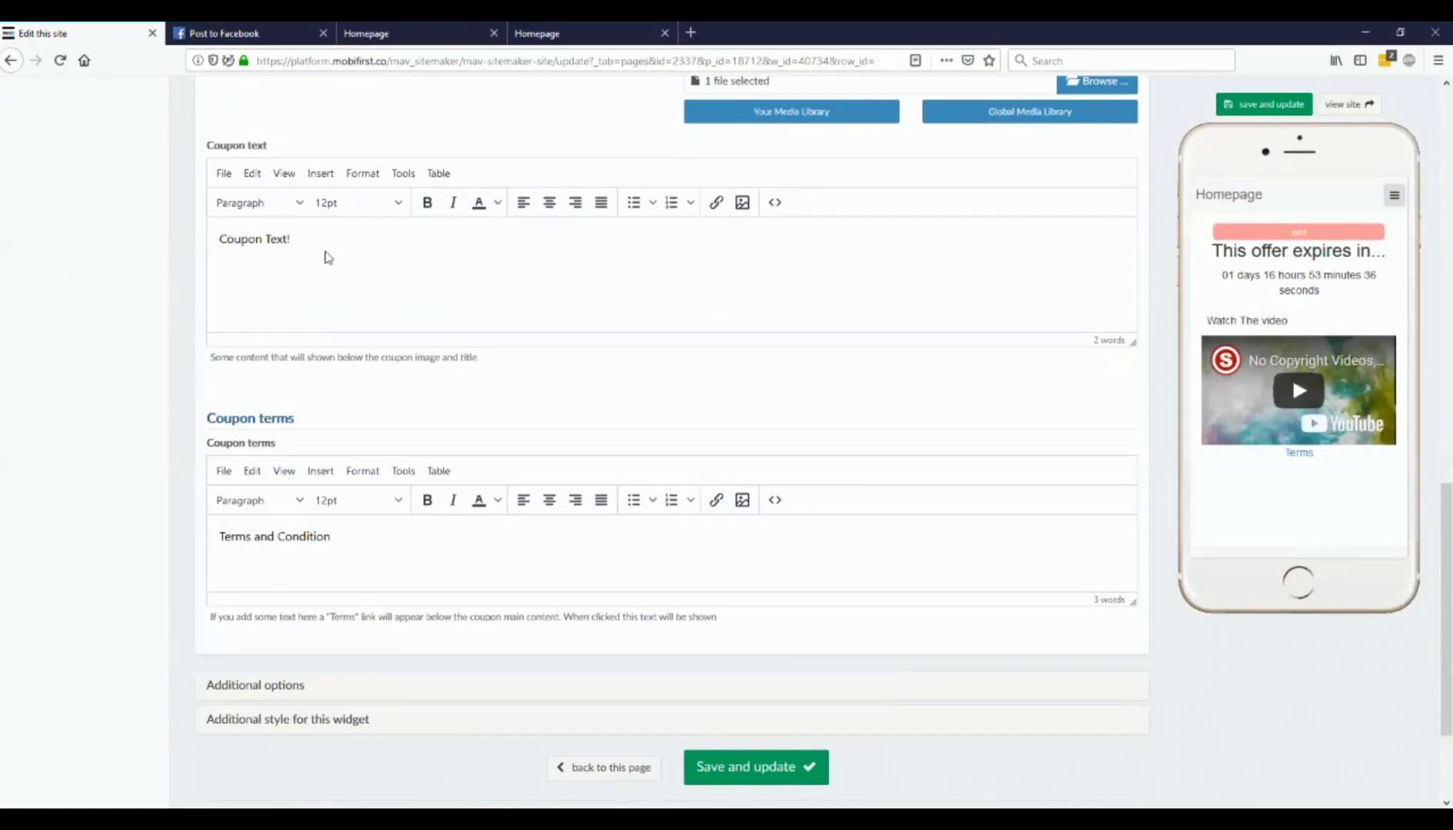
{"action": "left_click_drag", "start_coordinate": [312, 254], "coordinate": [233, 255]}
{"action": "scroll", "coordinate": [405, 253], "scroll_direction": "up", "scroll_amount": 2}
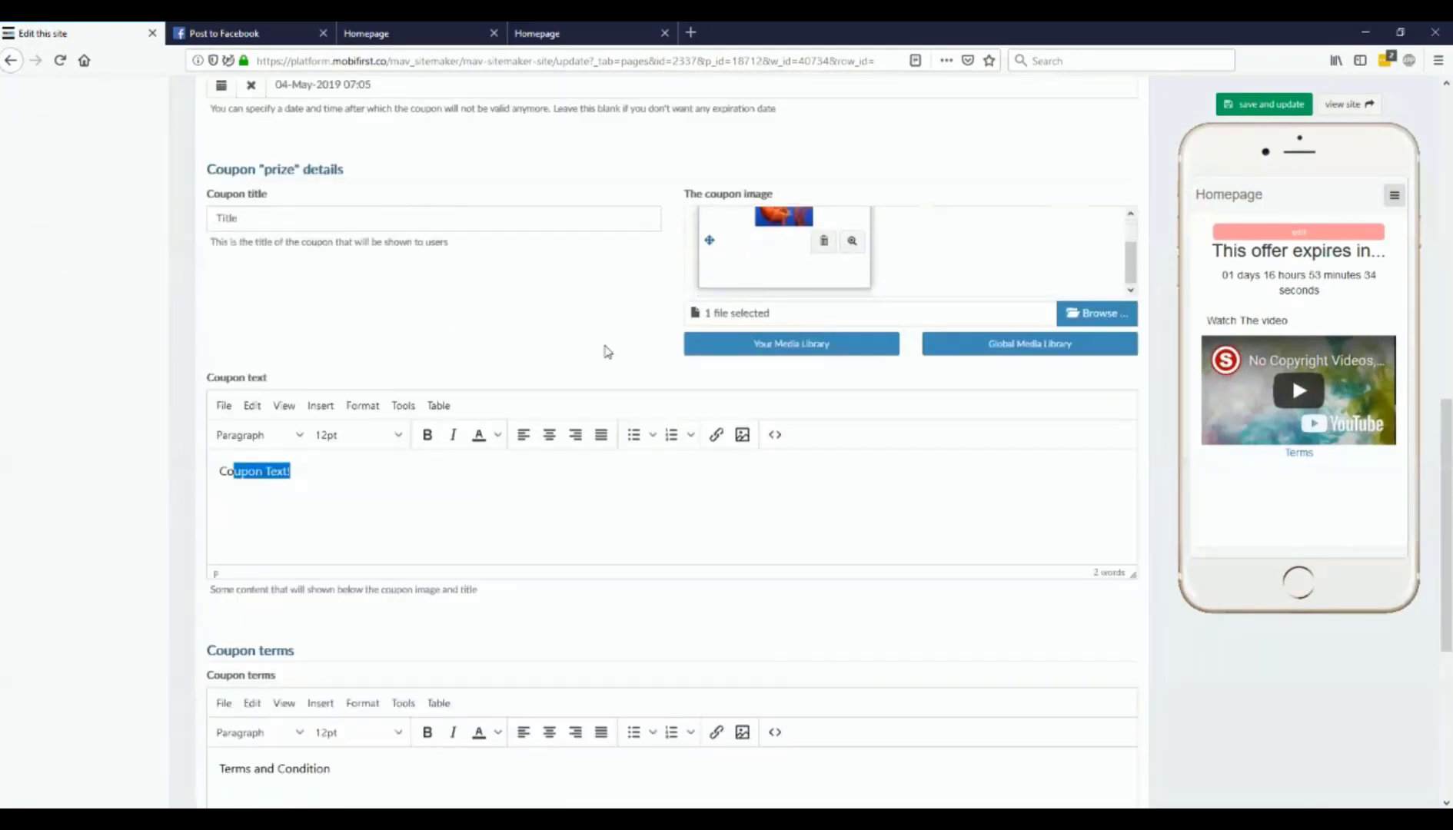
{"action": "scroll", "coordinate": [413, 475], "scroll_direction": "down", "scroll_amount": 4}
Examine the coupon widget's additional options and its additional style settings for width, margins, background and animation.
{"action": "left_click", "coordinate": [256, 519]}
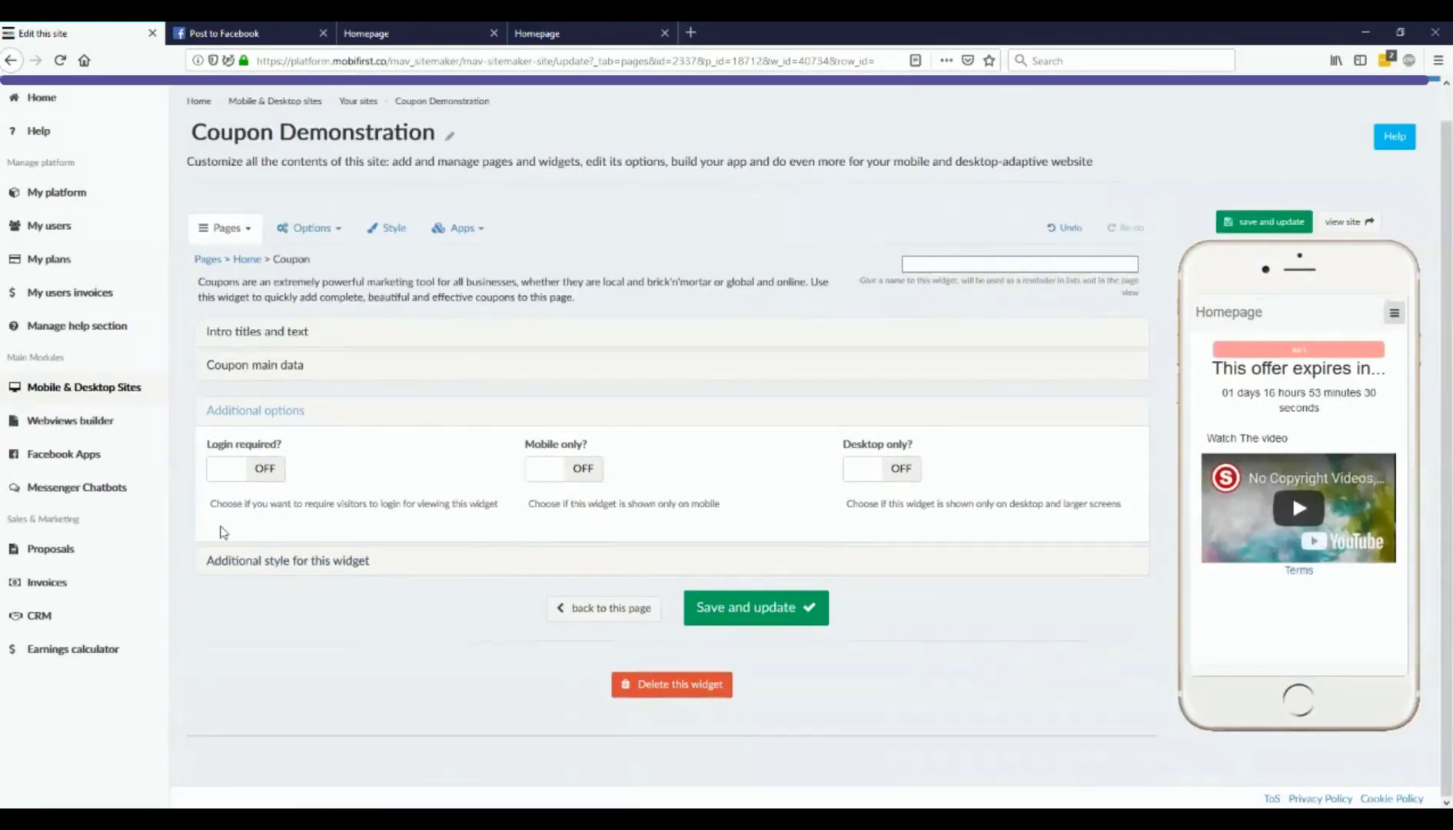
{"action": "left_click", "coordinate": [243, 567]}
{"action": "scroll", "coordinate": [416, 550], "scroll_direction": "down", "scroll_amount": 8}
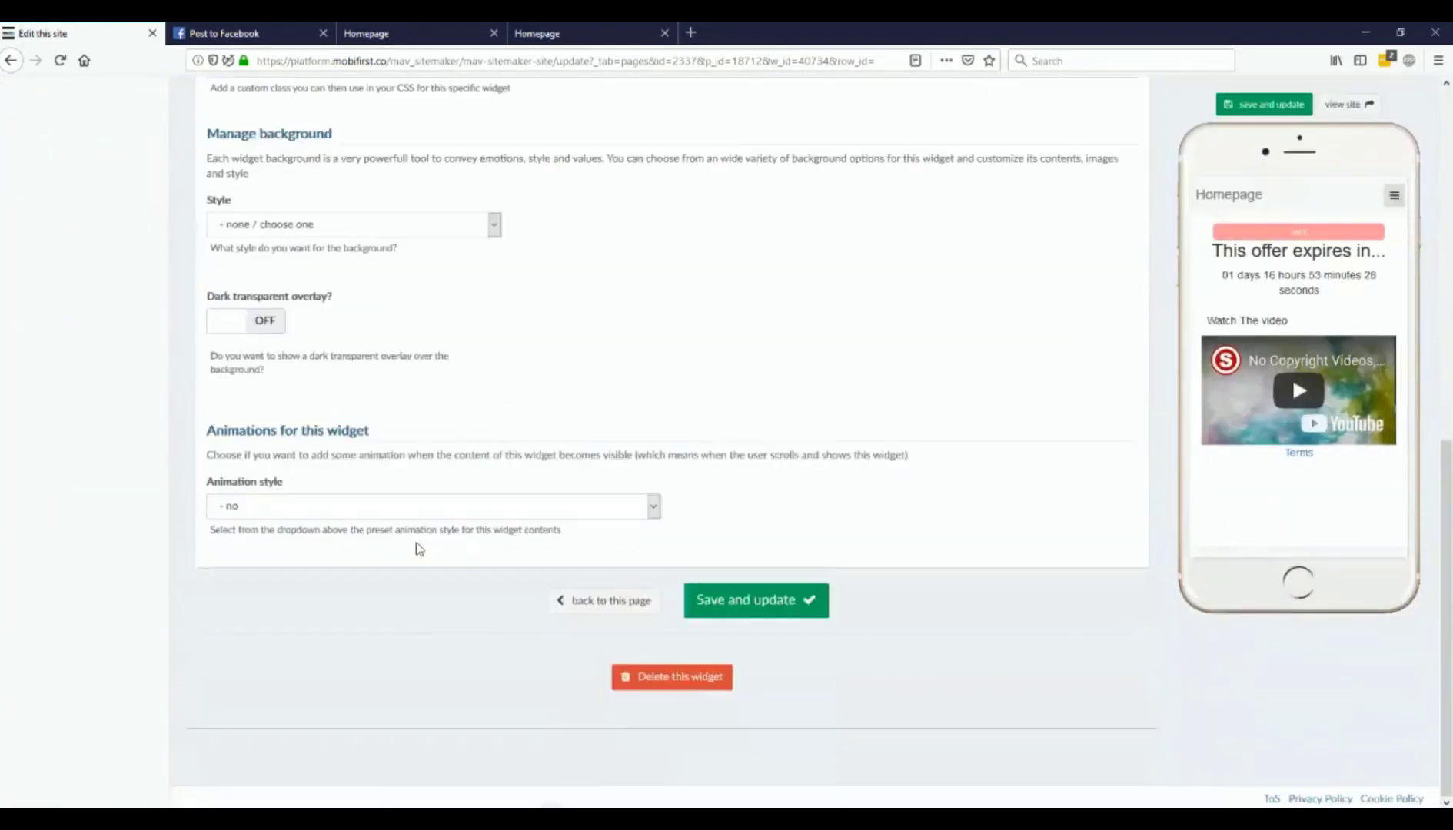
{"action": "scroll", "coordinate": [416, 548], "scroll_direction": "up", "scroll_amount": 8}
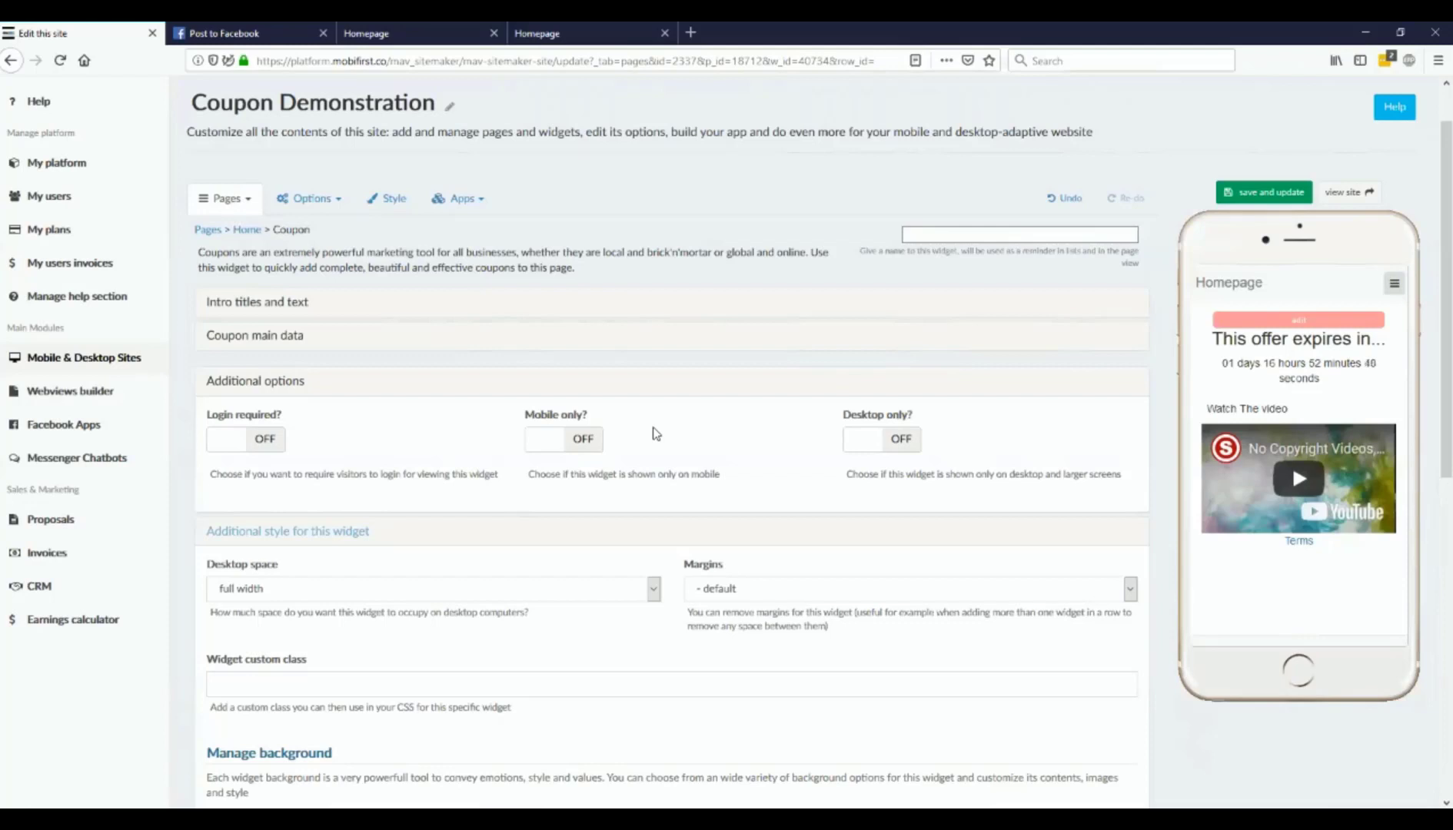
{"action": "scroll", "coordinate": [434, 304], "scroll_direction": "down", "scroll_amount": 8}
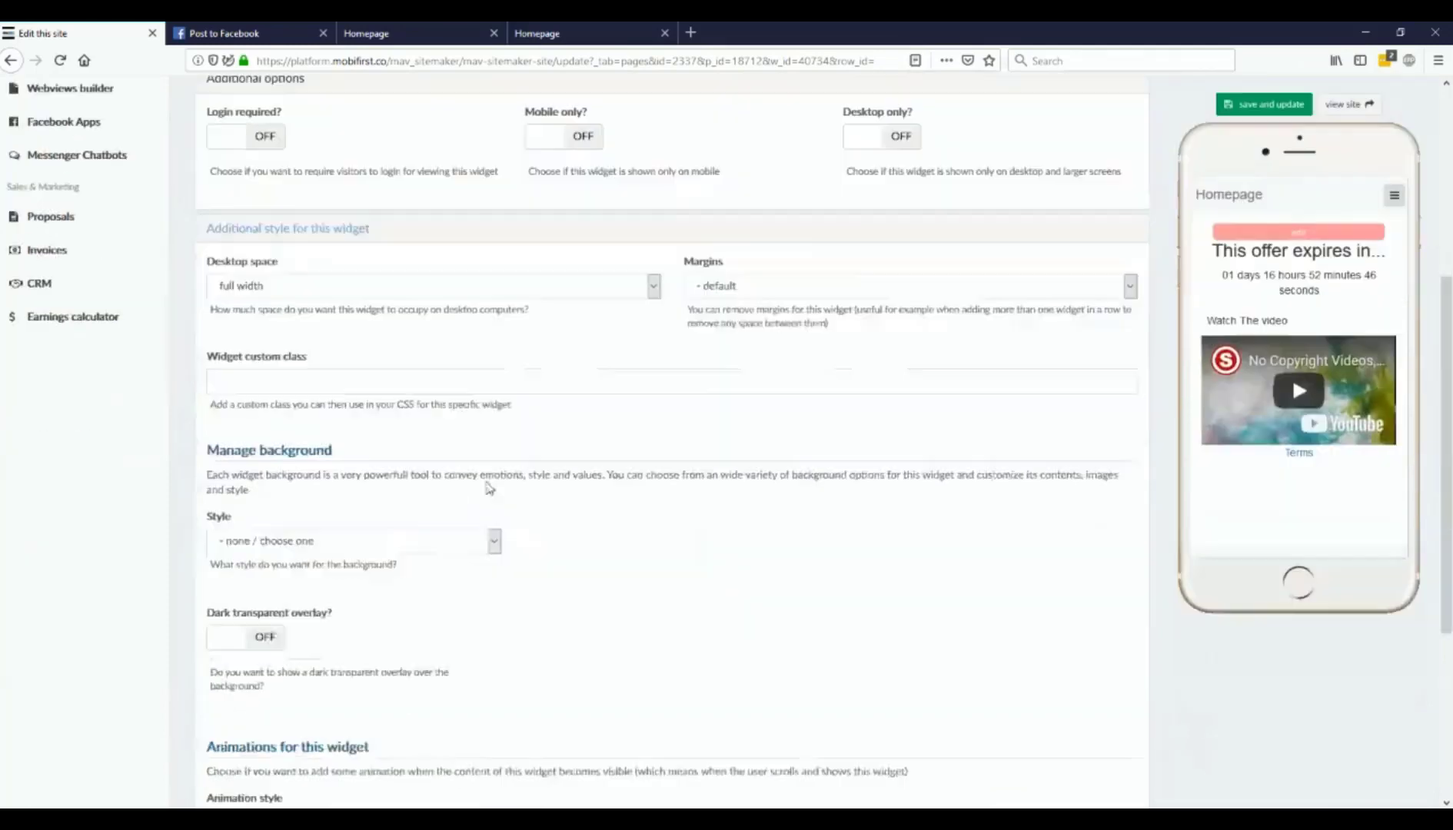
Return to the Home page's widget list, find the Coupon entry in the widget library, and close the library.
{"action": "left_click", "coordinate": [606, 606]}
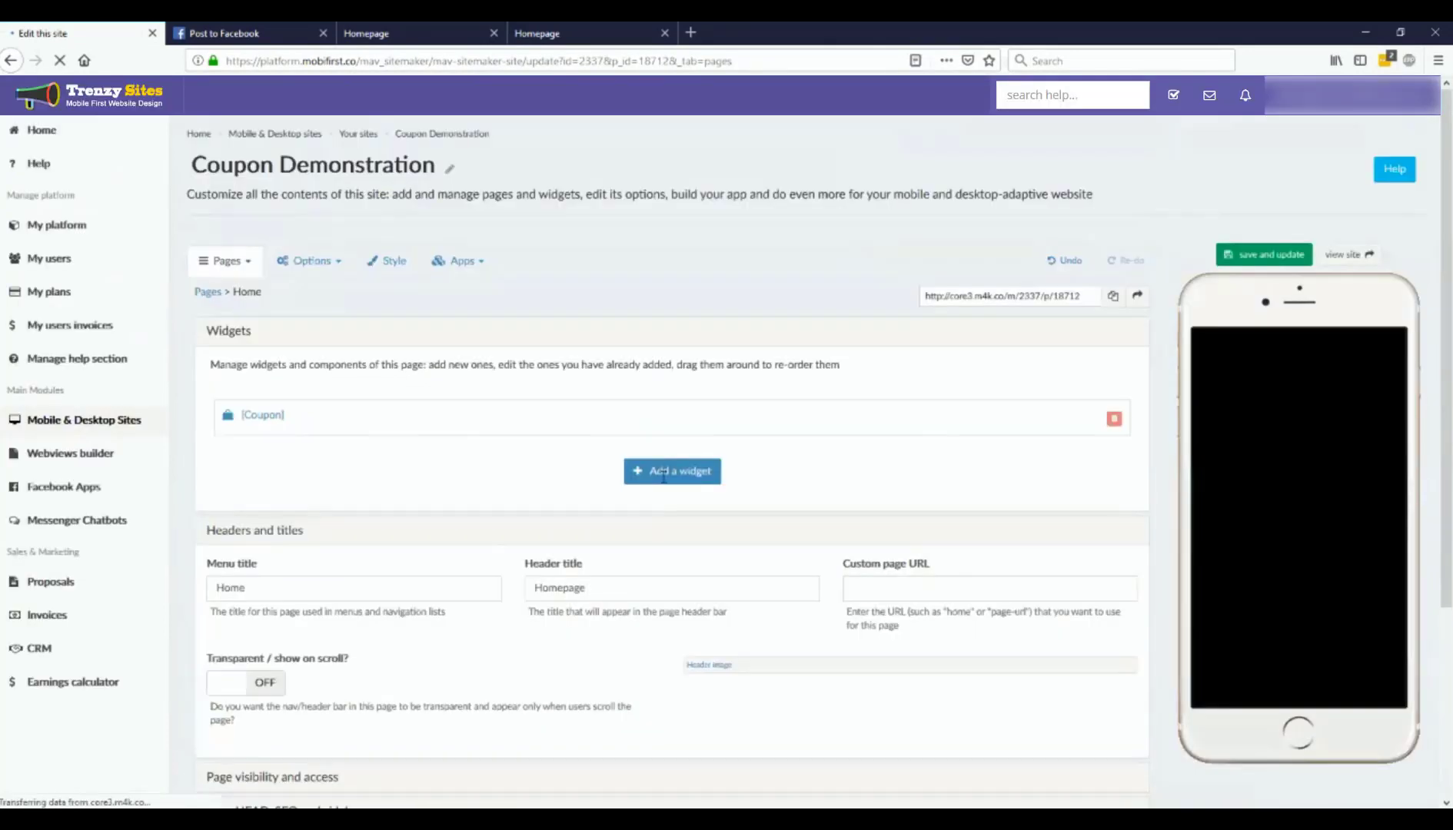
{"action": "left_click", "coordinate": [665, 475]}
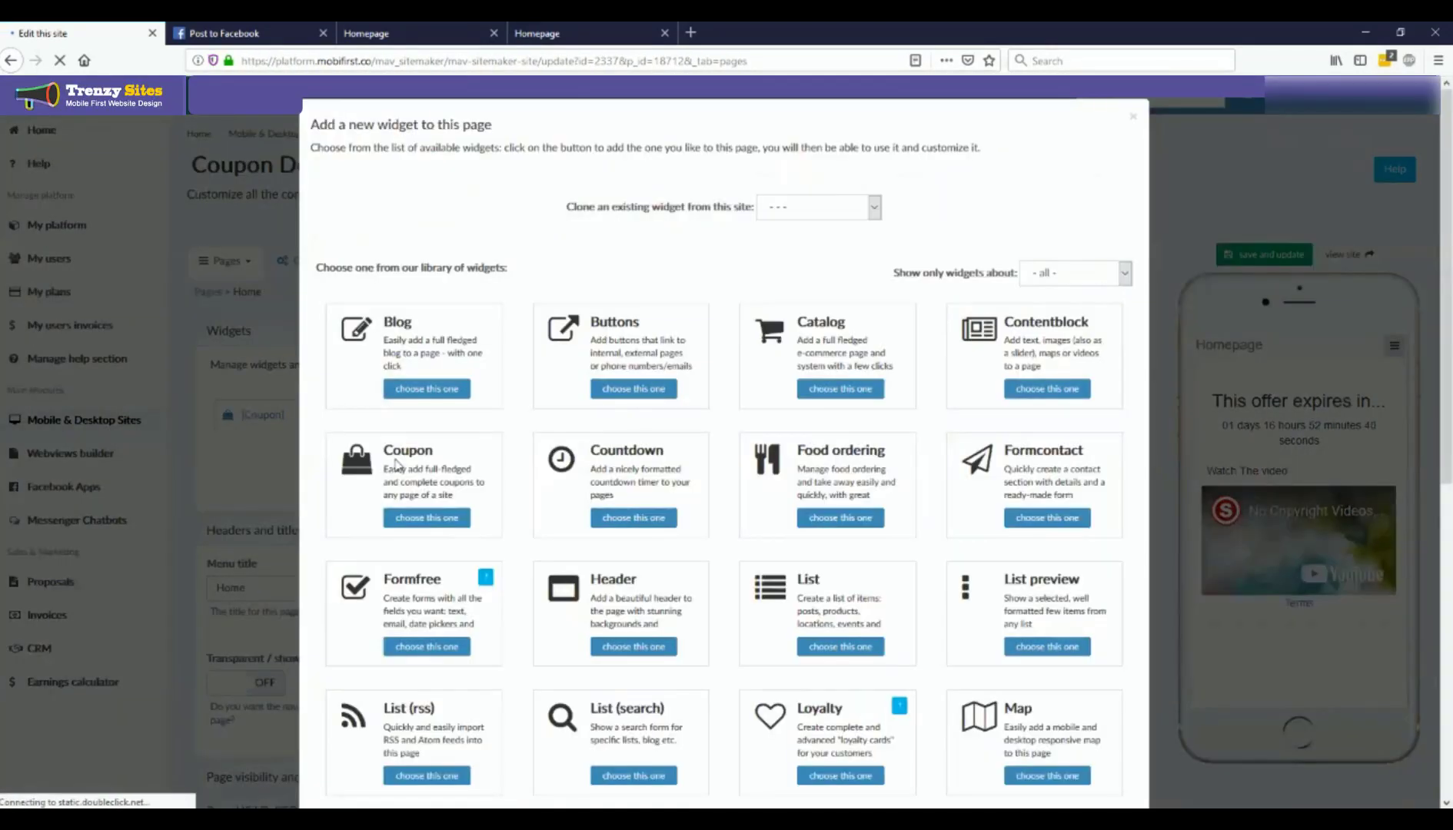
{"action": "key", "text": "ctrl"}
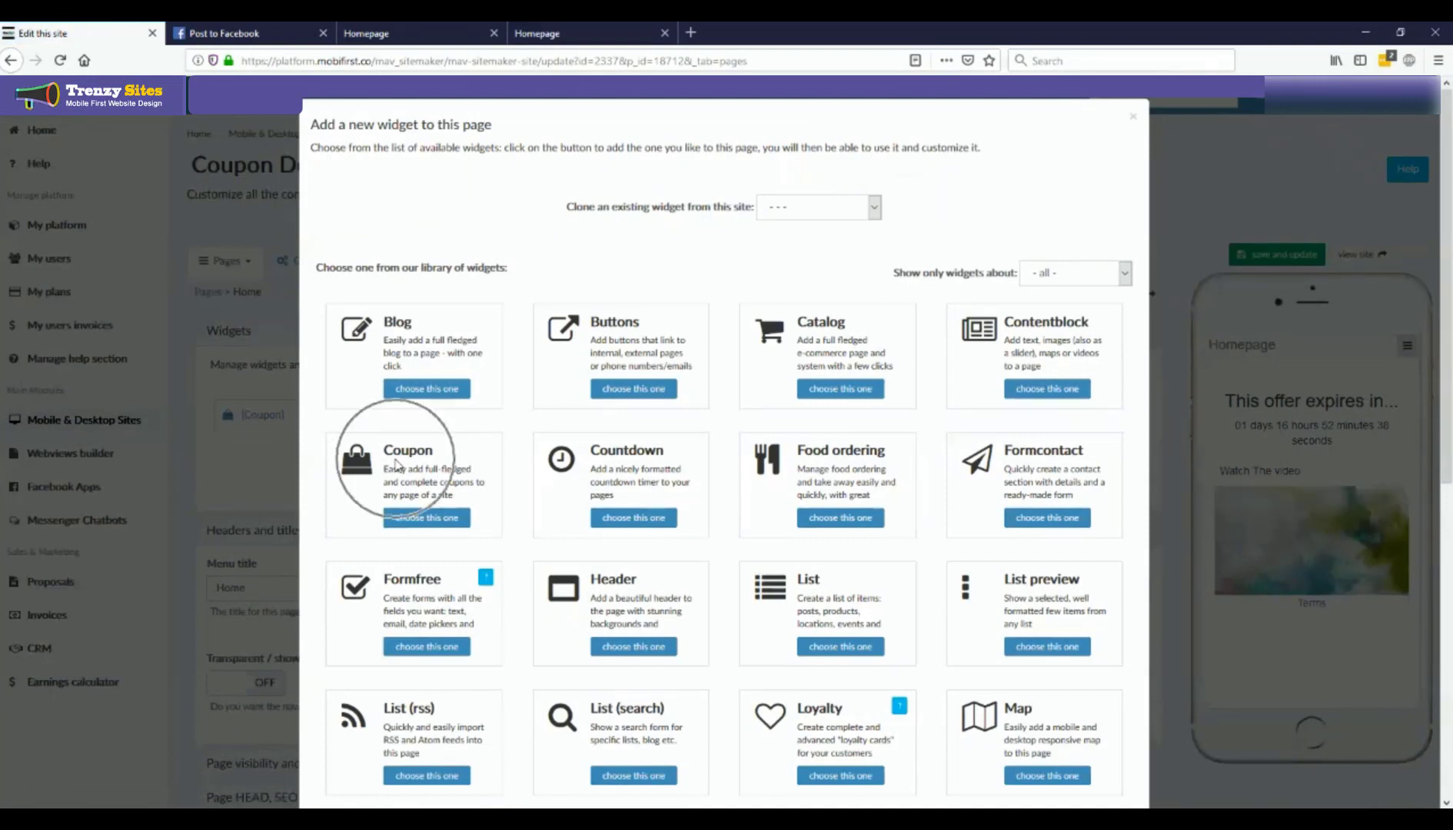
{"action": "left_click", "coordinate": [1134, 119]}
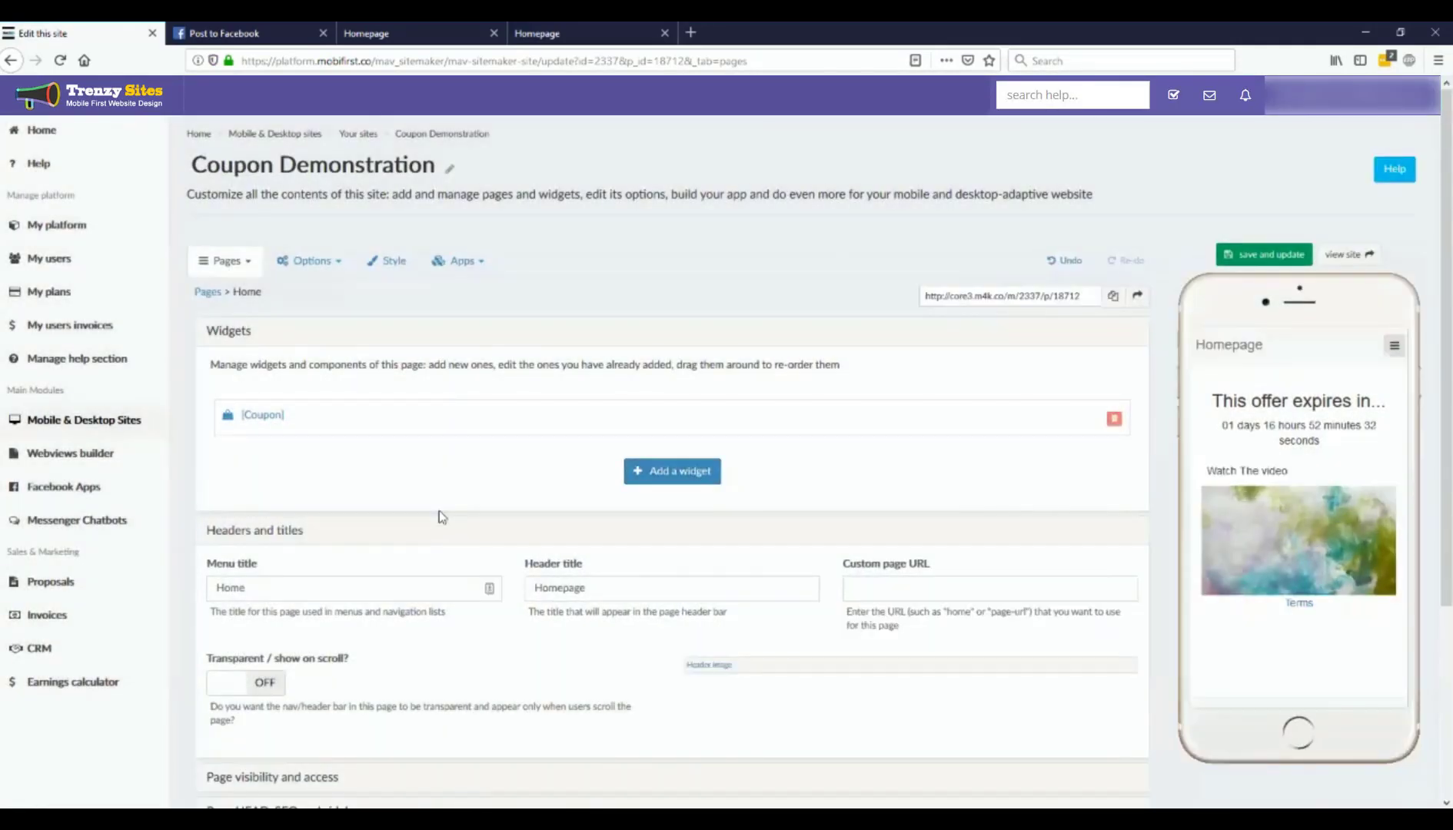
Reopen the library of widgets for the Home page, browse all the available widgets, and close it.
{"action": "left_click", "coordinate": [675, 472]}
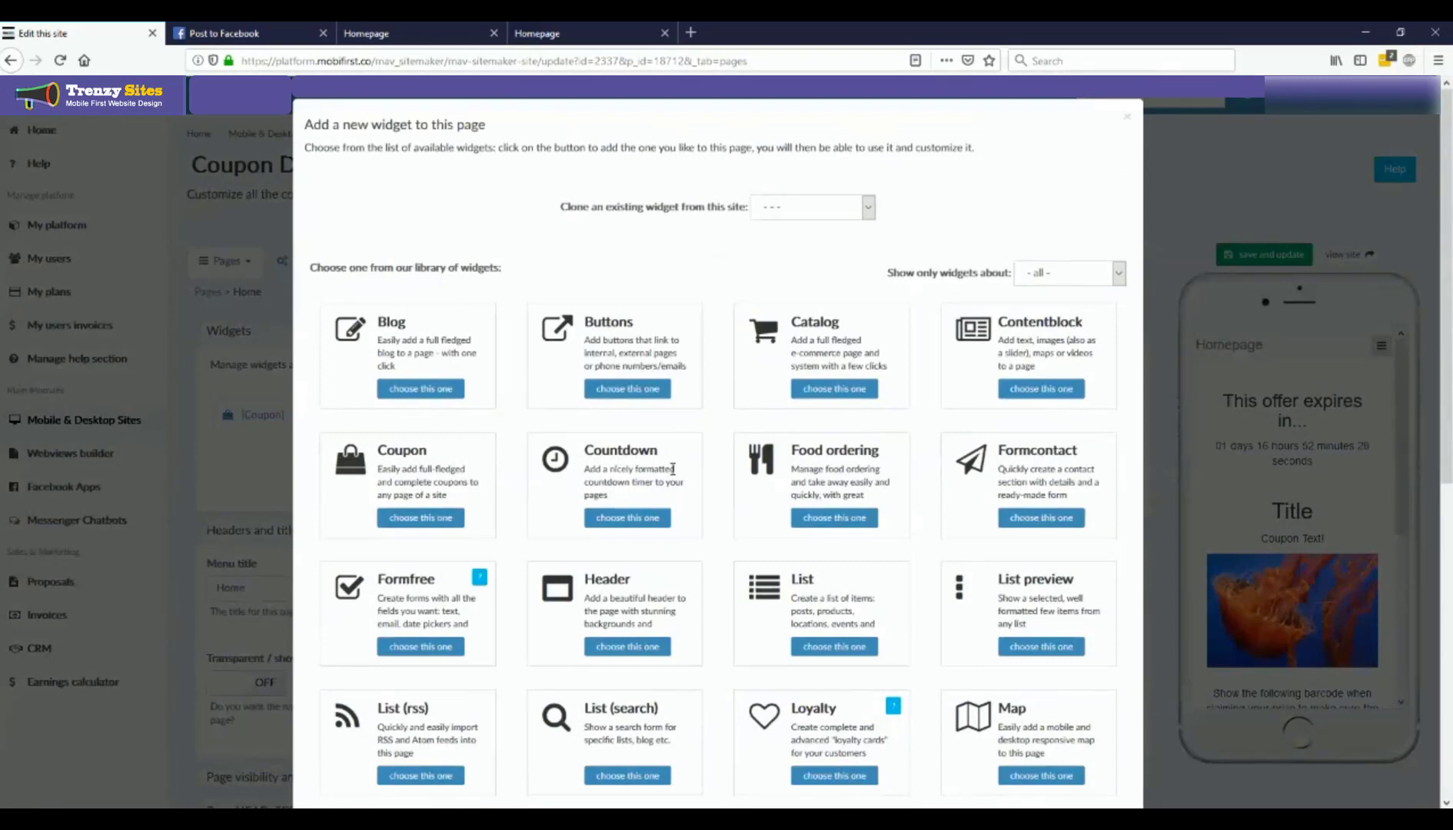
{"action": "scroll", "coordinate": [675, 474], "scroll_direction": "down", "scroll_amount": 3}
{"action": "scroll", "coordinate": [674, 472], "scroll_direction": "down", "scroll_amount": 5}
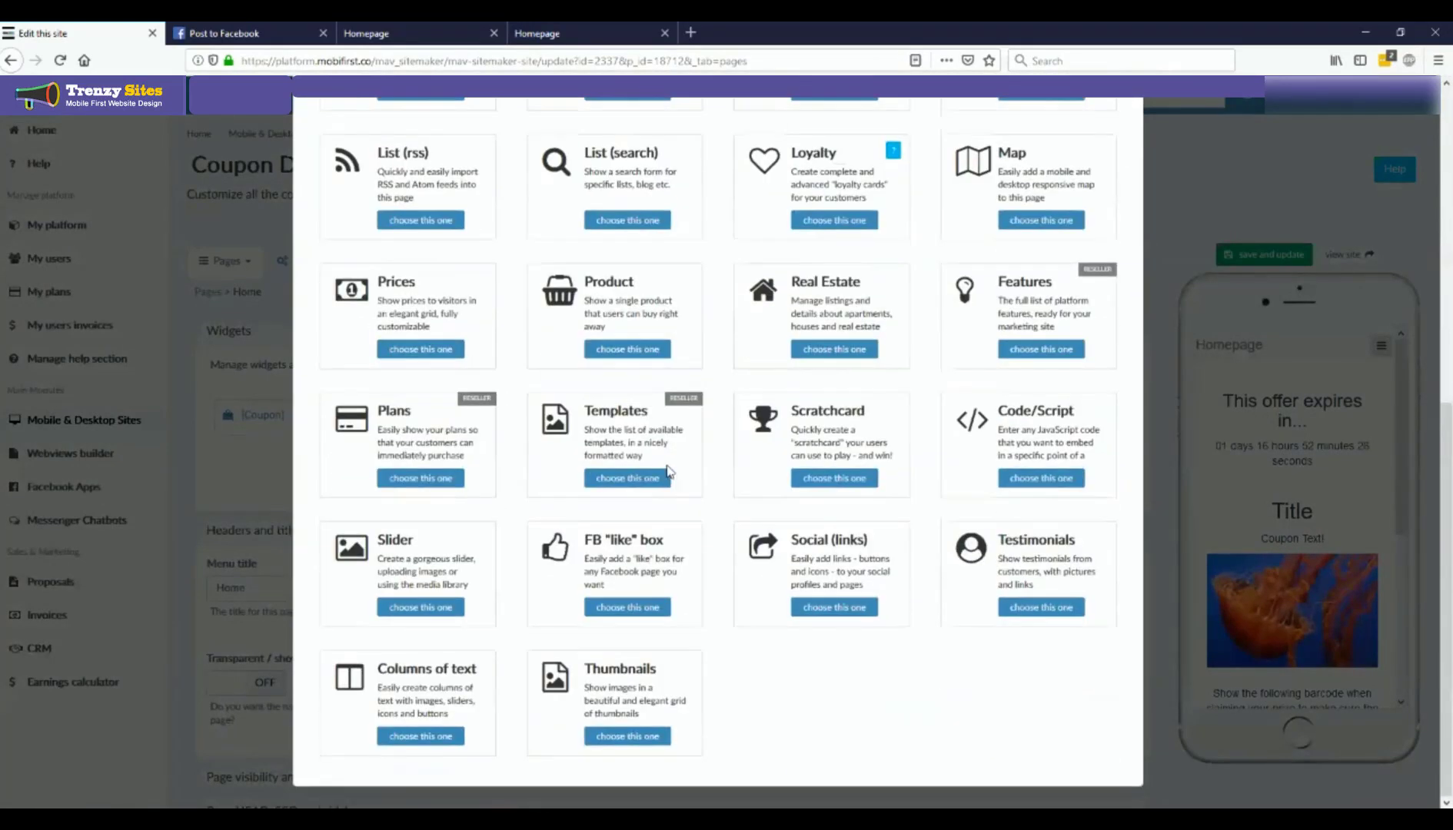
{"action": "scroll", "coordinate": [668, 470], "scroll_direction": "up", "scroll_amount": 5}
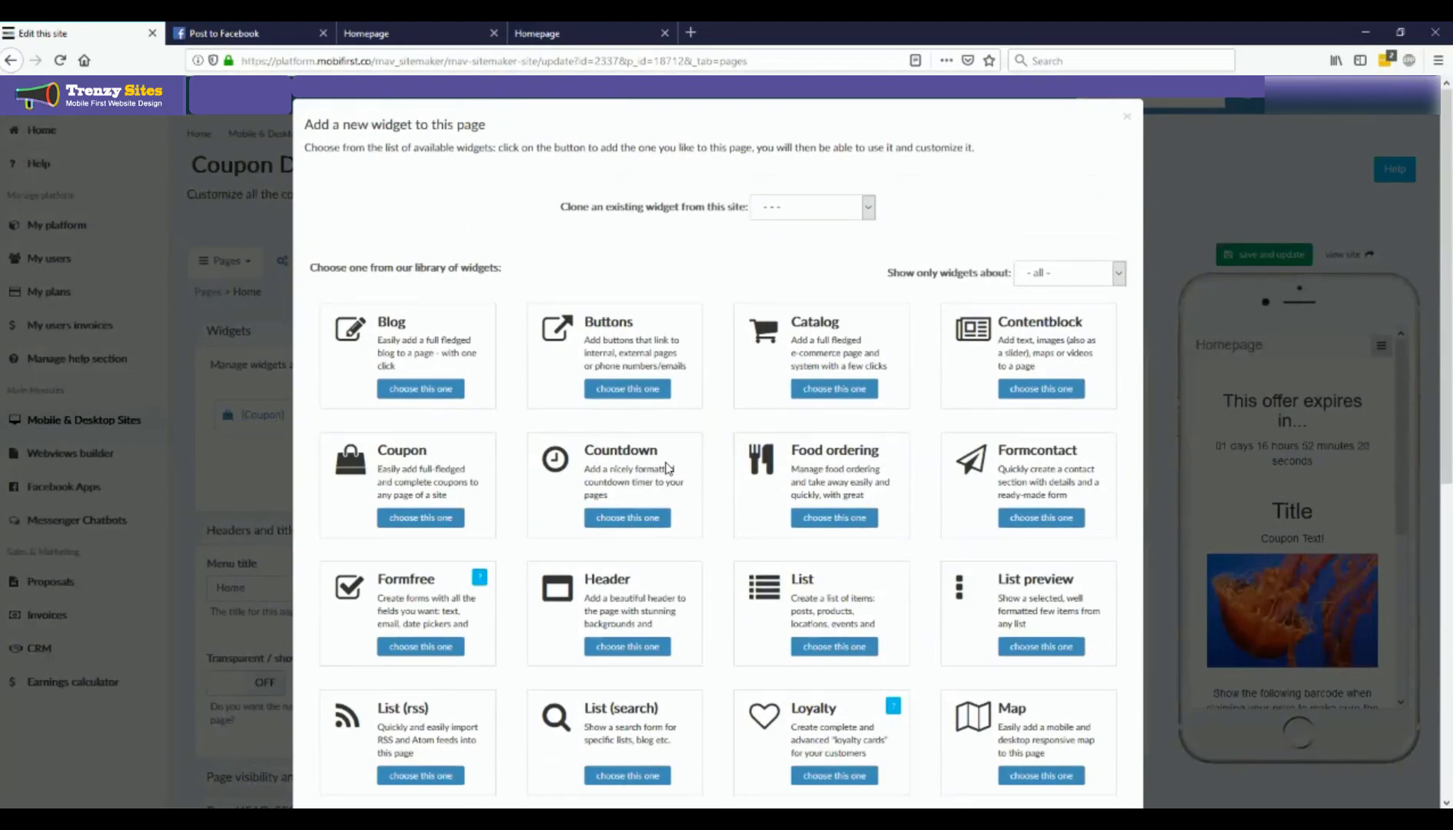
{"action": "scroll", "coordinate": [666, 470], "scroll_direction": "down", "scroll_amount": 5}
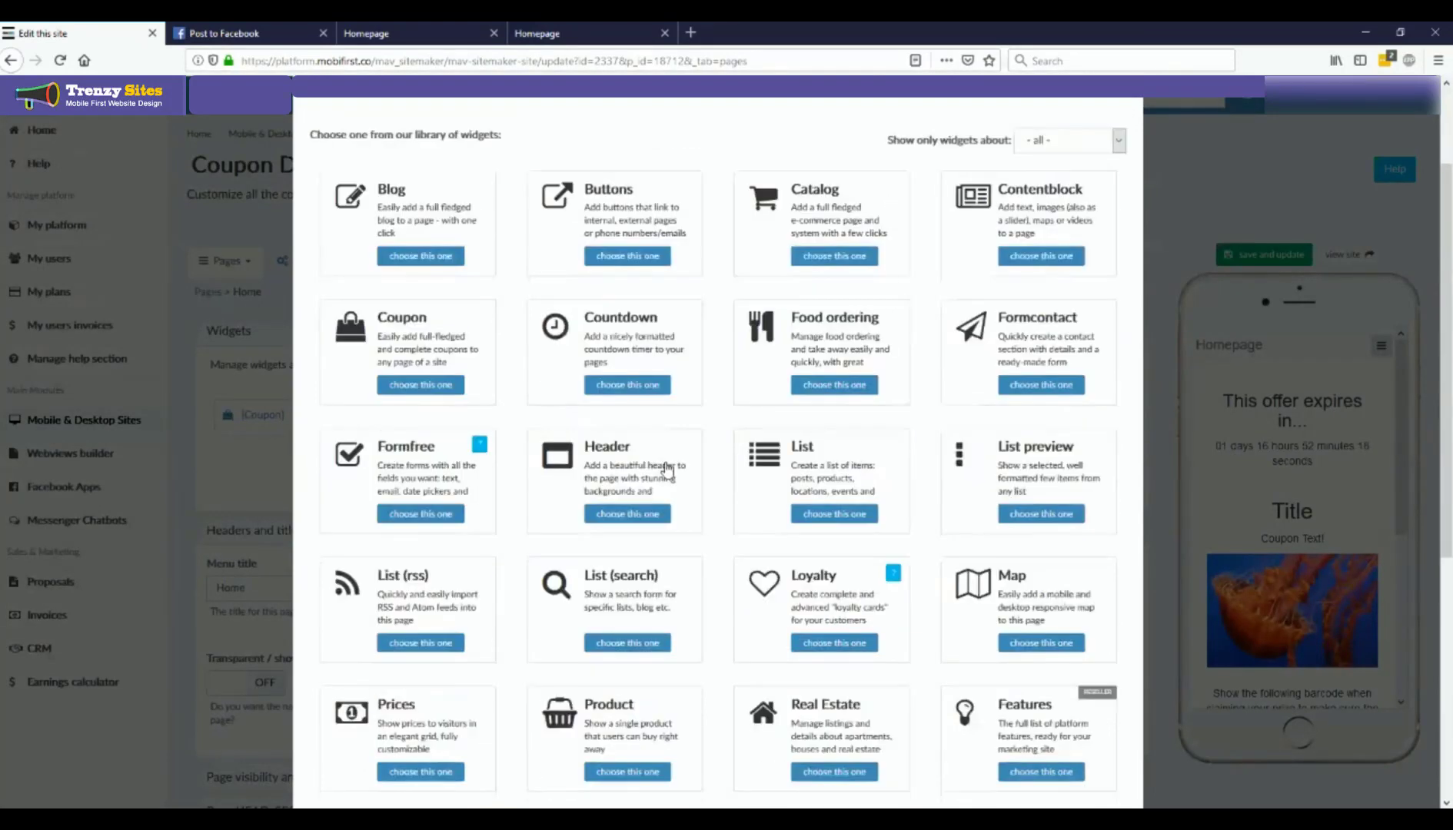
{"action": "scroll", "coordinate": [665, 470], "scroll_direction": "up", "scroll_amount": 4}
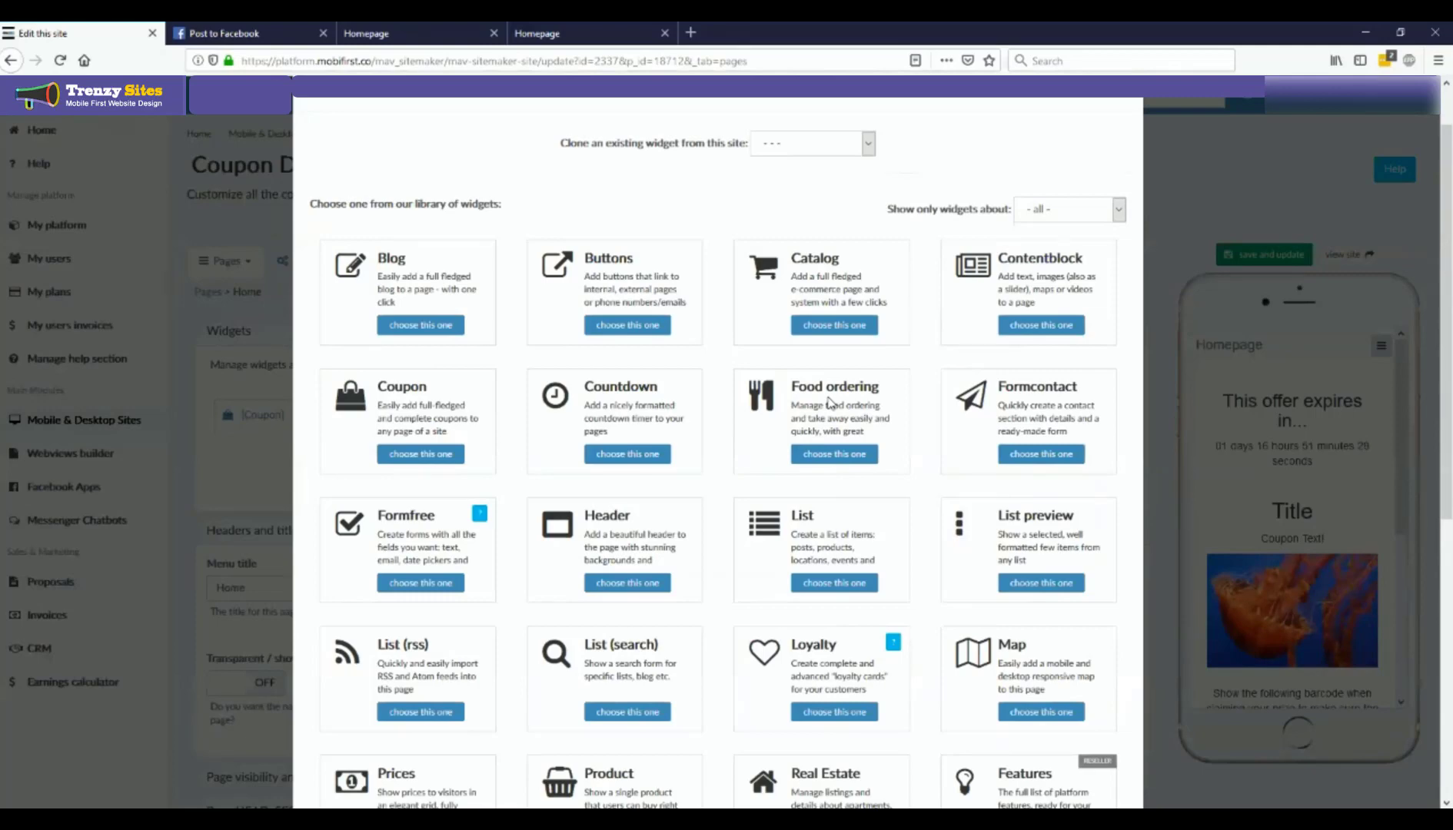
{"action": "left_click", "coordinate": [255, 478]}
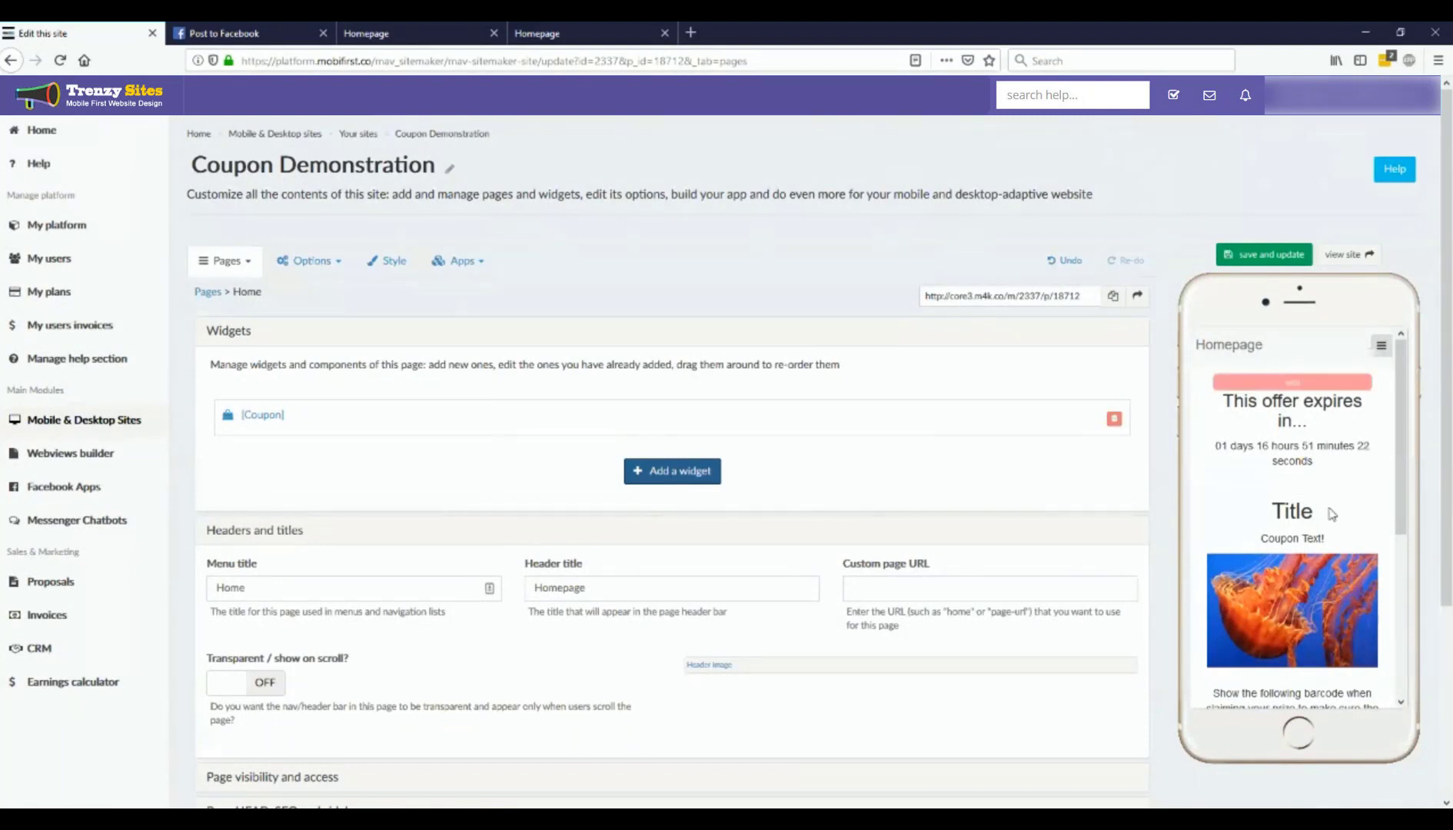
Examine the unlocked coupon in the phone preview, from its title and image down to the redemption barcode.
{"action": "scroll", "coordinate": [1312, 521], "scroll_direction": "down", "scroll_amount": 2}
{"action": "scroll", "coordinate": [1312, 521], "scroll_direction": "down", "scroll_amount": 2}
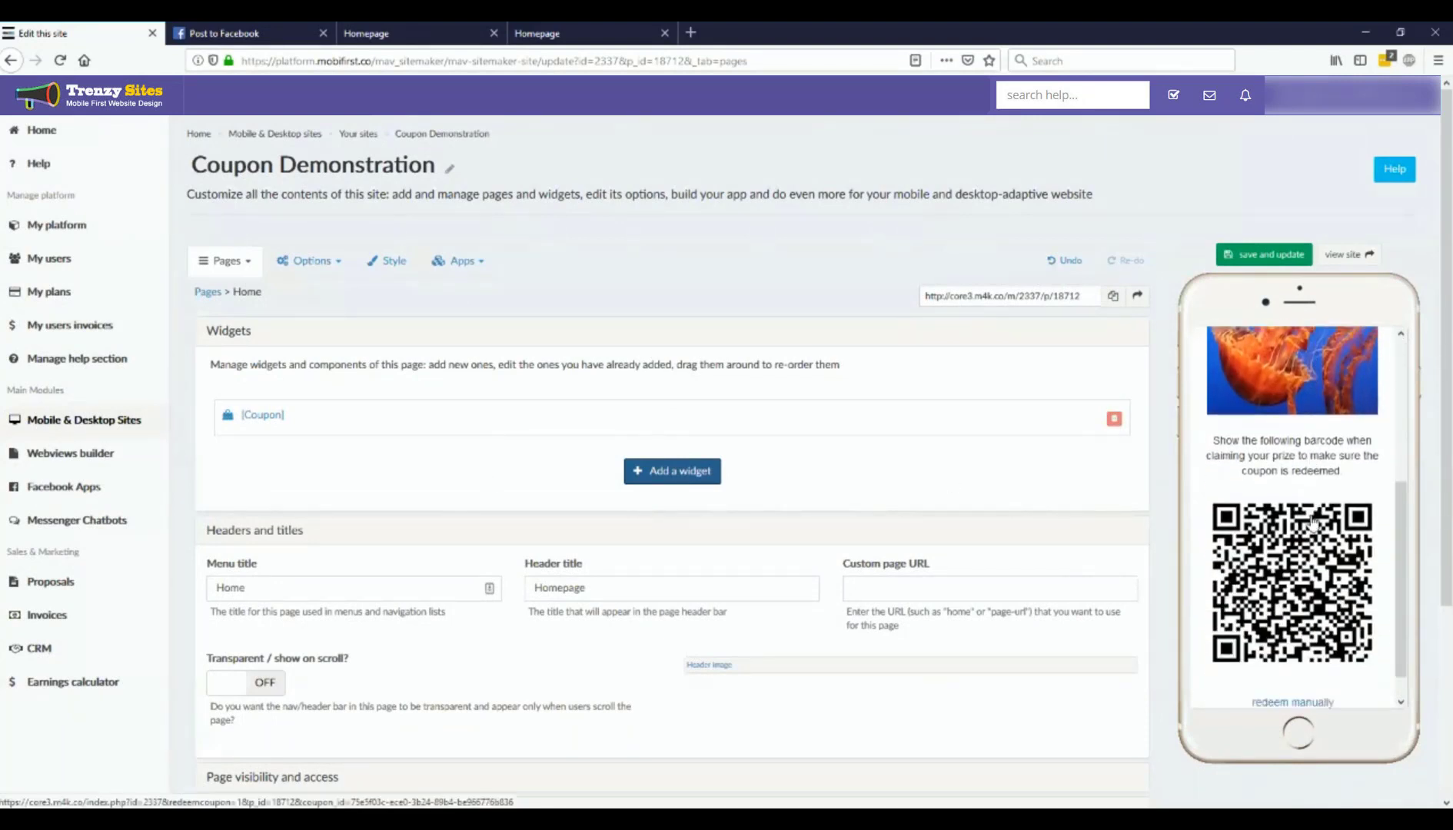
{"action": "scroll", "coordinate": [1312, 521], "scroll_direction": "up", "scroll_amount": 3}
{"action": "scroll", "coordinate": [1312, 522], "scroll_direction": "down", "scroll_amount": 5}
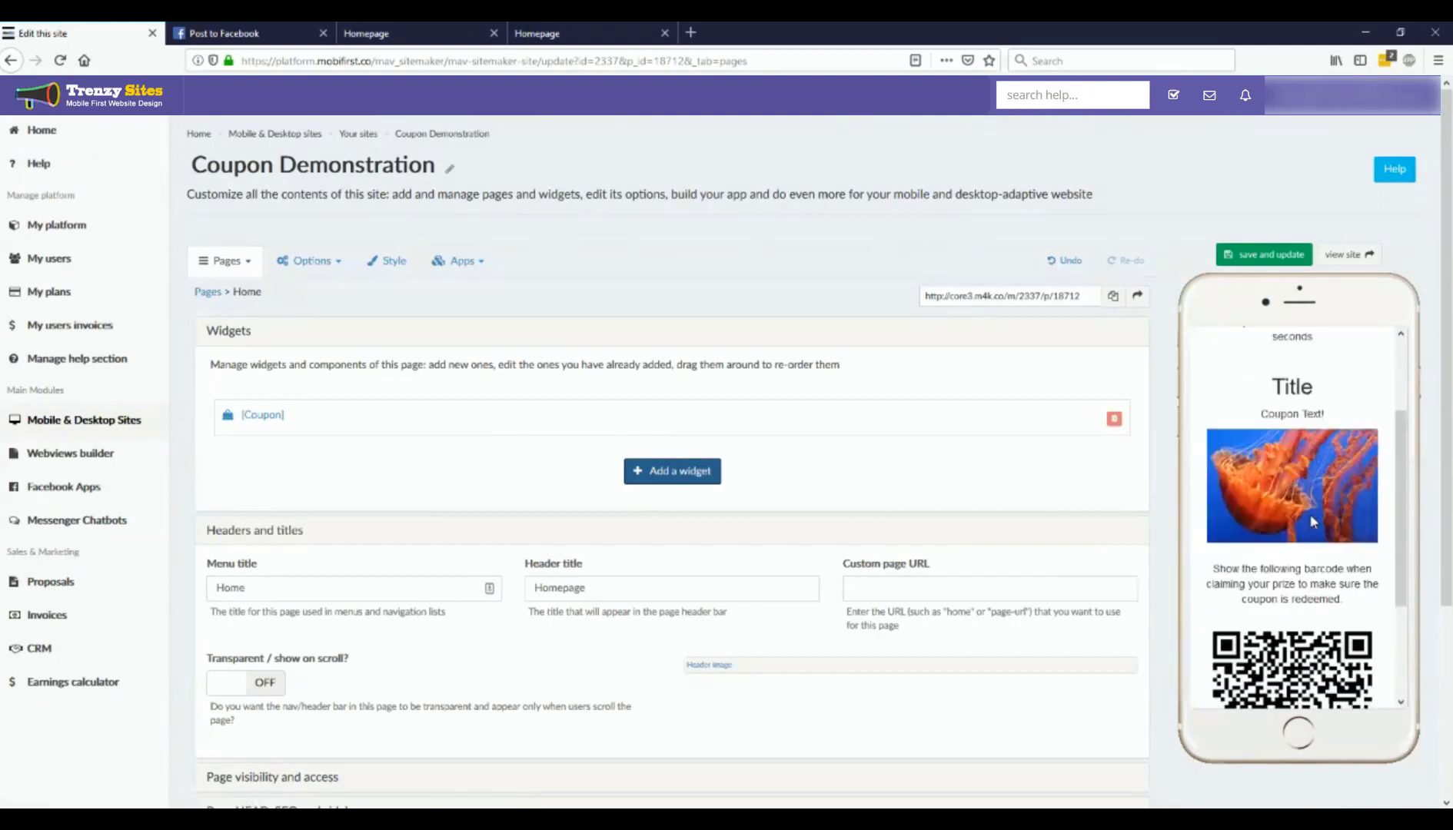